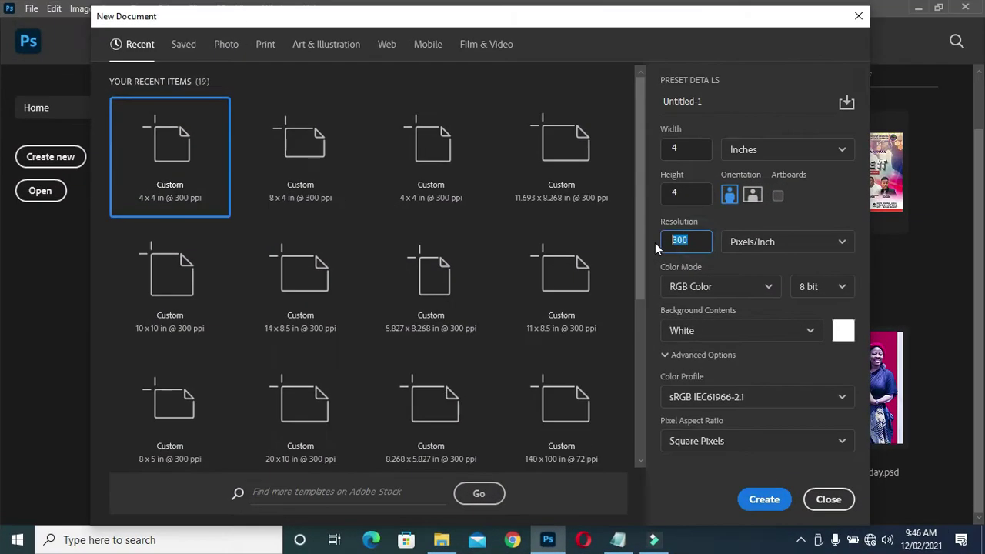
Create a 4 x 4 inch, 200 ppi (800 x 800 px) document and bring up the flyer image folder.
type("200")
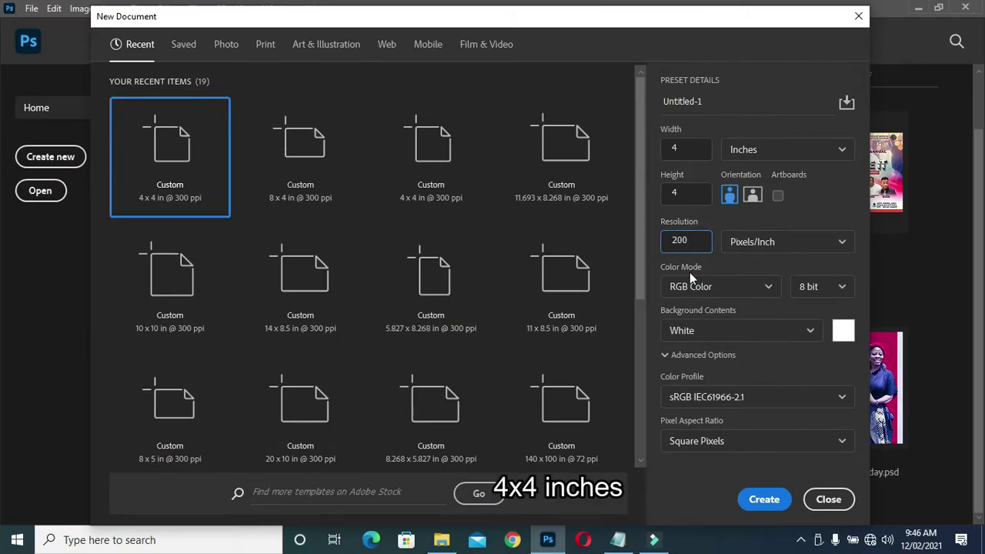
left_click(762, 500)
left_click(441, 540)
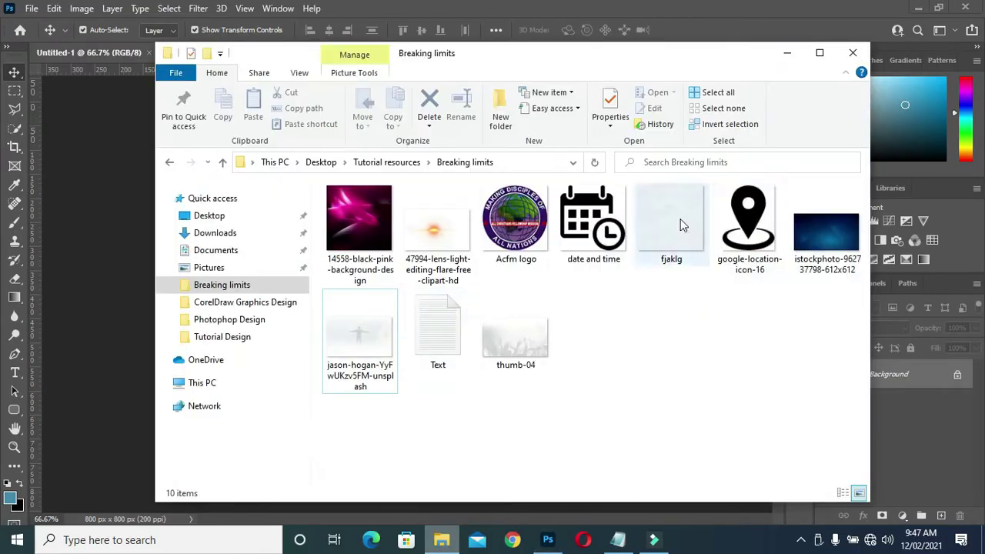
Place the blue istockphoto image and stretch it to cover the whole canvas.
left_click_drag(821, 231, 468, 328)
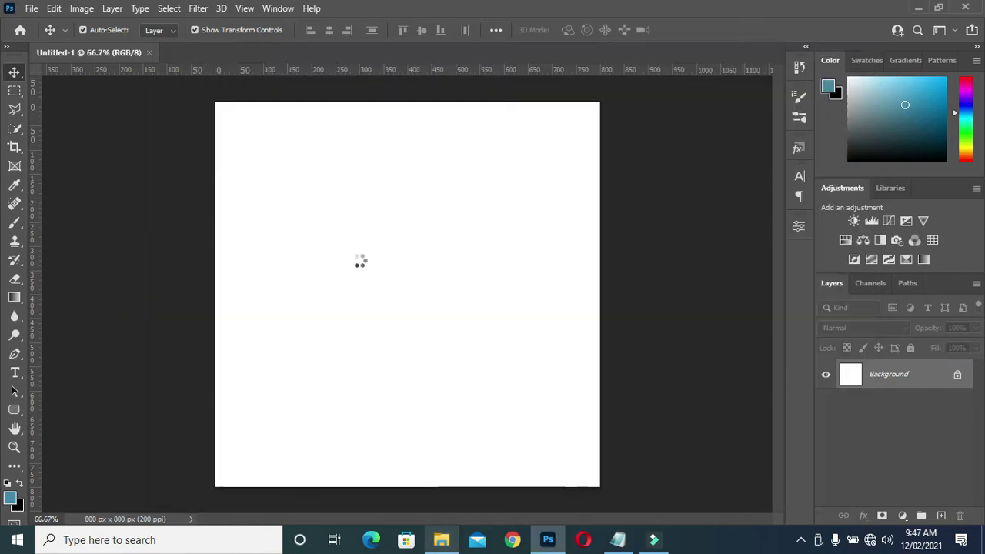
left_click_drag(467, 328, 359, 262)
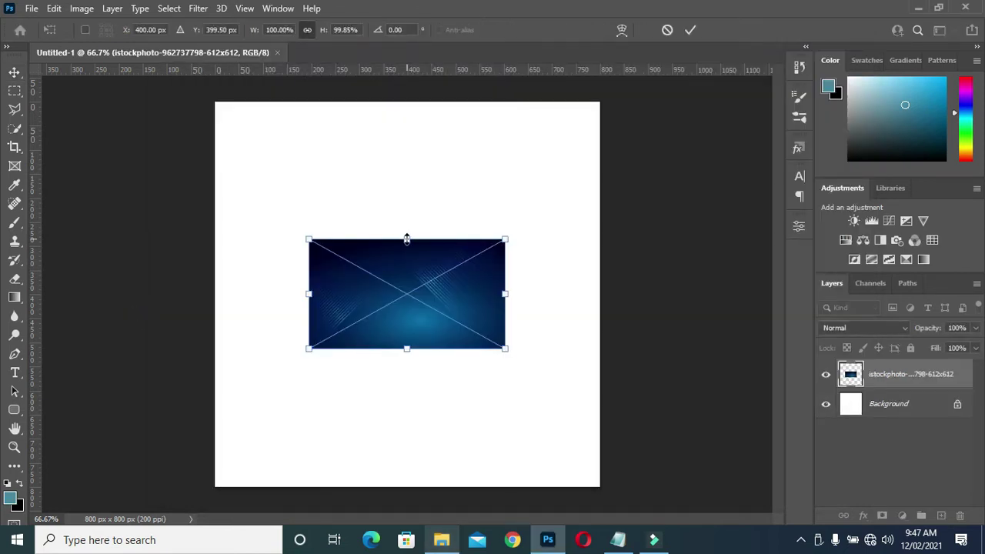
left_click_drag(406, 239, 406, 94)
left_click_drag(406, 351, 407, 449)
key("Return")
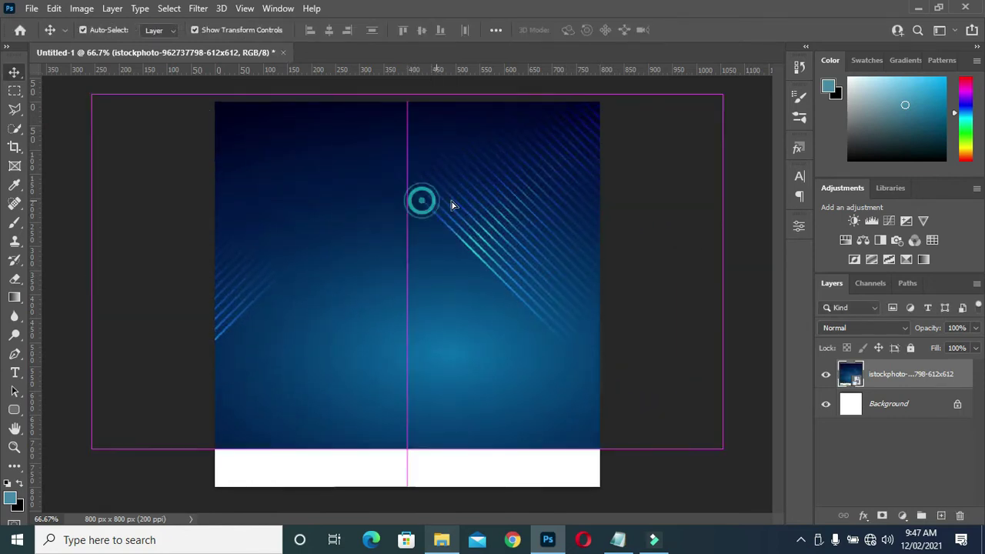
left_click_drag(421, 200, 460, 199)
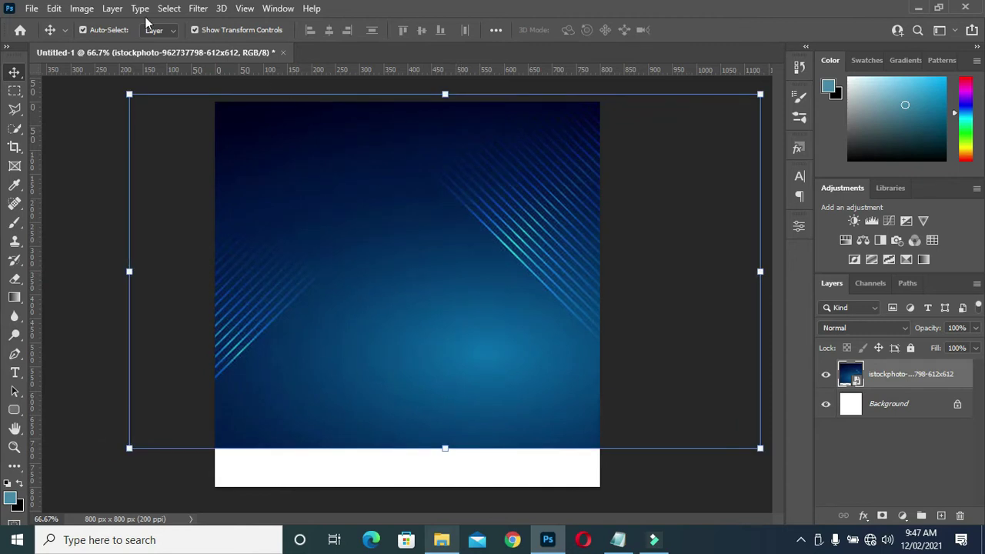
Soften the blue background with a 13.9-pixel Gaussian Blur smart filter.
left_click(198, 8)
mouse_move(207, 193)
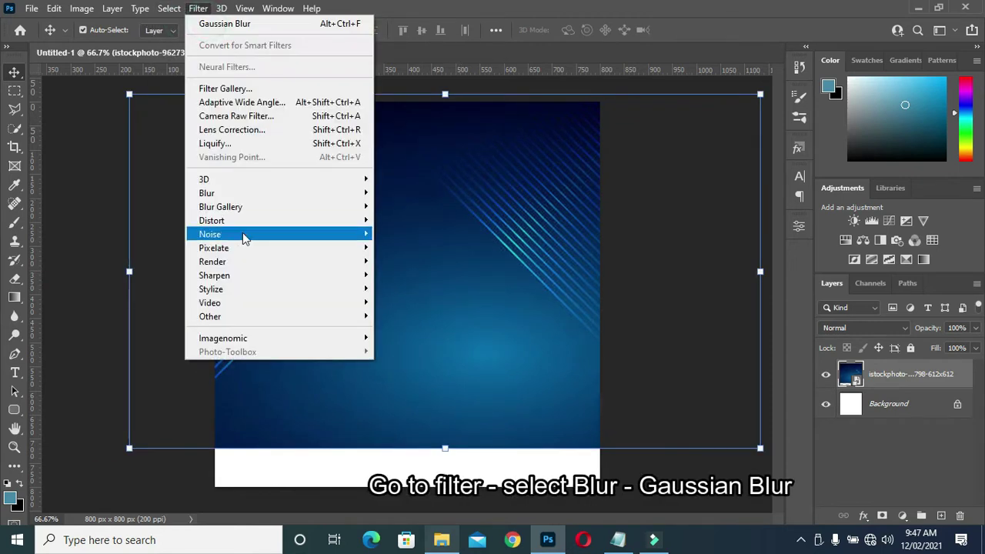
left_click(412, 247)
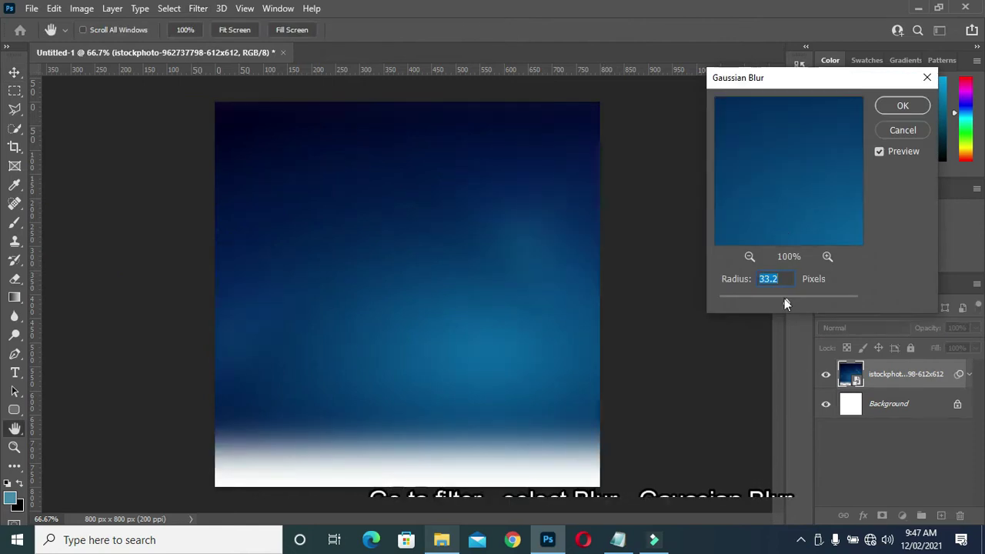
left_click_drag(780, 302, 779, 302)
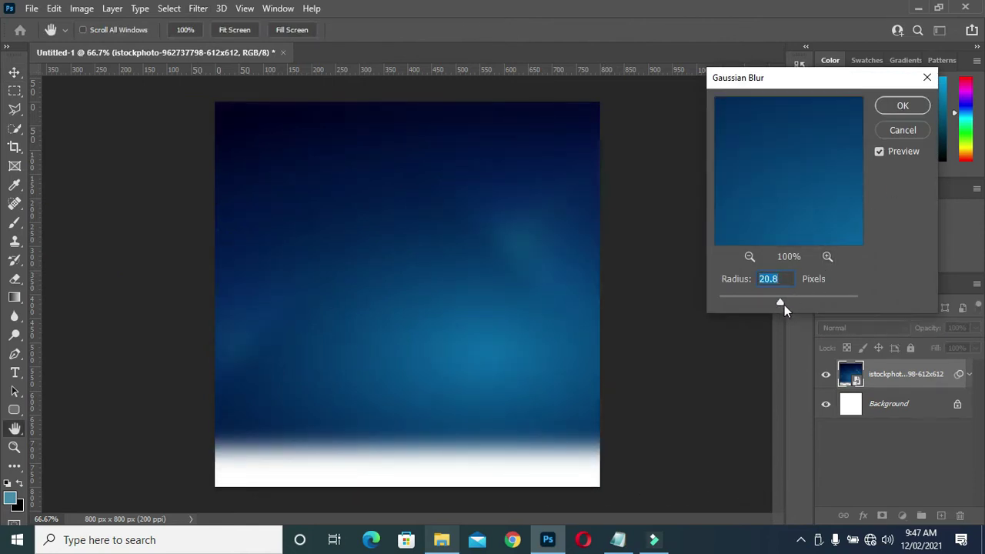
left_click(903, 106)
key("v")
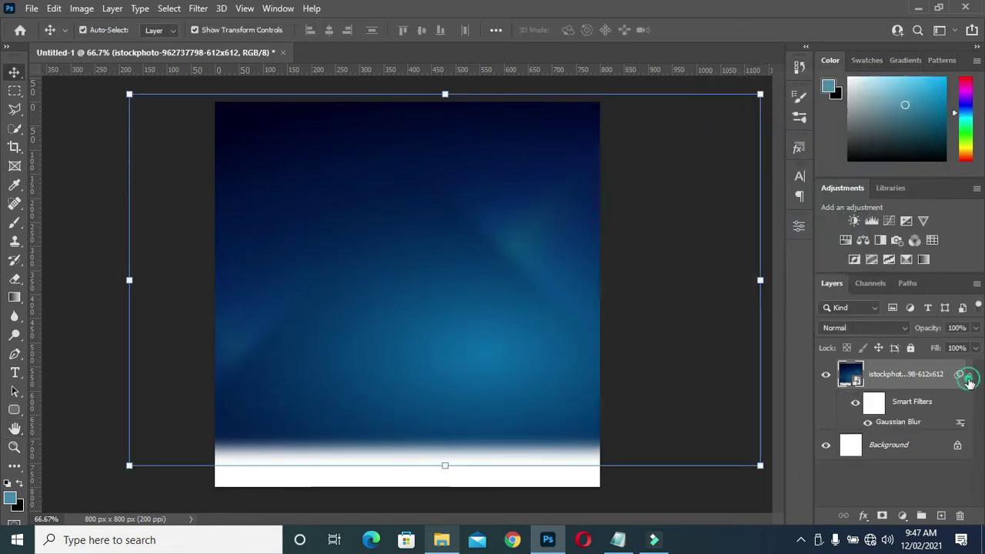
left_click(969, 375)
left_click(443, 542)
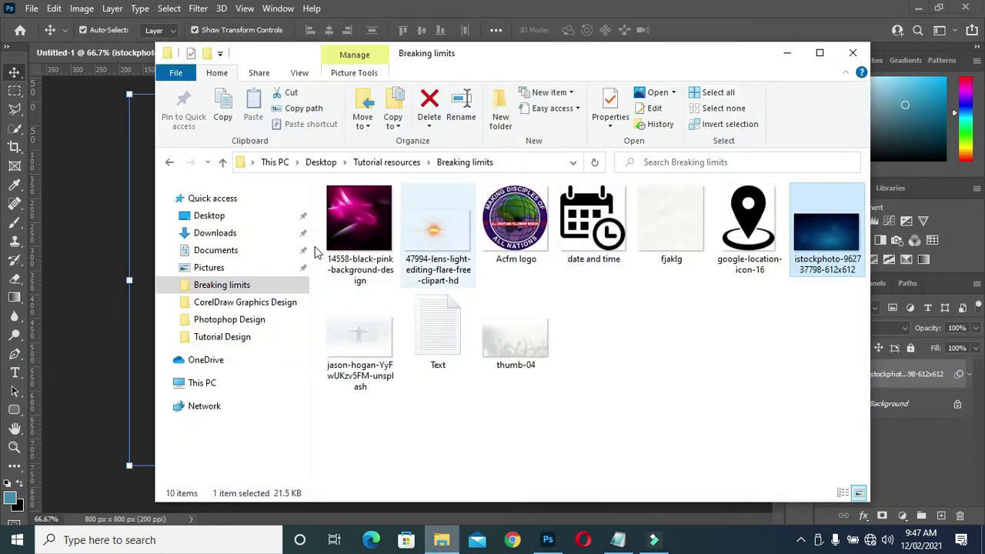
Place the pink abstract image, scale it over the canvas, and rasterize its layer.
mouse_move(355, 222)
left_mouse_down()
mouse_move(92, 301)
mouse_move(387, 238)
left_mouse_up()
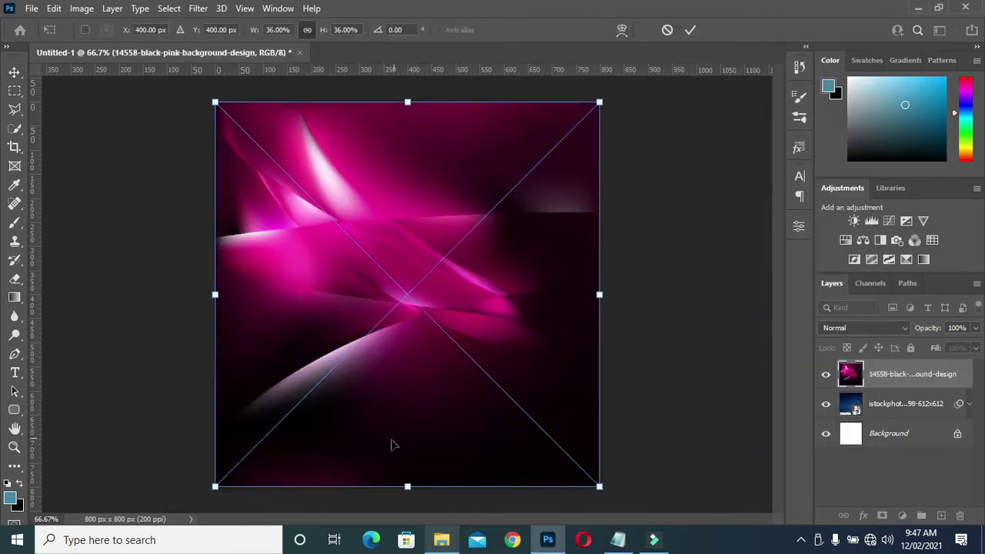
left_click_drag(407, 489, 408, 528)
mouse_move(440, 370)
left_mouse_down()
mouse_move(435, 307)
mouse_move(454, 327)
mouse_move(436, 319)
left_mouse_up()
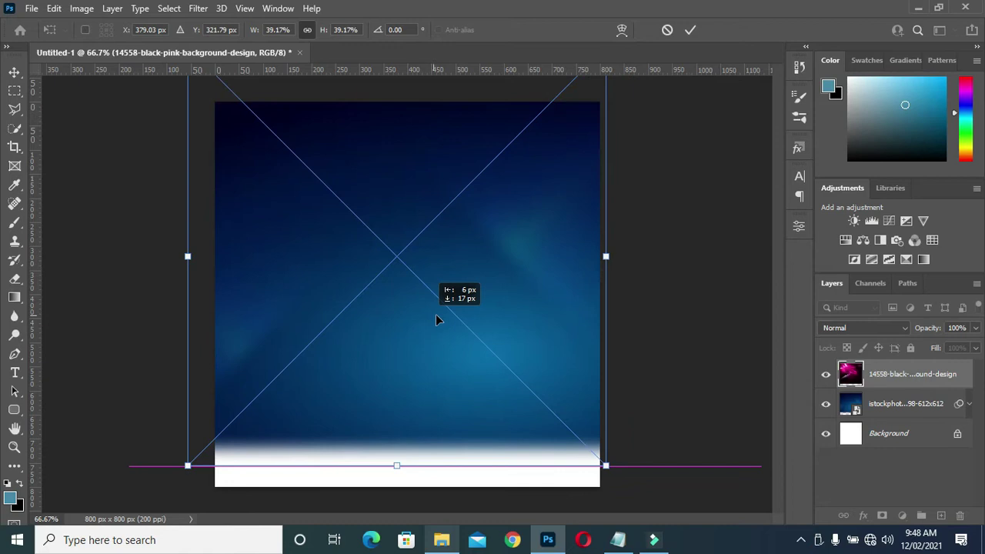
left_click(690, 31)
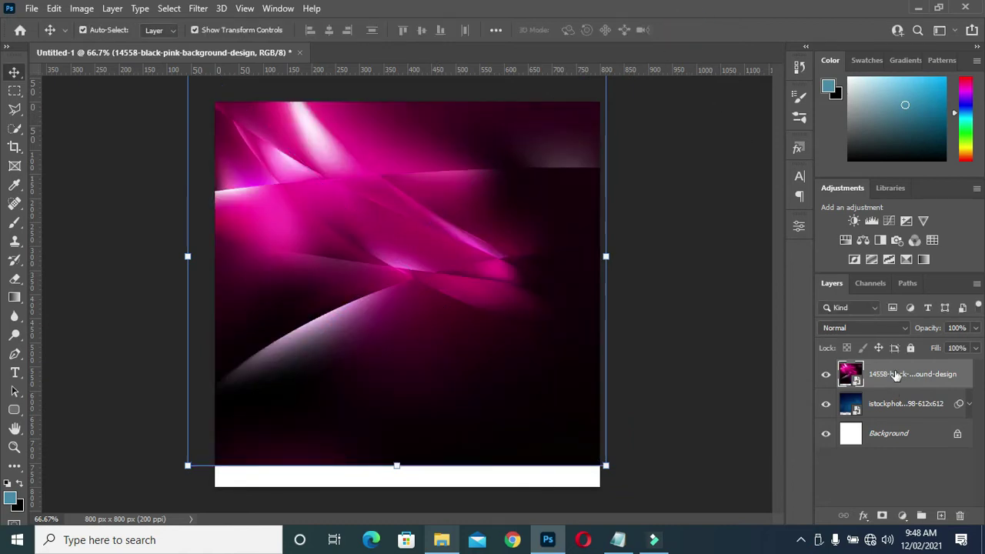
right_click(895, 375)
left_click(754, 279)
Gaussian-blur the pink layer at 13.9 pixels and set its blend mode to Overlay.
left_click(198, 8)
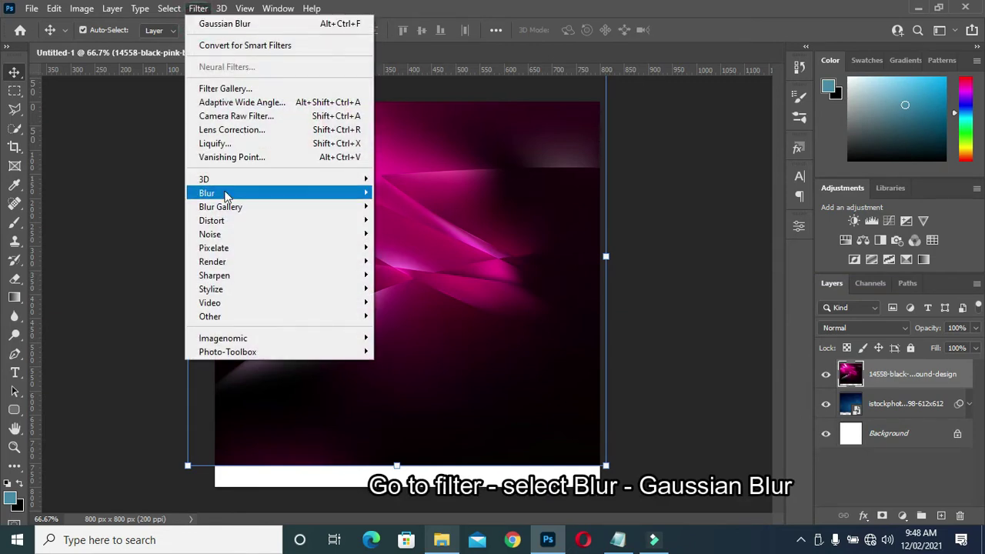
mouse_move(207, 193)
left_click(409, 245)
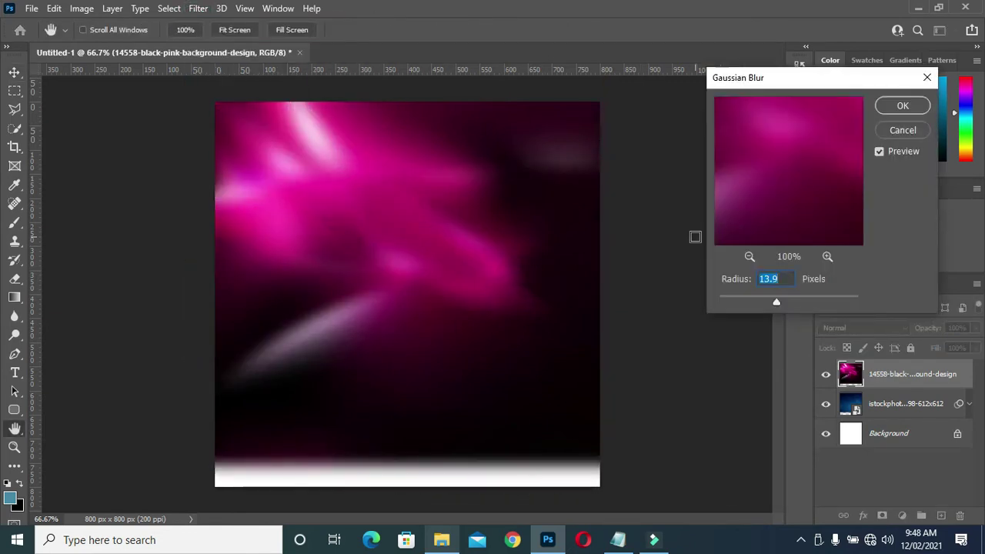
left_click(903, 107)
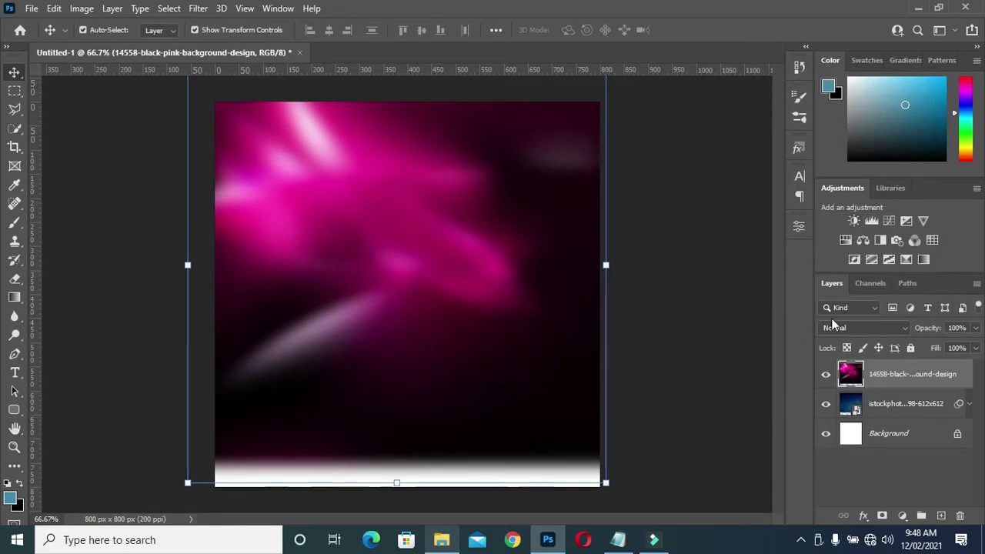
left_click(850, 328)
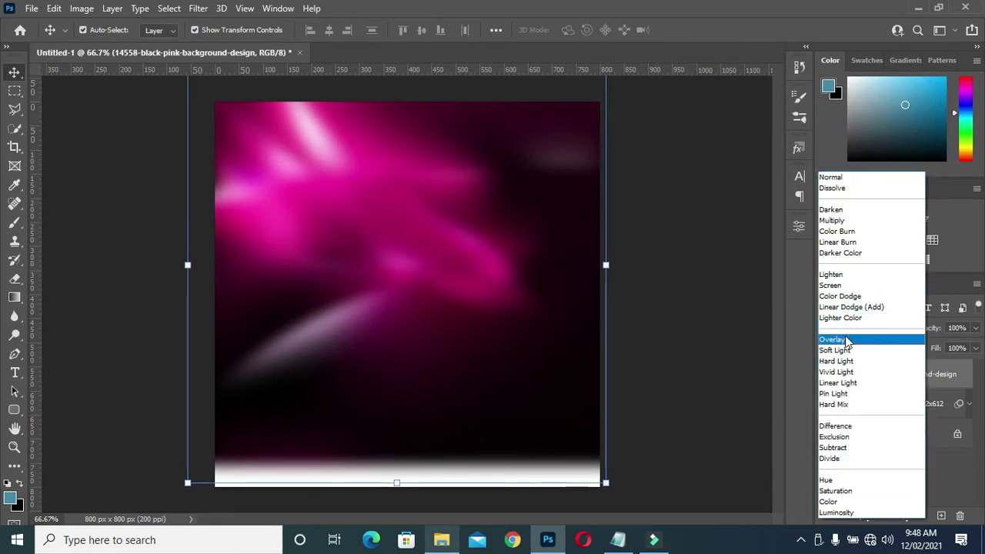
left_click(845, 341)
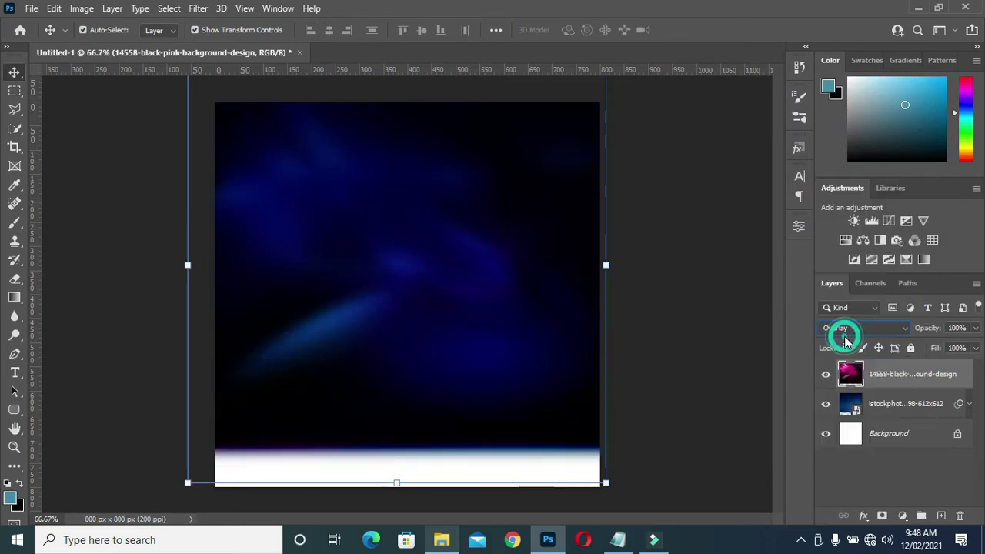
left_click(723, 350)
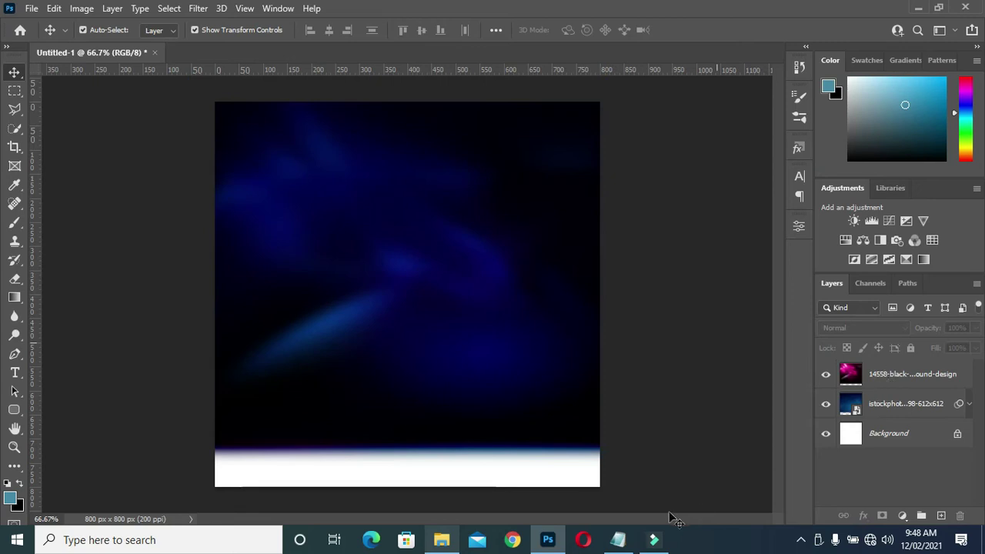
left_click(441, 539)
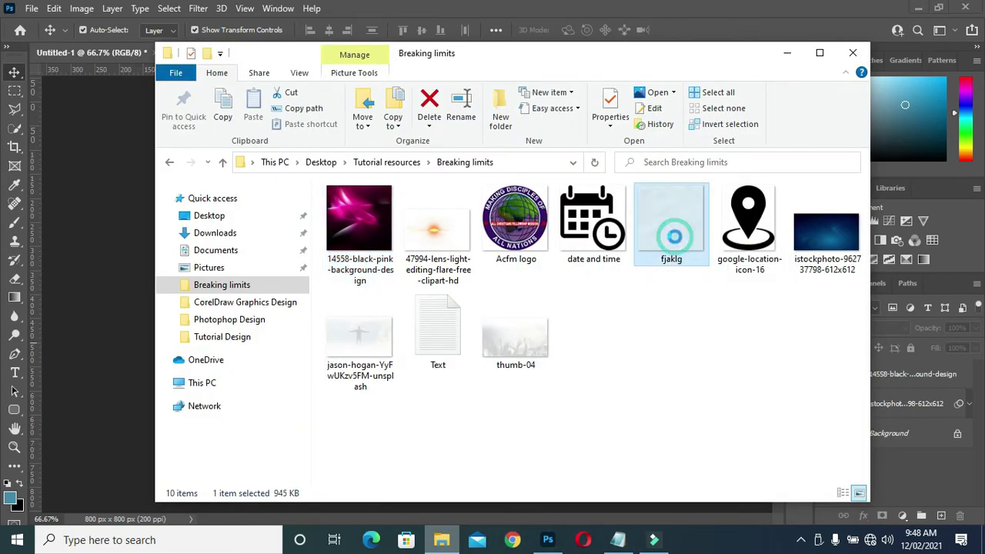
Place the fjaklg texture over the whole canvas, blended in Overlay mode.
left_click_drag(676, 248, 113, 335)
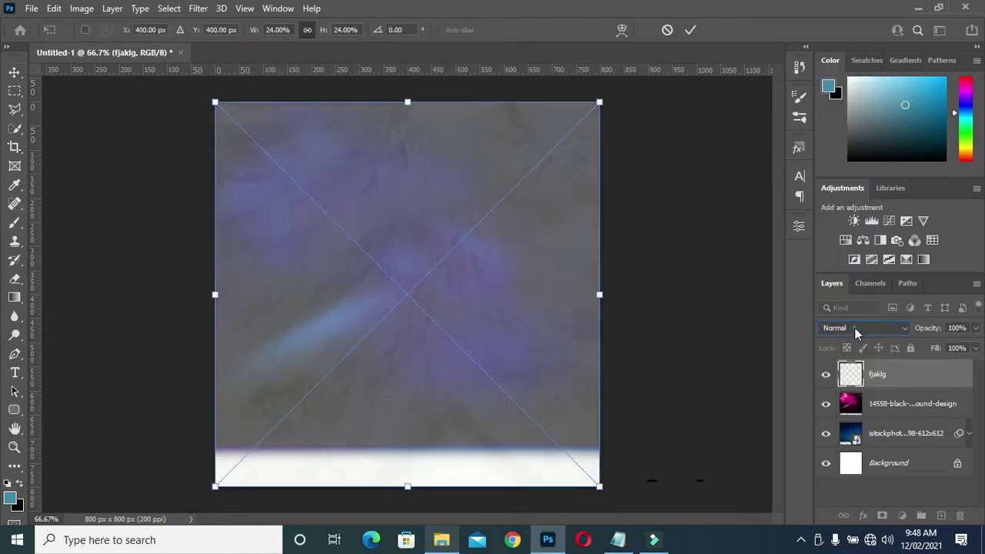
left_click(857, 329)
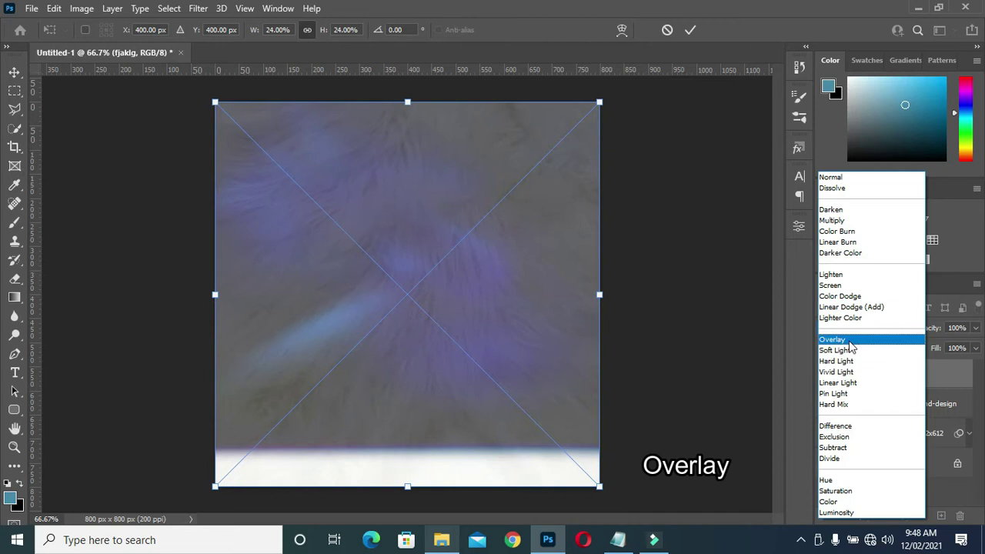
left_click(849, 342)
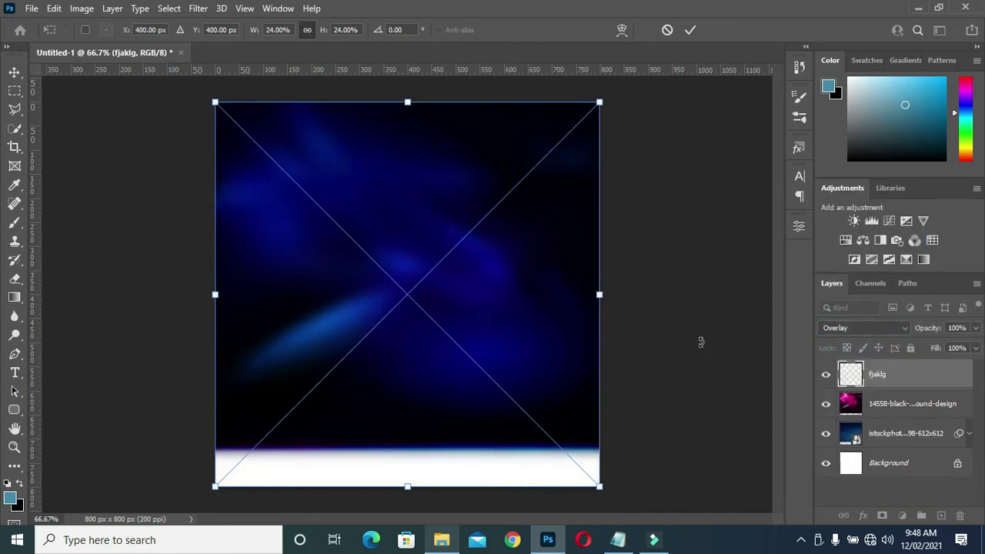
left_click(696, 338)
left_click(688, 329)
key("Return")
left_click(131, 197)
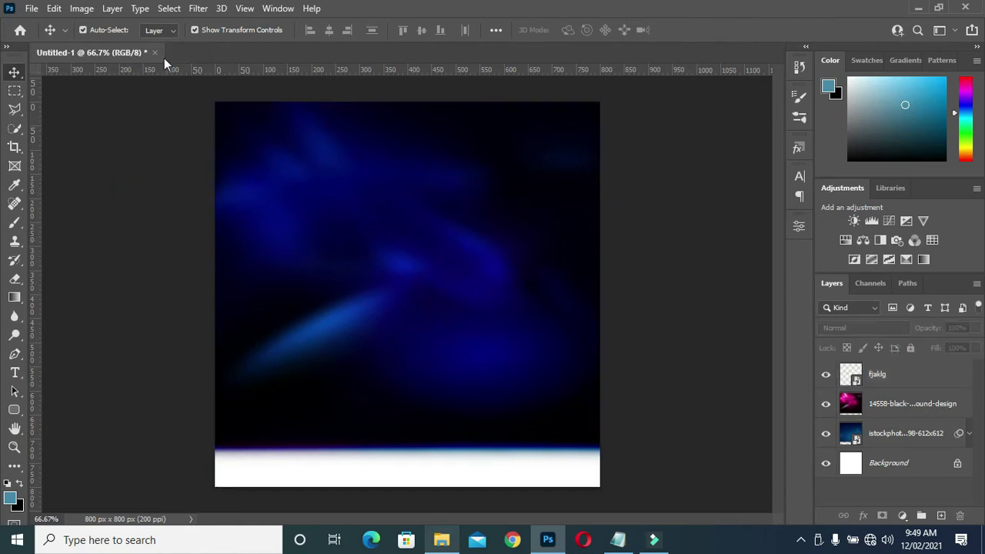
left_click(441, 540)
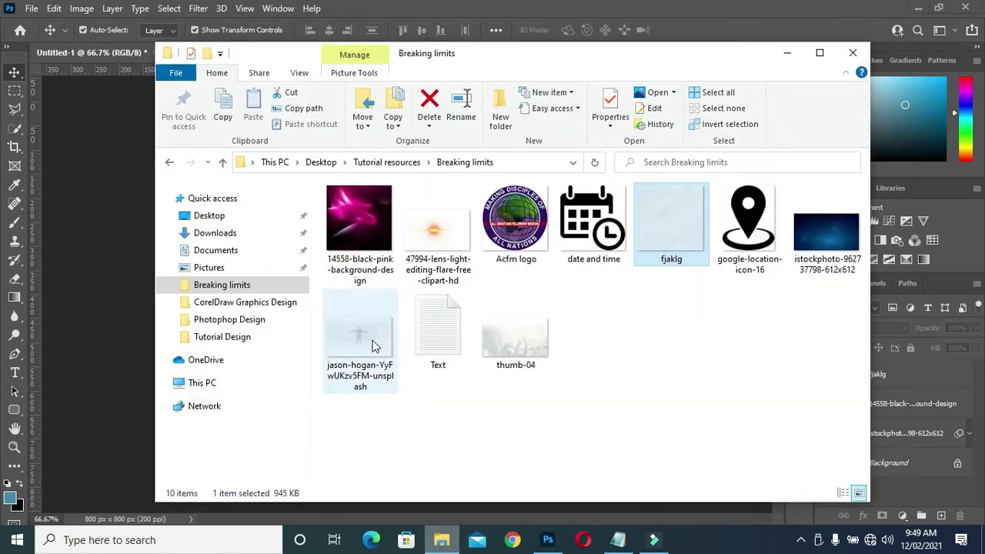
Place the thumb-04 crowd image low on the canvas at slightly reduced opacity.
left_click(494, 331)
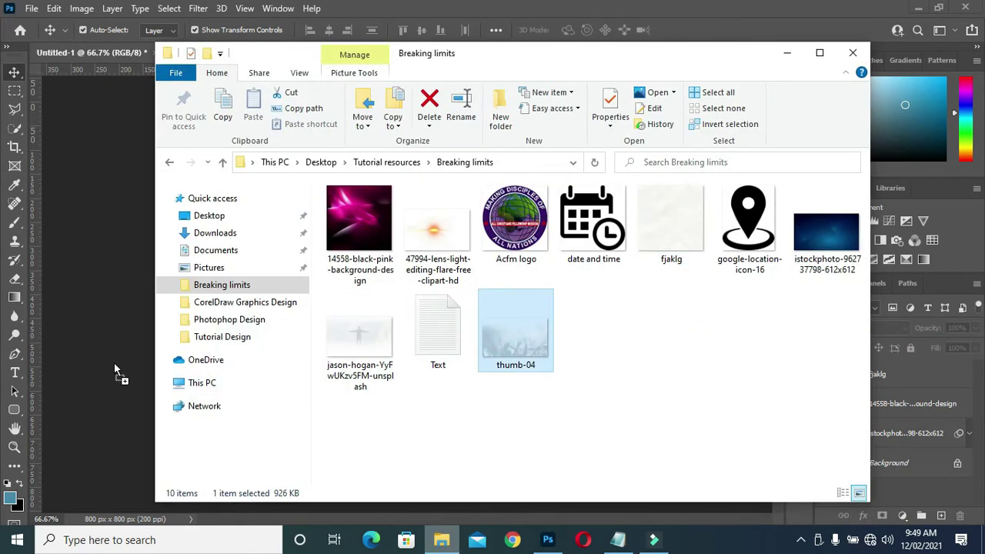
left_click(114, 355)
left_click_drag(385, 348, 386, 383)
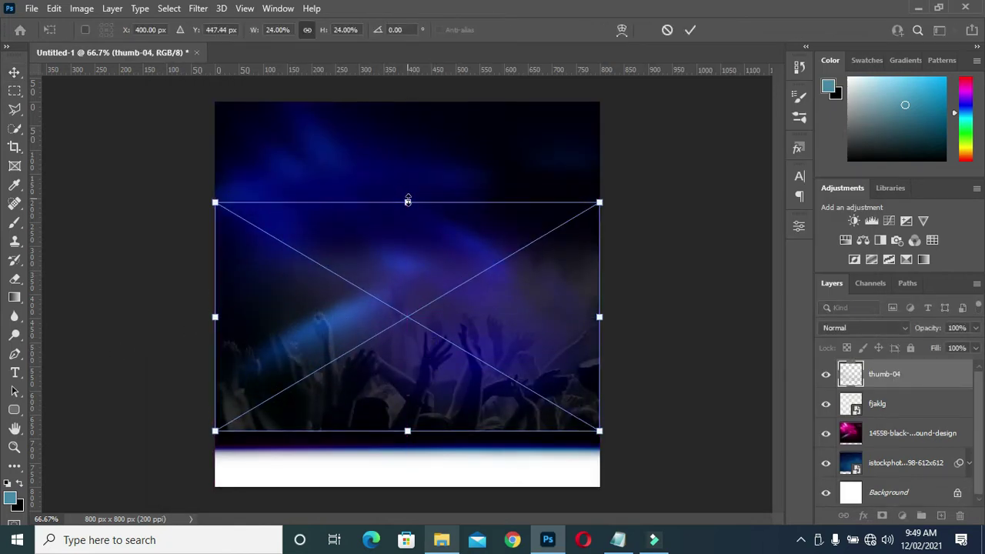
left_click_drag(408, 201, 407, 196)
key("Return")
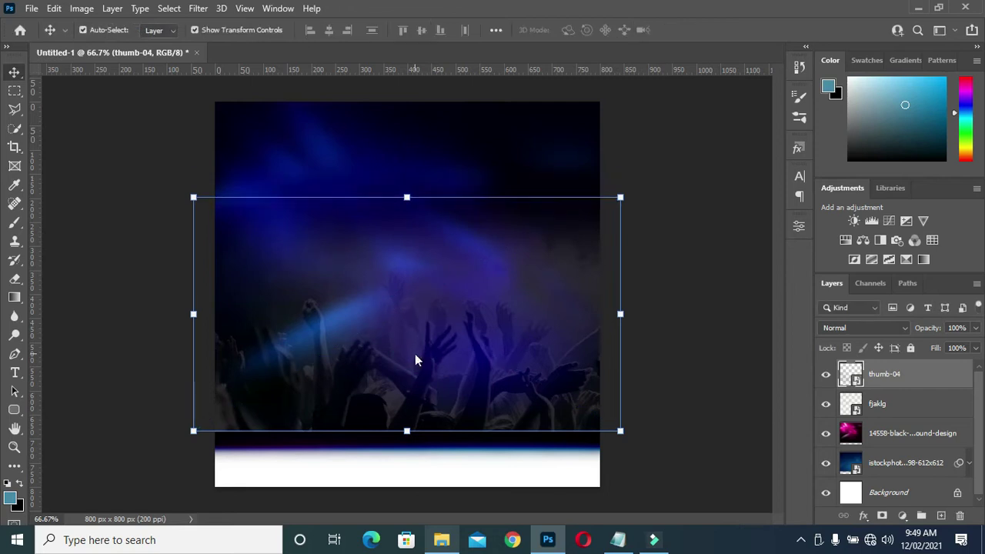
left_click_drag(439, 368, 433, 386)
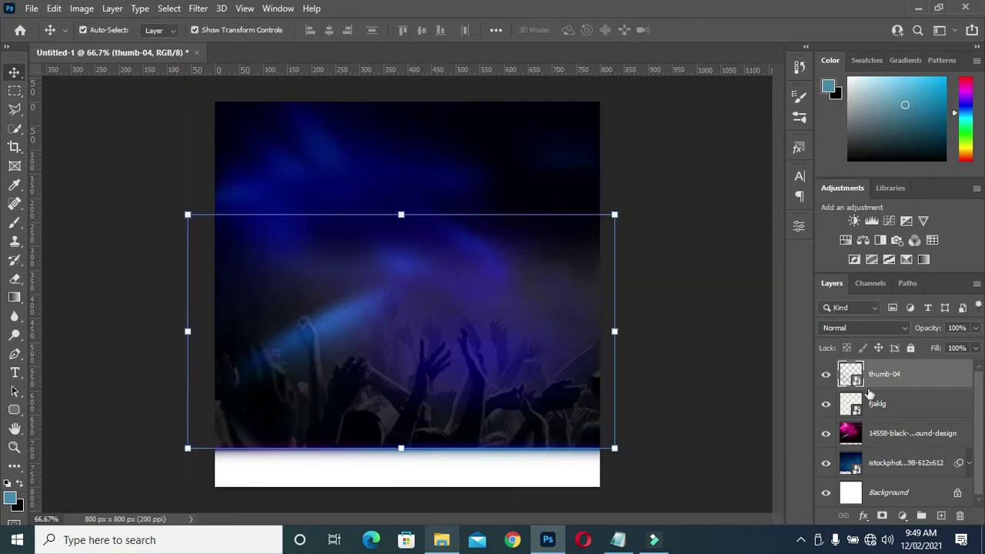
left_click_drag(931, 330, 919, 331)
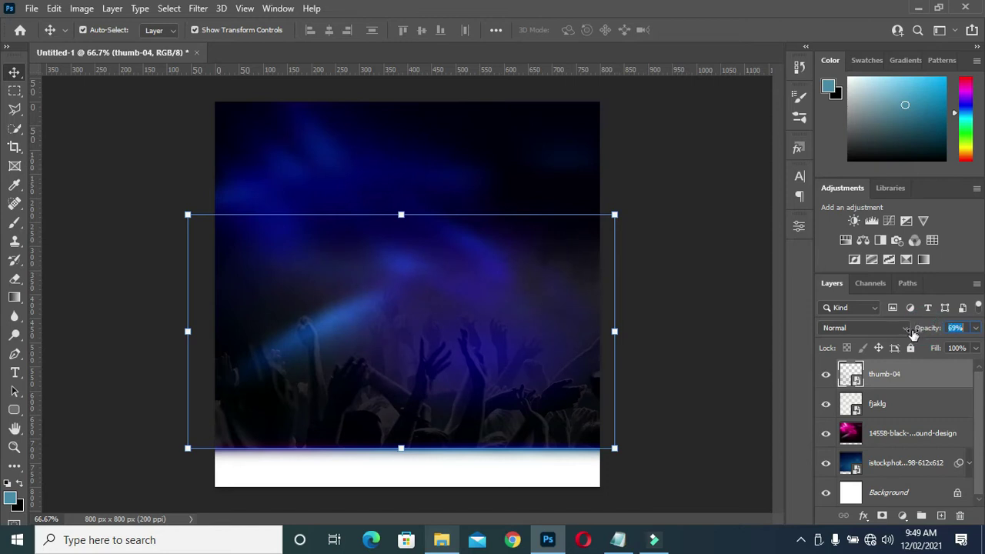
left_click(625, 304)
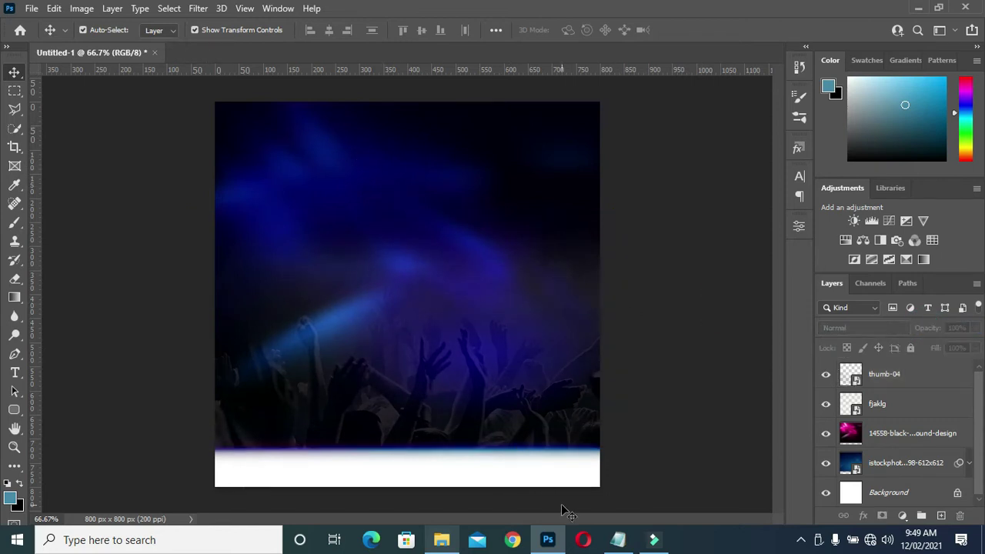
left_click(441, 540)
double_click(359, 323)
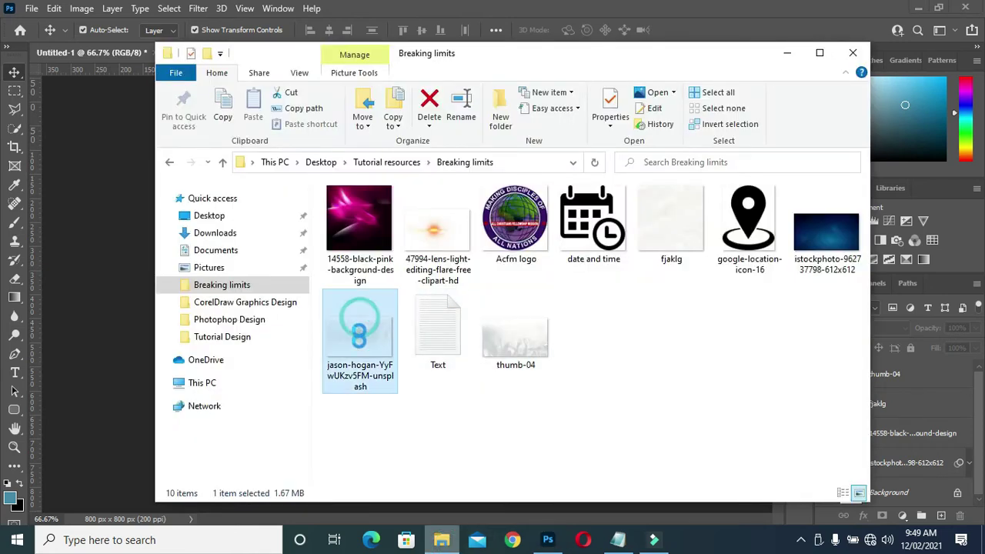
Place the jason-hogan outstretched-arms photo along the top of the canvas in Screen blend mode.
left_click_drag(363, 341, 108, 339)
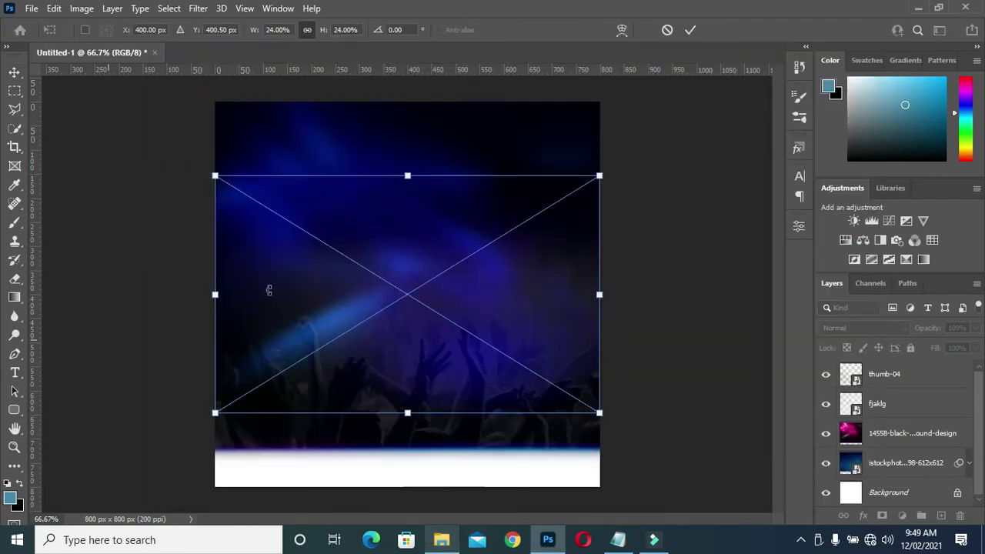
left_click_drag(407, 248, 409, 161)
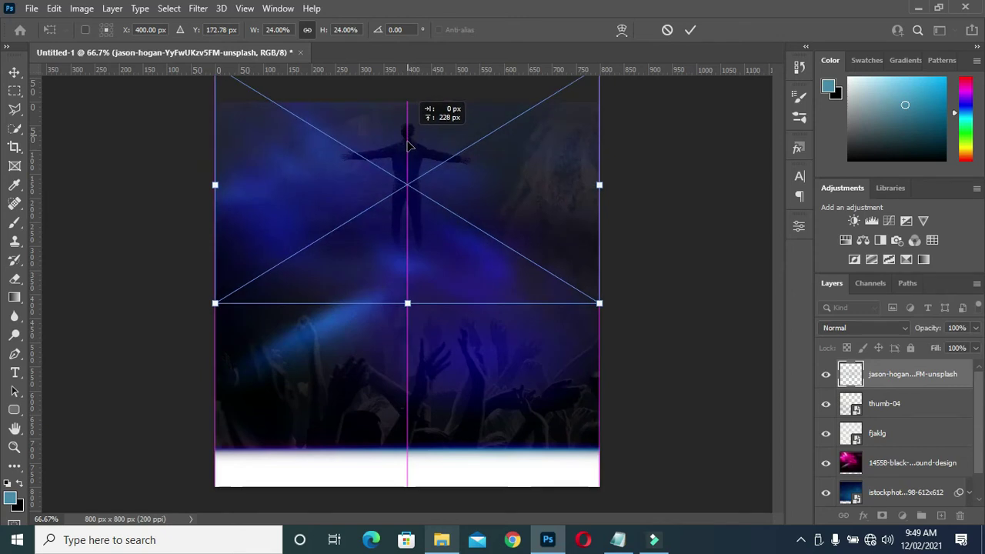
left_click_drag(408, 161, 409, 170)
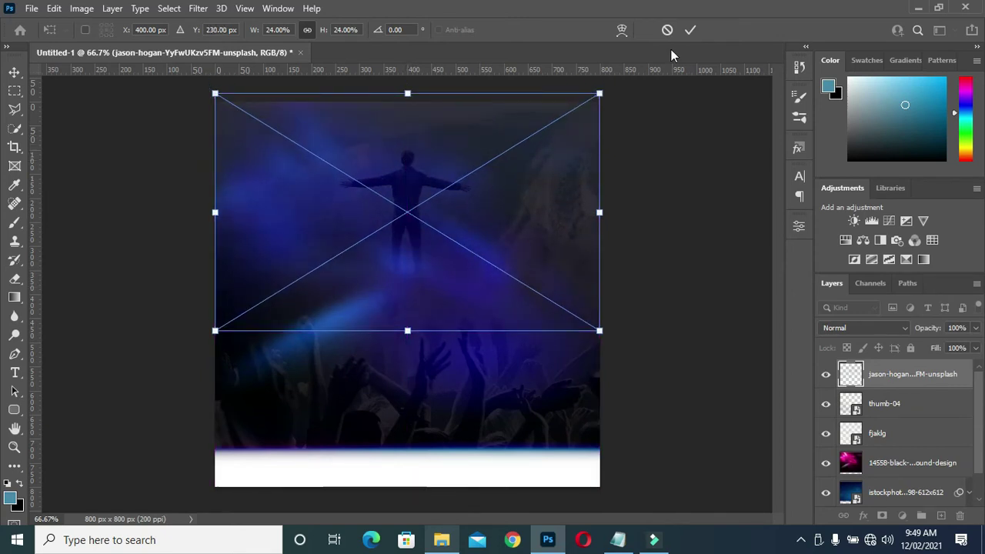
left_click(691, 31)
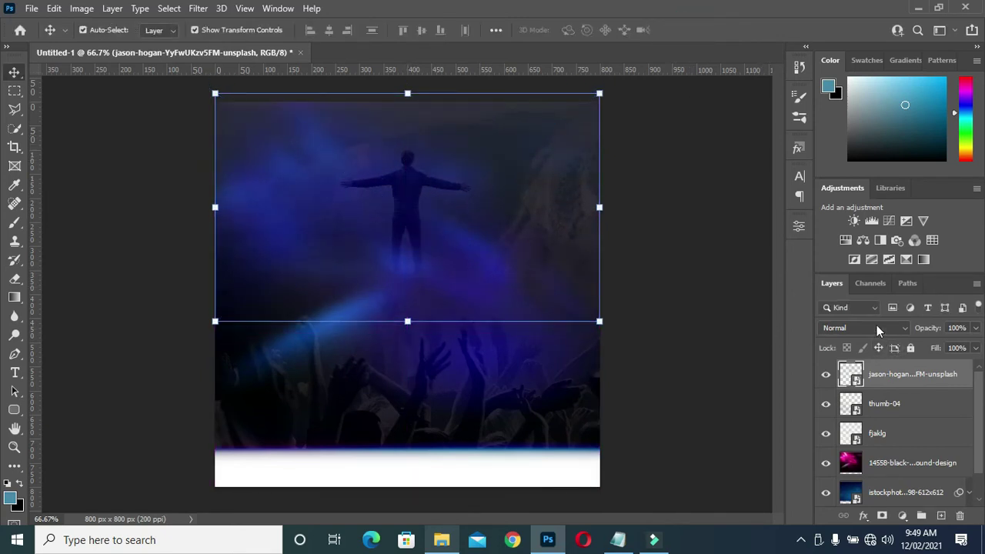
left_click(877, 328)
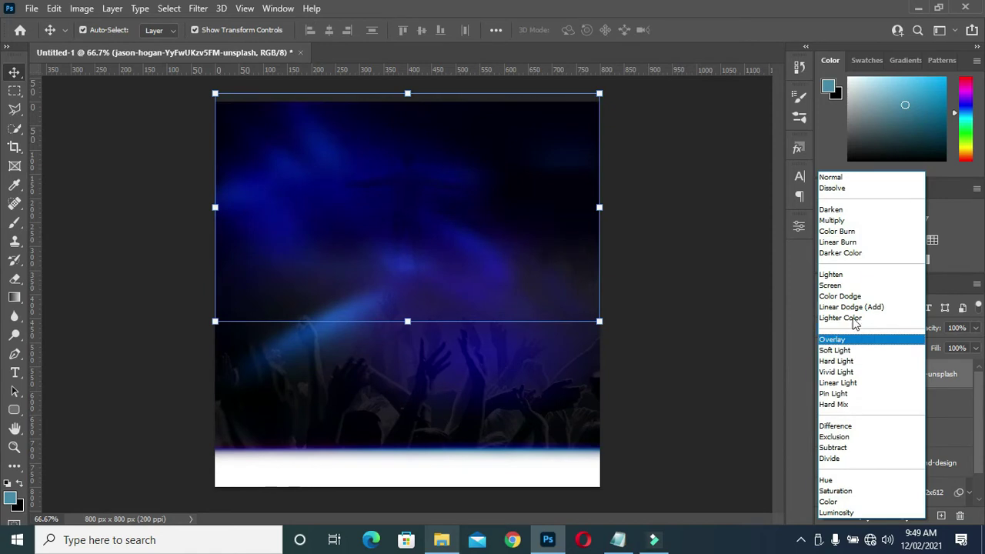
left_click(847, 289)
left_click(660, 311)
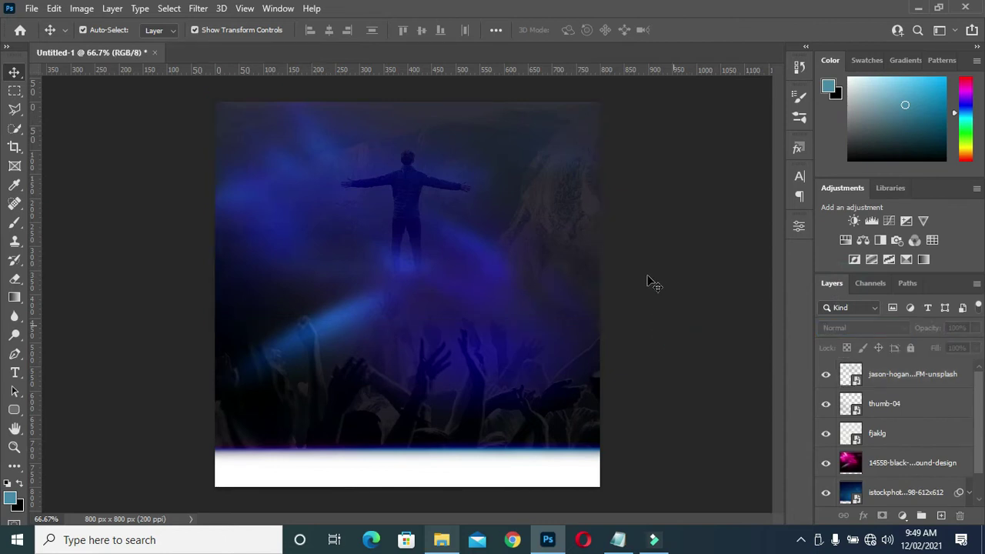
left_click(618, 539)
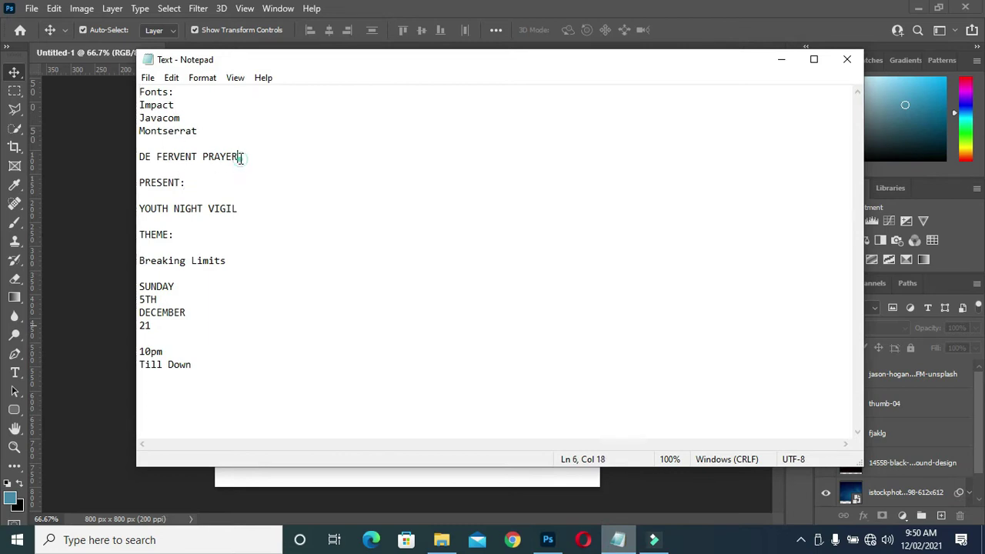
Paste the DE FERVENT PRAYER line from the notes as a new text layer.
left_click_drag(241, 159, 131, 155)
key("ctrl+c")
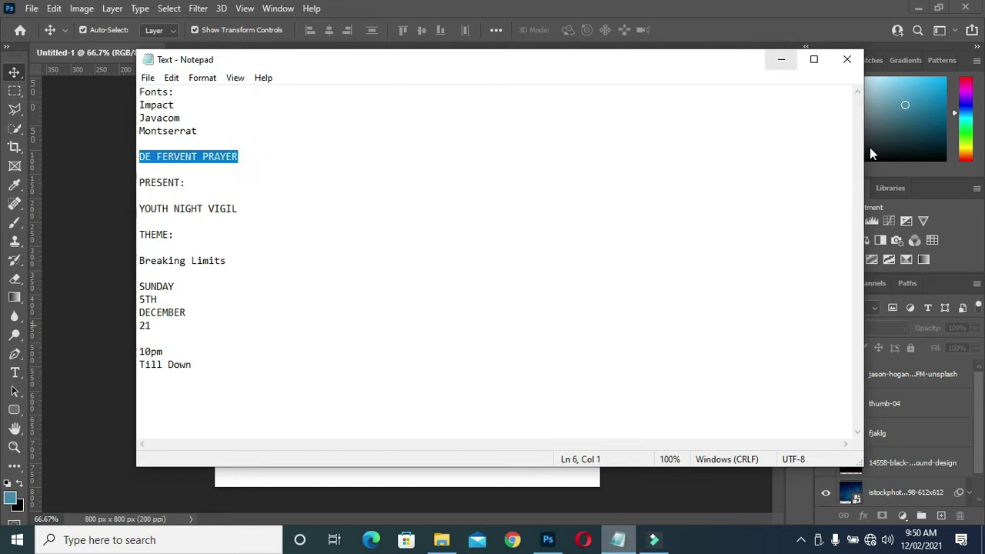
left_click(782, 67)
key("t")
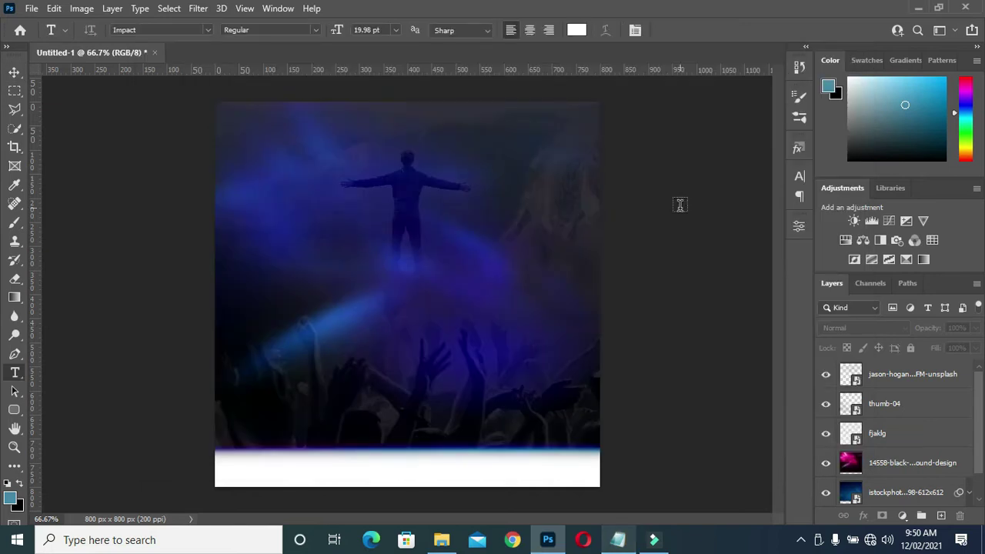
left_click(385, 255)
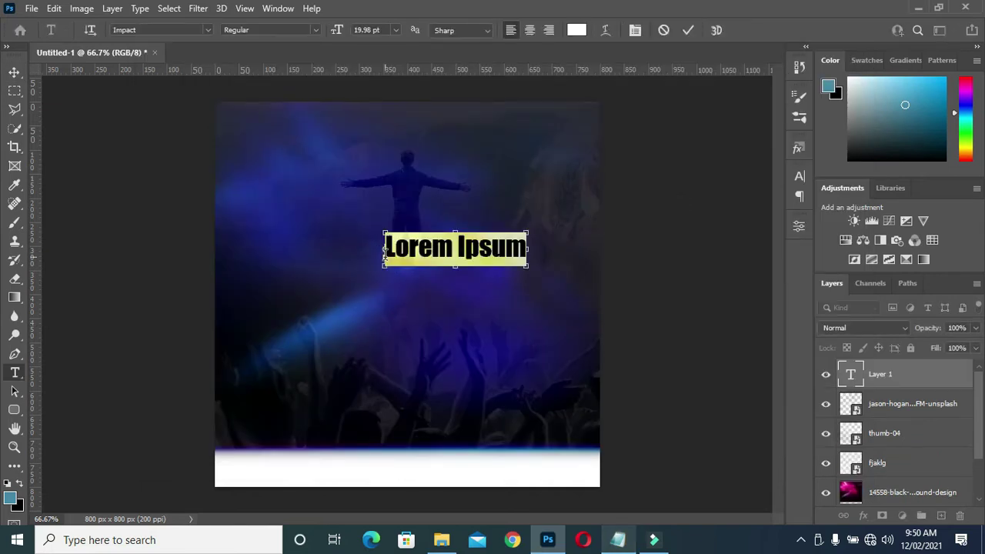
key("ctrl+v")
left_click(688, 28)
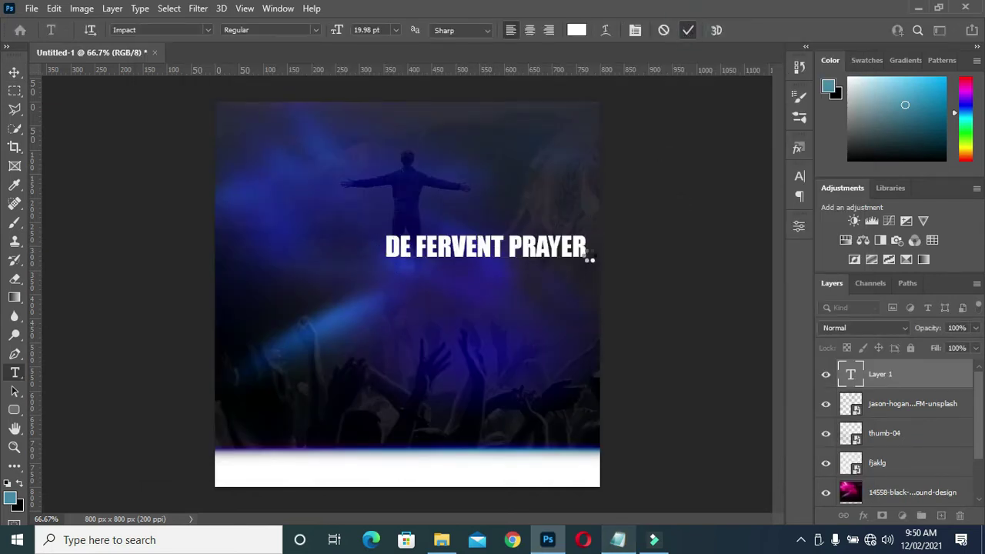
Set the heading to Montserrat Medium and scale it down to a smaller size.
left_click(206, 30)
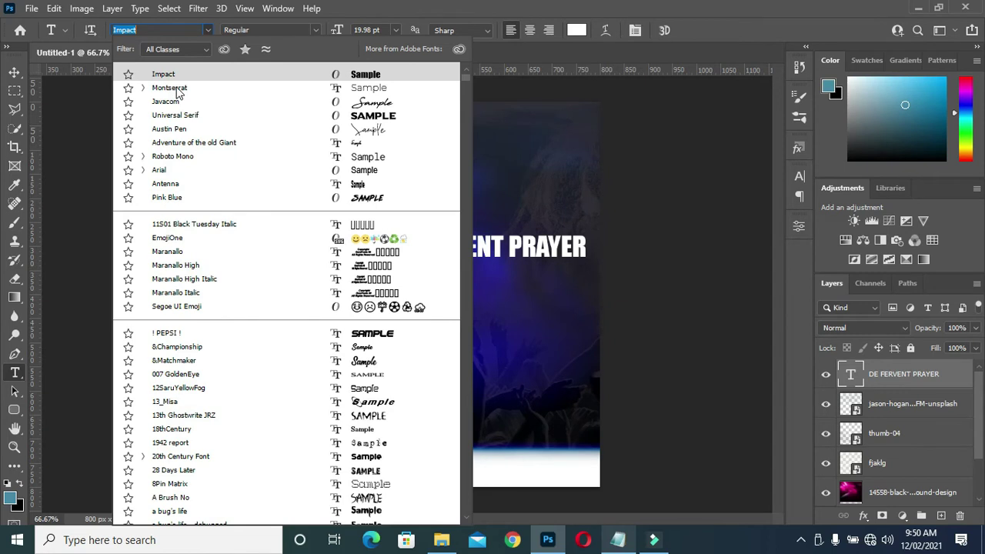
left_click(170, 87)
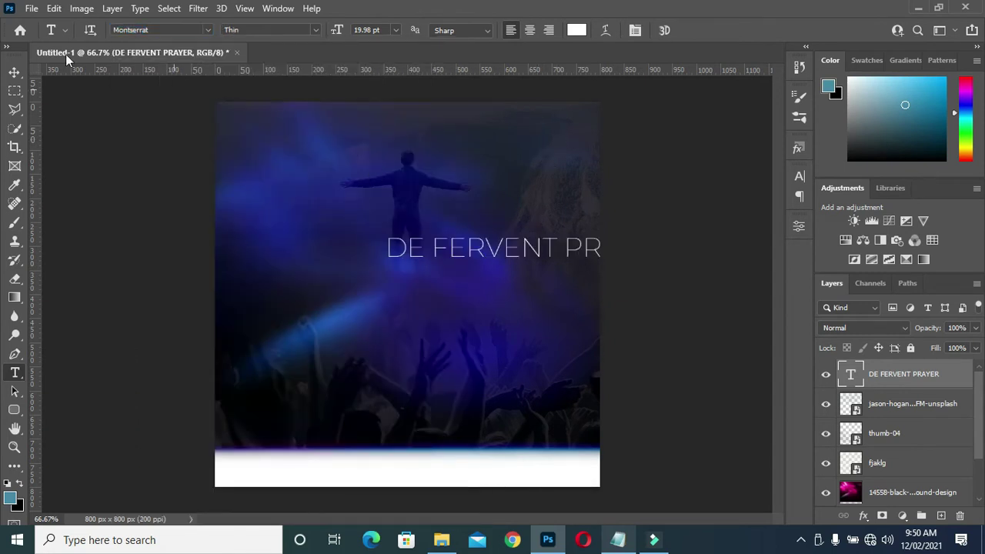
left_click(16, 73)
mouse_move(669, 258)
left_mouse_down()
mouse_move(551, 256)
mouse_move(442, 133)
mouse_move(470, 129)
left_mouse_up()
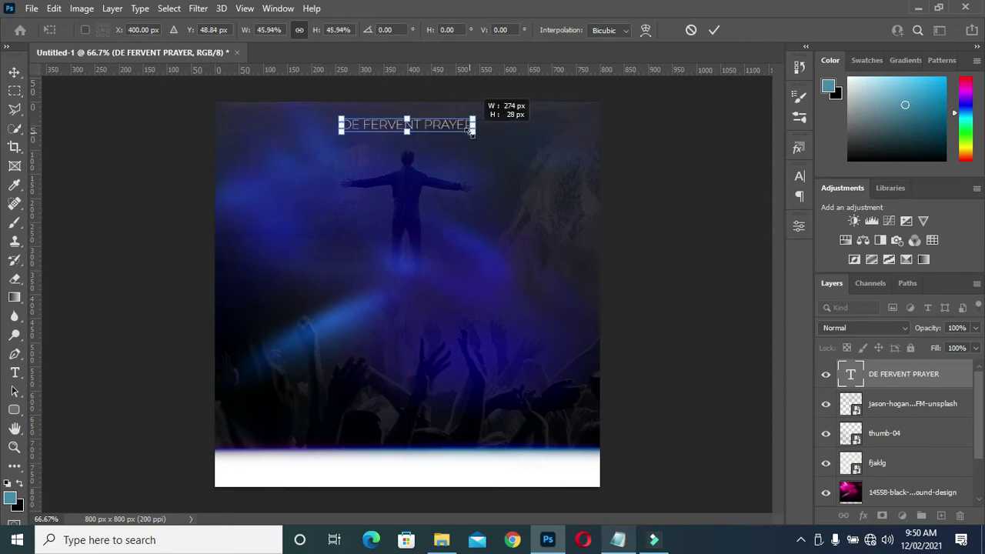
left_click(714, 30)
left_click(800, 176)
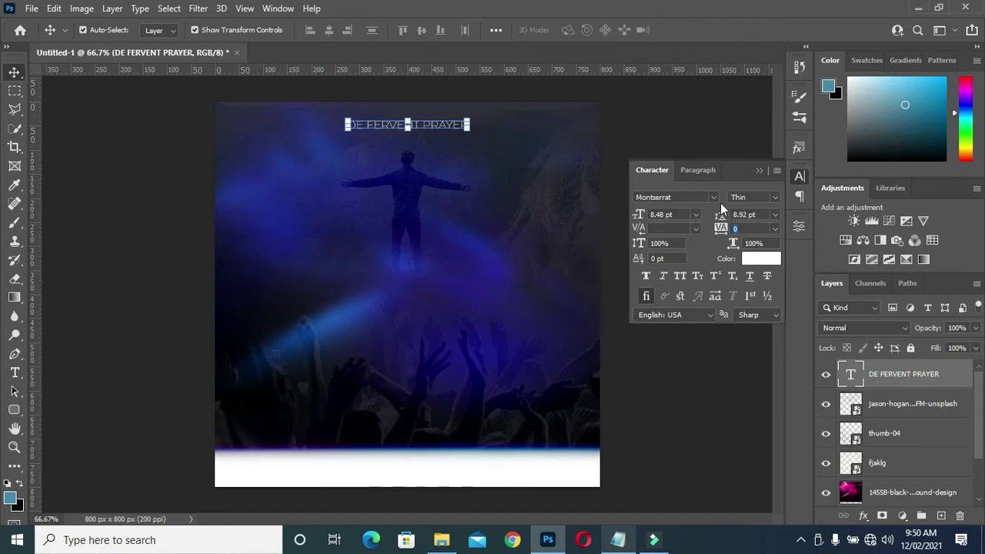
left_click(777, 199)
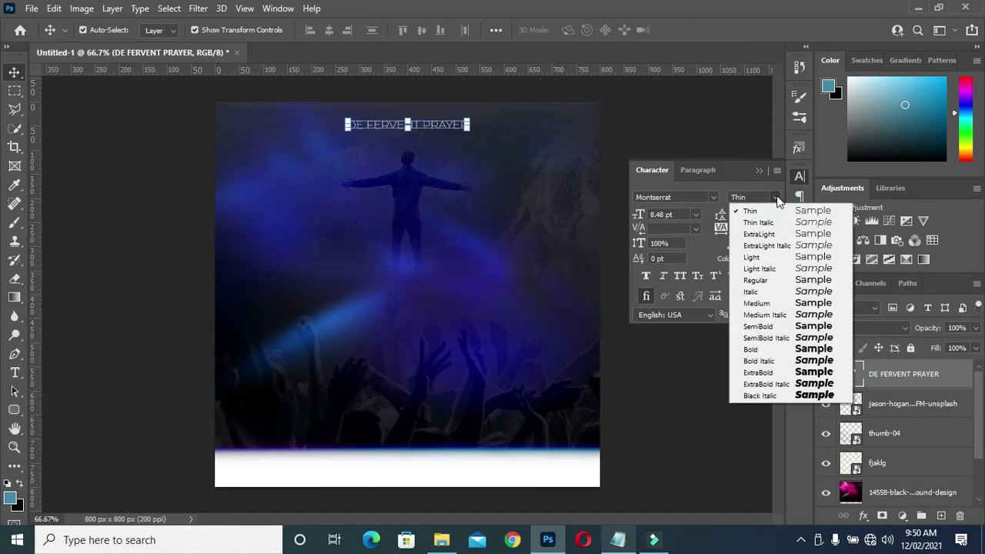
left_click(766, 302)
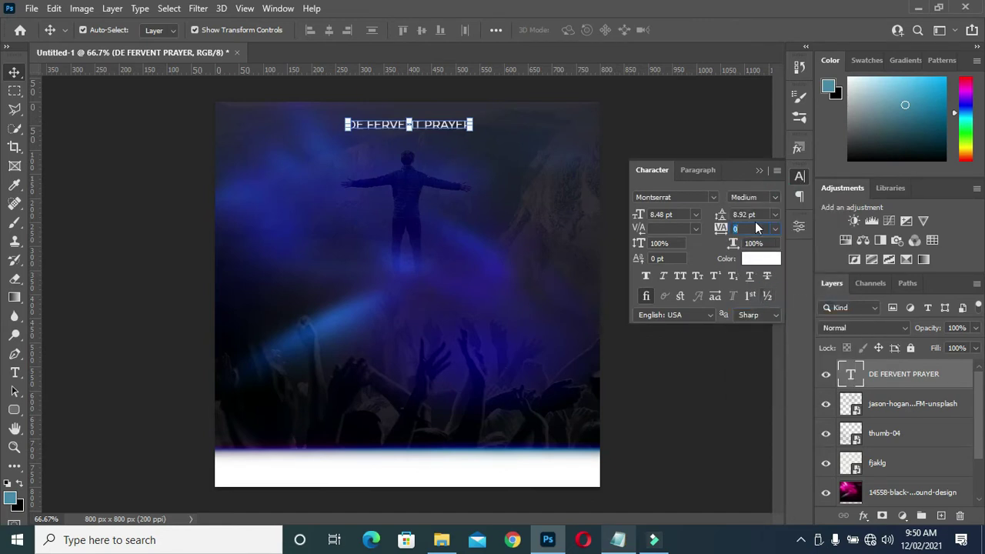
left_click(758, 171)
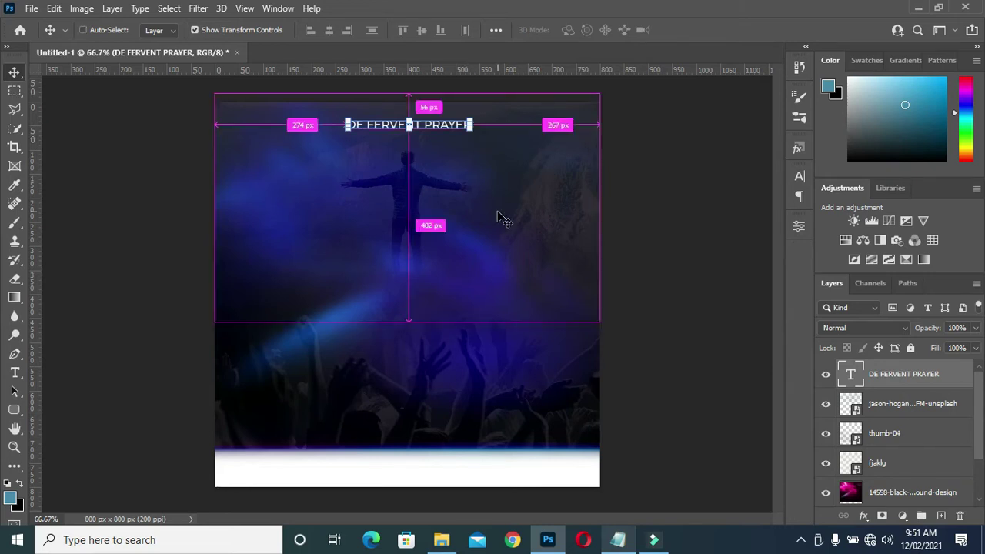
Centre the DE FERVENT PRAYER heading horizontally on the canvas.
key("ctrl+a")
left_click(329, 31)
left_click(625, 158)
key("ctrl+d")
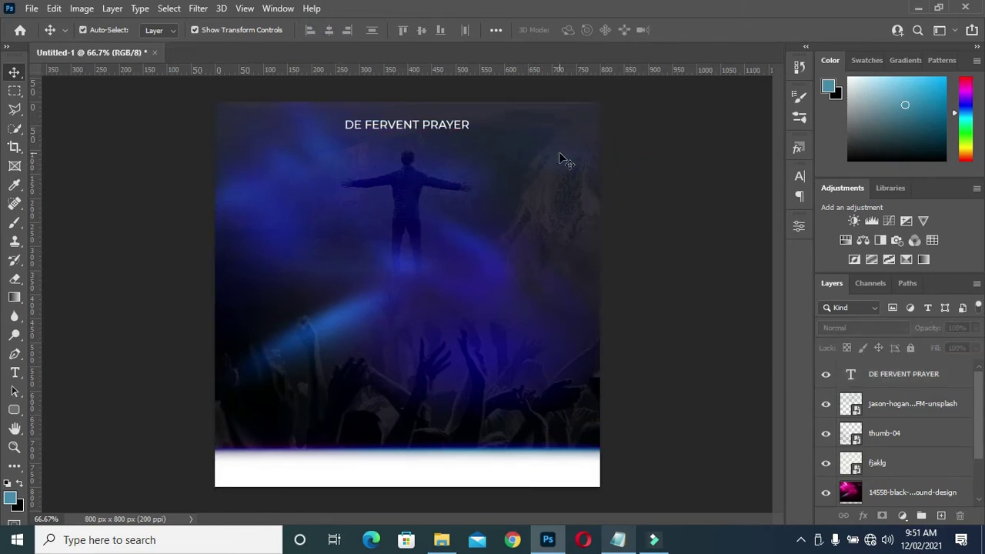
left_click(615, 545)
Duplicate the DE FERVENT PRAYER heading layer and move the copy below it.
left_click_drag(187, 184, 139, 183)
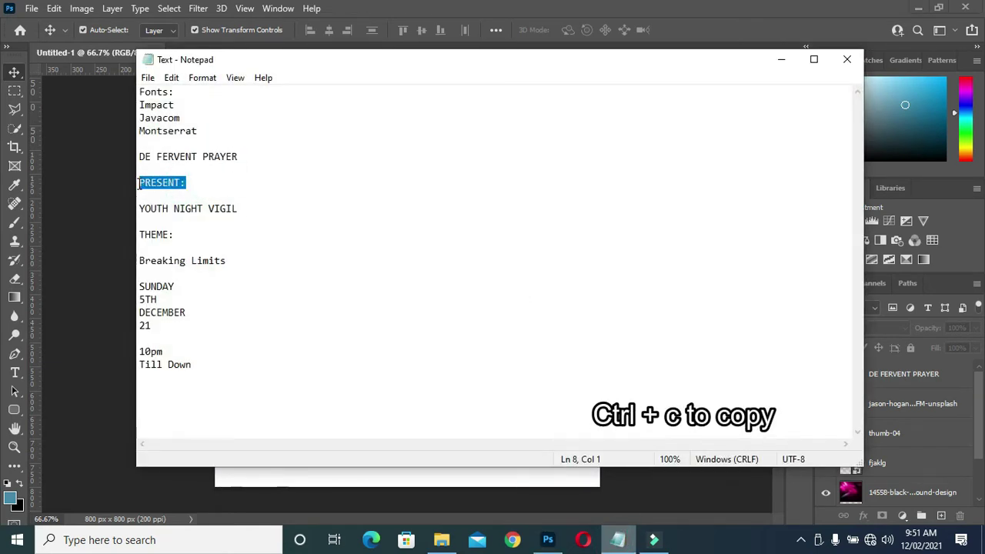
left_click(782, 60)
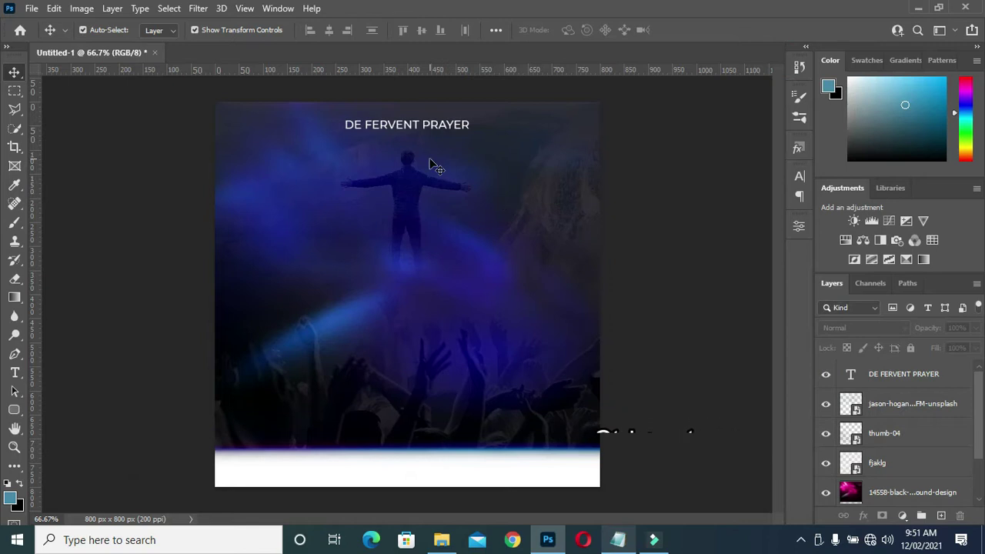
left_click(408, 132)
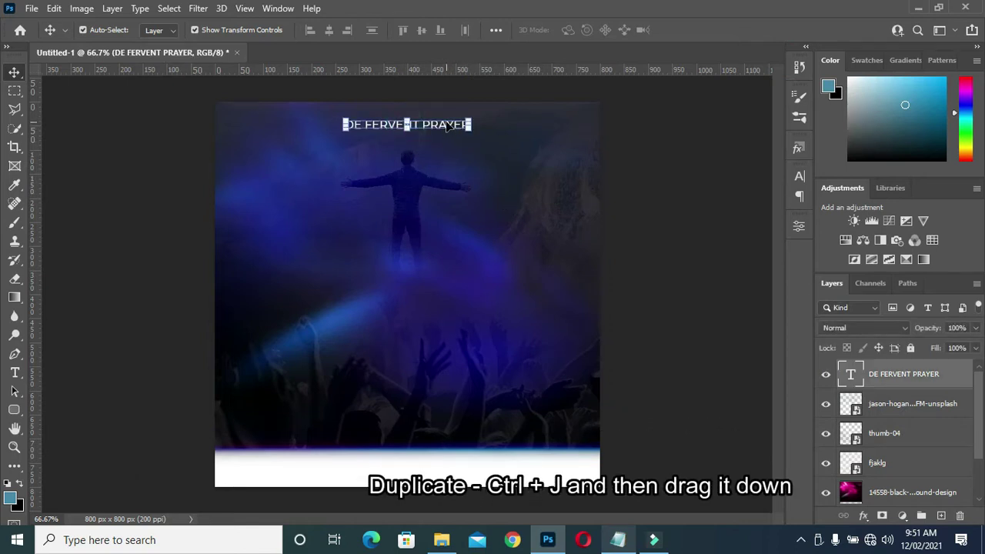
key("ctrl+j")
left_click_drag(447, 127, 434, 196)
Replace the copied heading's text with PRESENT:.
key("t")
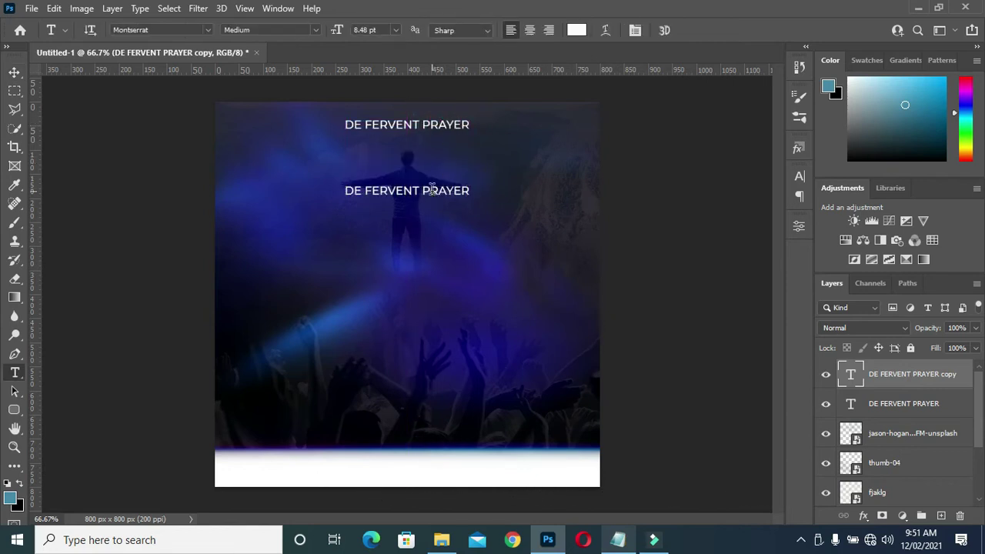
key("ctrl+a")
left_click(431, 192)
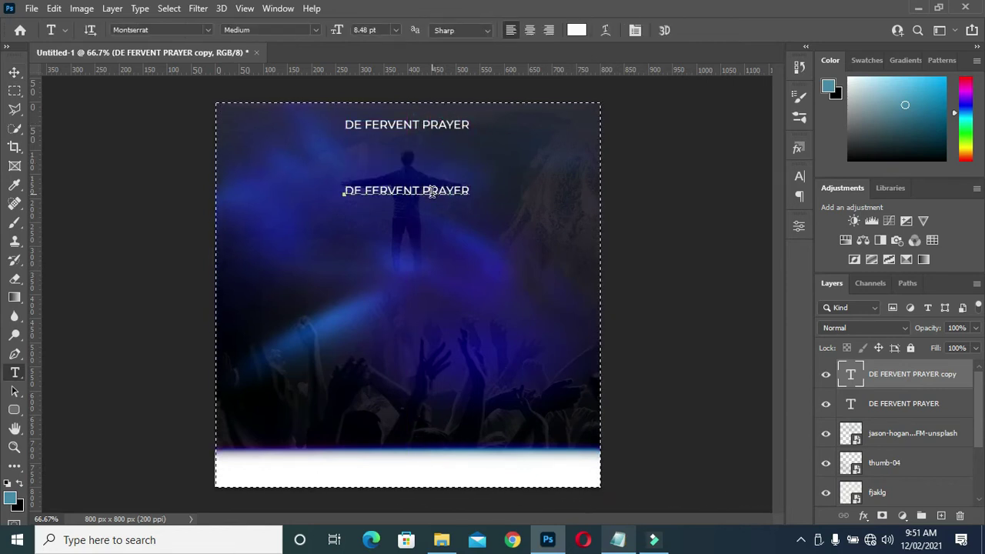
key("ctrl+a")
type("PRESENT:")
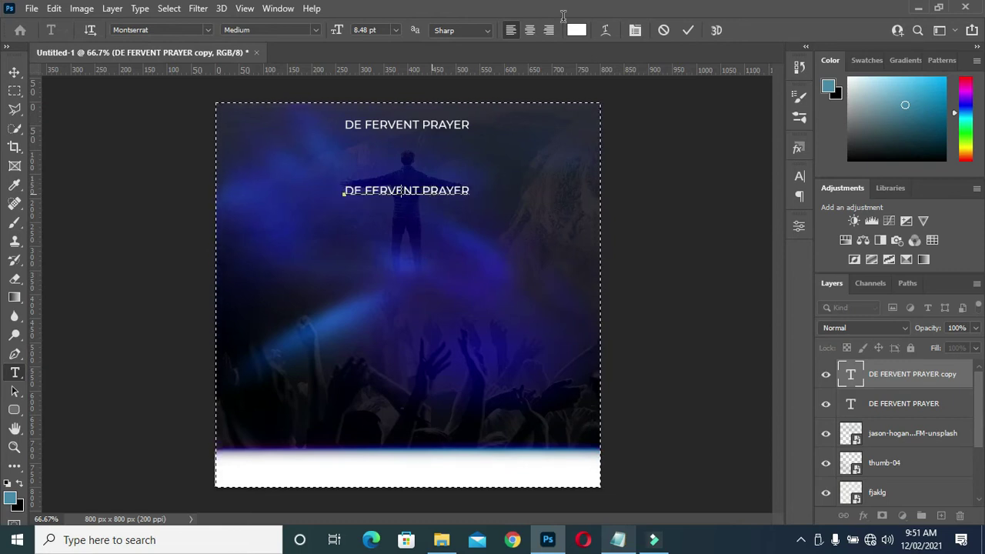
left_click(689, 30)
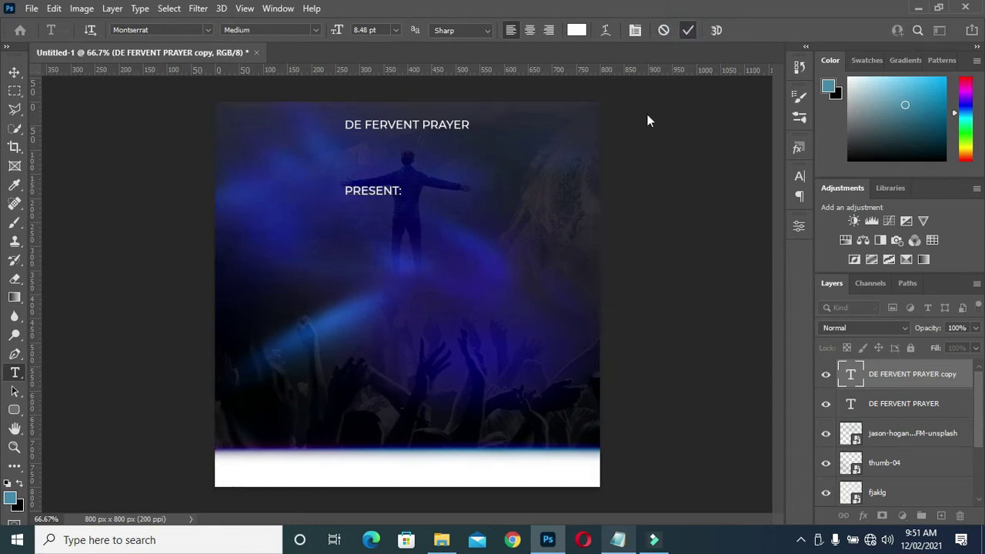
left_click(14, 71)
left_click(434, 205)
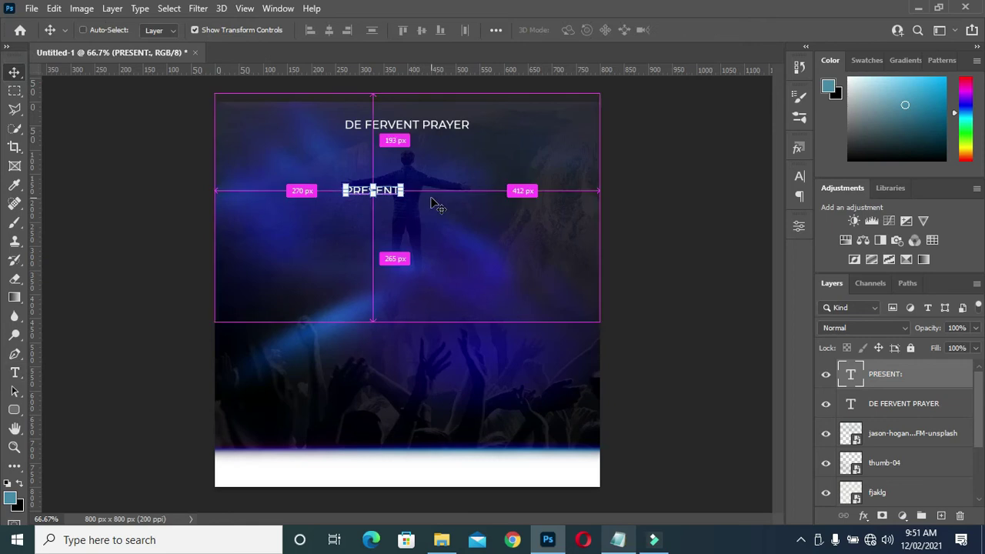
Centre PRESENT: below the figure's arms with 740 letter spacing and SemiBold weight.
left_click(332, 30)
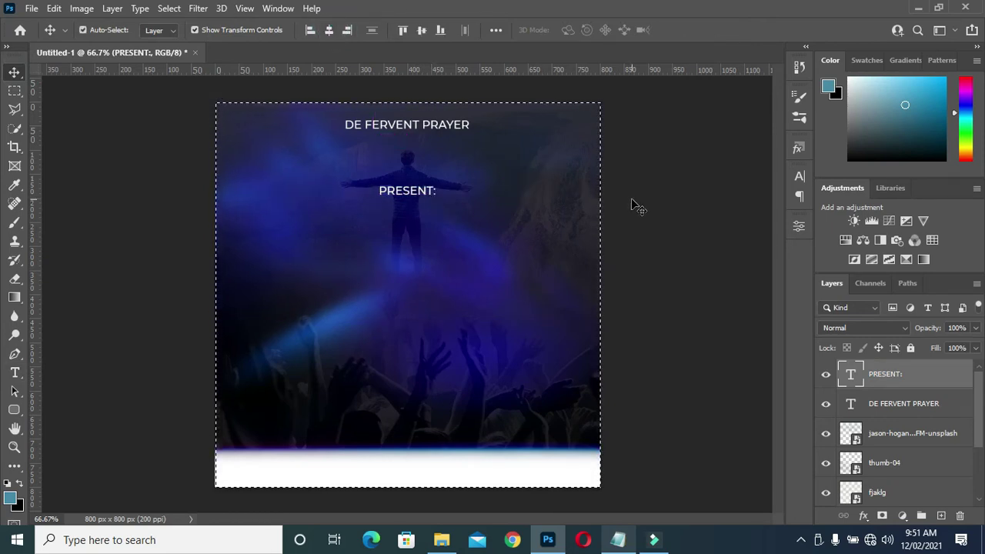
key("ctrl+d")
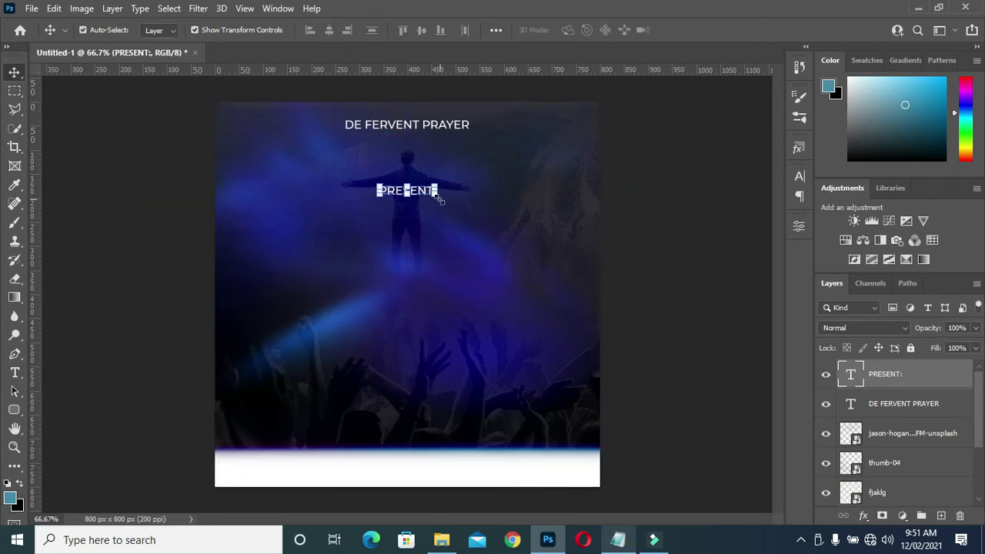
left_click_drag(410, 195, 418, 229)
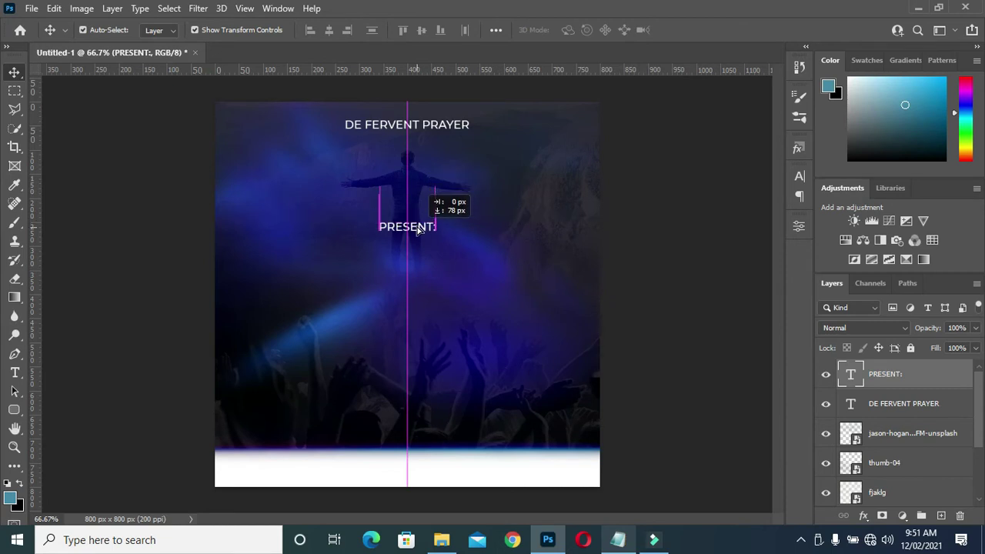
left_click(799, 178)
left_click_drag(720, 225, 750, 227)
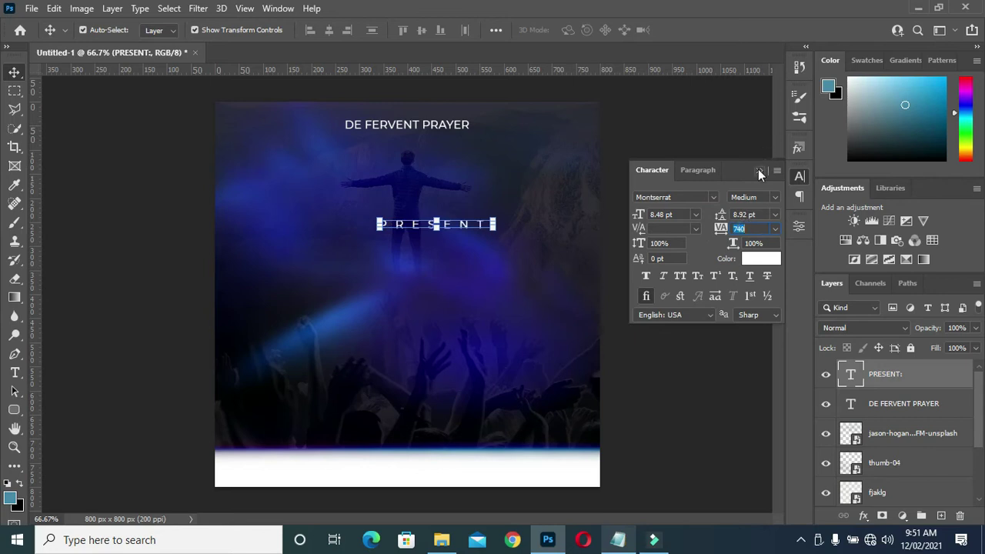
left_click(774, 198)
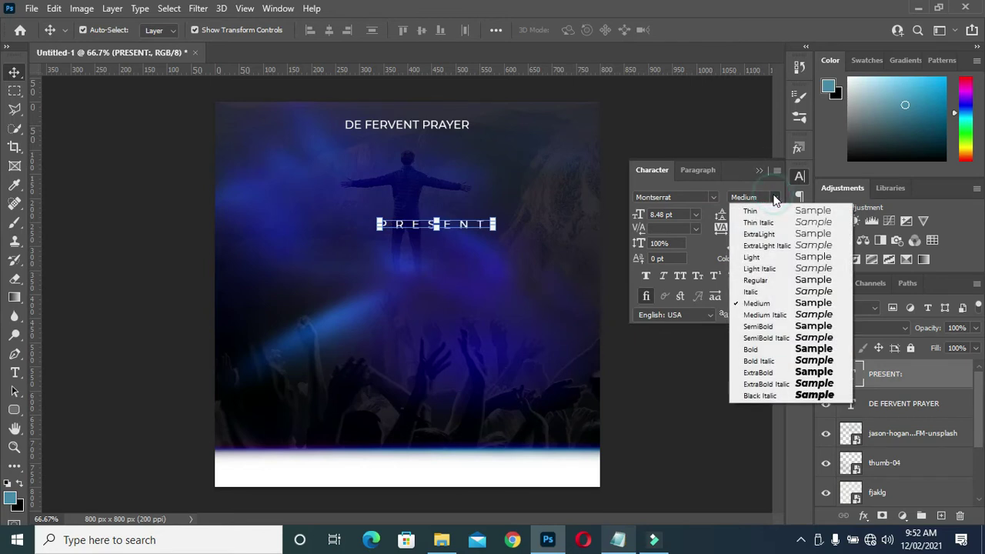
left_click(760, 326)
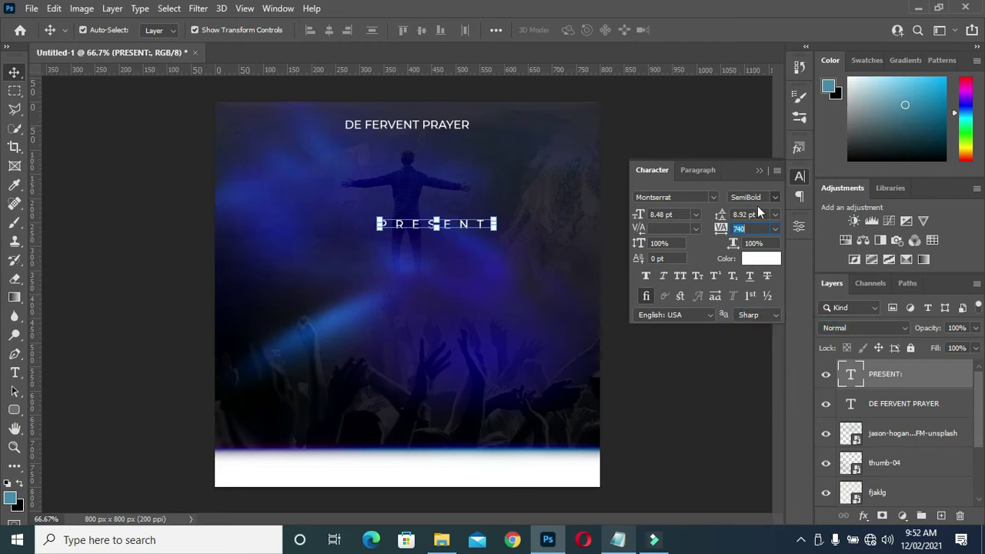
left_click(759, 170)
Shrink PRESENT:, adjust its position, and re-centre it horizontally on the canvas.
mouse_move(494, 225)
left_mouse_down()
mouse_move(502, 233)
mouse_move(468, 229)
left_mouse_up()
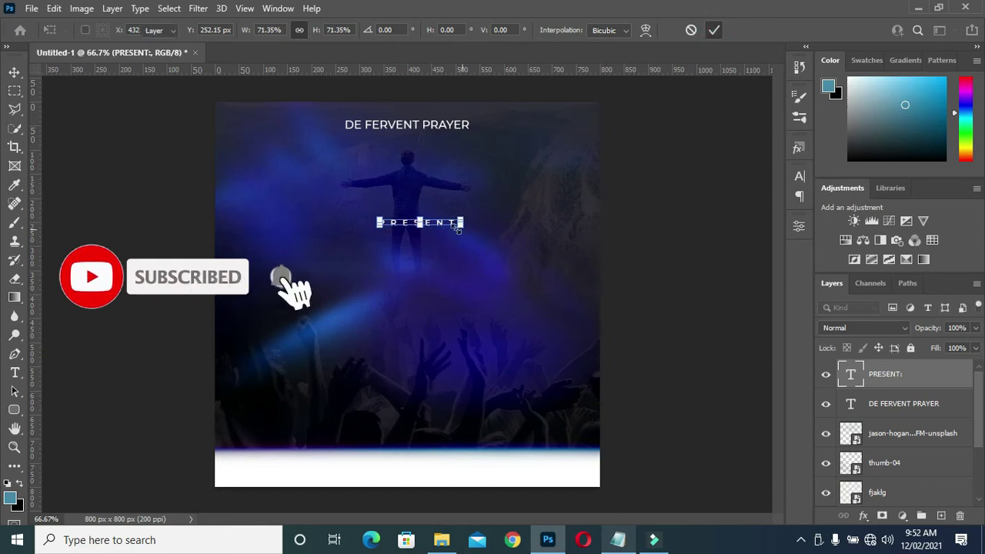
left_click(714, 31)
left_click_drag(450, 229, 418, 232)
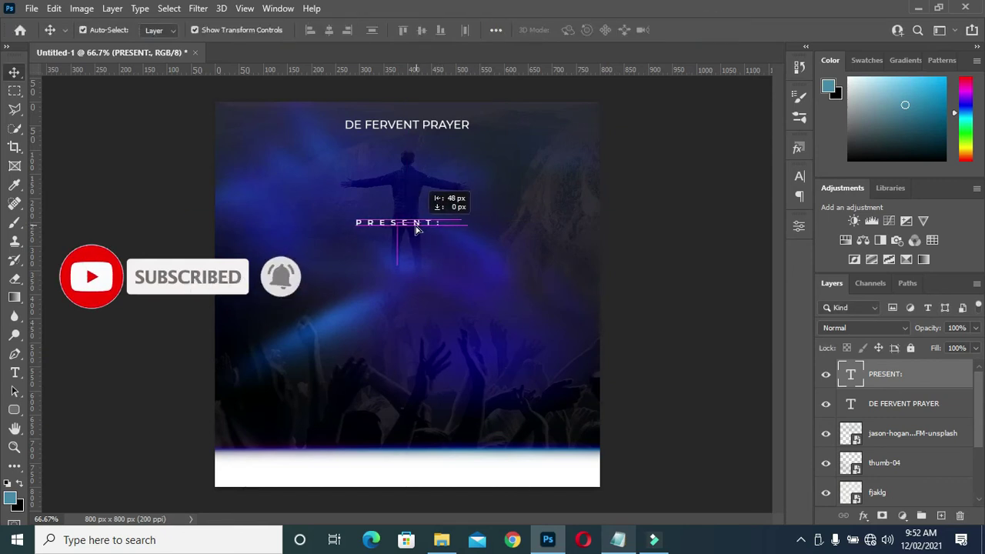
left_click_drag(418, 233, 419, 220)
left_click(682, 193)
key("ctrl+a")
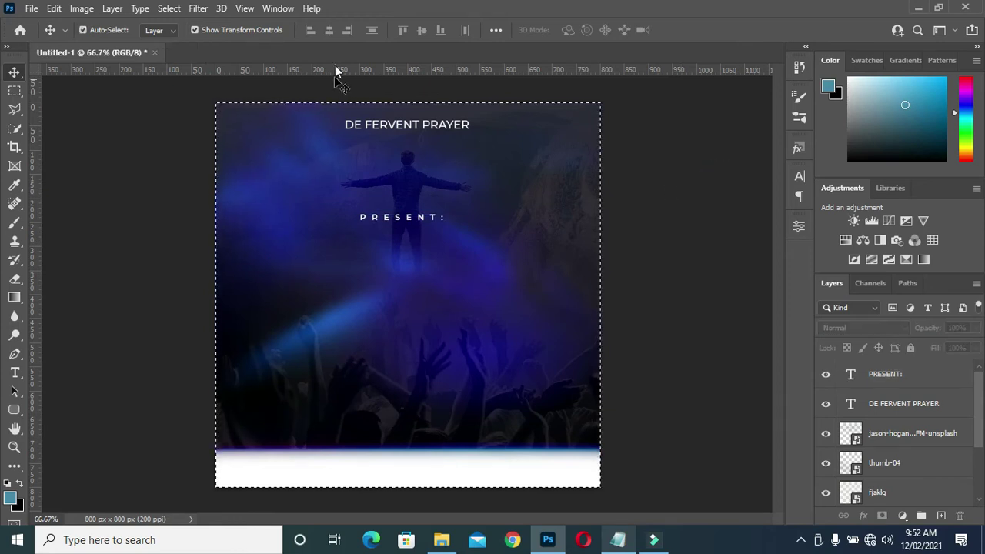
left_click(883, 374)
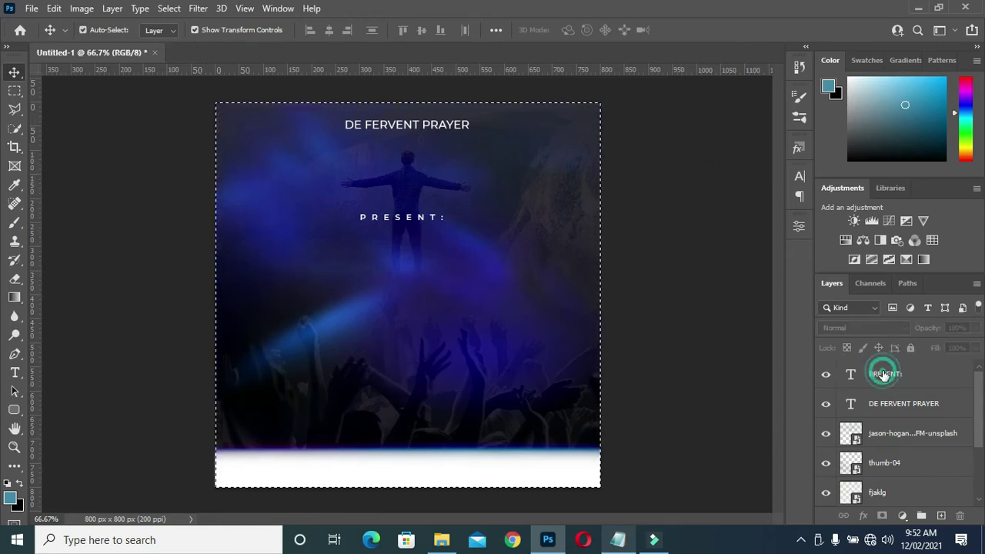
left_click(329, 30)
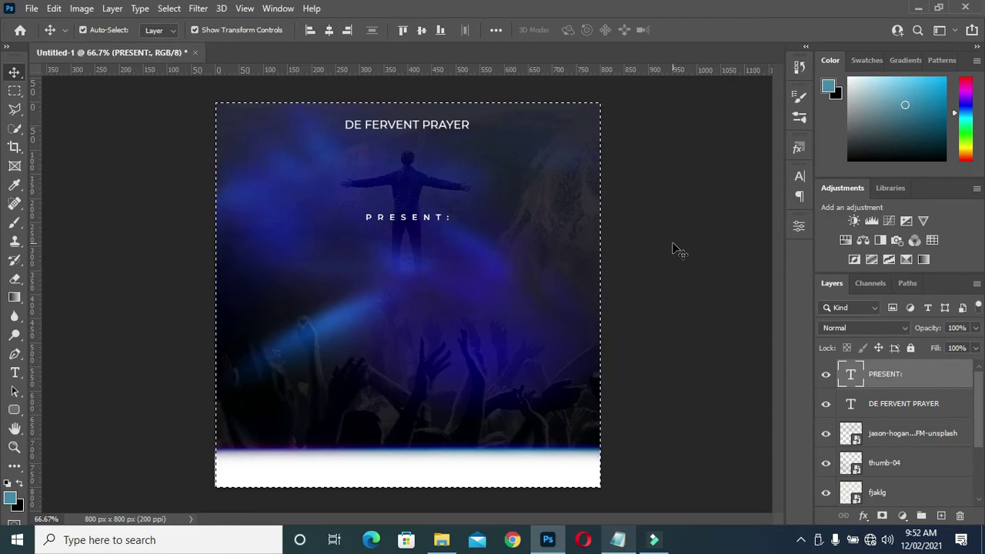
key("ctrl+d")
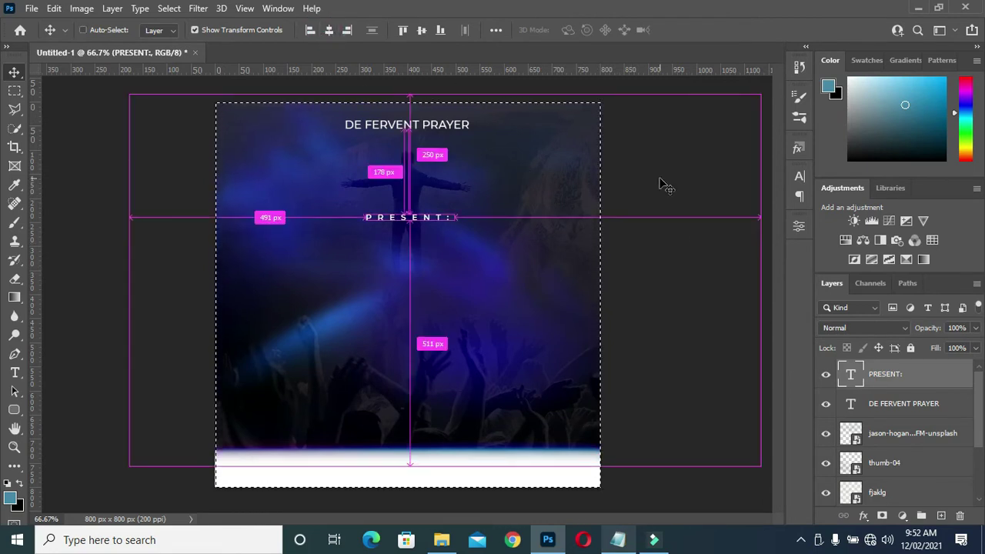
Scale the DE FERVENT PRAYER title down to 76.99%.
left_click(655, 198)
left_click(427, 123)
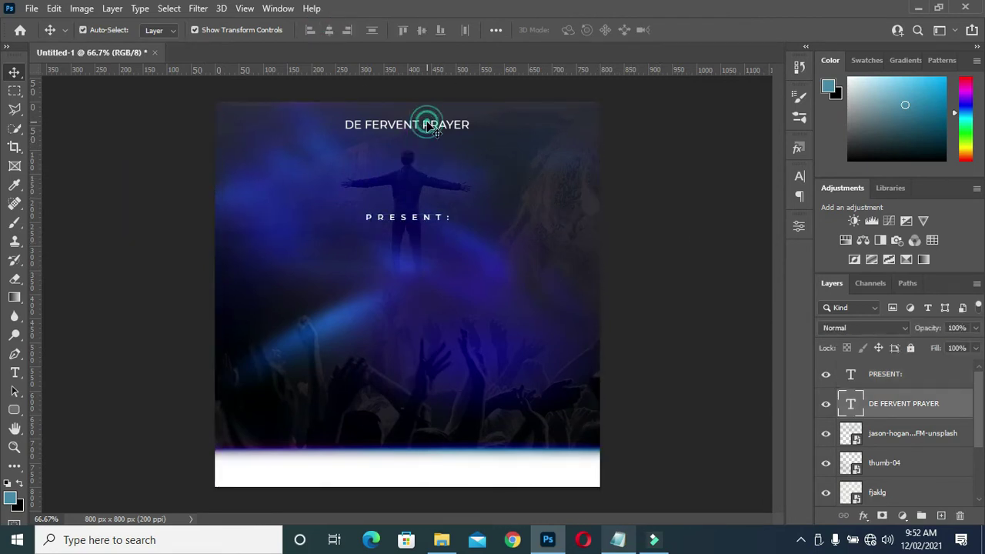
key("ctrl+t")
left_click_drag(475, 132, 469, 131)
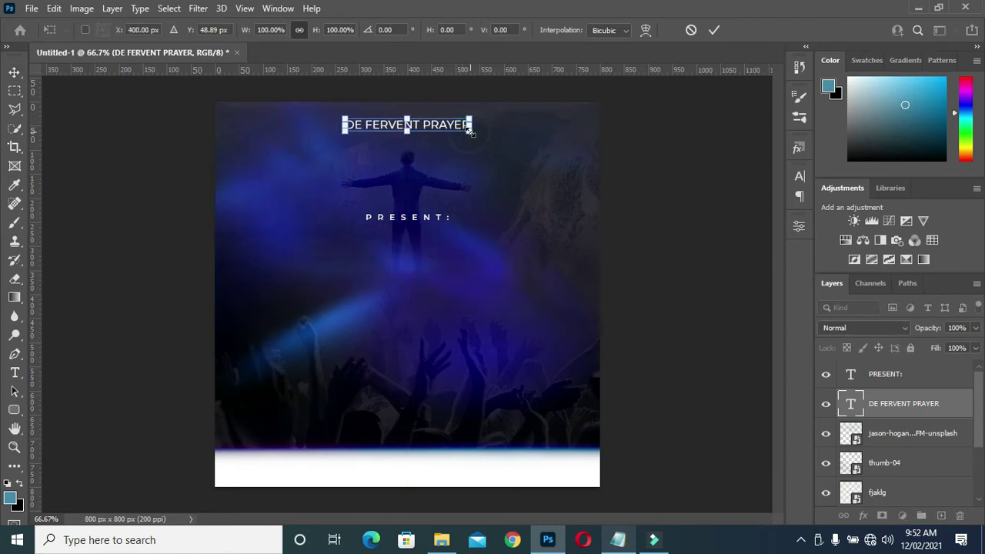
left_click_drag(469, 131, 458, 131)
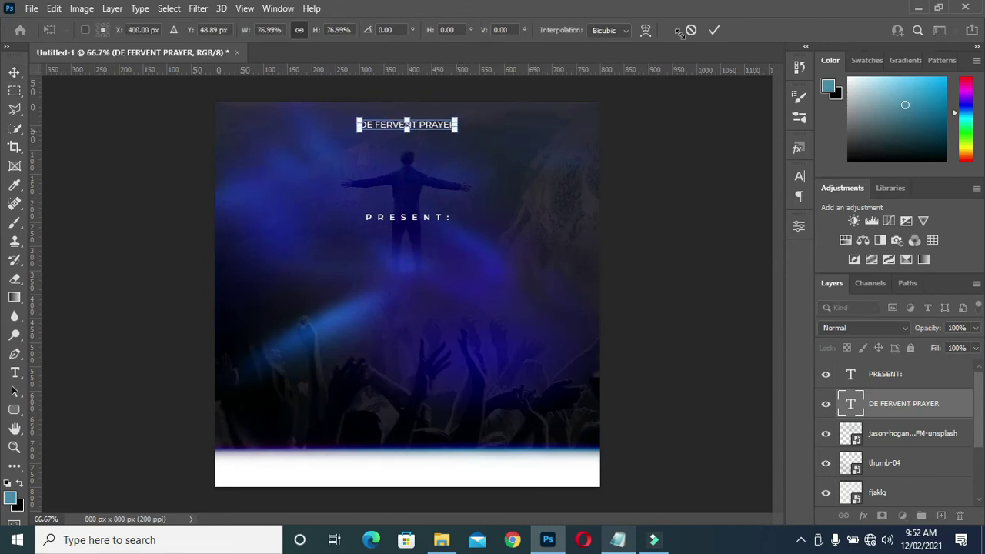
left_click(685, 184)
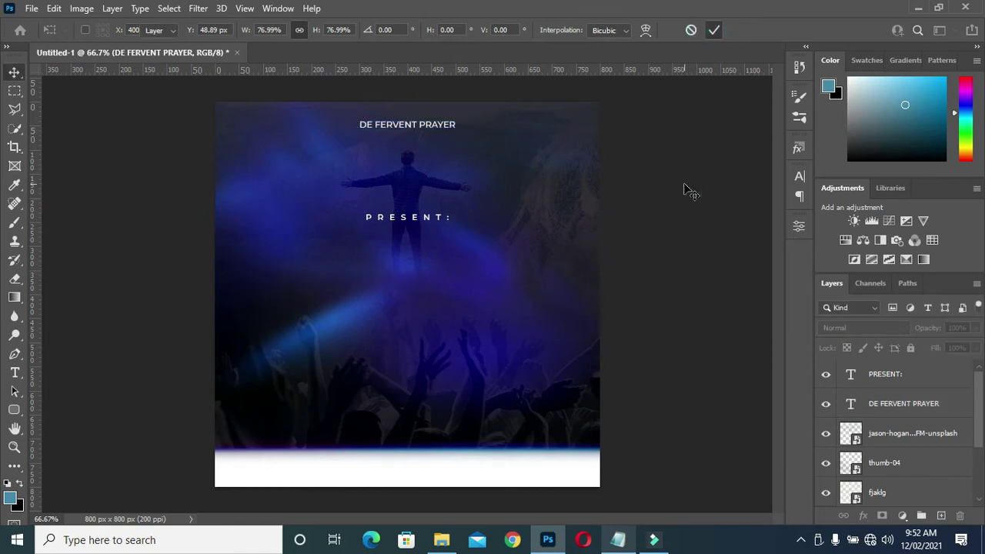
left_click(618, 539)
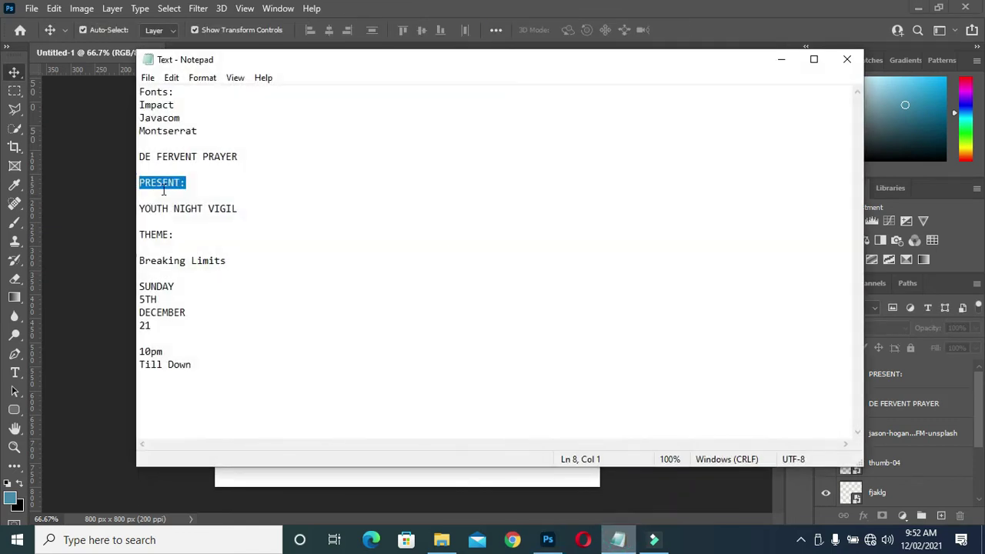
Draw a 276 x 34 px teal rounded-rectangle bar below PRESENT:.
left_click_drag(242, 209, 137, 210)
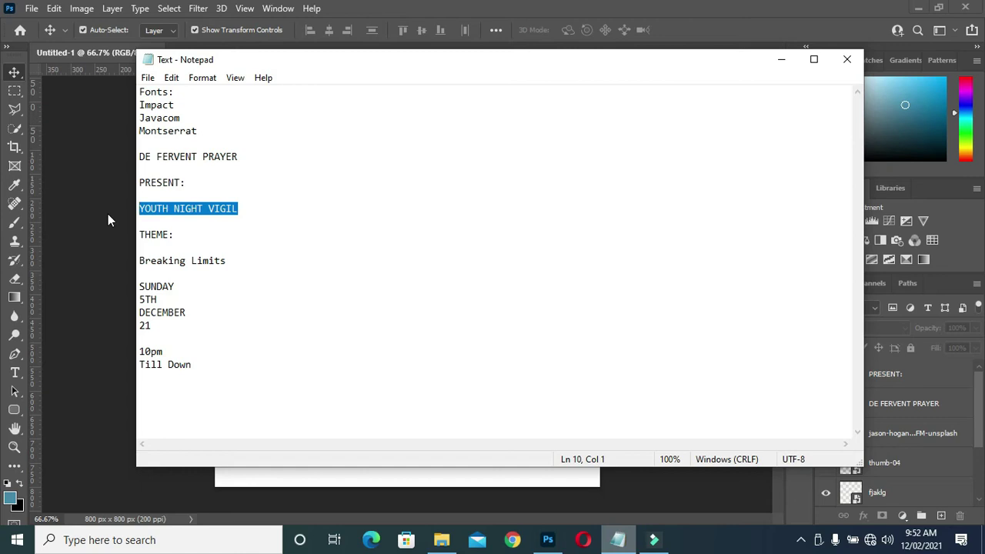
left_click(781, 59)
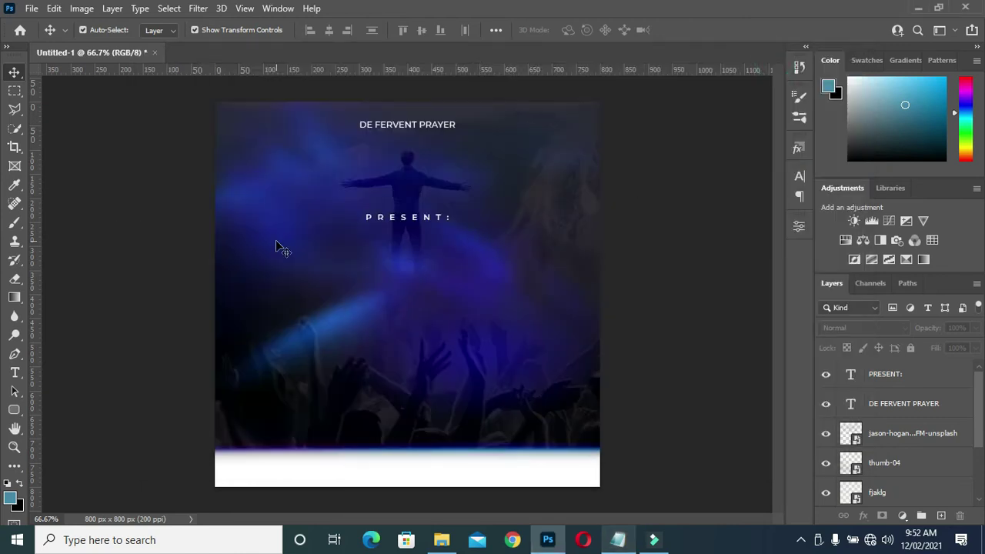
right_click(14, 410)
left_click(112, 424)
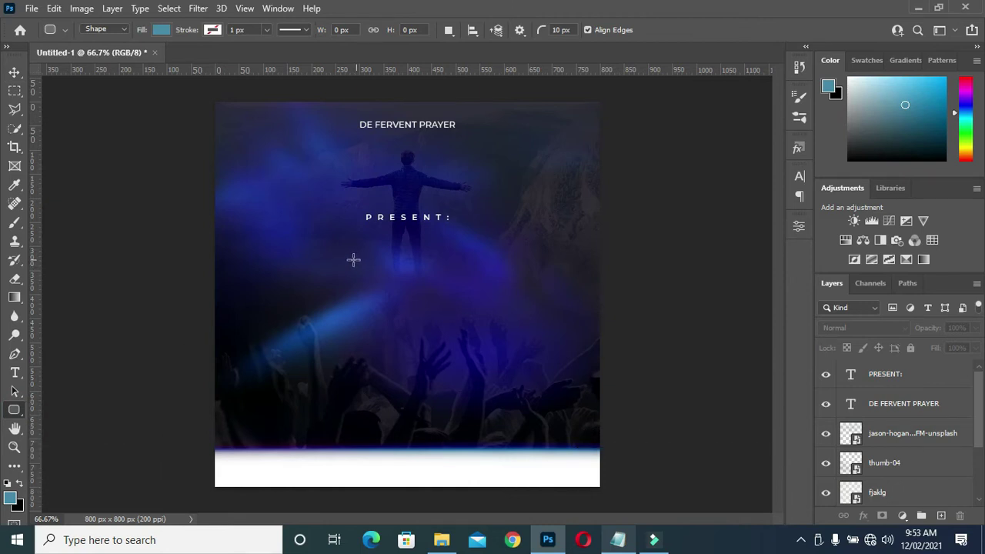
left_click_drag(342, 259, 471, 274)
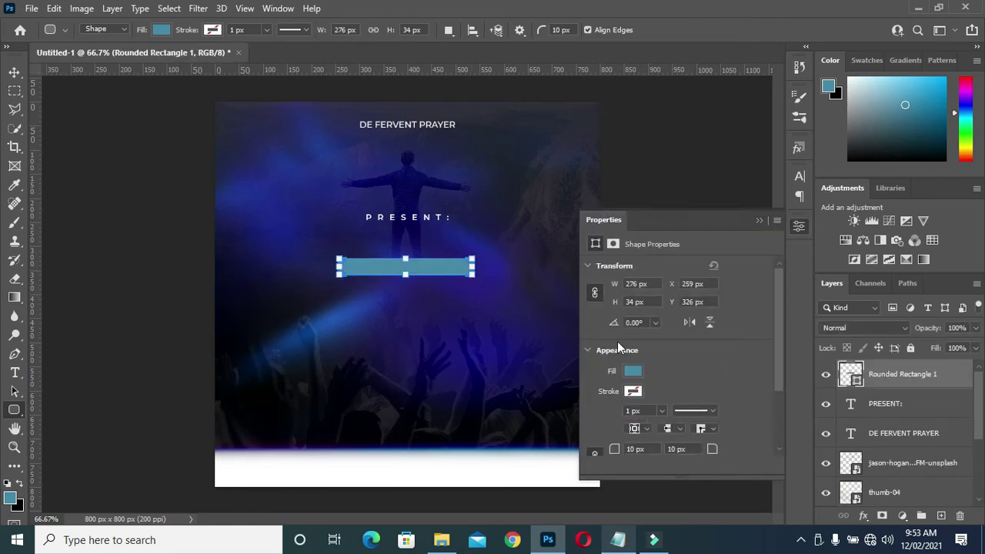
left_click(759, 222)
key("v")
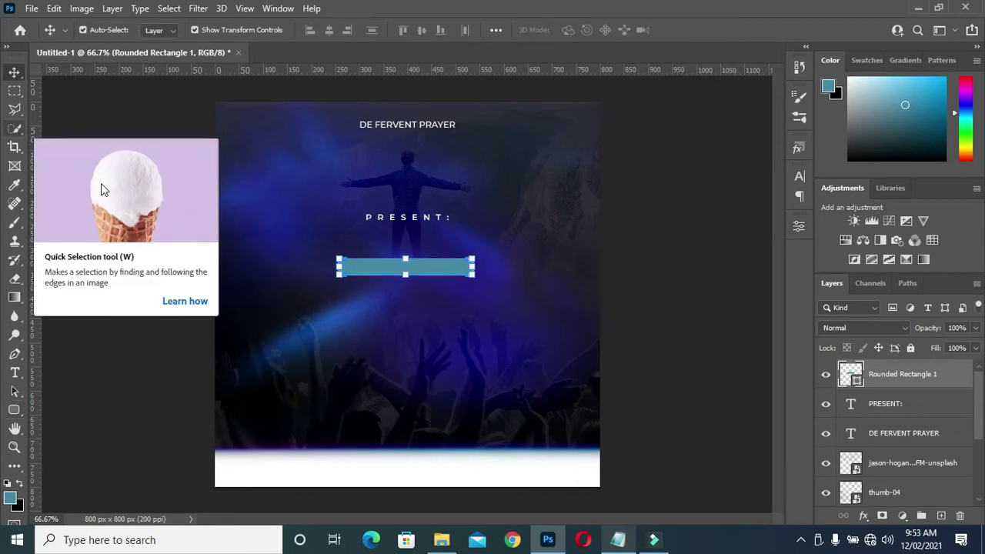
key("t")
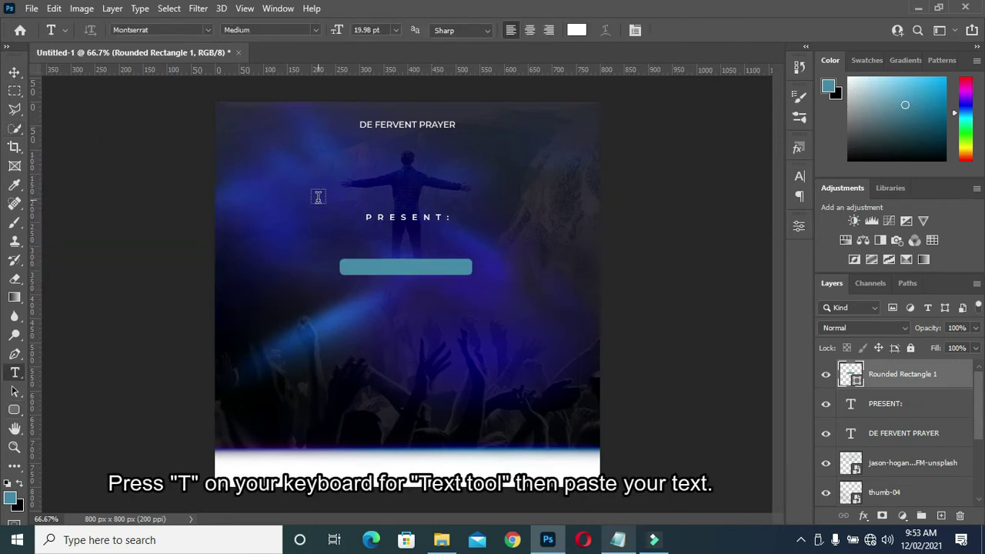
Paste 'YOUTH NIGHT VIGIL' as a new text layer and set it to Bold.
left_click(319, 197)
key("ctrl+v")
left_click(693, 31)
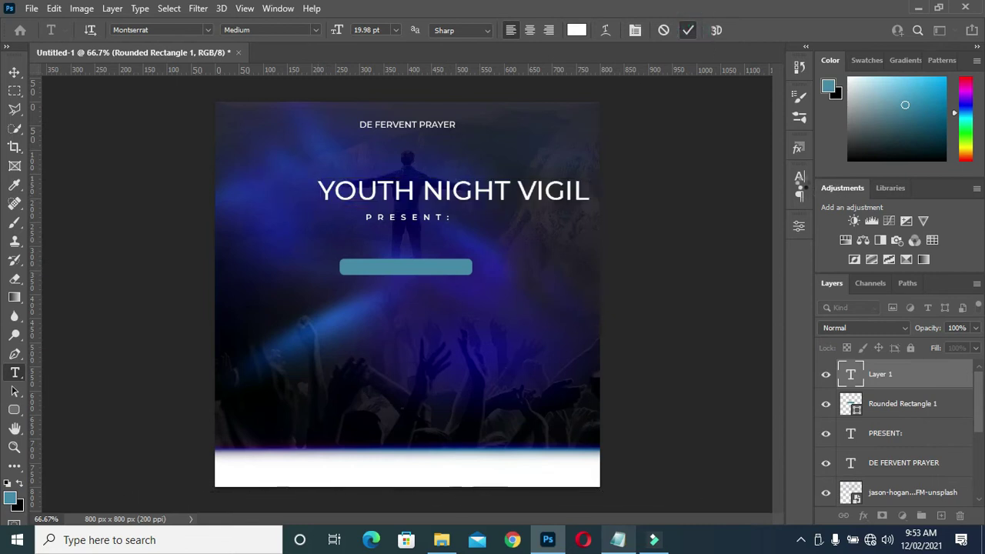
left_click(800, 177)
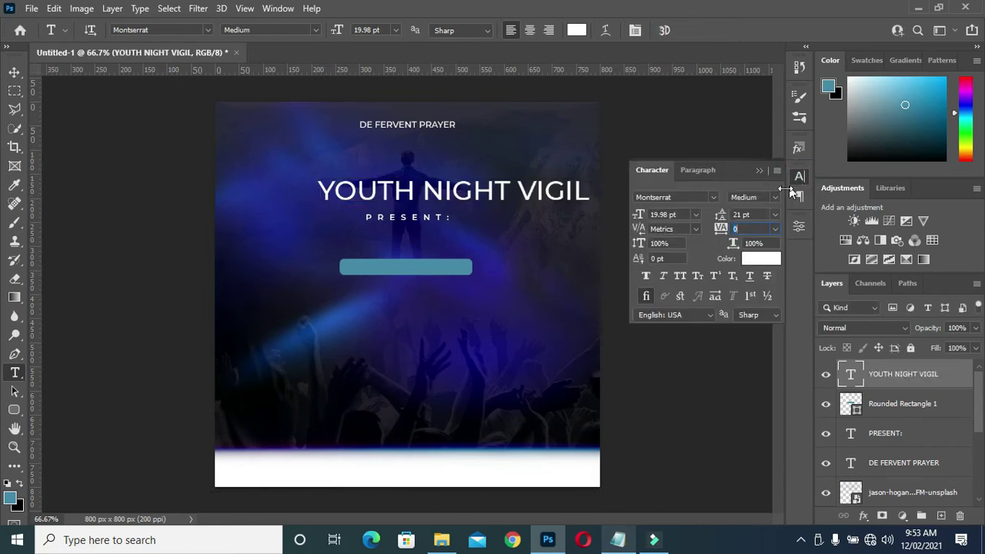
left_click(775, 202)
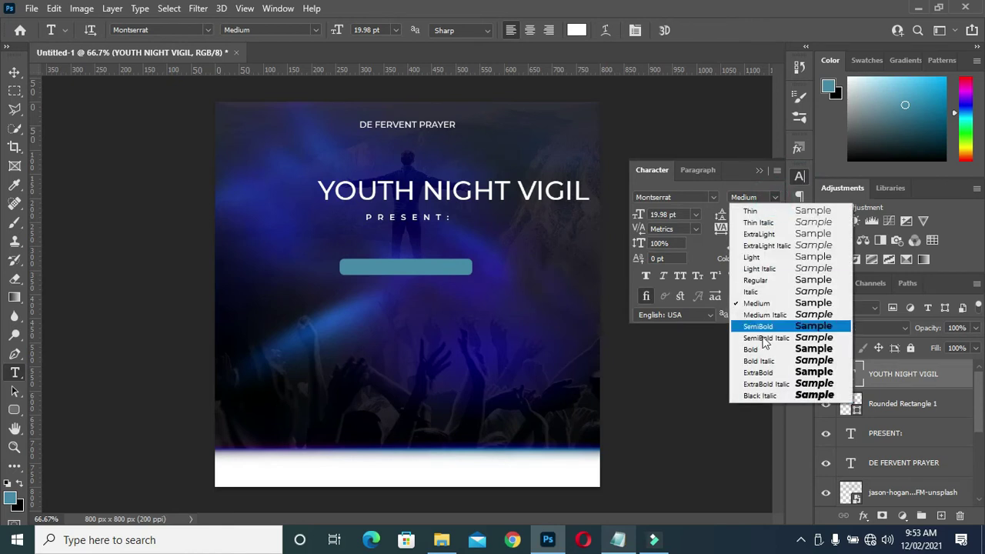
left_click(759, 346)
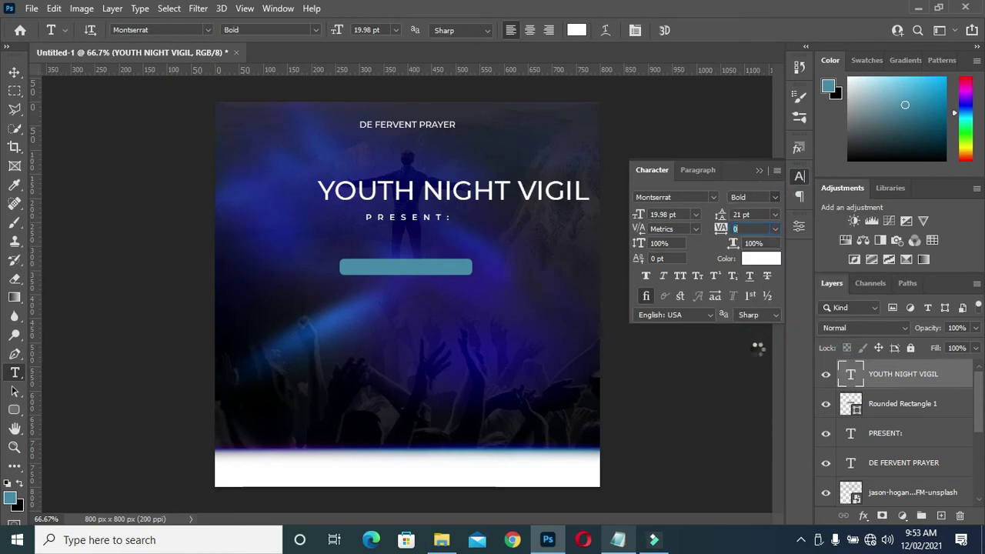
left_click(758, 170)
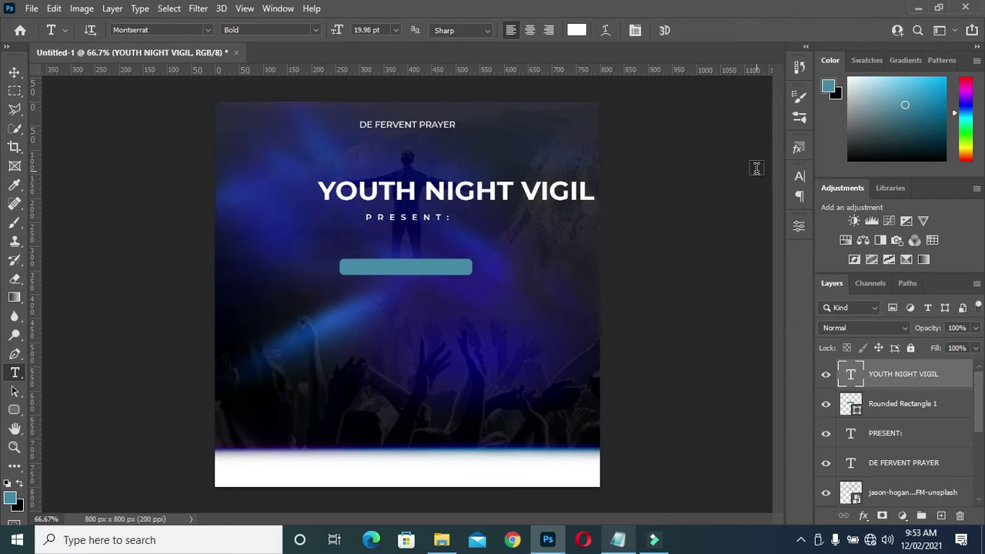
Scale the heading down to 44.95% and place it on the teal bar.
left_click(15, 72)
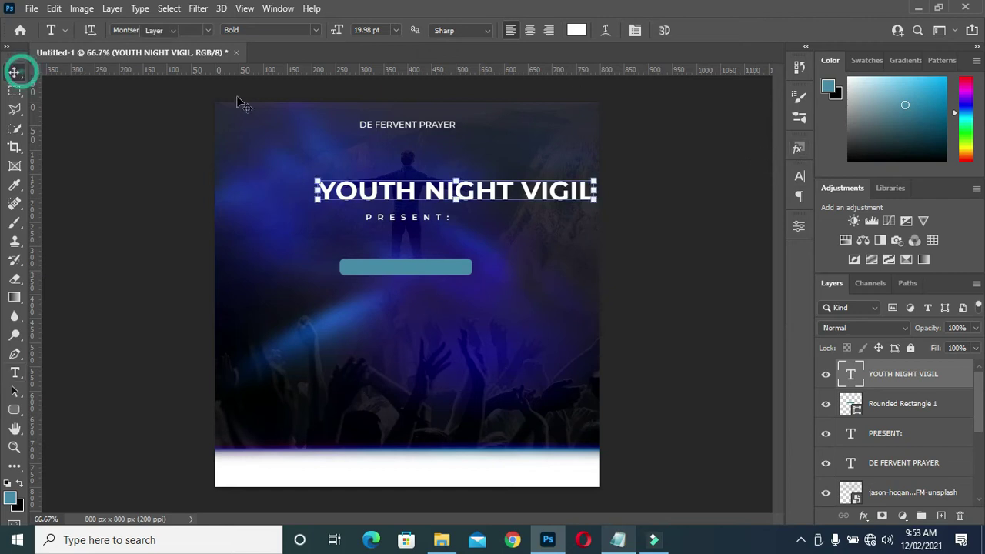
left_click(593, 206)
mouse_move(593, 205)
left_mouse_down()
mouse_move(420, 183)
mouse_move(444, 269)
left_mouse_up()
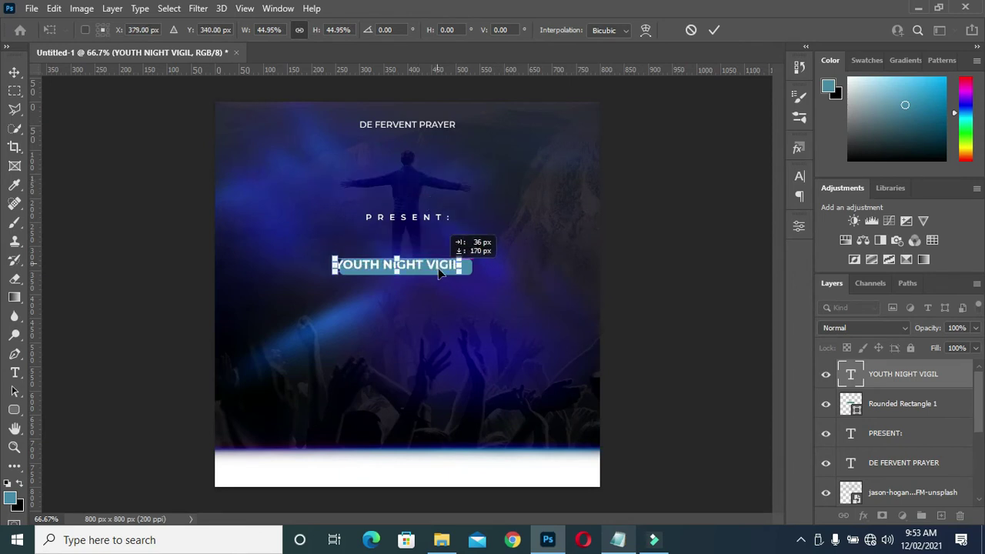
left_click(714, 30)
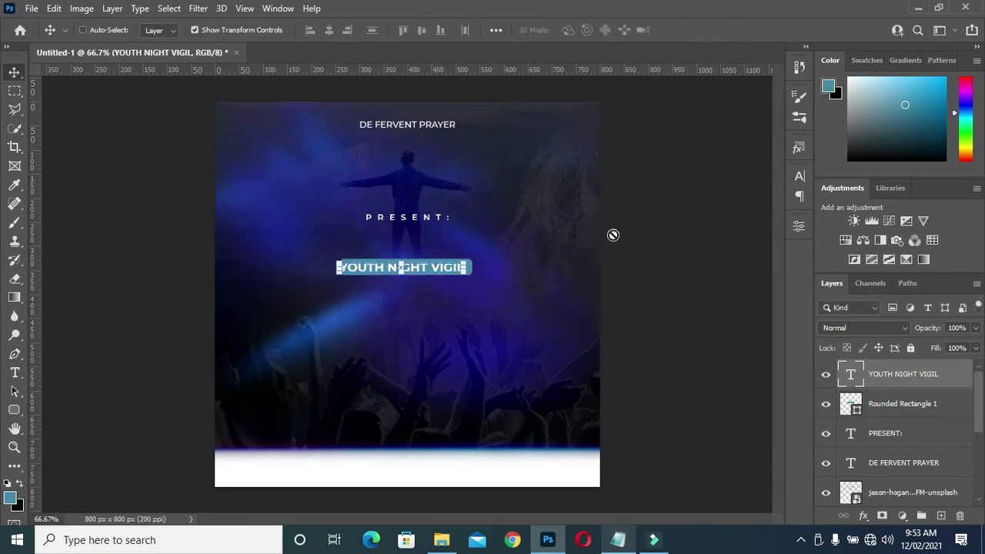
Align the heading's vertical centre with Rounded Rectangle 1.
key("alt+bracketleft")
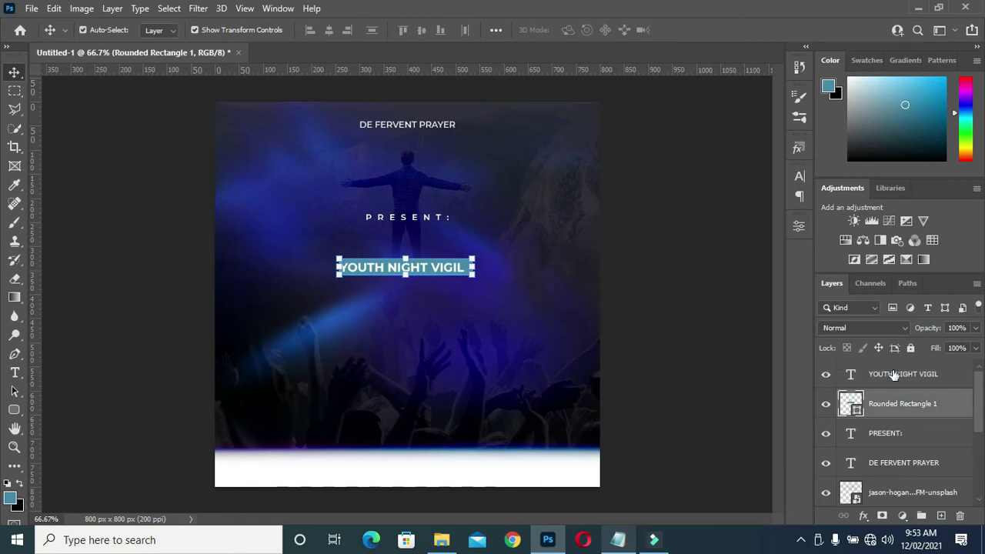
left_click(891, 376, "shift")
left_click(326, 30)
left_click(421, 30)
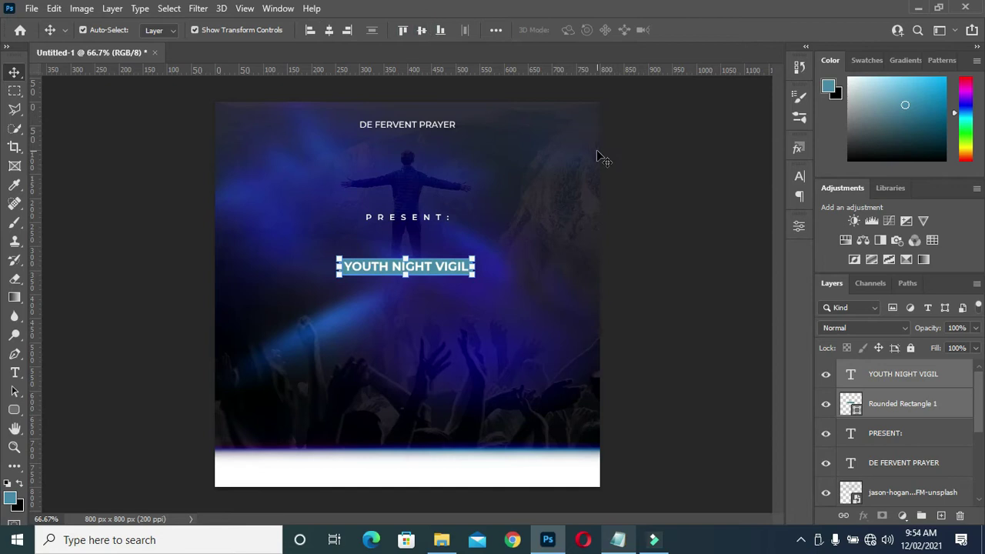
left_click(637, 182)
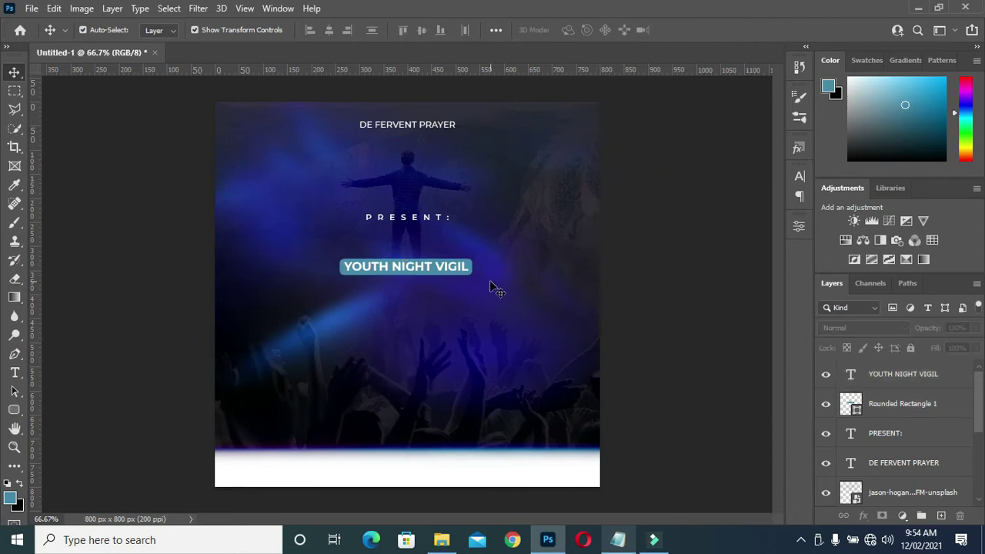
left_click(414, 268)
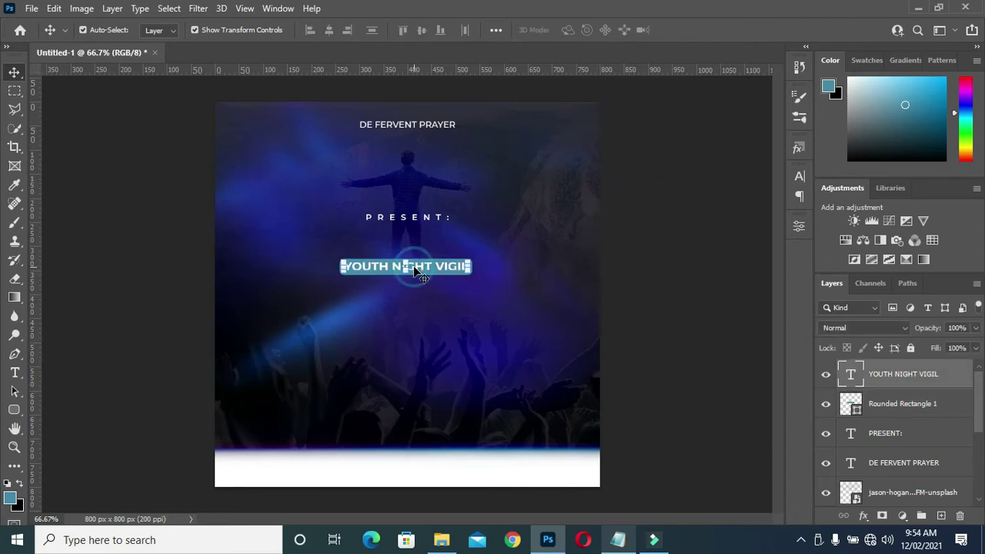
Duplicate the heading below the bar and replace its text with 'THEME:' from the notes.
left_click_drag(421, 275, 414, 305)
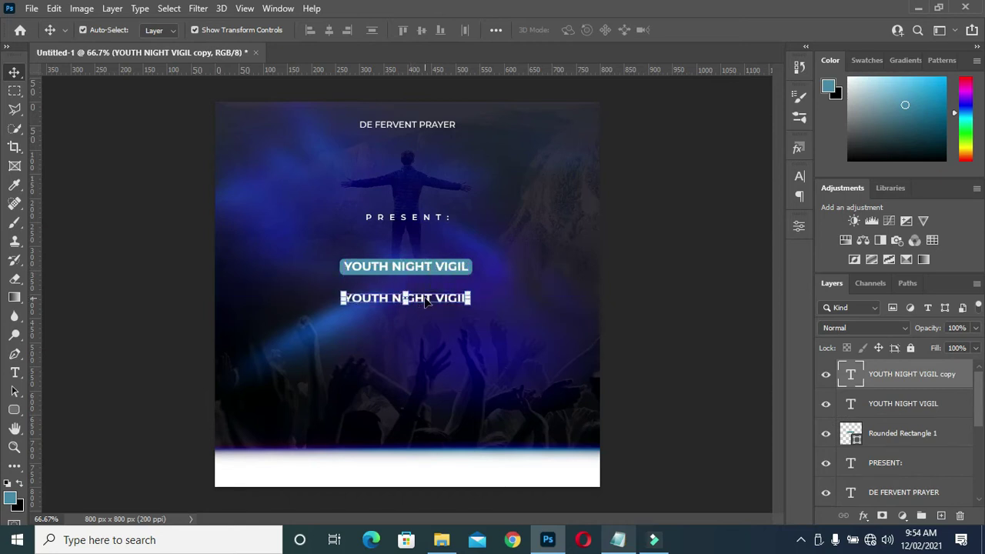
key("t")
left_click(425, 298)
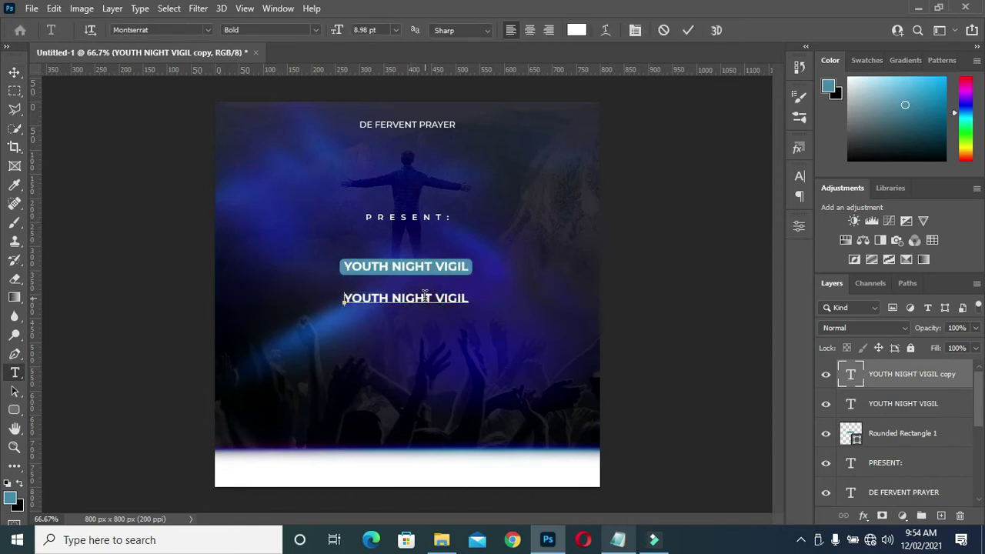
key("ctrl+a")
left_click(618, 540)
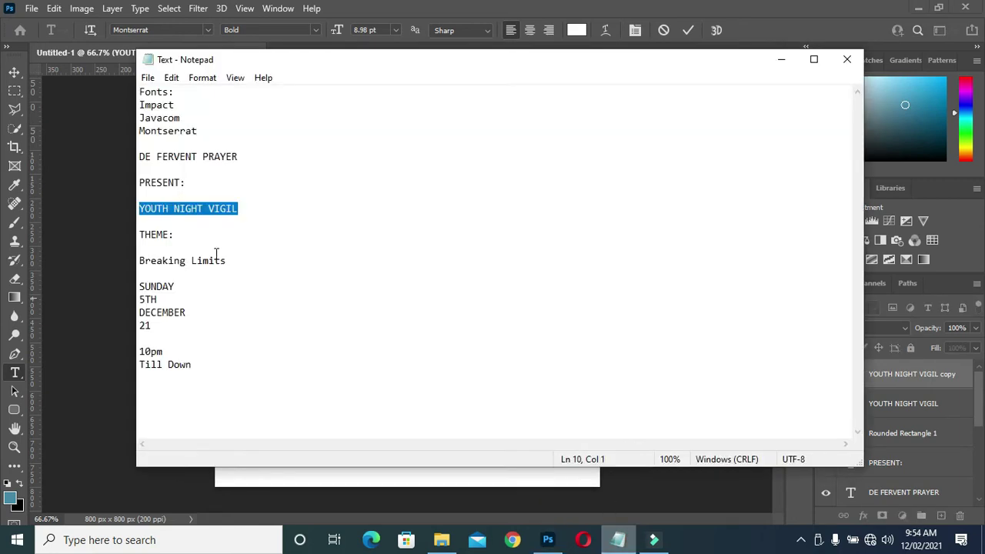
left_click_drag(176, 234, 143, 234)
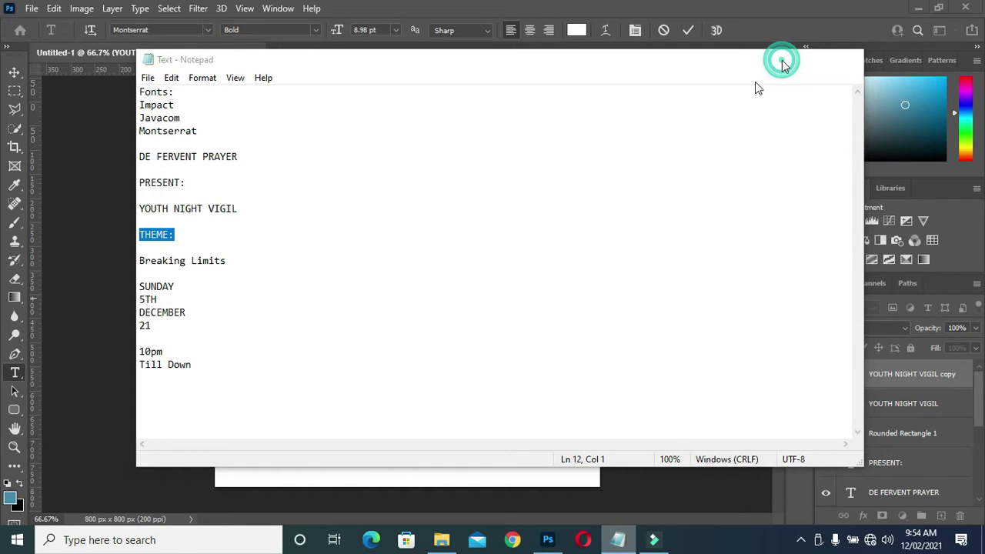
left_click(783, 60)
type("THEME:")
left_click(688, 31)
Change the THEME: text's font style from Bold to Montserrat Regular.
left_click(799, 174)
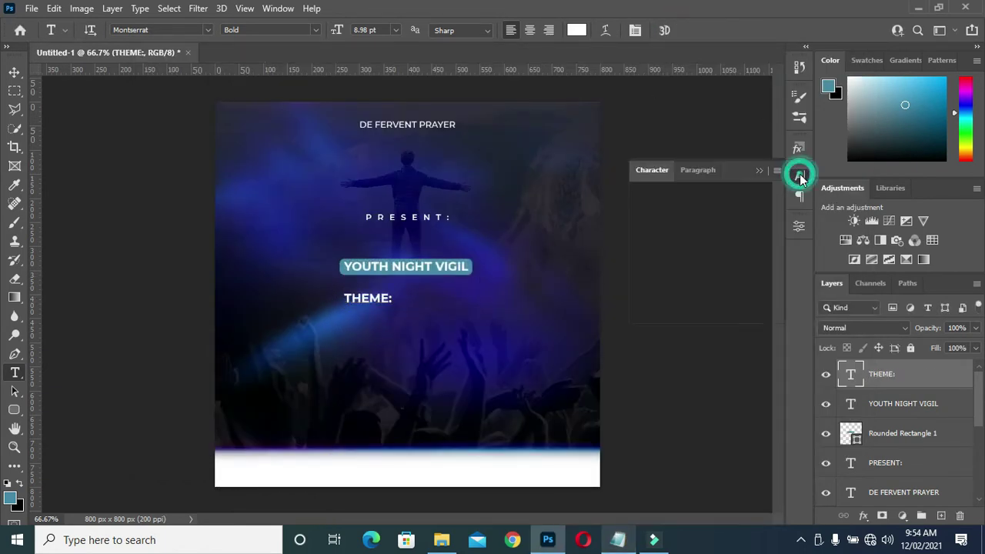
left_click(775, 201)
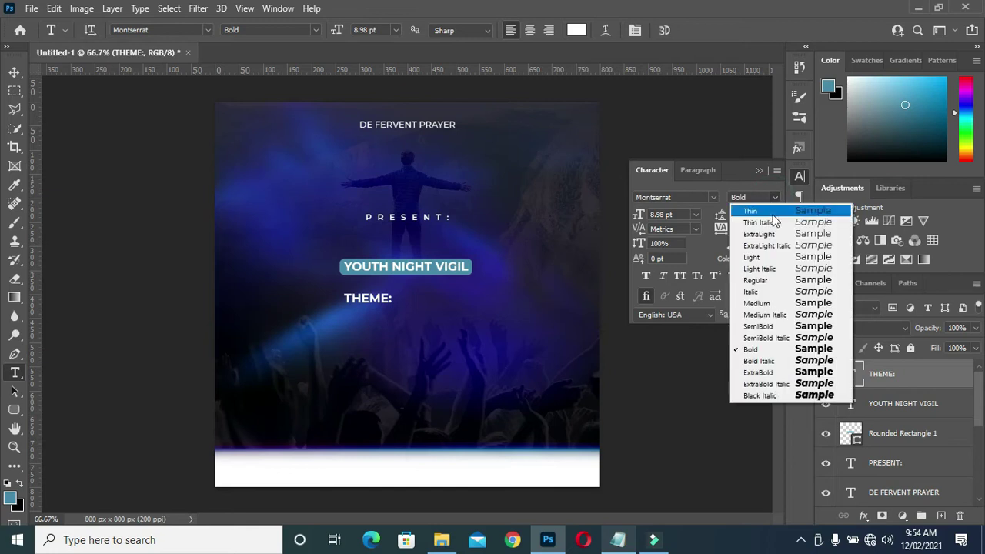
left_click(762, 275)
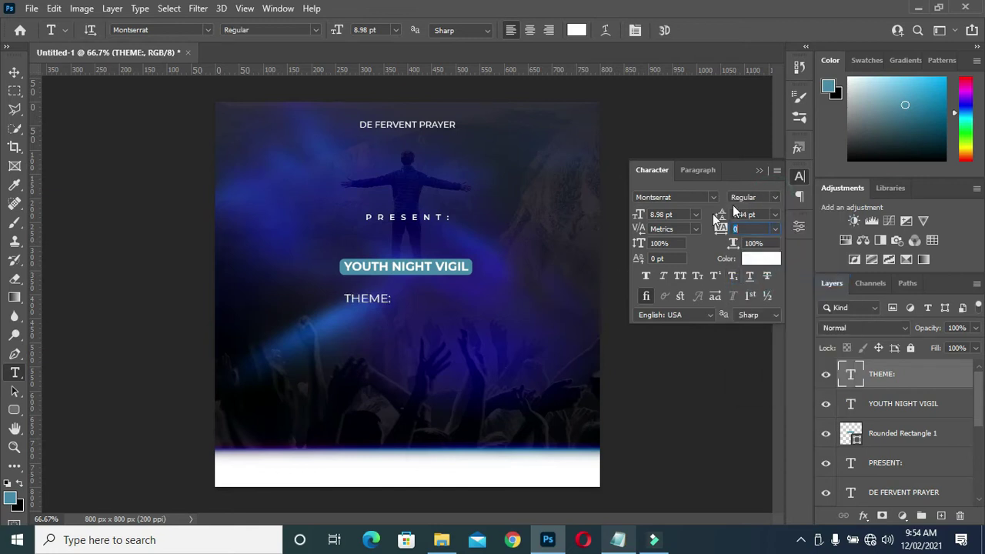
left_click(758, 171)
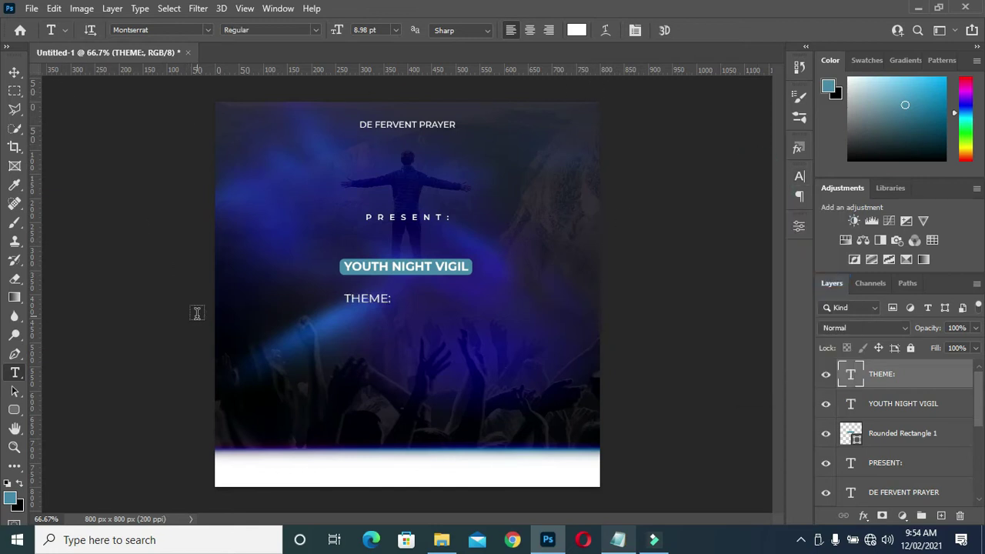
Add a 'Breaking' text line below THEME:, pasted from the notes.
left_click_drag(314, 339, 494, 347)
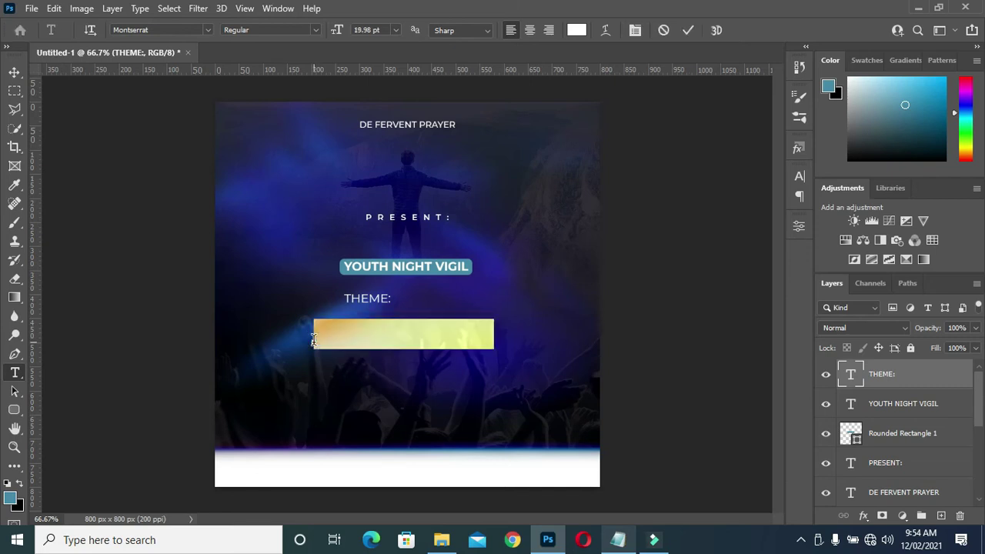
left_click(618, 540)
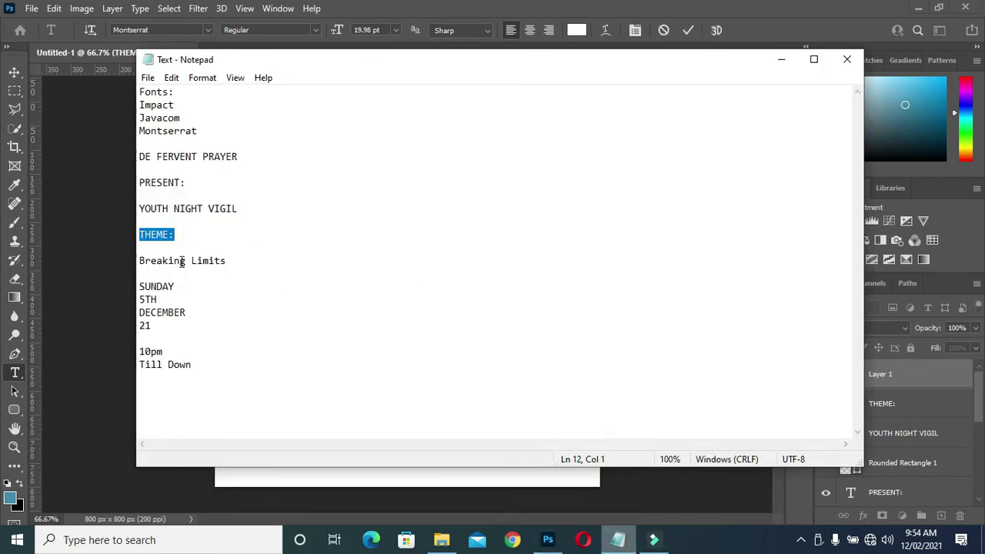
left_click_drag(187, 260, 140, 261)
key("ctrl+c")
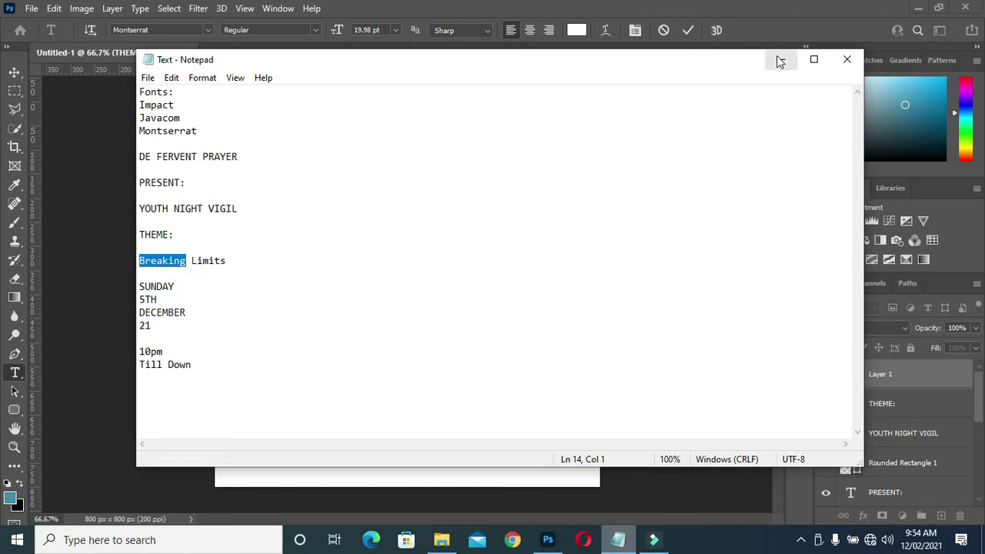
left_click(781, 59)
key("ctrl+v")
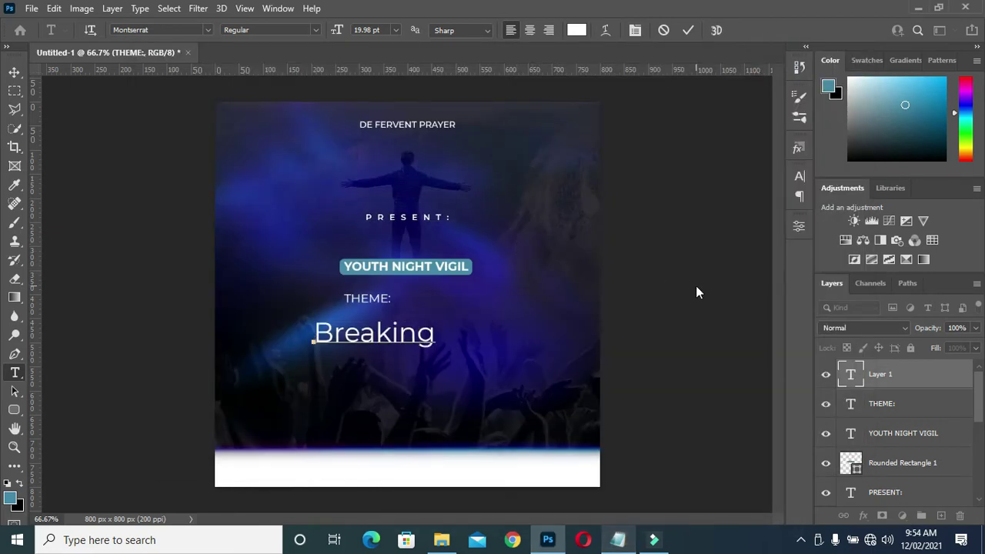
left_click(689, 32)
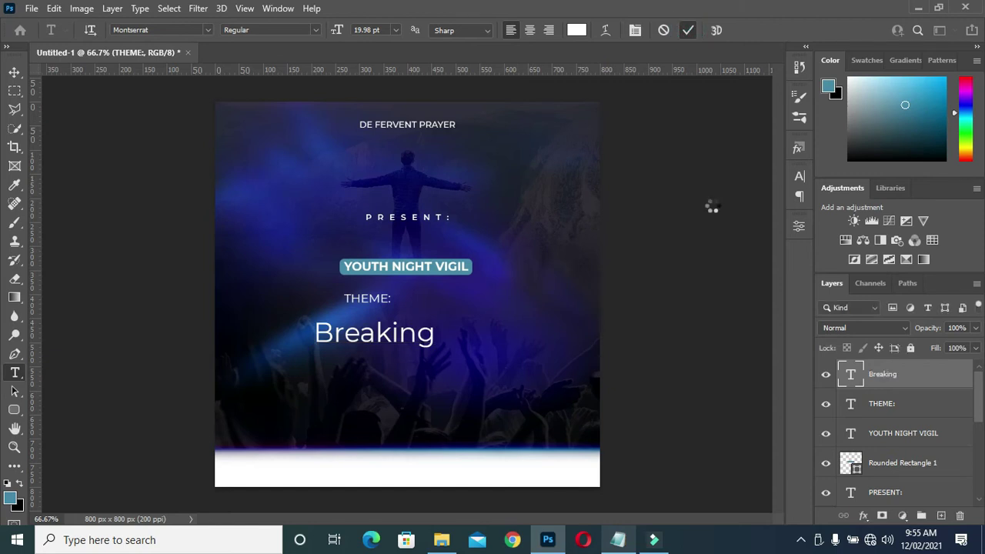
Set the Breaking text in the Impact font.
left_click(800, 177)
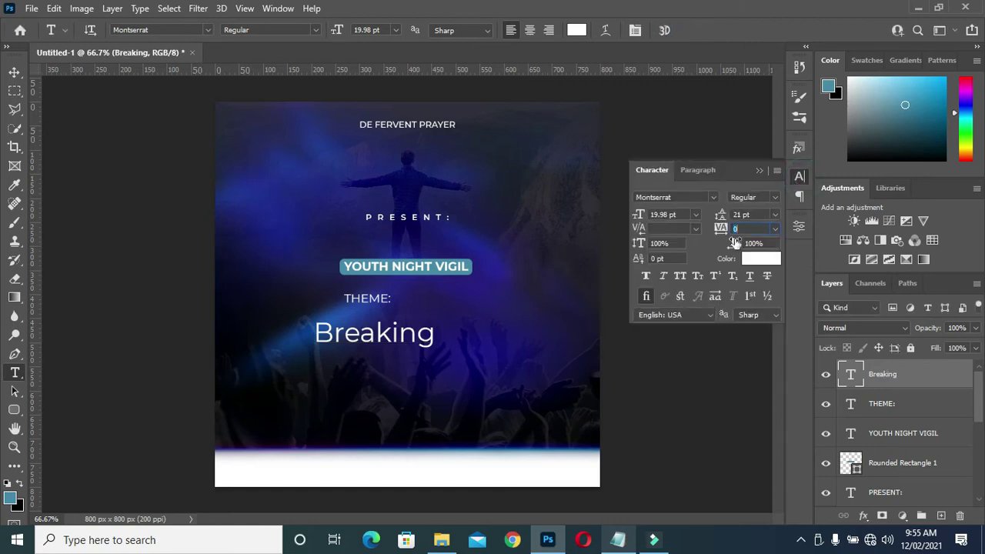
left_click(716, 197)
left_click(717, 197)
left_click(702, 199)
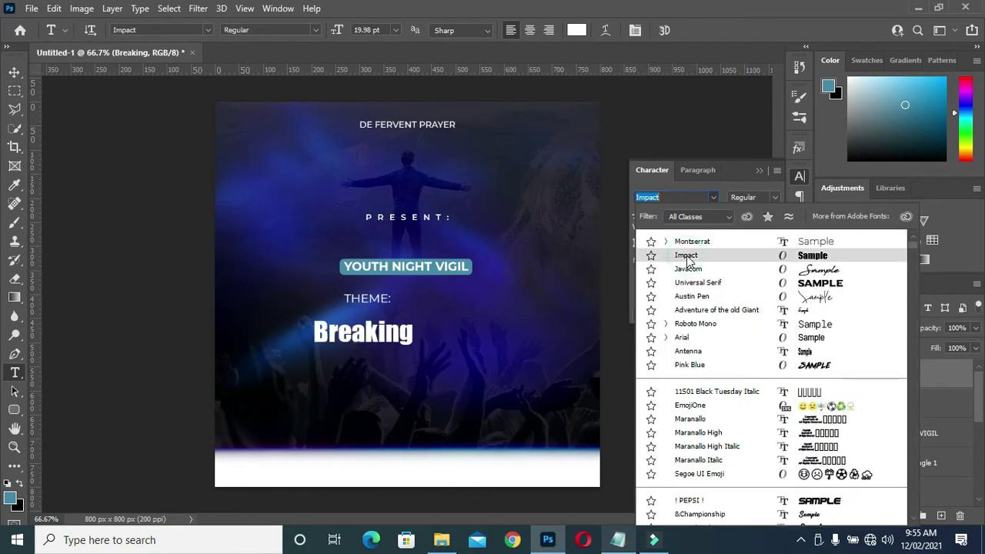
left_click(687, 255)
left_click(759, 171)
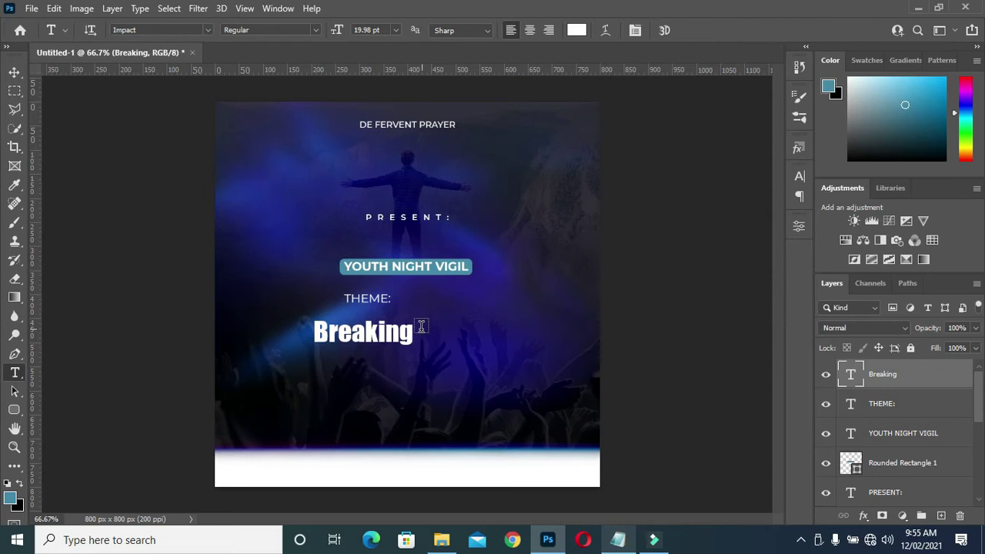
left_click(14, 72)
Scale Breaking to about 259%, centre it horizontally beneath THEME:, and view at 100%.
left_click_drag(412, 346, 549, 394)
left_click_drag(426, 352, 419, 330)
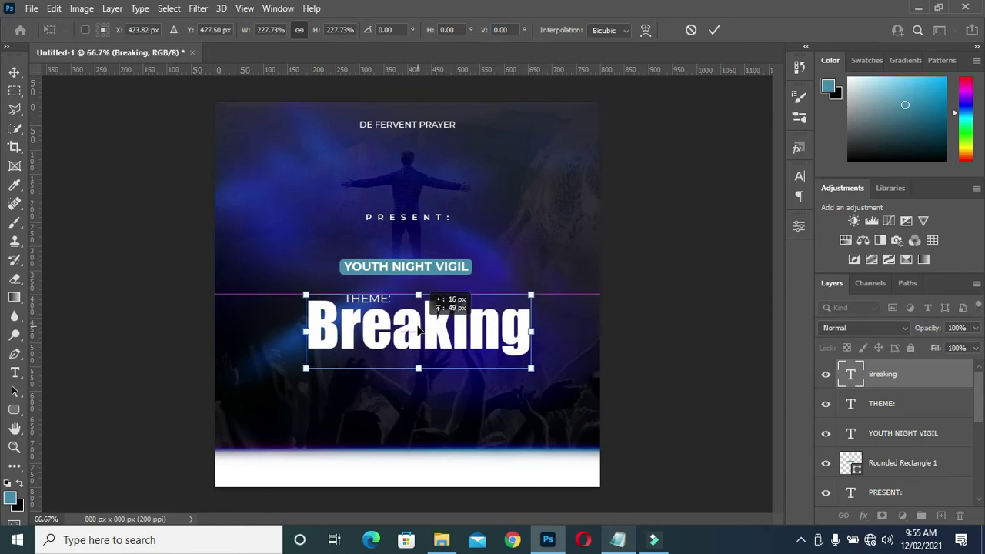
left_click_drag(419, 329, 408, 330)
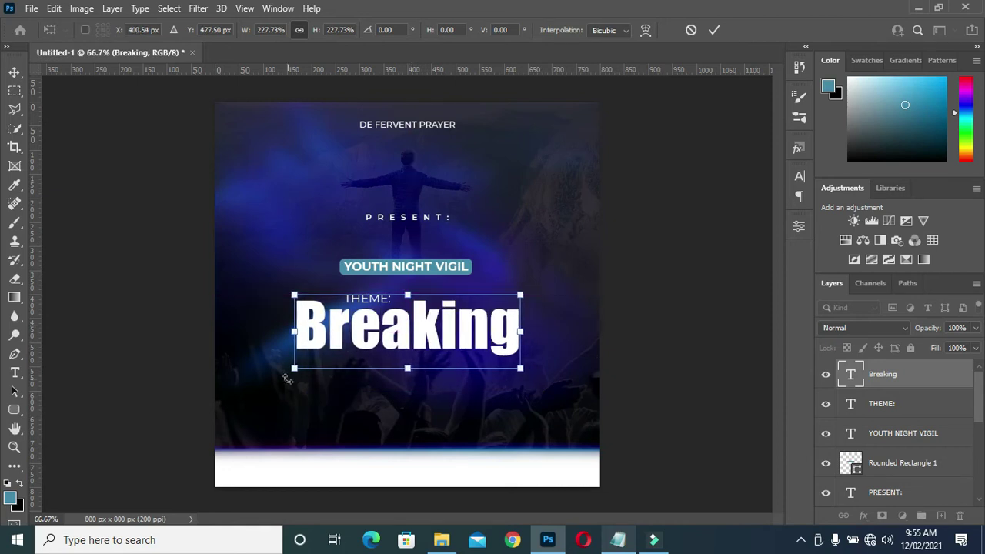
left_click_drag(293, 369, 263, 378)
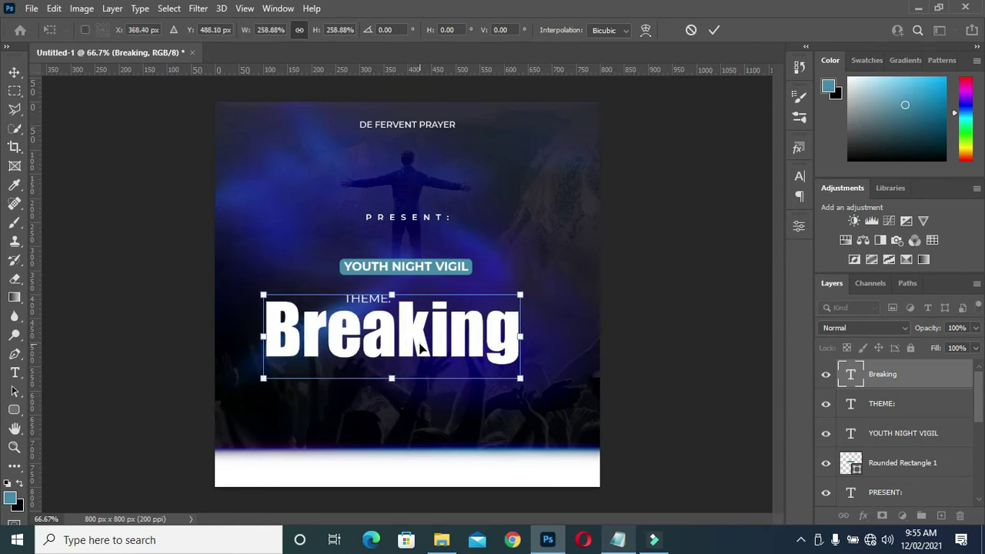
left_click_drag(419, 349, 435, 349)
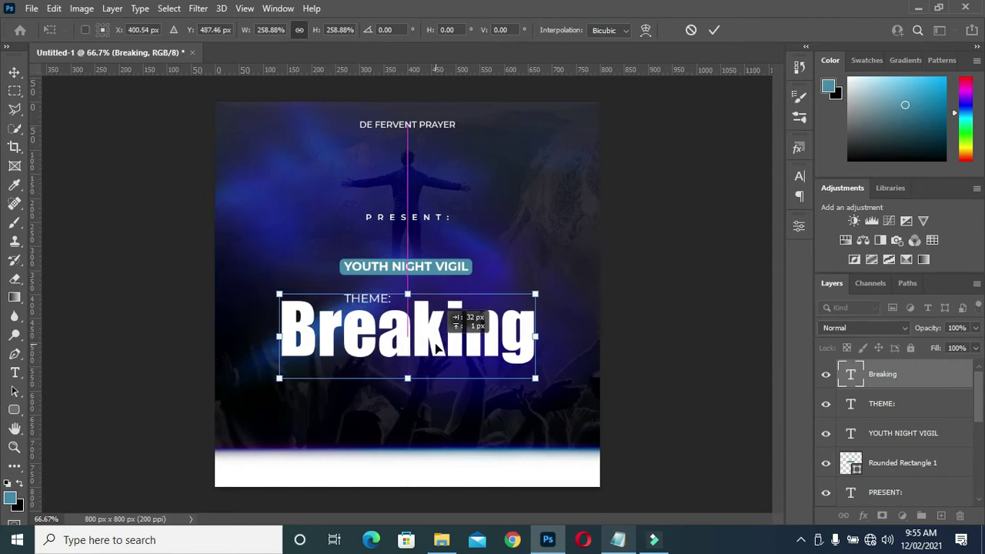
key("Return")
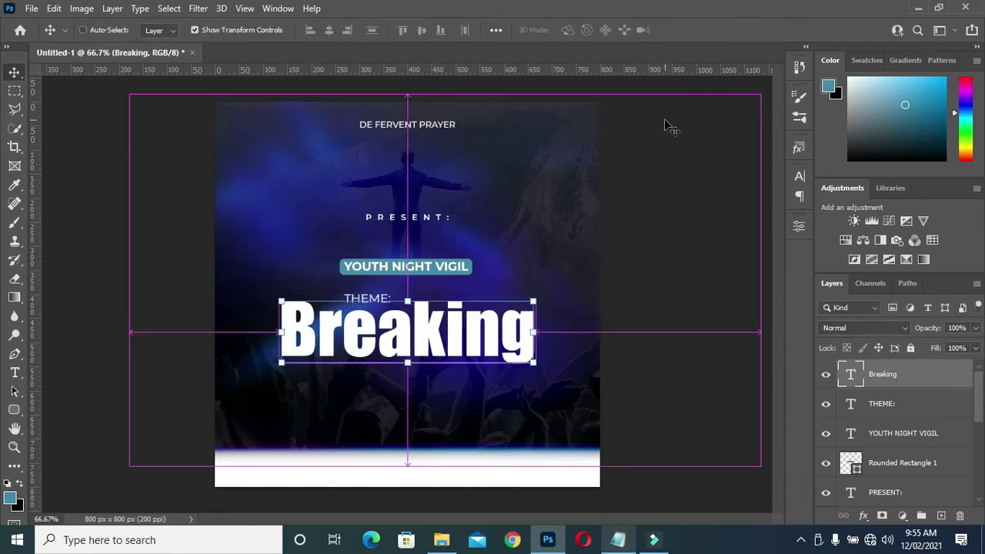
key("ctrl+a")
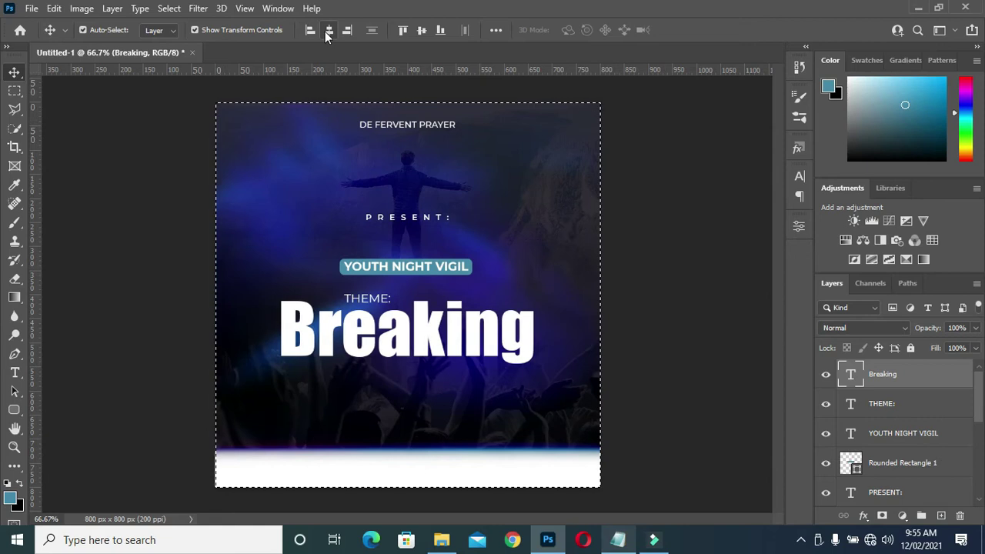
key("ctrl+d")
left_click(673, 239)
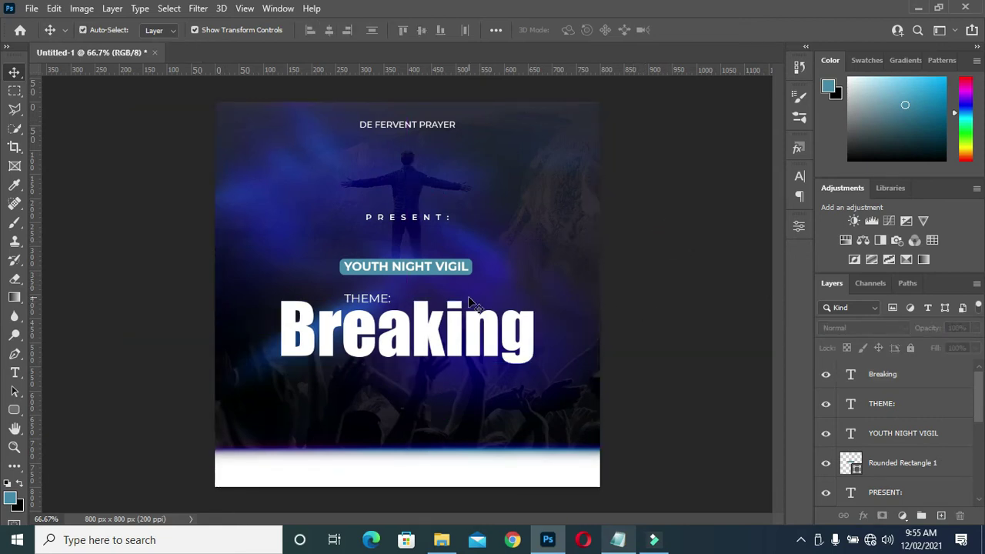
key("ctrl+1")
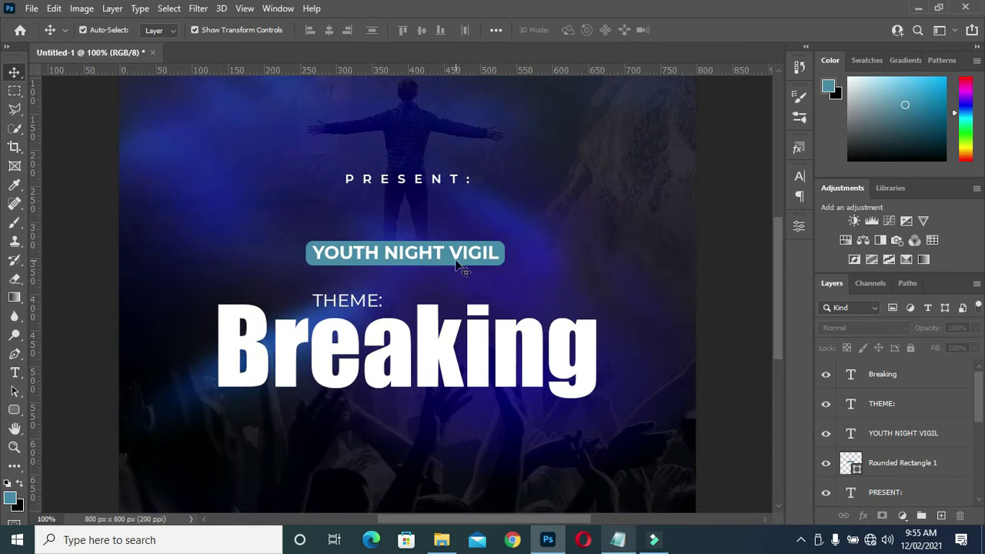
Duplicate the teal pill, stack it above the heading and move it behind THEME:.
left_click(448, 266)
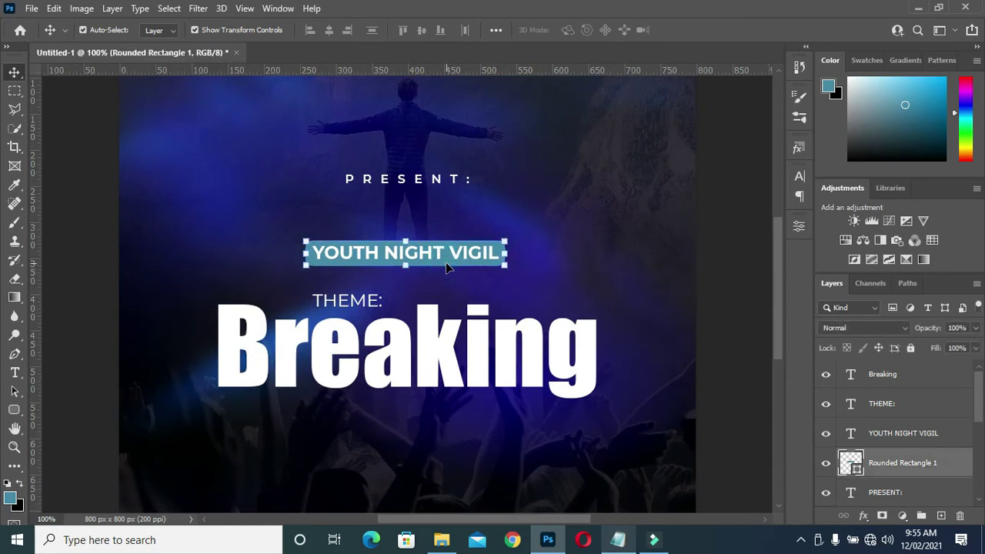
key("ctrl+j")
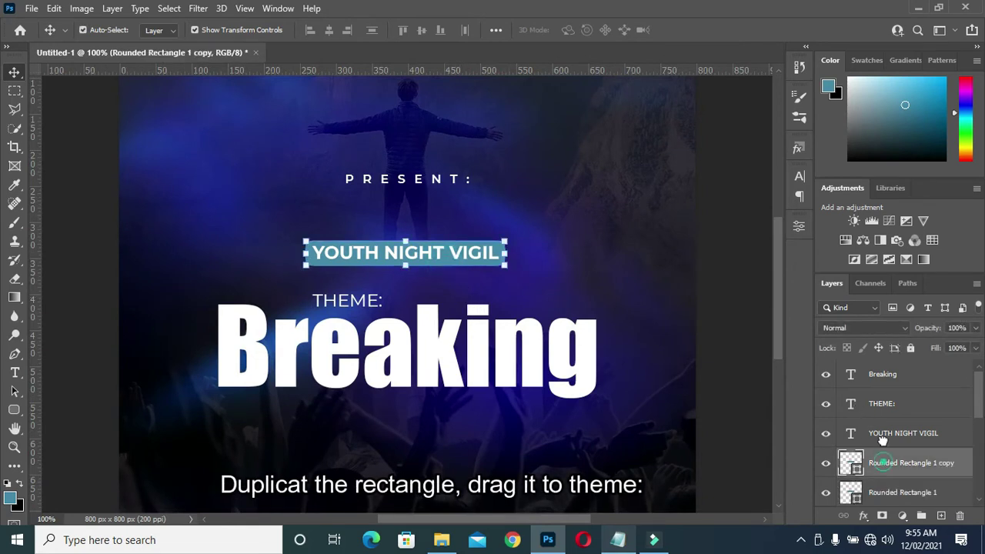
left_click_drag(884, 464, 824, 402)
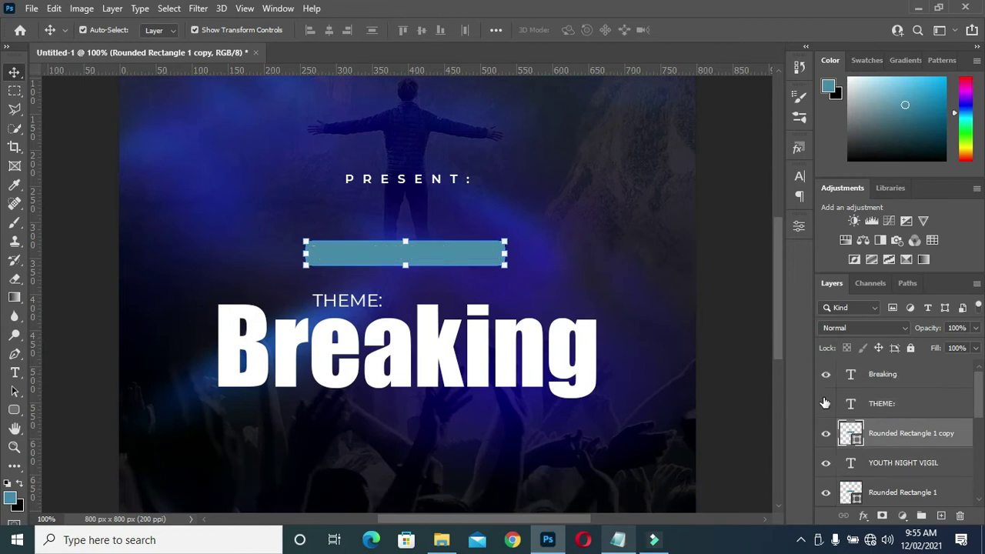
left_click_drag(456, 255, 458, 309)
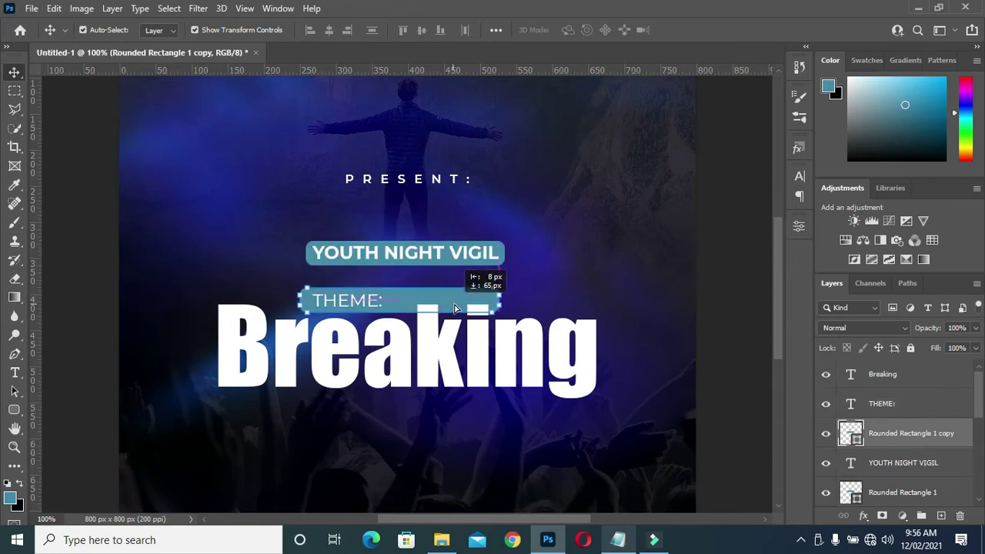
Resize the pill copy to about 106 × 23 px to fit behind THEME:.
key("ctrl+t")
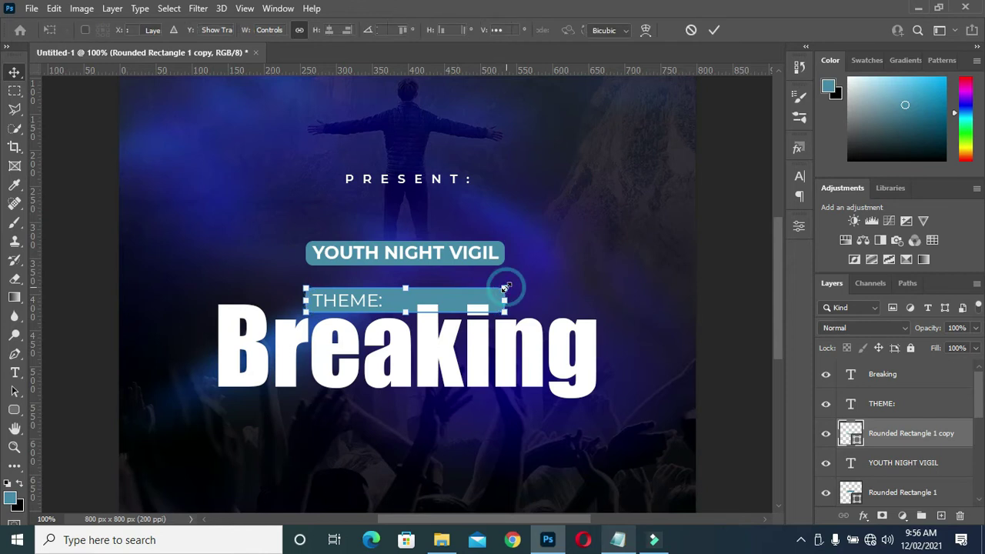
mouse_move(504, 288)
left_mouse_down()
mouse_move(445, 308)
mouse_move(390, 302)
left_mouse_up()
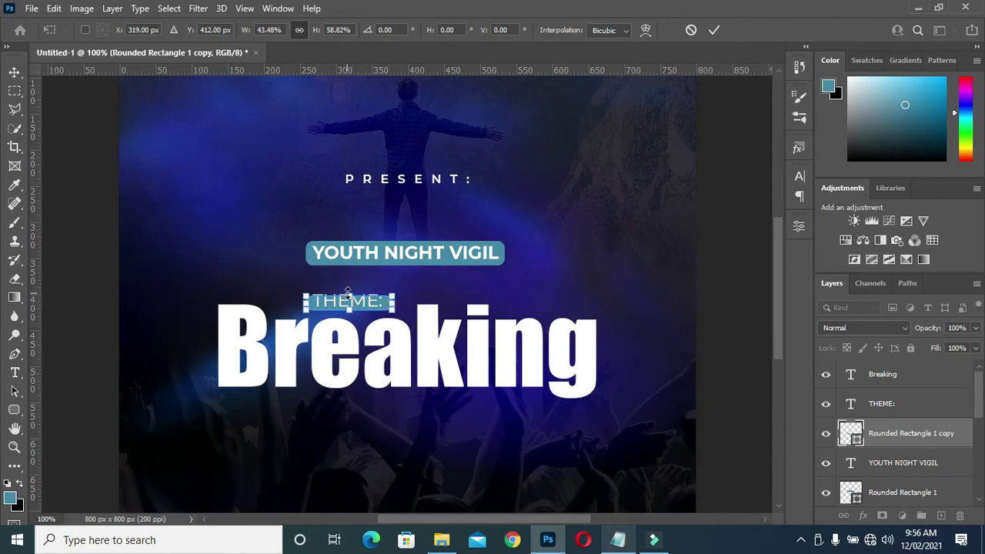
left_click_drag(350, 293, 350, 289)
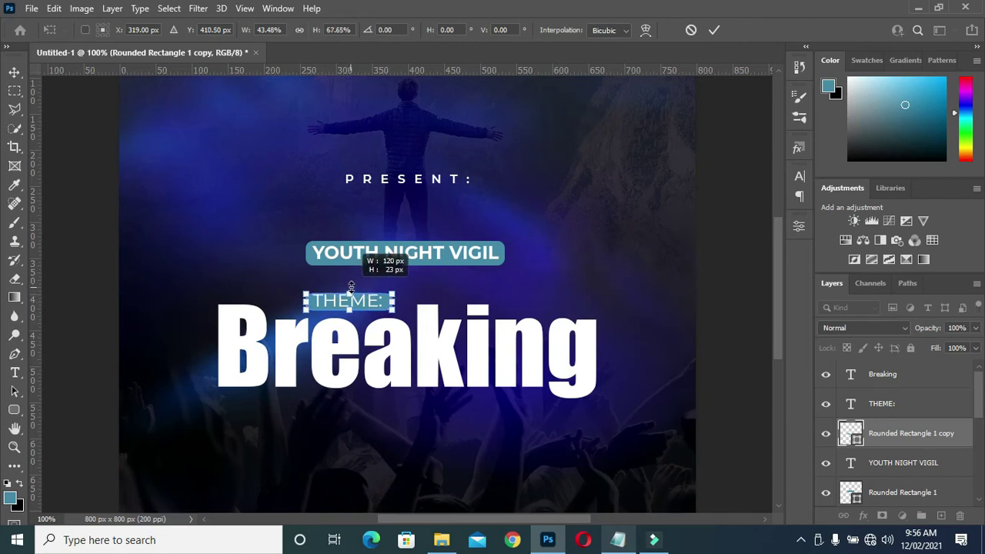
key("Up")
key("Up")
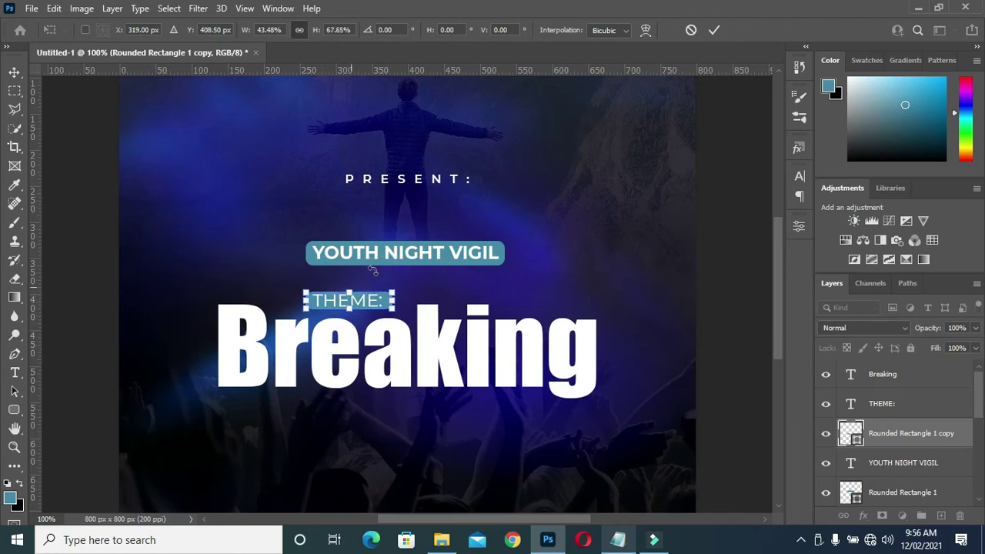
left_click(720, 29)
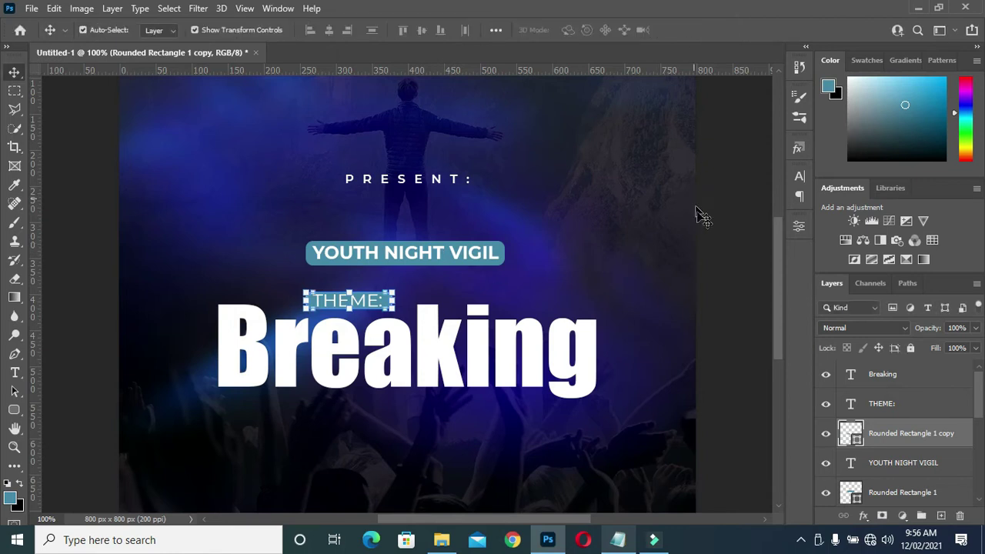
left_click(712, 217)
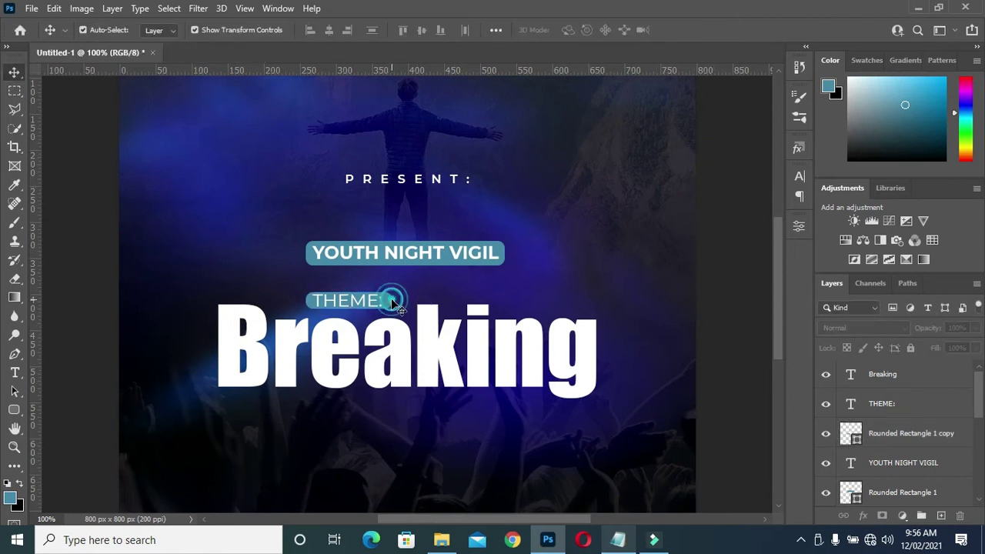
Set the THEME pill's corner radius to 0 px for square corners.
left_click(385, 301)
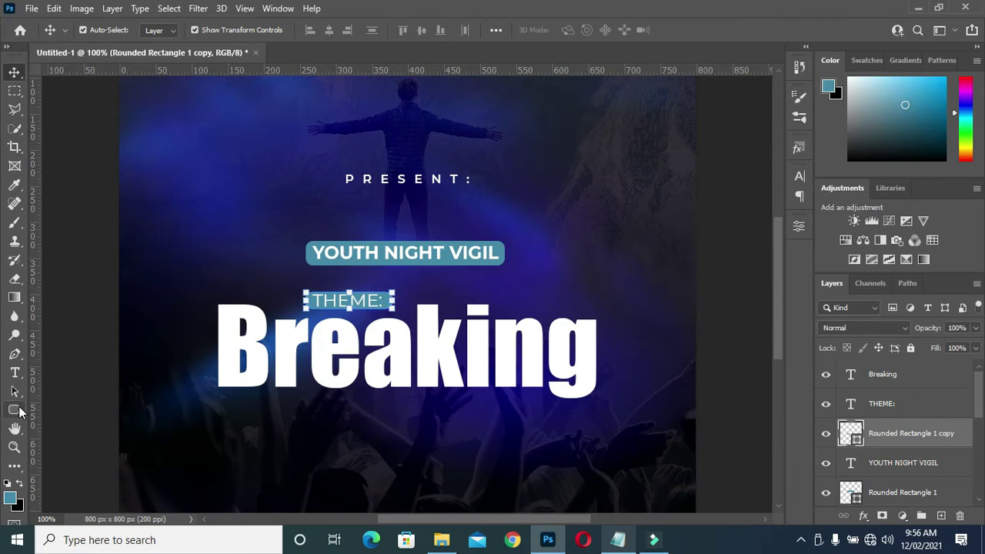
left_click(806, 227)
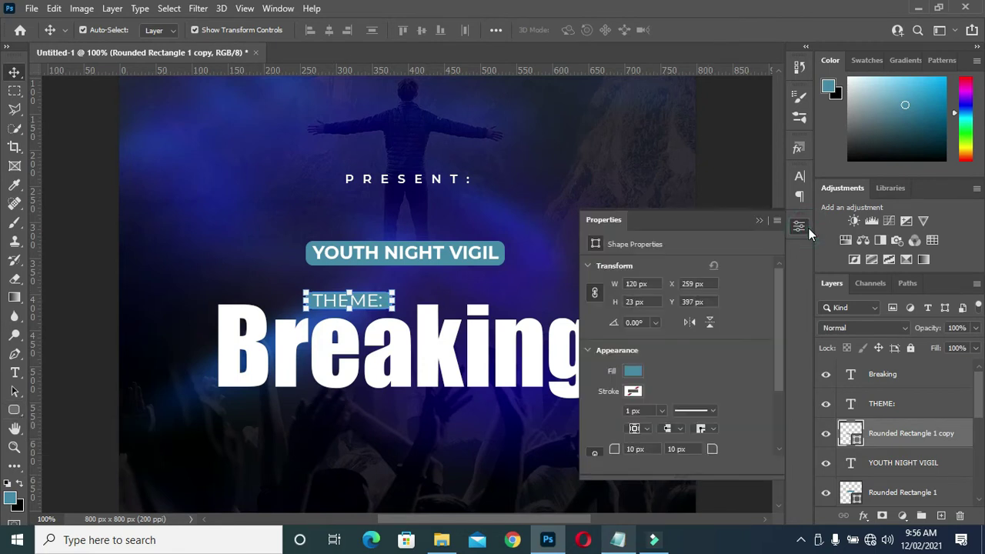
left_click(713, 451)
left_click(760, 222)
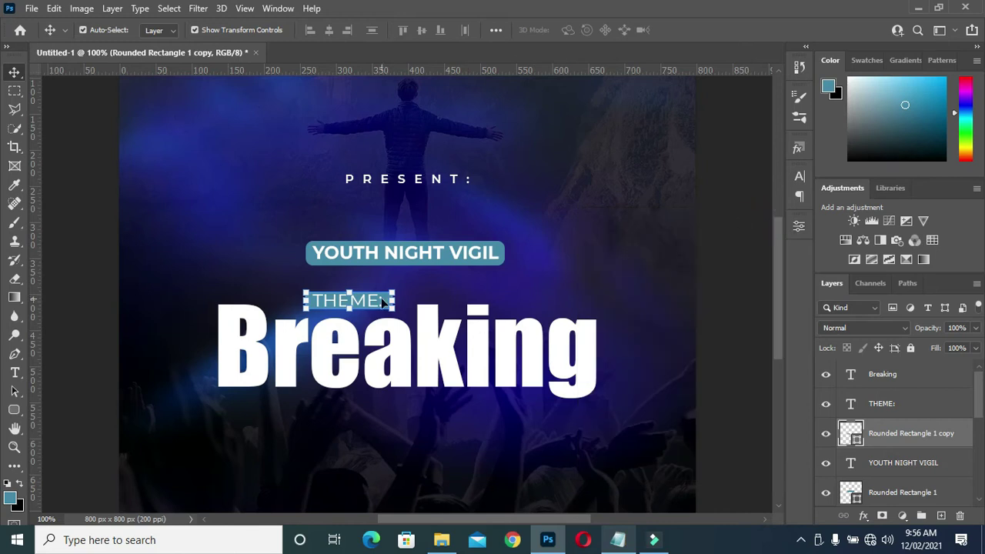
Make the THEME: text narrower so it fits inside the pill.
left_click_drag(394, 300, 384, 300)
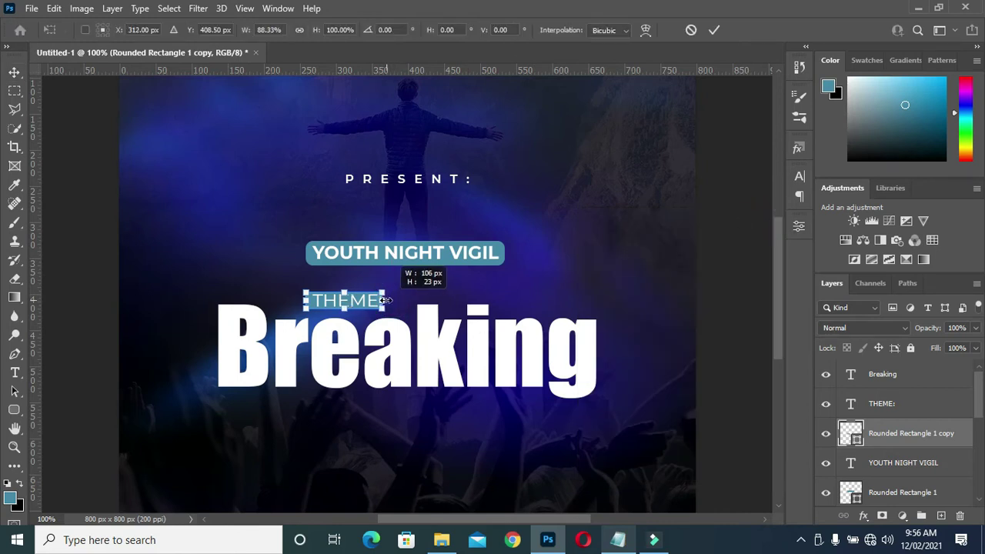
left_click(711, 30)
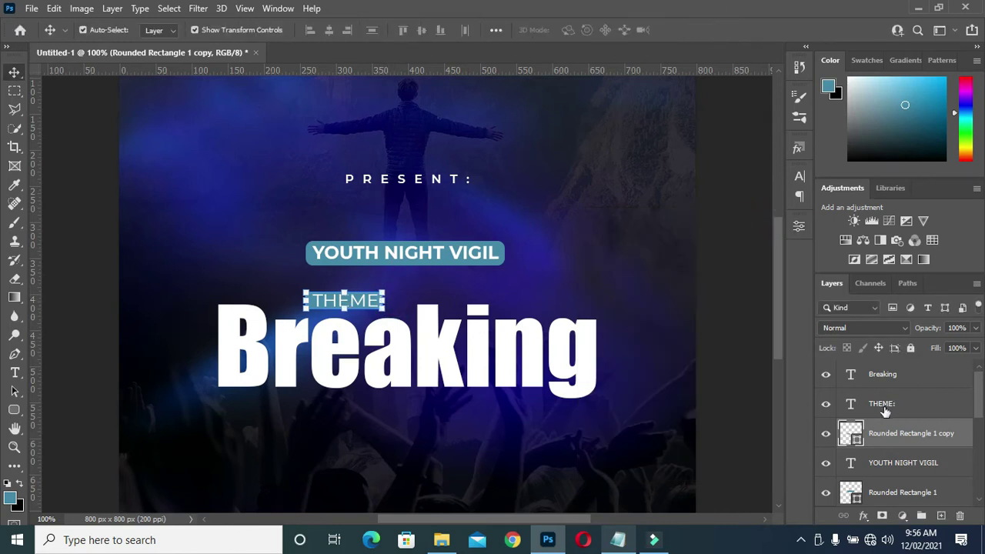
left_click(889, 403)
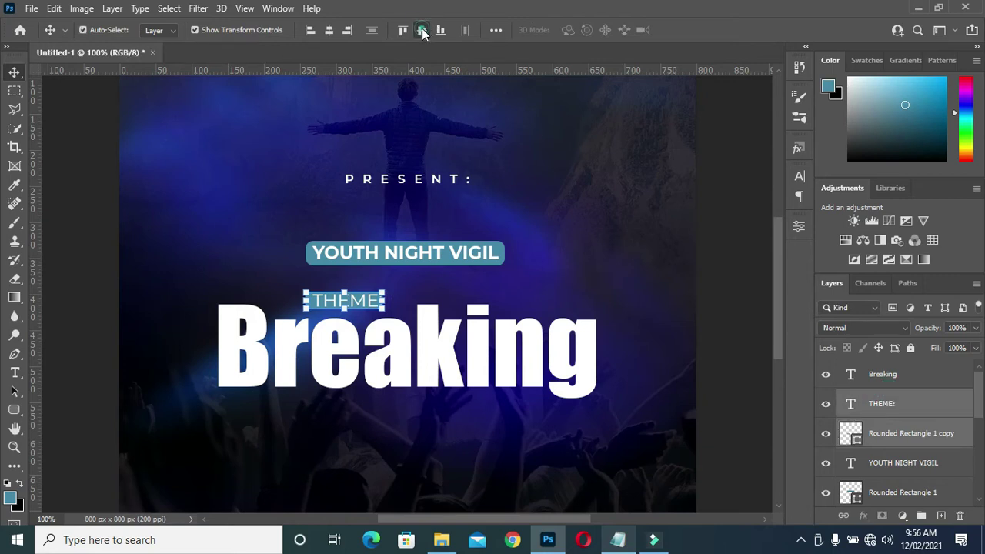
left_click(712, 178)
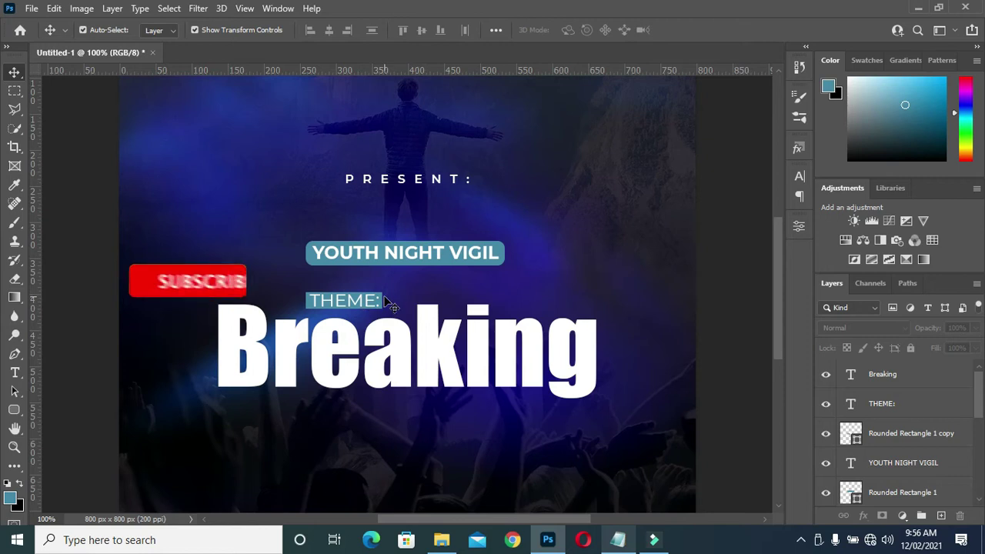
left_click(375, 304)
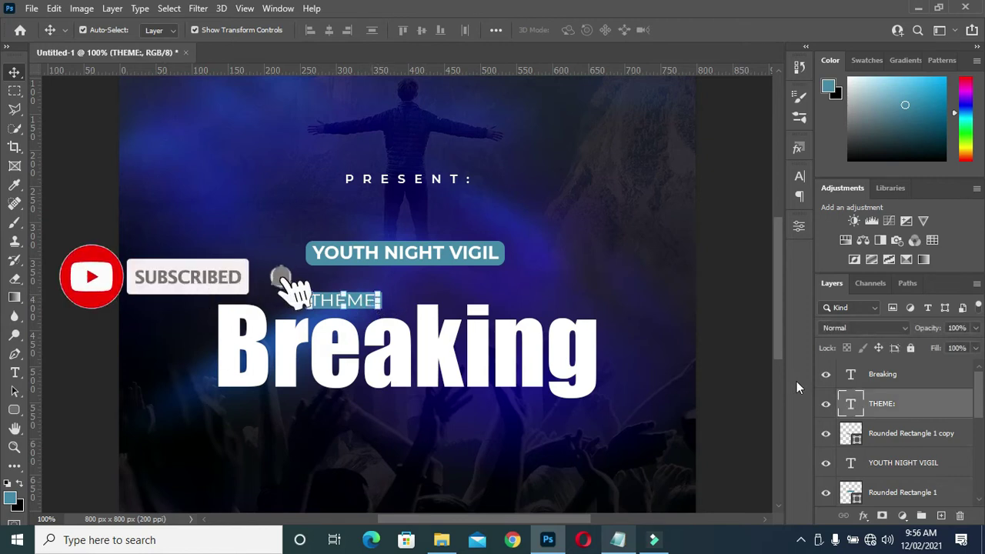
left_click(864, 517)
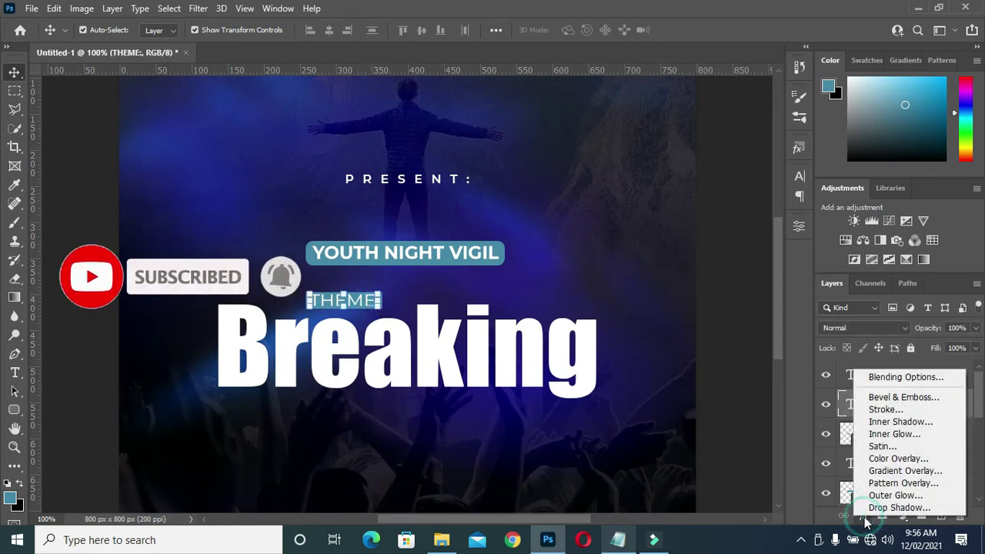
Give THEME: a drop shadow with 80% opacity, 3 px distance and 4 px size.
left_click(890, 502)
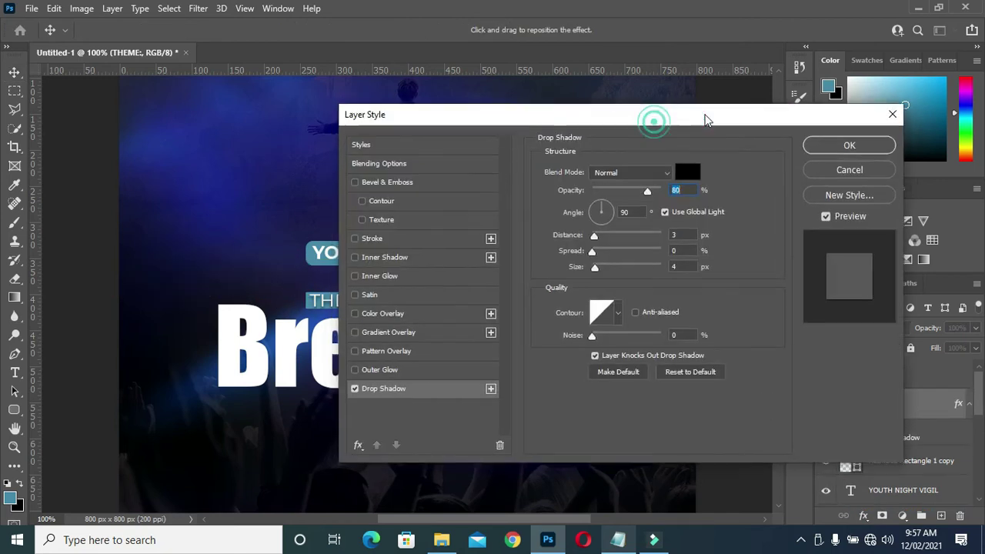
left_click_drag(654, 117, 736, 118)
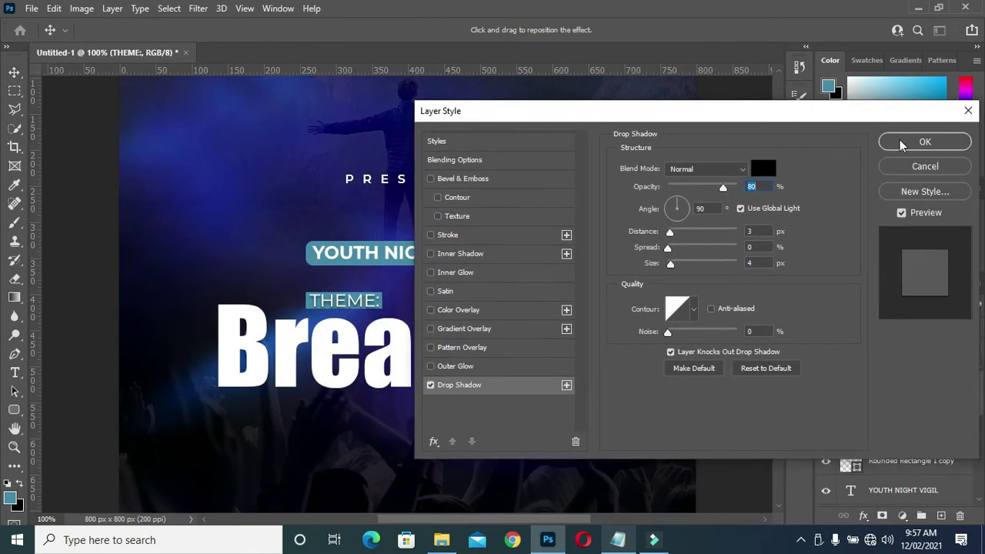
left_click(923, 142)
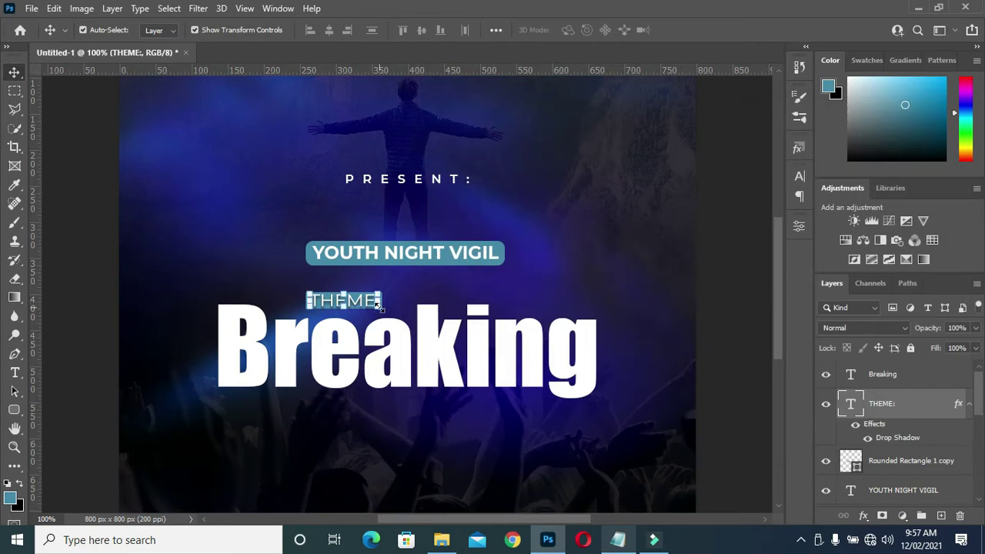
left_click(377, 306)
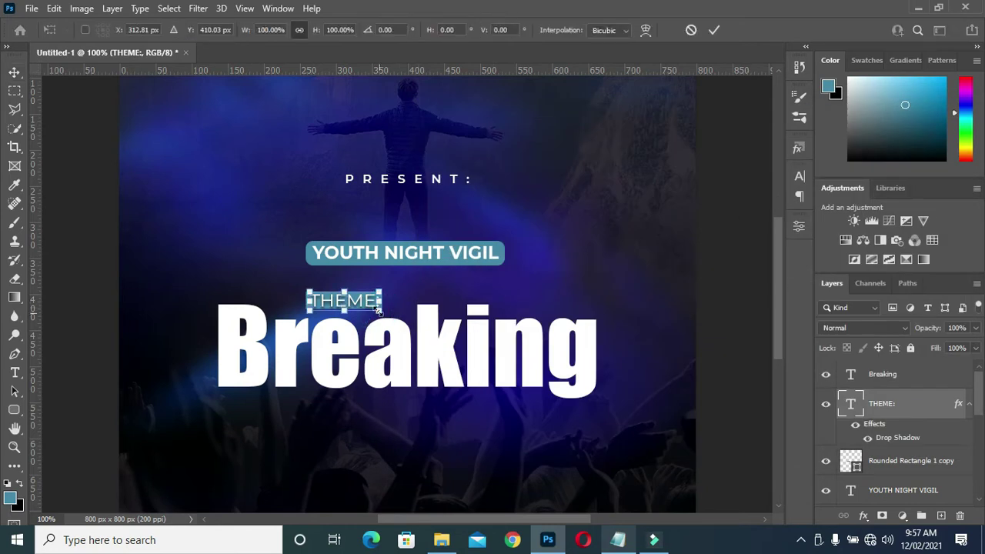
key("Return")
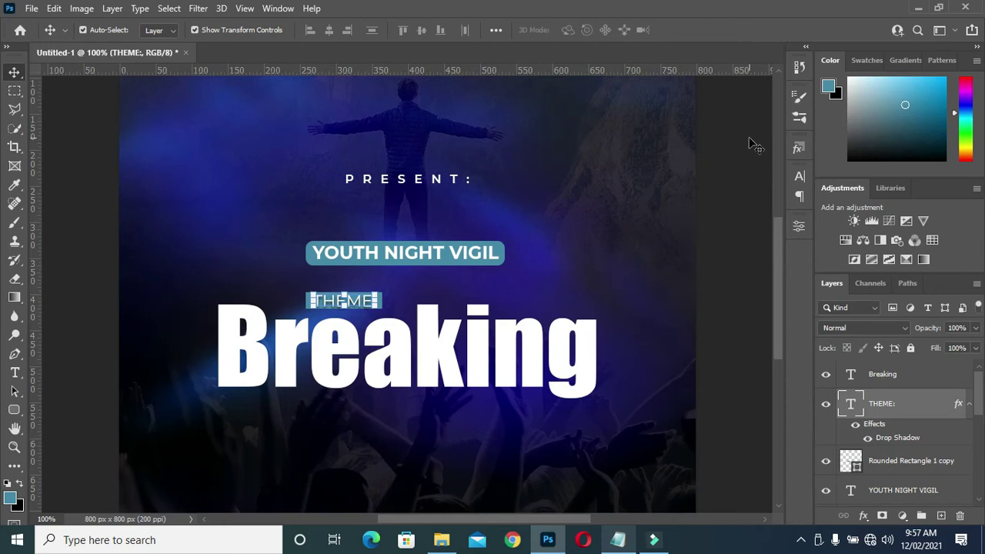
left_click(754, 144)
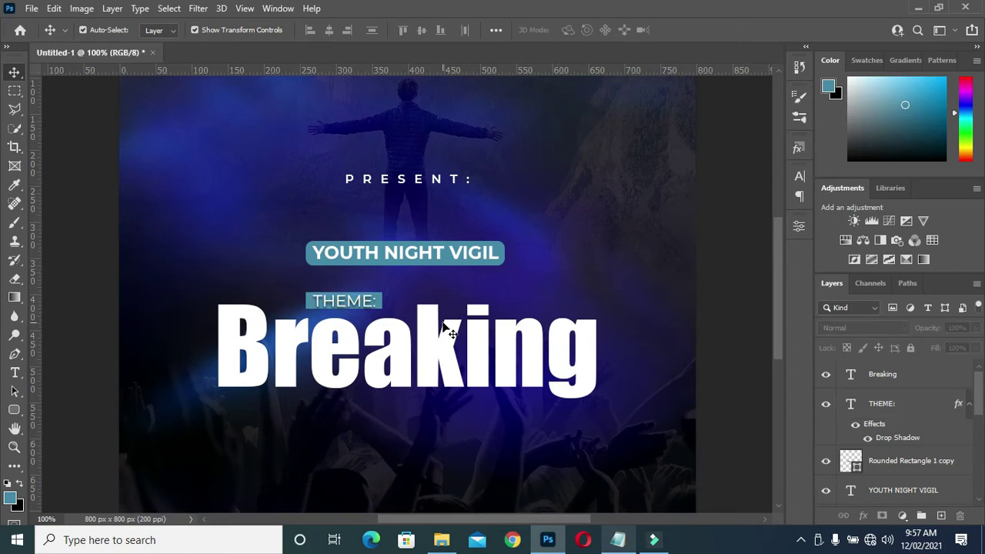
Add a Bevel & Emboss layer style to the Breaking text.
scroll(450, 331, "down", 1)
scroll(460, 352, "down", 3)
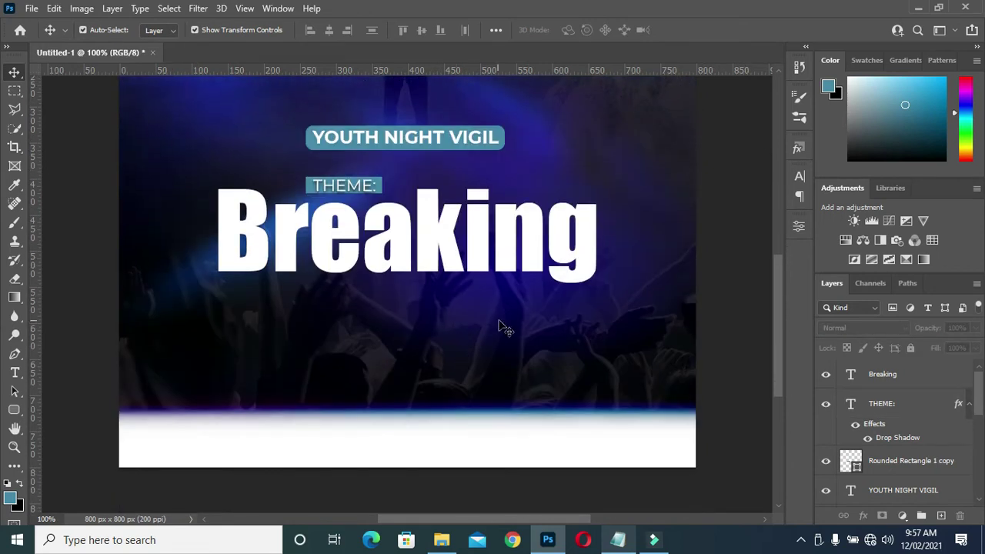
left_click(444, 254)
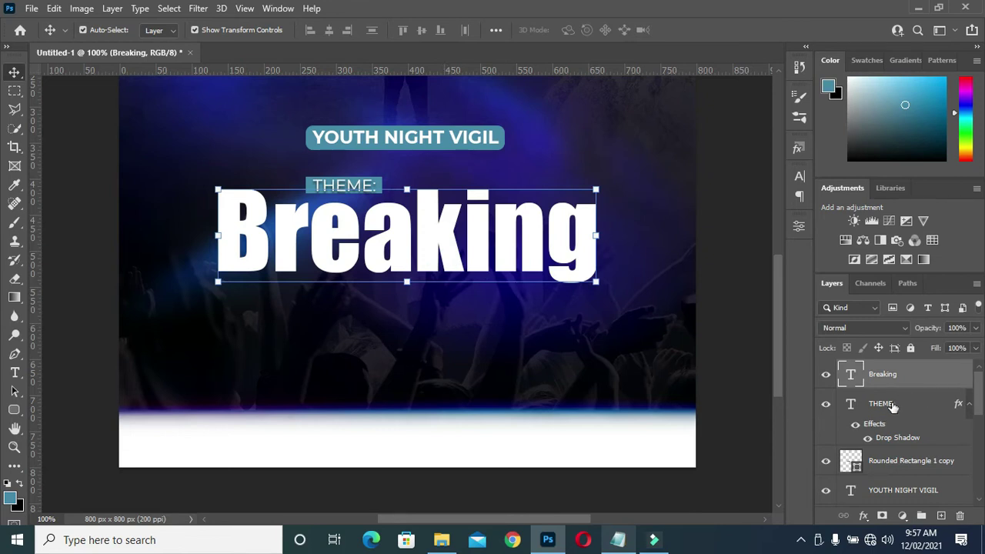
left_click(970, 410)
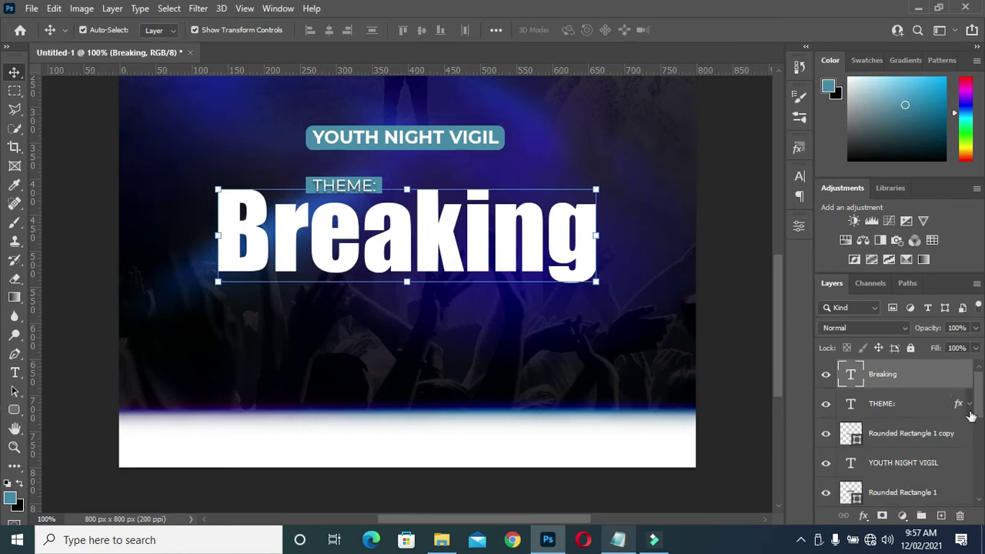
left_click(864, 515)
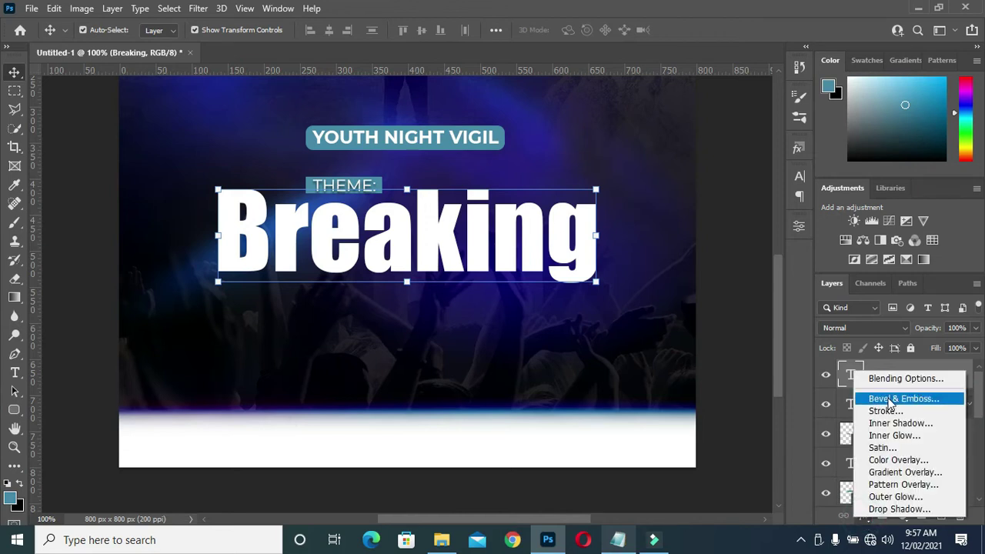
left_click(801, 367)
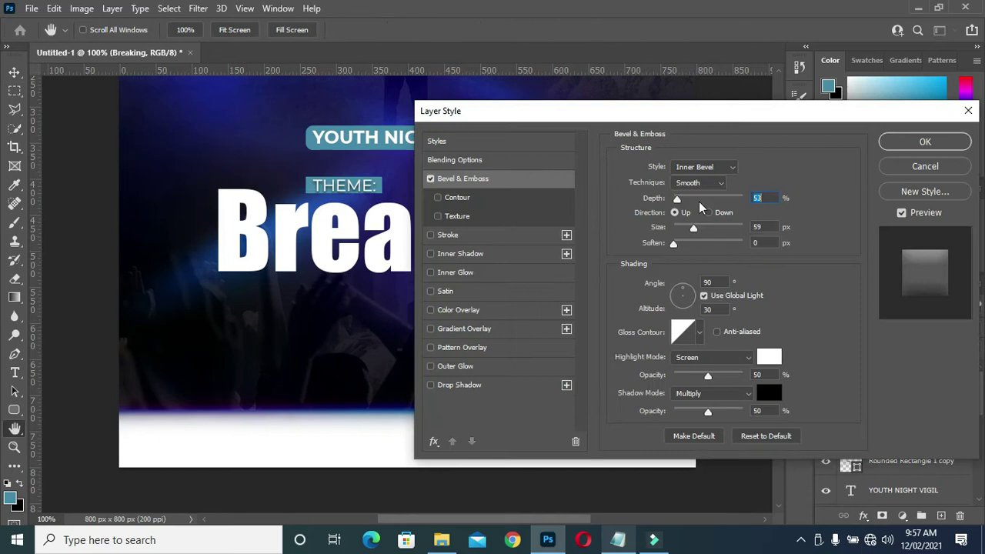
left_click_drag(636, 116, 740, 119)
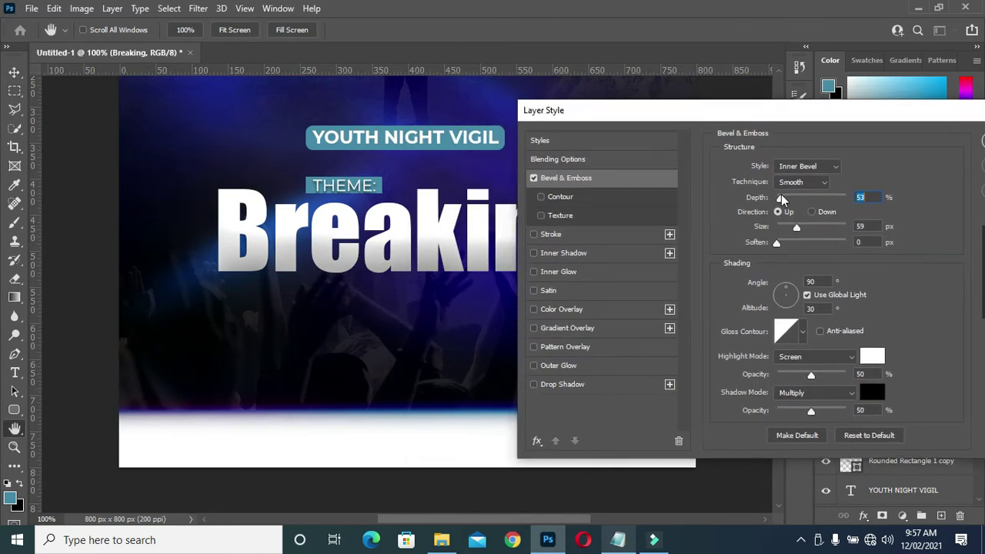
Set the Inner Bevel to 115% depth and 10 px size.
type("150")
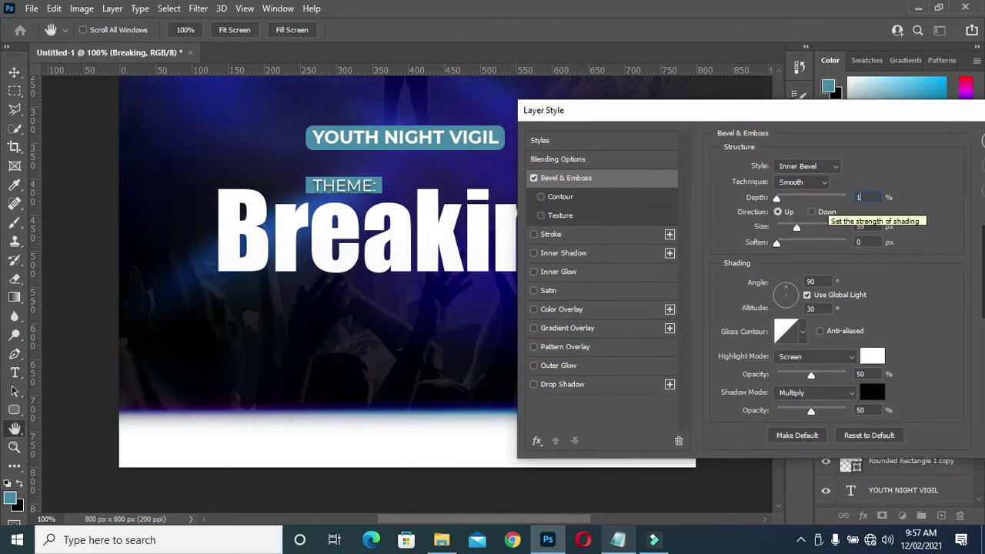
key("BackSpace")
key("BackSpace")
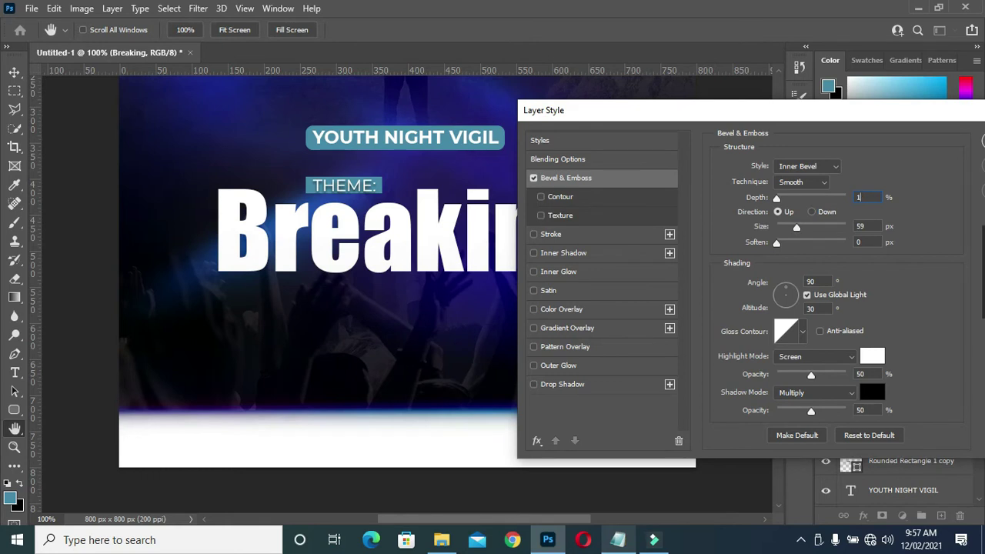
type("15")
left_click(797, 229)
left_click_drag(797, 231, 785, 235)
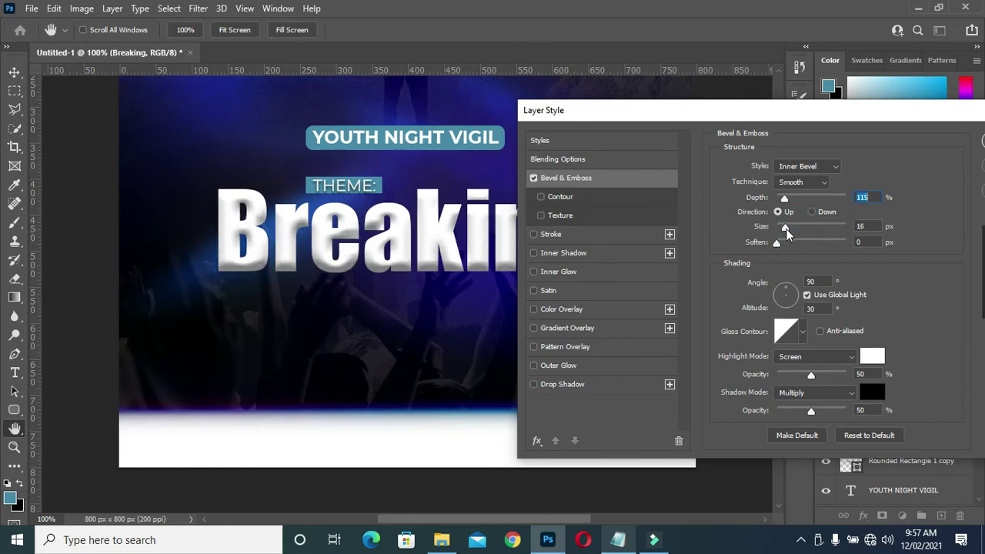
left_click_drag(785, 235, 786, 229)
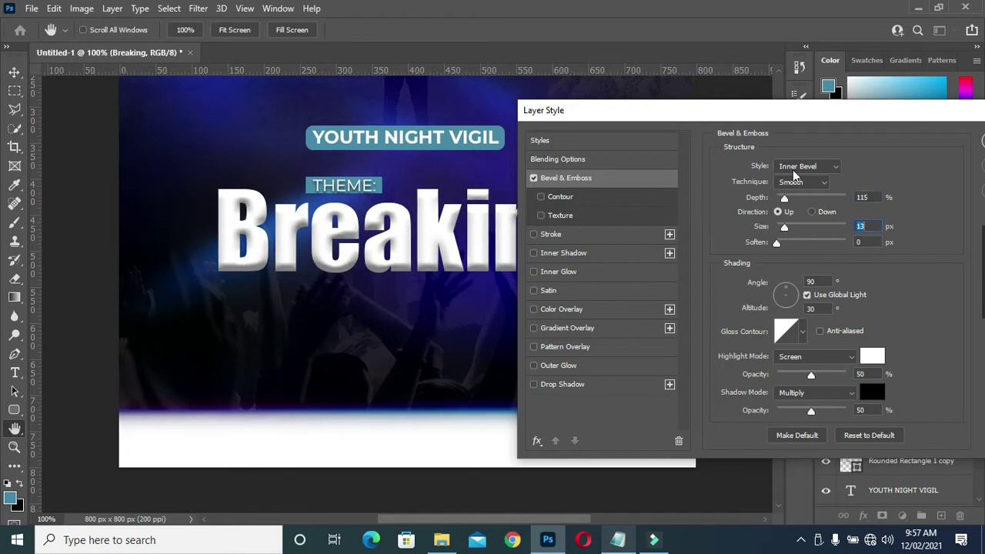
left_click_drag(780, 116, 870, 119)
left_click_drag(873, 231, 871, 231)
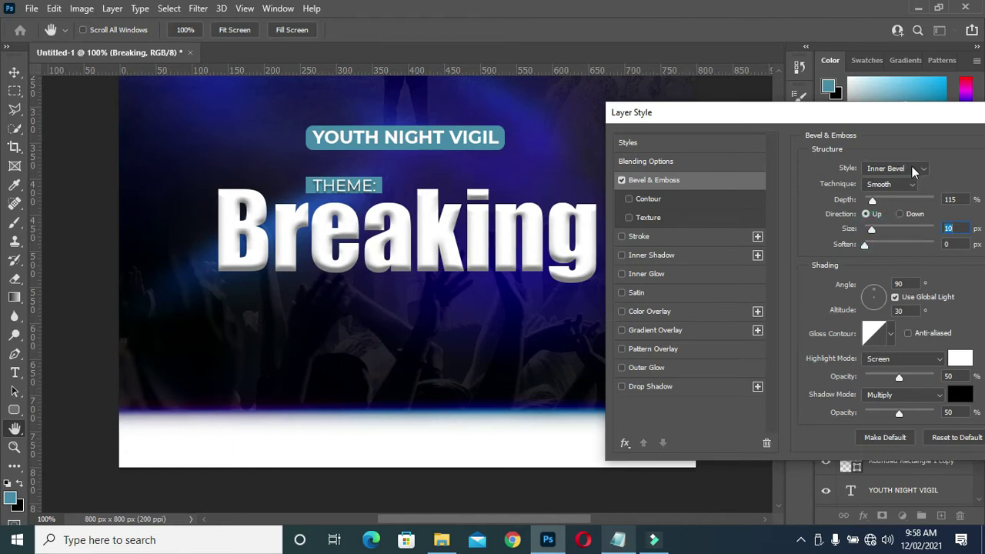
Choose the Gaussian gloss contour and raise highlight opacity to 60%.
left_click(889, 334)
left_click(850, 373)
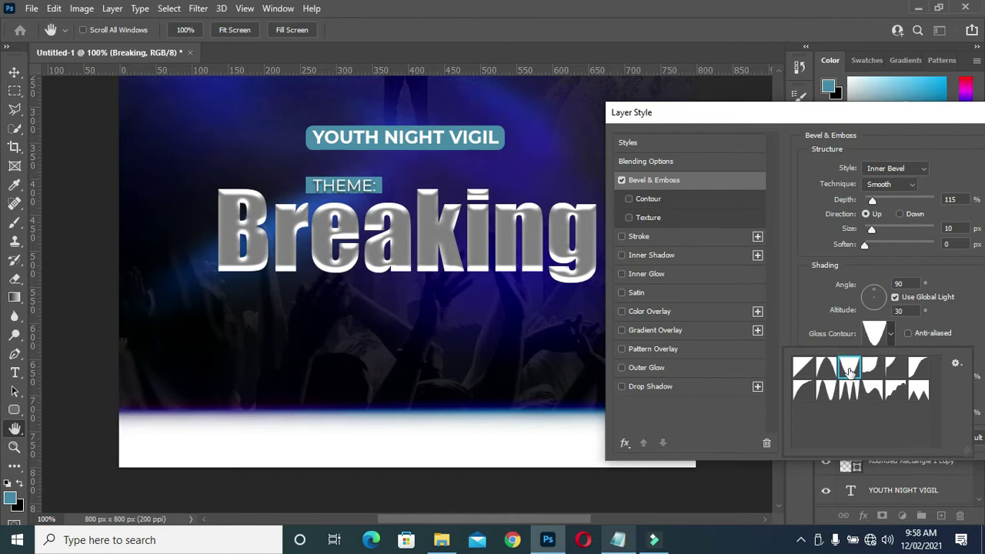
left_click(829, 392)
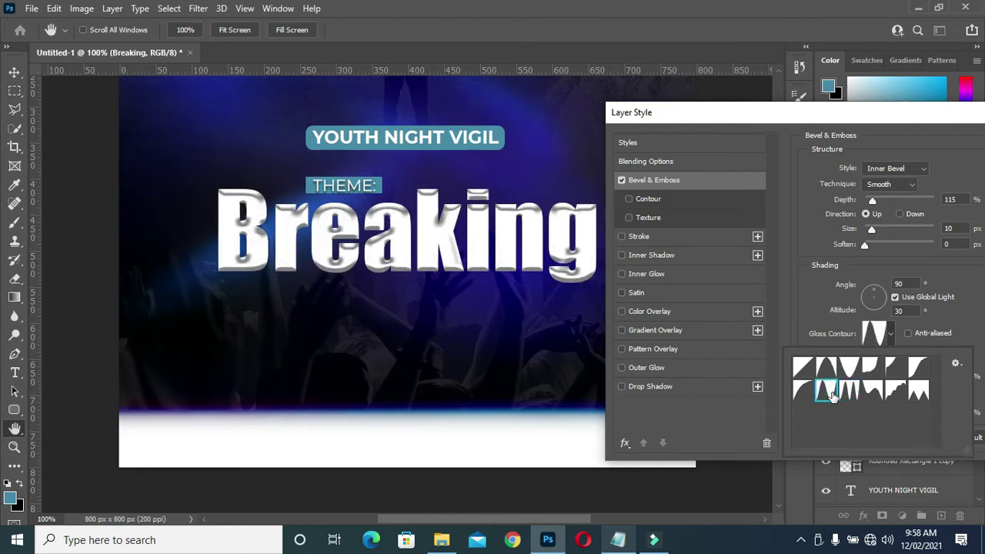
left_click(872, 392)
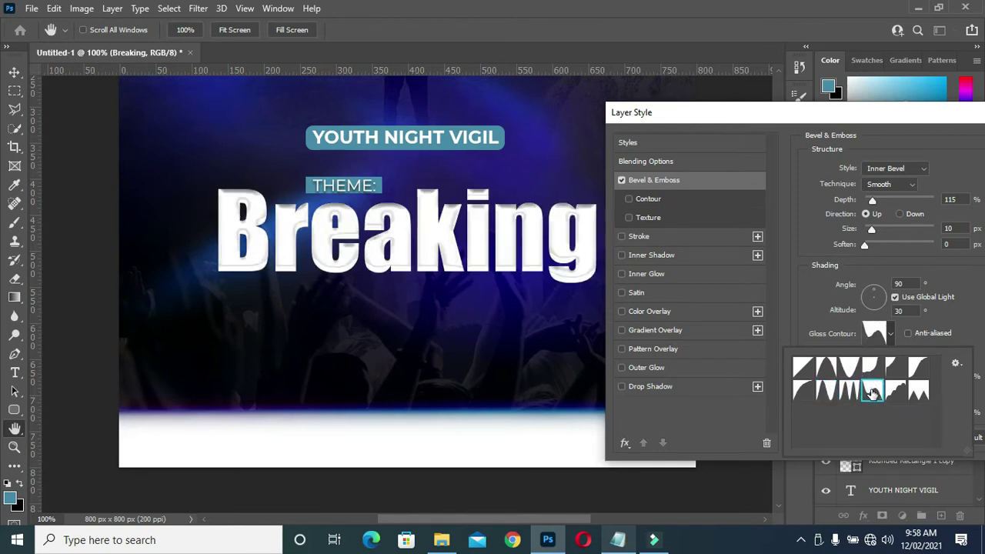
left_click(871, 368)
left_click(893, 367)
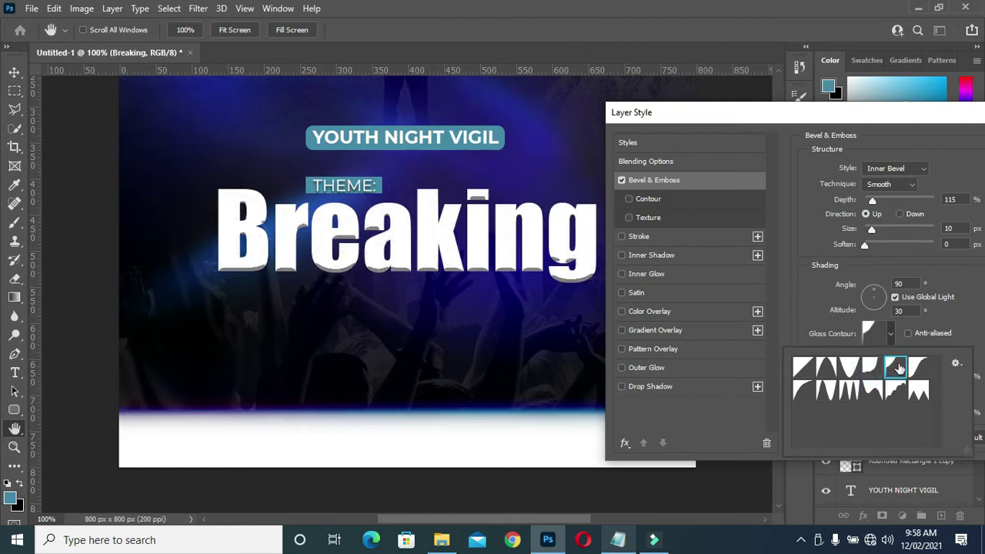
left_click(918, 368)
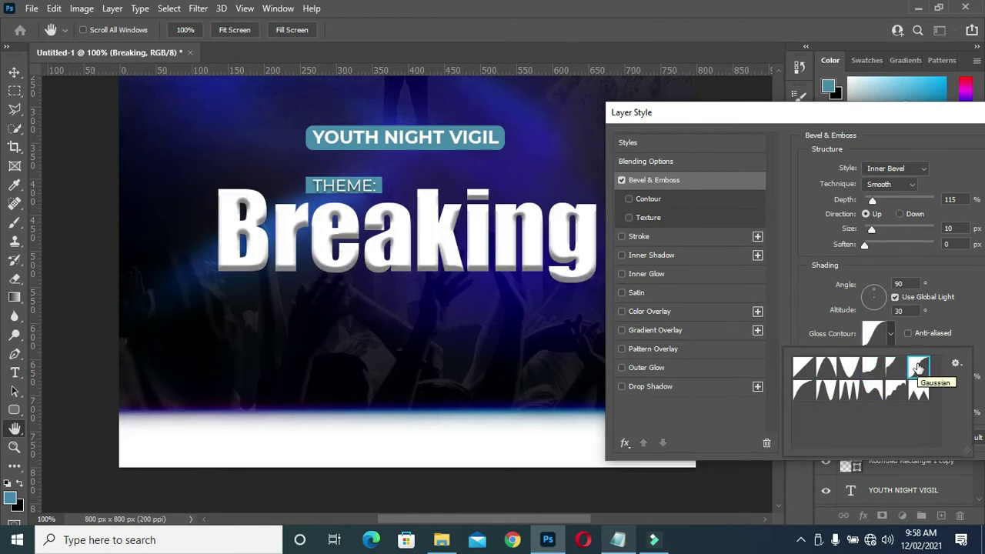
left_click(947, 320)
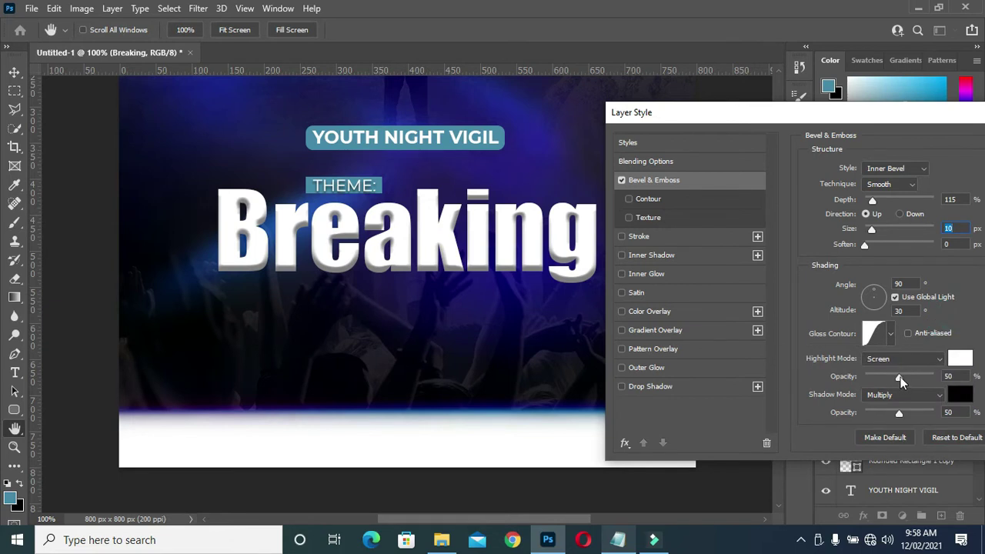
left_click_drag(901, 377, 907, 376)
left_click_drag(815, 112, 795, 114)
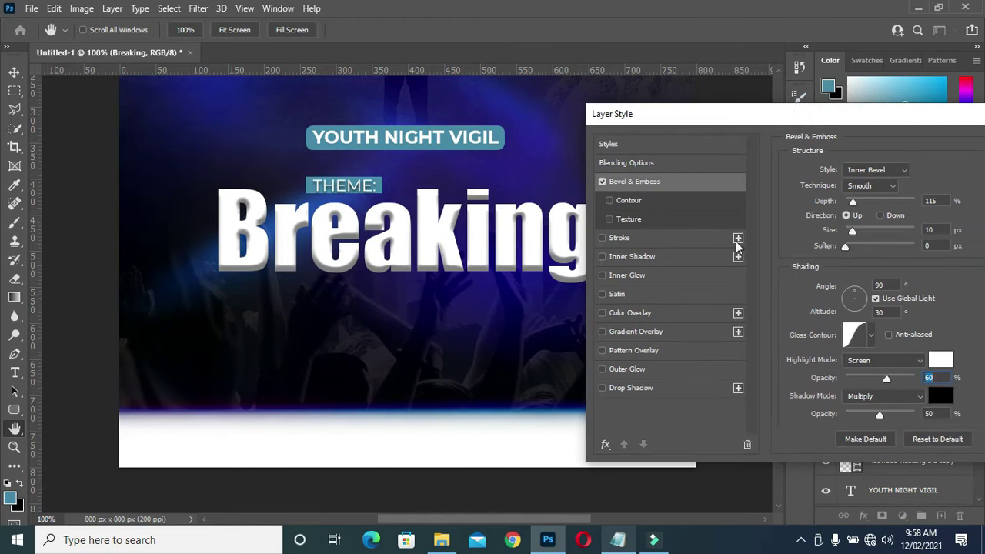
left_click(659, 275)
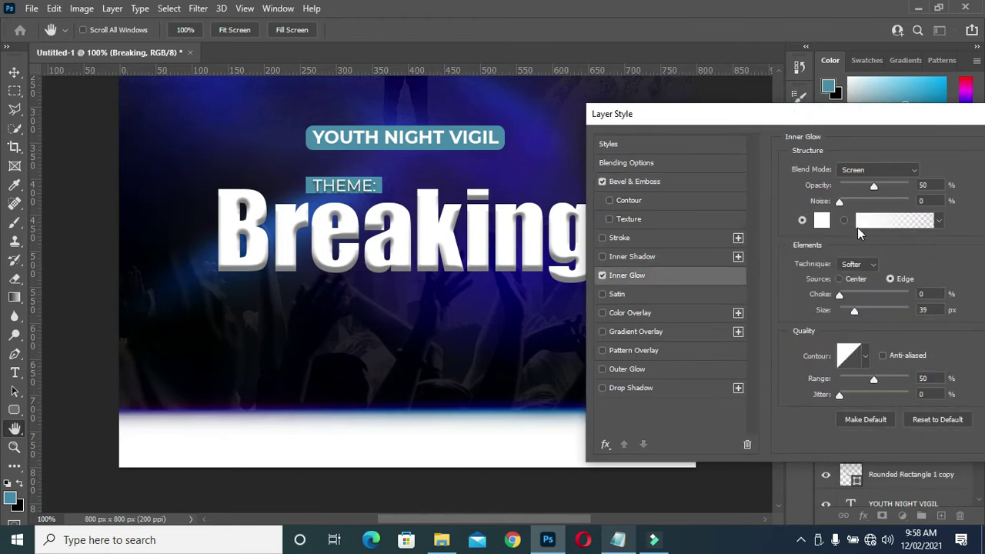
Set Breaking's inner glow to Normal blending with a light blue colour.
left_click(875, 169)
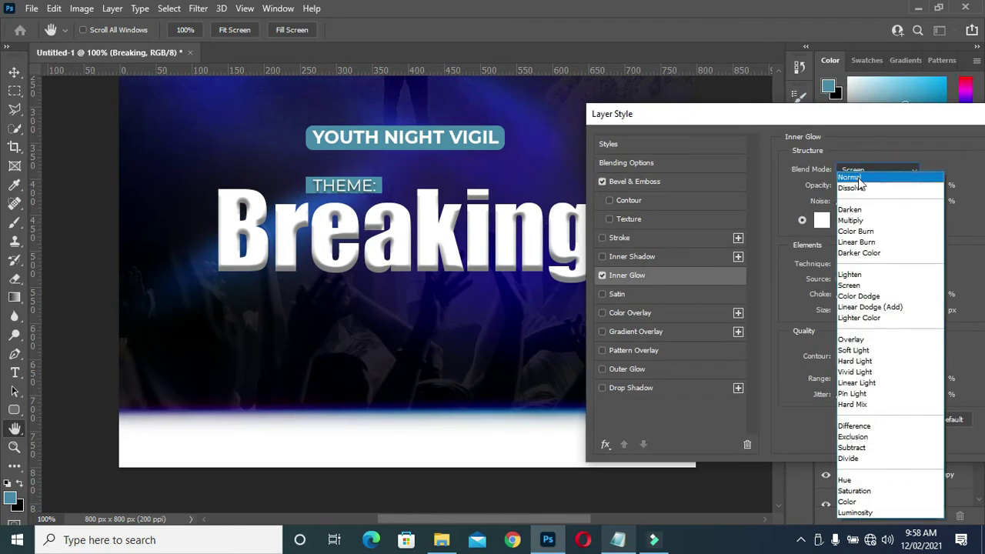
left_click(860, 174)
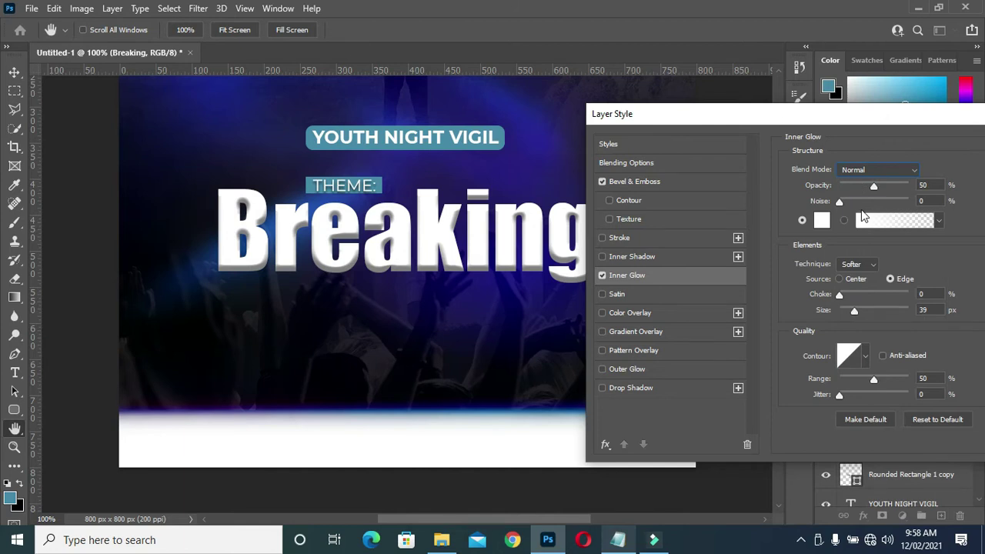
left_click(822, 220)
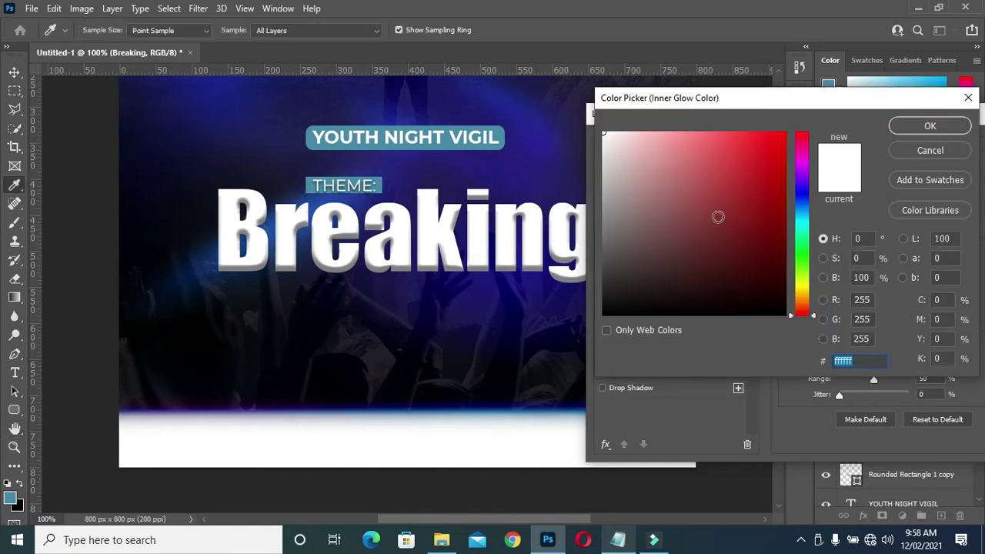
left_click(698, 221)
left_click_drag(689, 224, 637, 152)
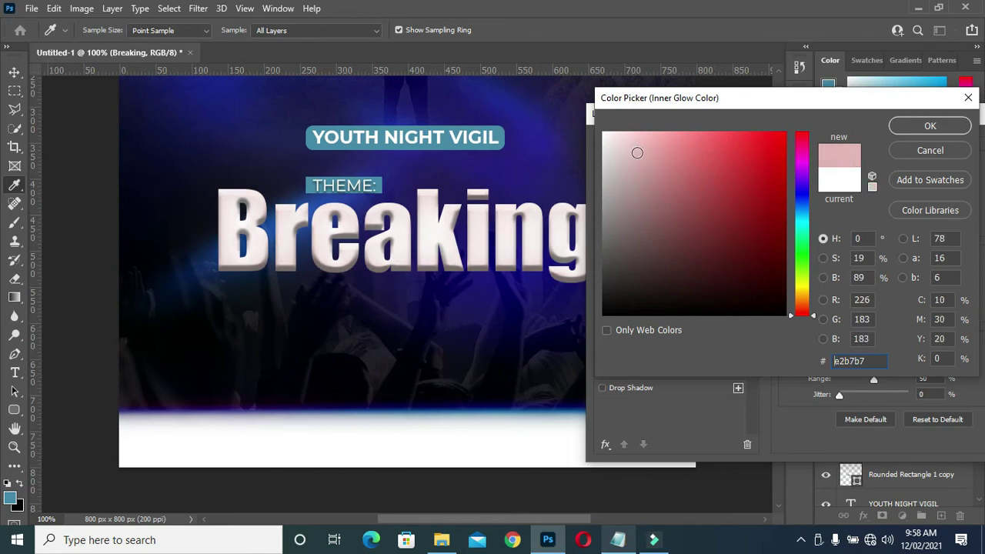
left_click(698, 137)
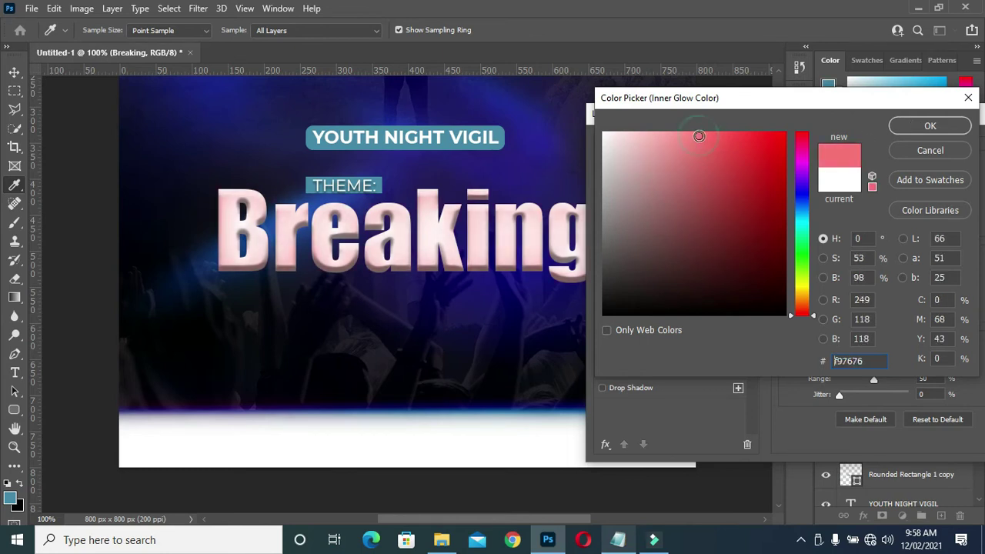
left_click_drag(699, 137, 691, 137)
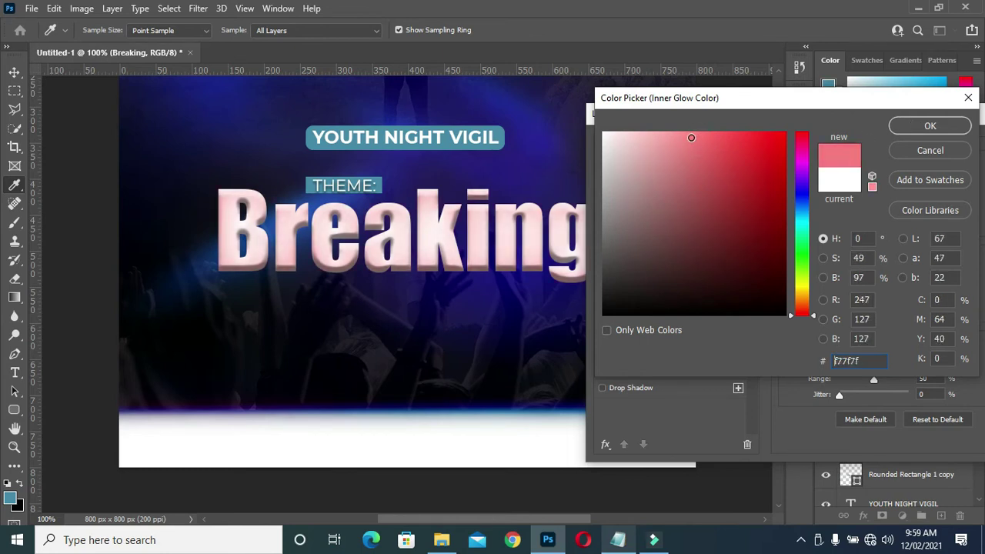
left_click(803, 208)
mouse_move(703, 163)
left_mouse_down()
mouse_move(677, 165)
mouse_move(708, 143)
left_mouse_up()
left_click(931, 124)
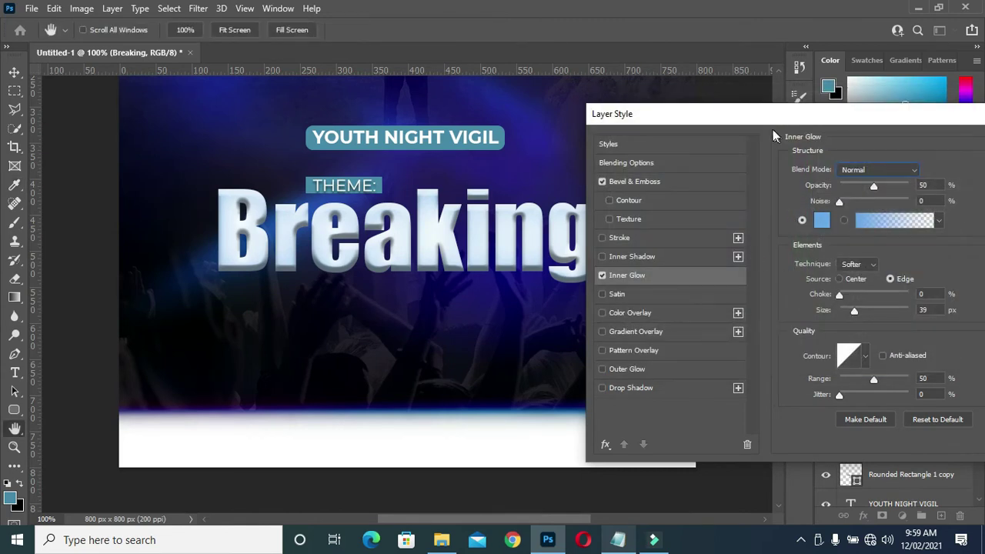
Set the inner glow size to 10 px and opacity to about 67%.
mouse_move(851, 308)
left_mouse_down()
mouse_move(863, 313)
mouse_move(847, 309)
left_mouse_up()
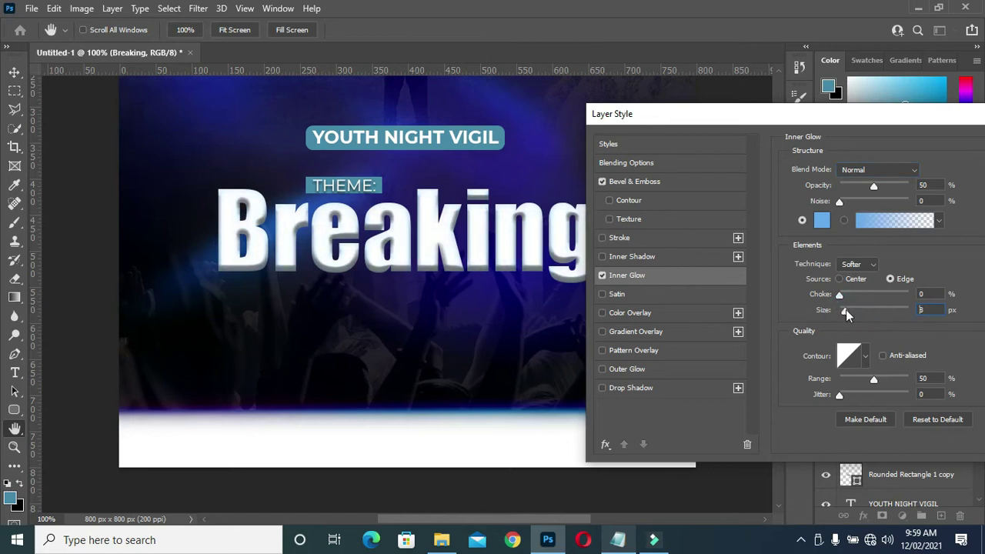
left_click_drag(745, 113, 758, 113)
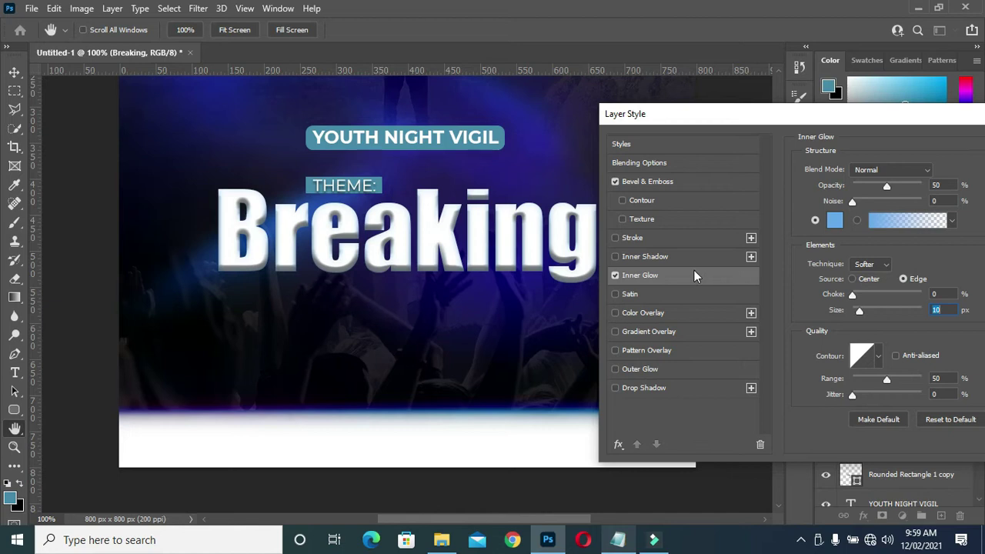
left_click_drag(887, 185, 899, 187)
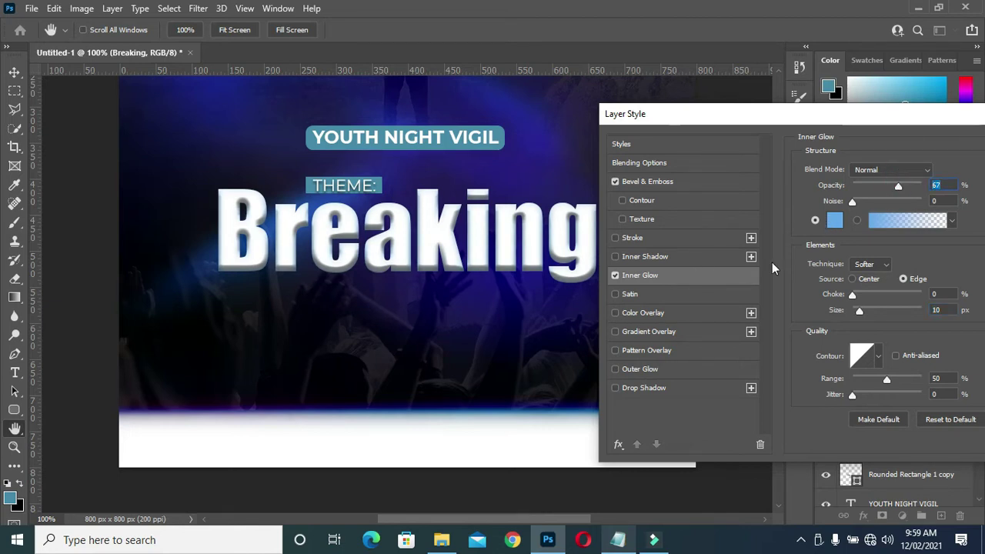
left_click(636, 300)
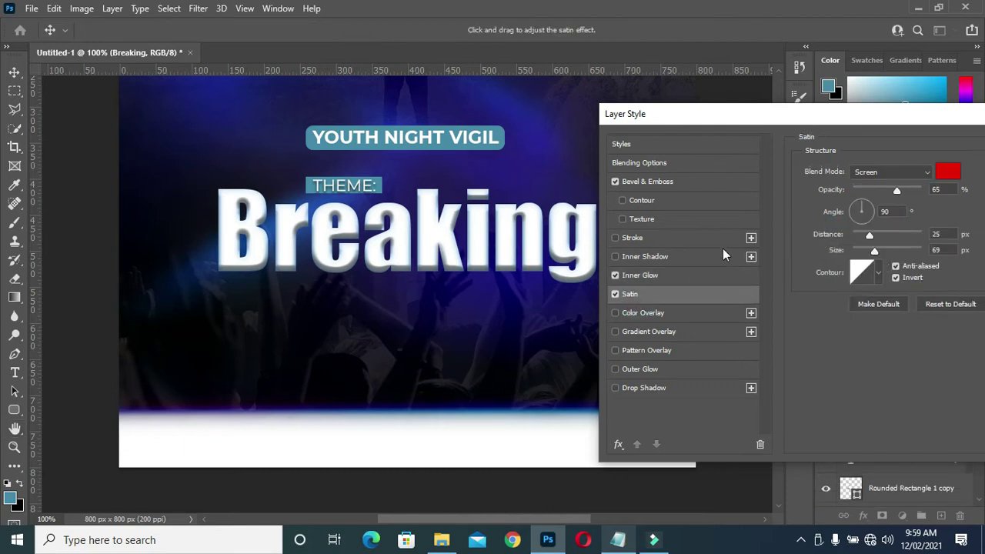
Set the satin to Normal blend, white colour, distance 9 and size 49 px.
left_click(931, 174)
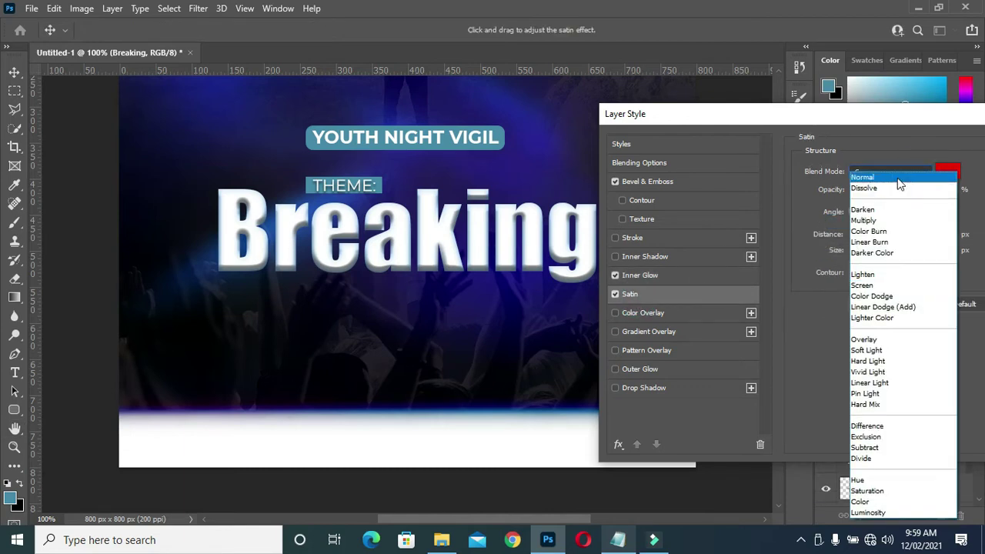
left_click(928, 176)
left_click(945, 176)
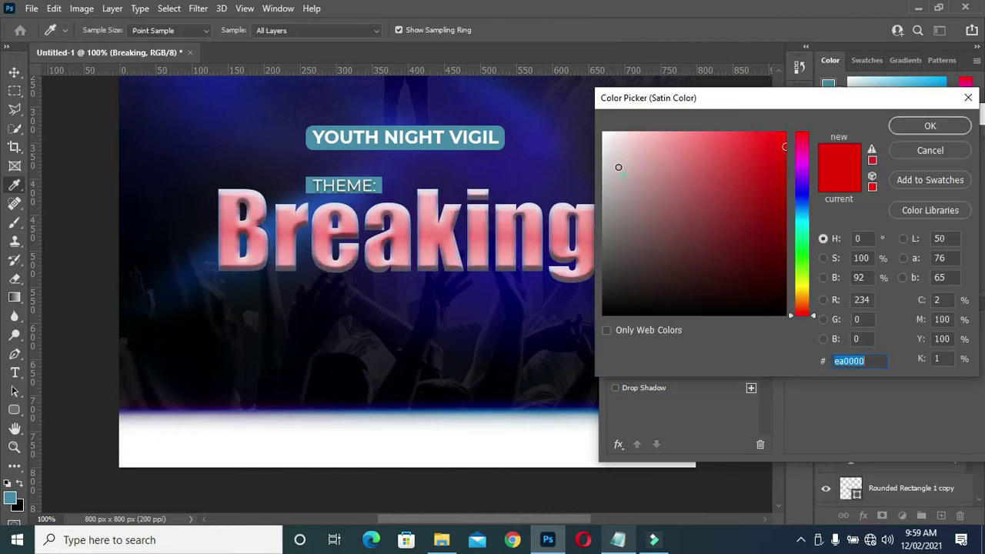
left_click(605, 134)
left_click(909, 125)
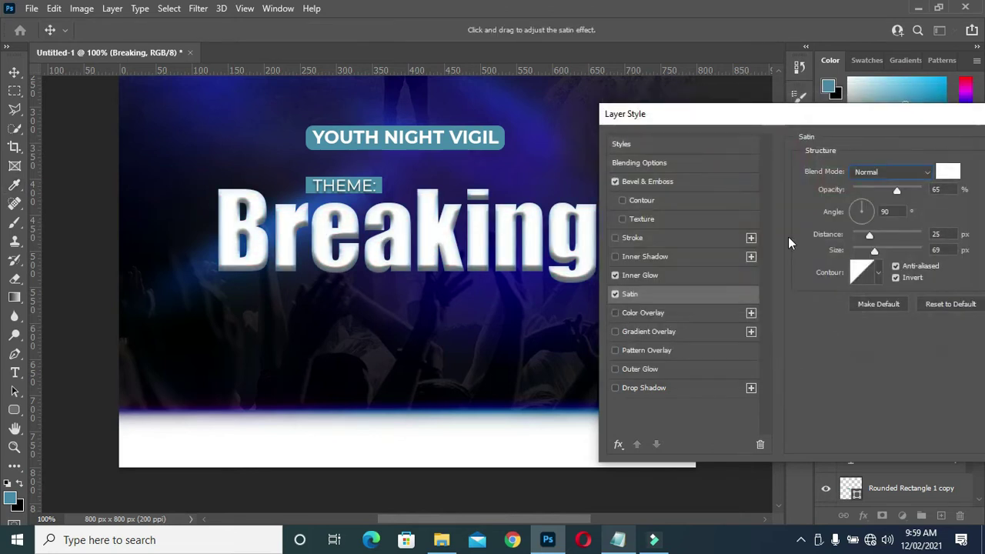
mouse_move(869, 237)
left_mouse_down()
mouse_move(859, 237)
mouse_move(870, 253)
left_mouse_up()
left_click_drag(818, 120, 776, 113)
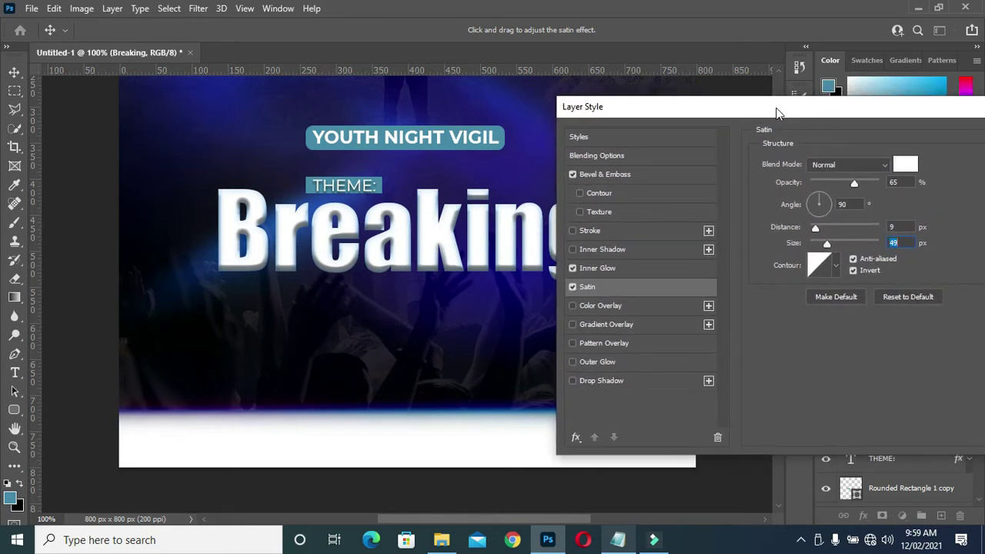
Add a drop shadow to Breaking at 82% opacity.
left_click(624, 381)
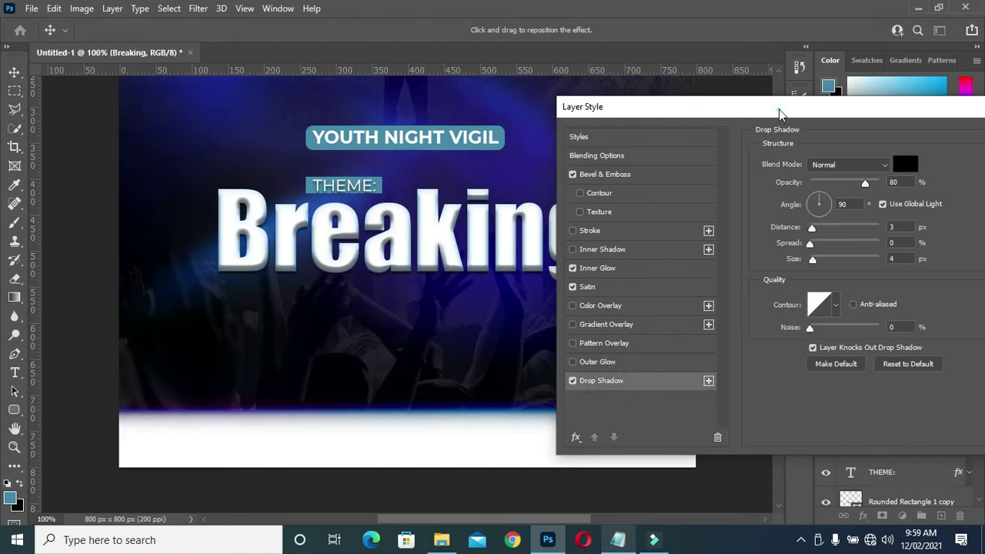
left_click_drag(779, 113, 798, 110)
left_click_drag(882, 181, 887, 180)
left_click_drag(831, 226, 835, 241)
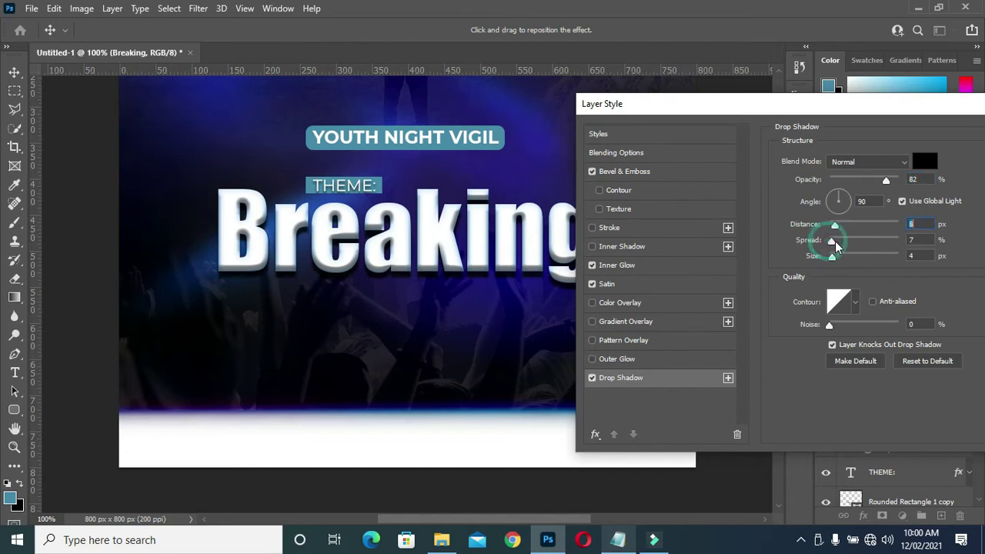
Make the shadow dark grey with 6 px distance, 5% spread, 13 px size, and apply.
left_click(923, 163)
mouse_move(668, 168)
left_mouse_down()
mouse_move(611, 197)
mouse_move(602, 226)
left_mouse_up()
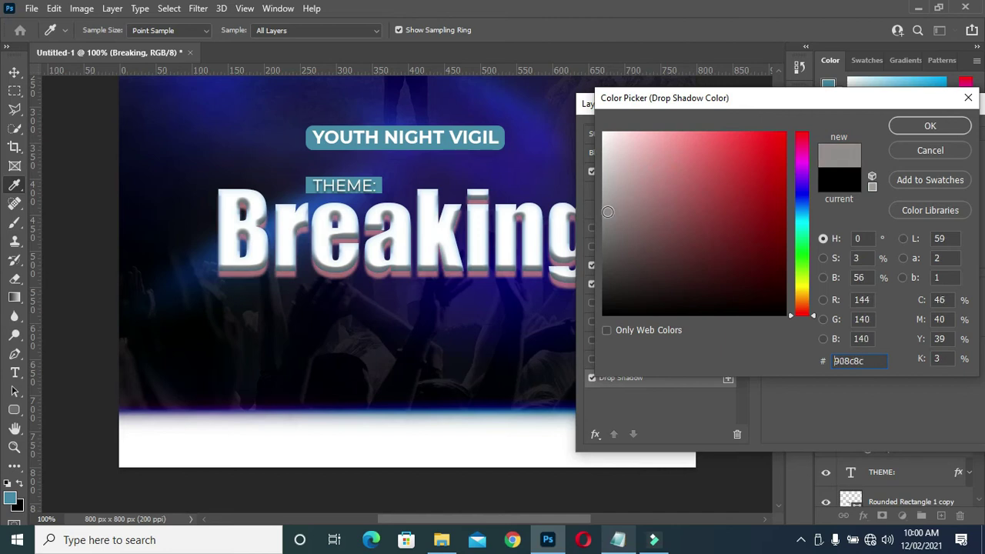
left_click_drag(603, 244, 606, 274)
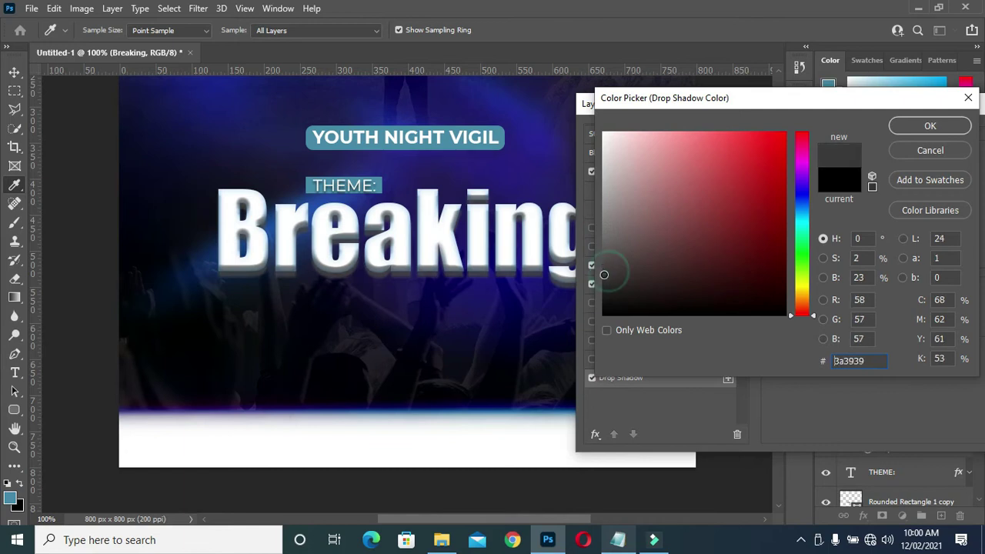
left_click(929, 127)
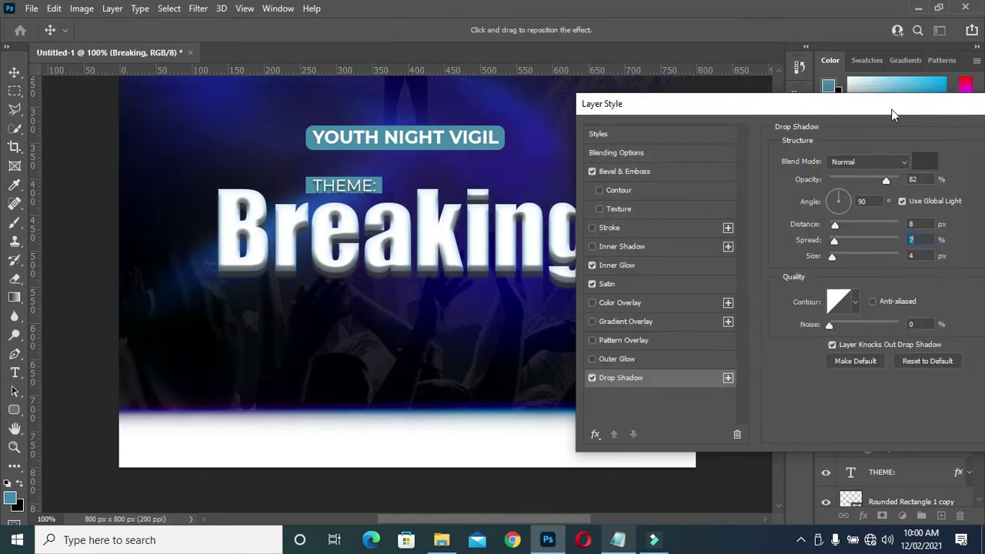
left_click_drag(893, 112, 902, 109)
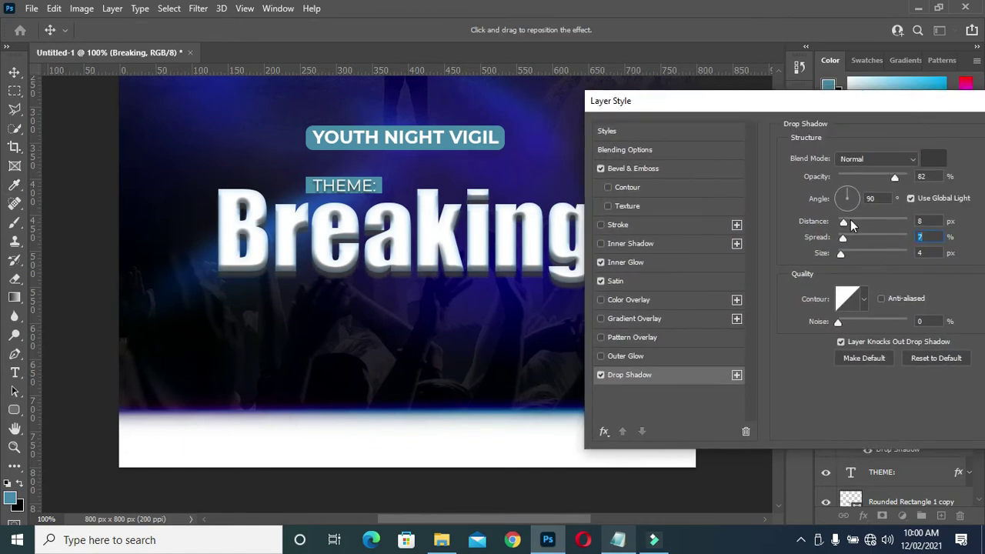
left_click_drag(845, 228, 847, 252)
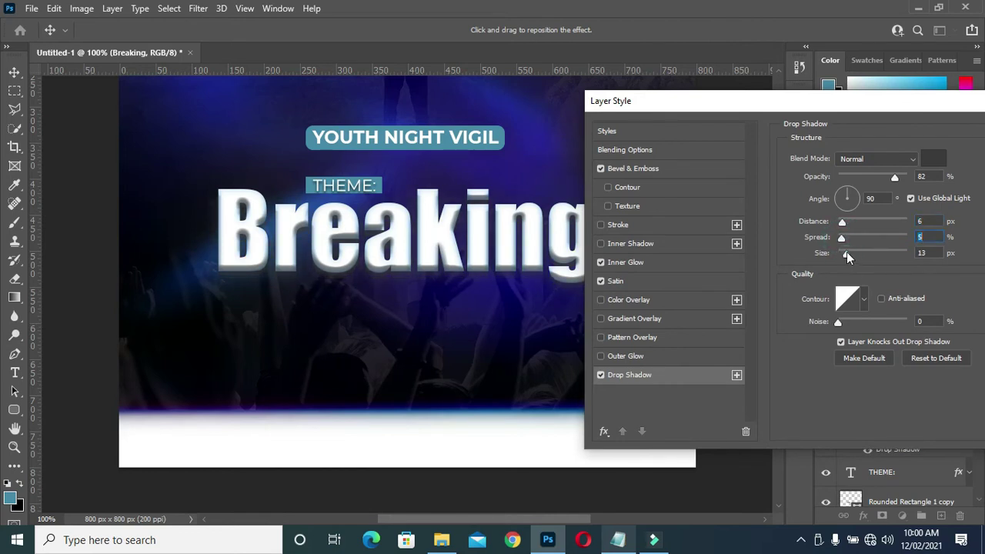
left_click_drag(851, 97, 617, 80)
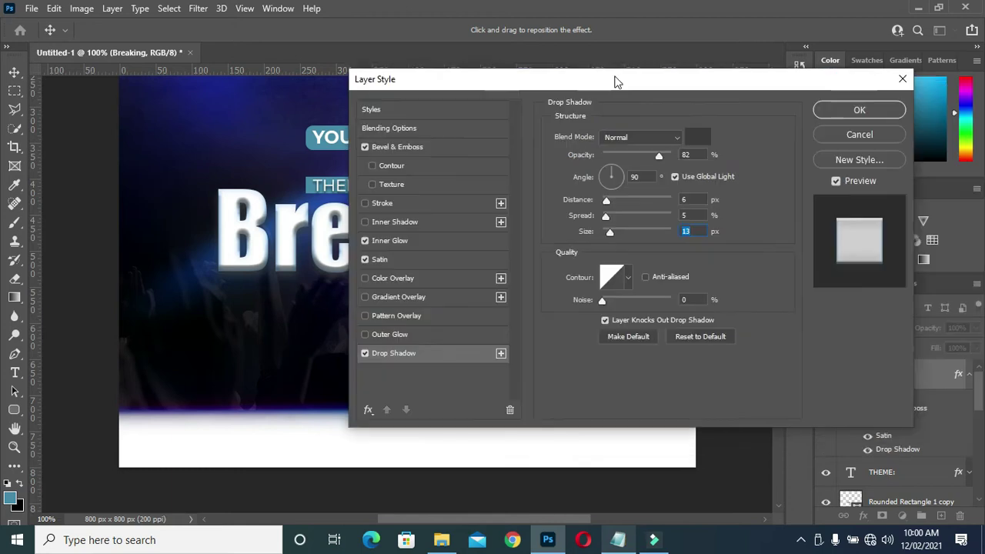
left_click(861, 110)
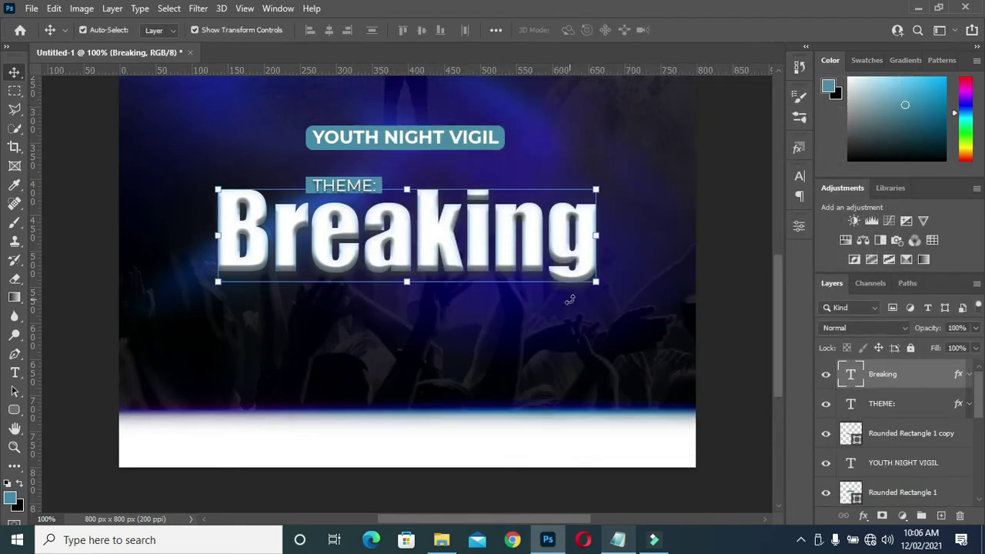
Duplicate the Breaking text layer and move the copy just below the original.
key("ctrl+minus")
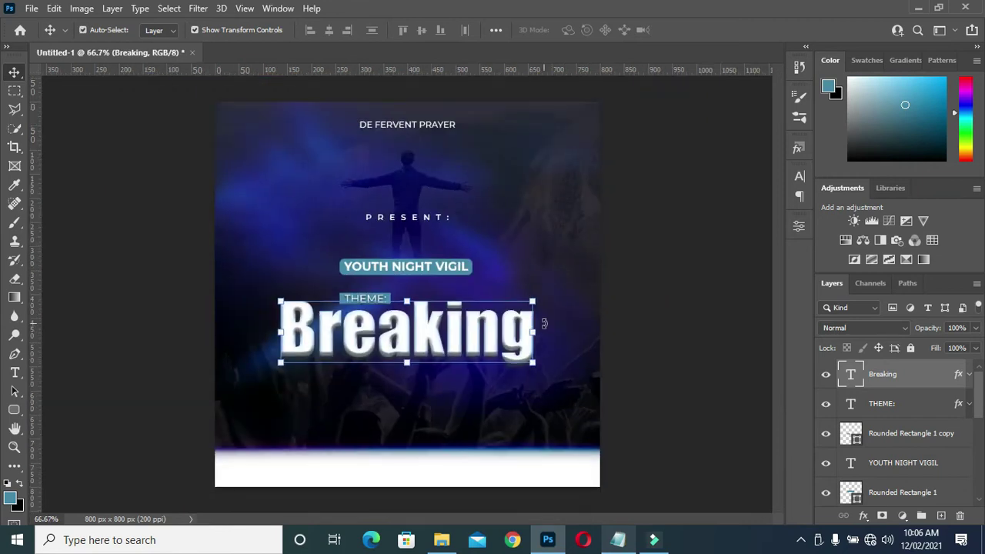
key("ctrl+plus")
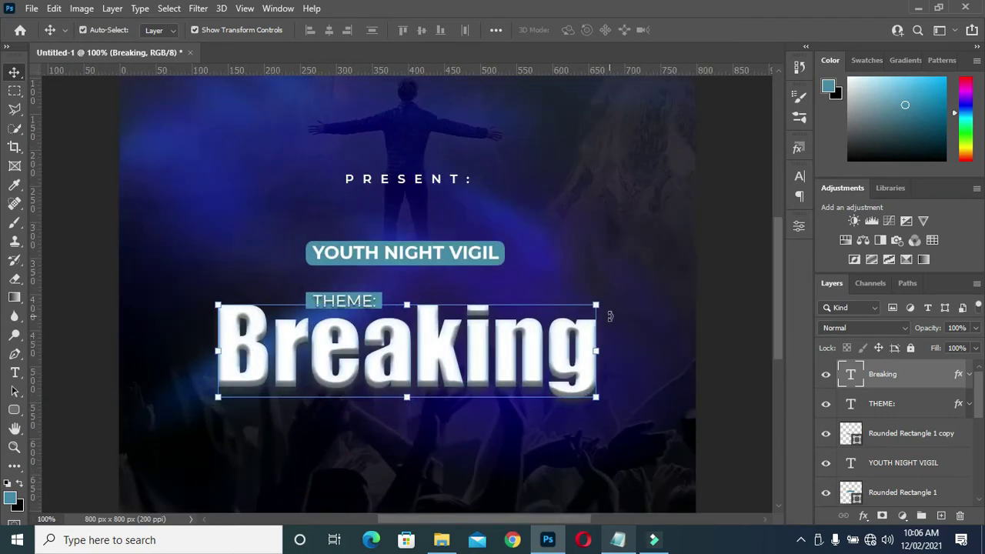
scroll(499, 280, "down", 1)
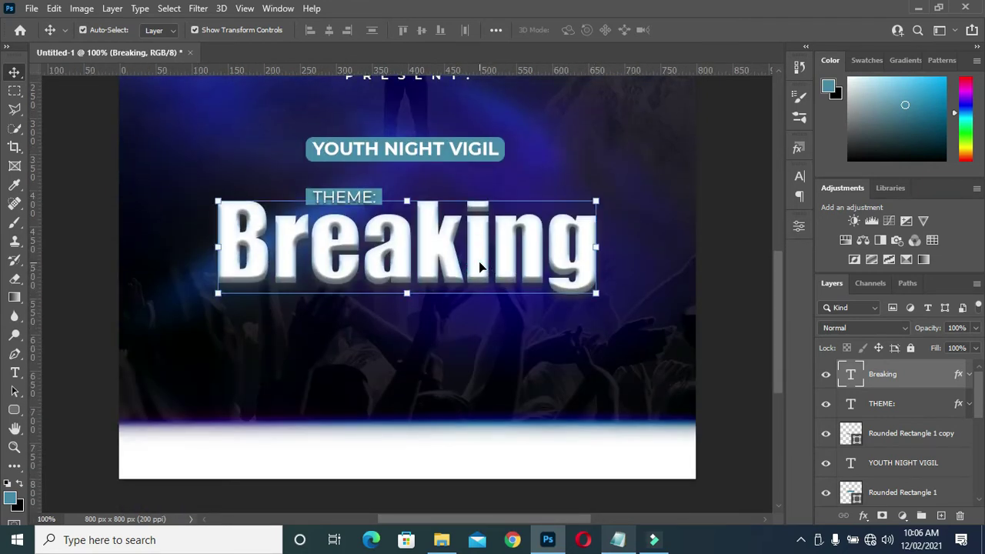
key("ctrl+j")
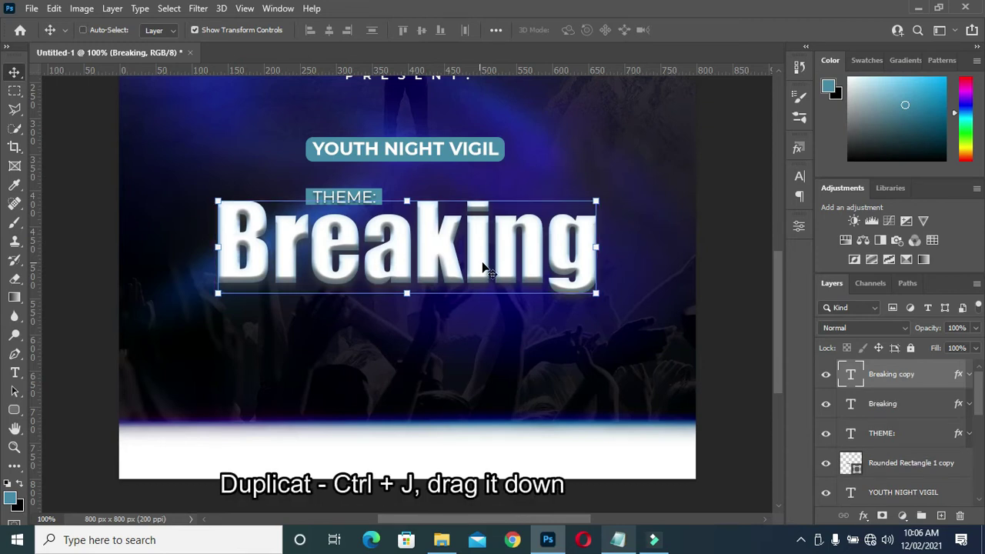
left_click_drag(483, 268, 484, 348)
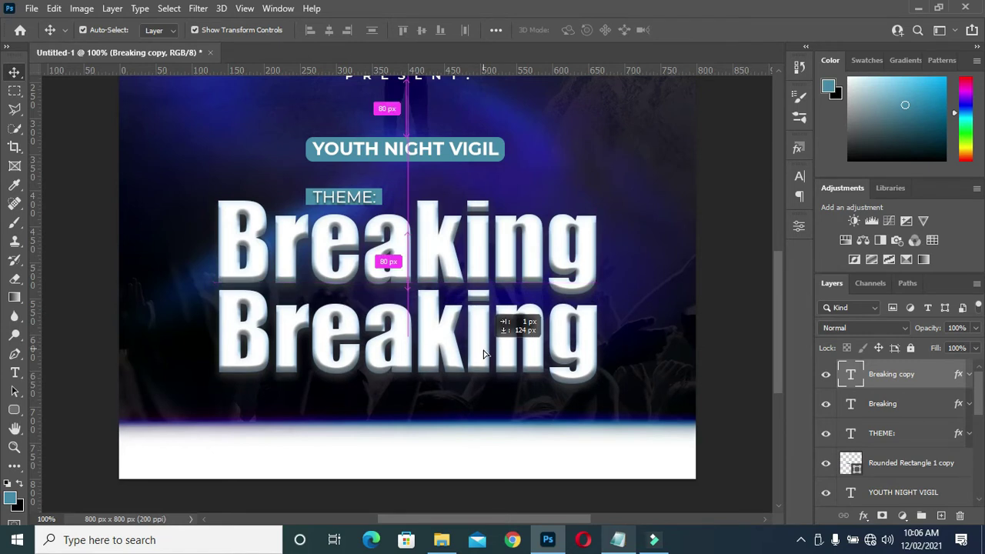
left_click_drag(484, 348, 484, 353)
Select all text in the Breaking copy, then copy the word 'Limits' from Notepad.
key("t")
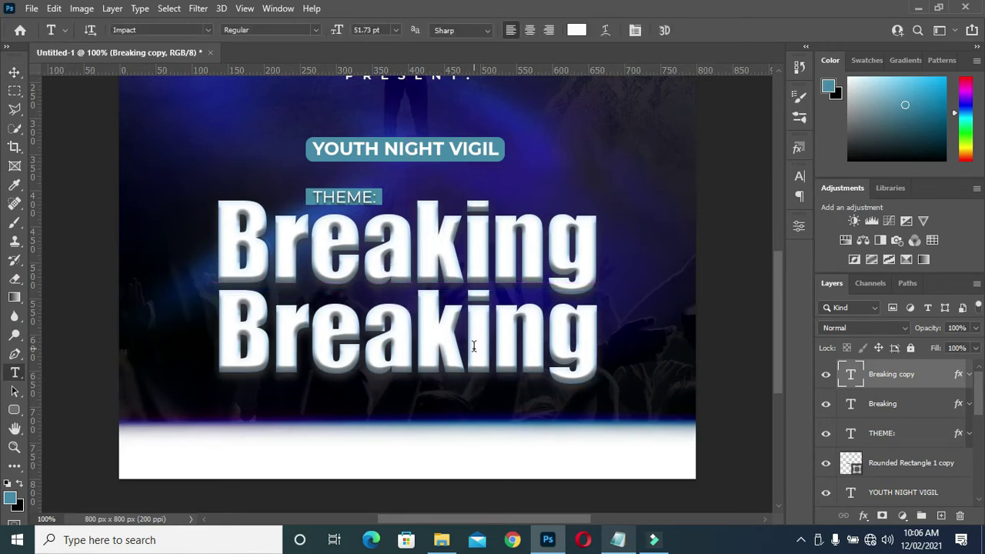
left_click(467, 344)
key("ctrl+a")
left_click(618, 540)
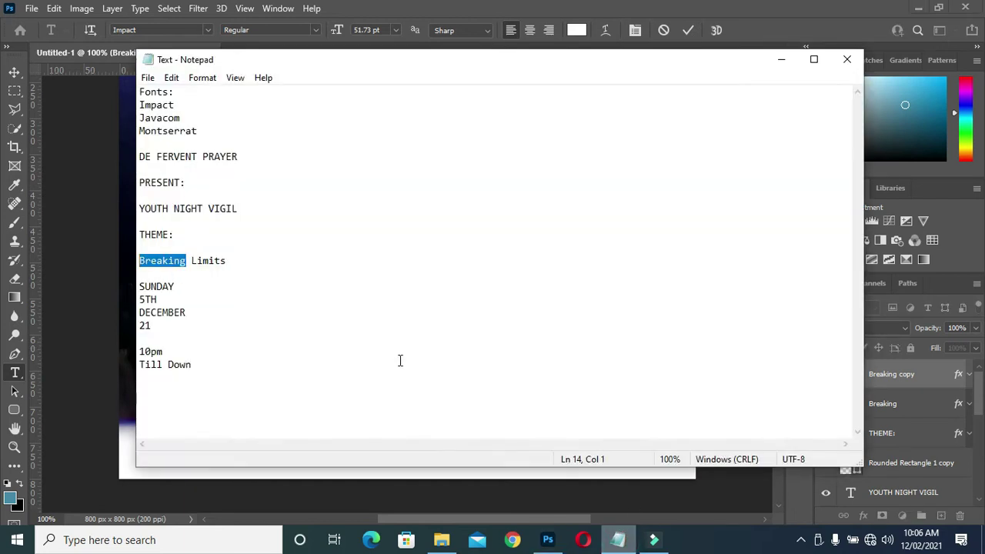
left_click_drag(191, 262, 229, 262)
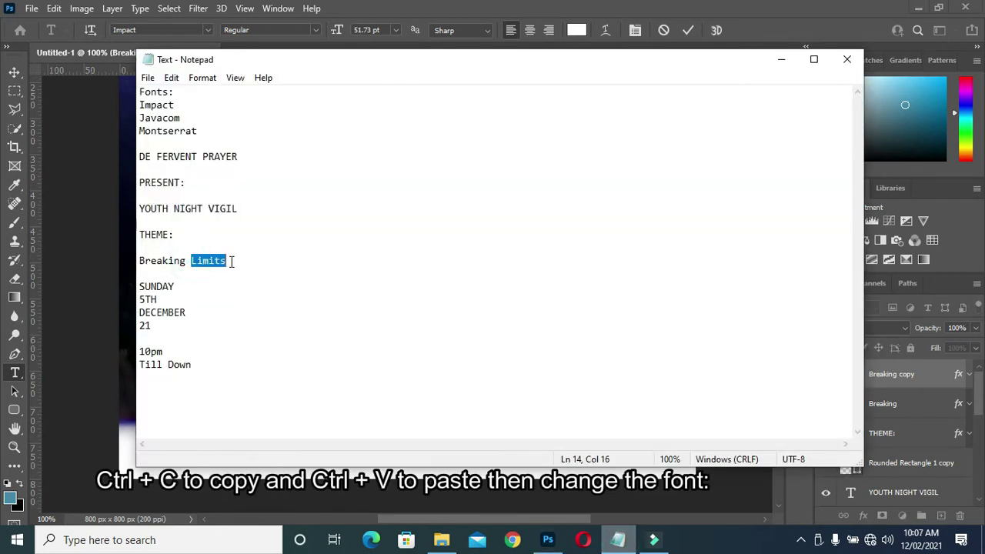
left_click(780, 62)
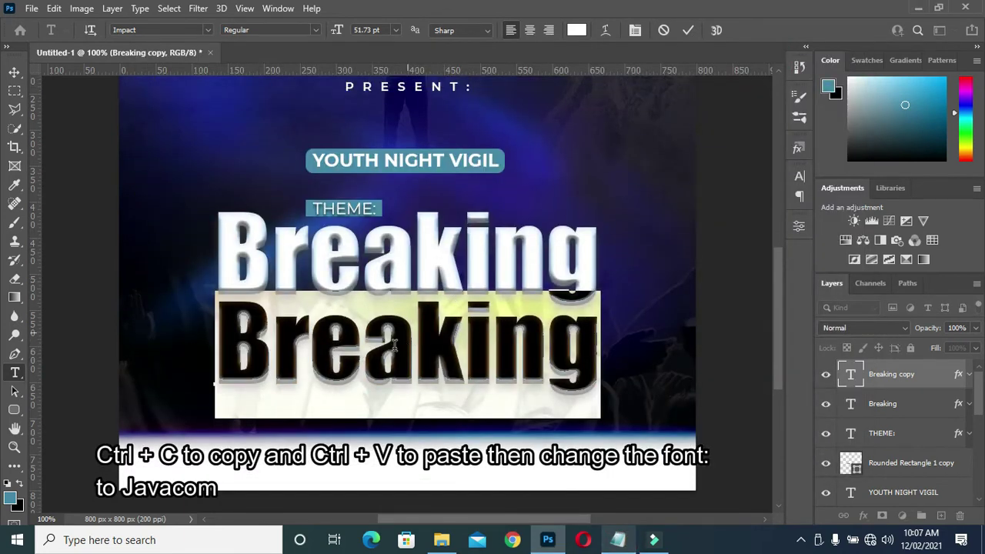
Paste 'Limits' over the copied text and set its font to Javacom.
type("Limits")
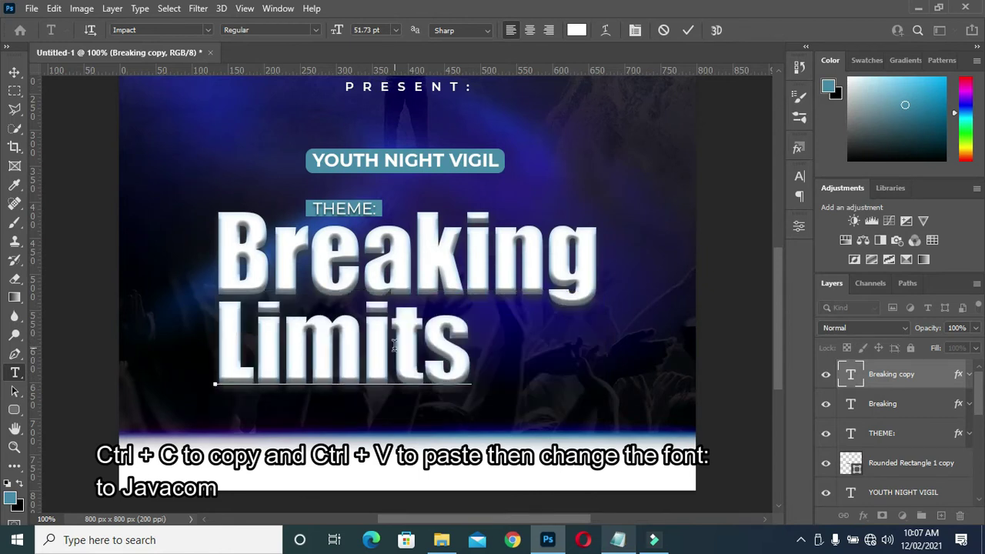
left_click(687, 31)
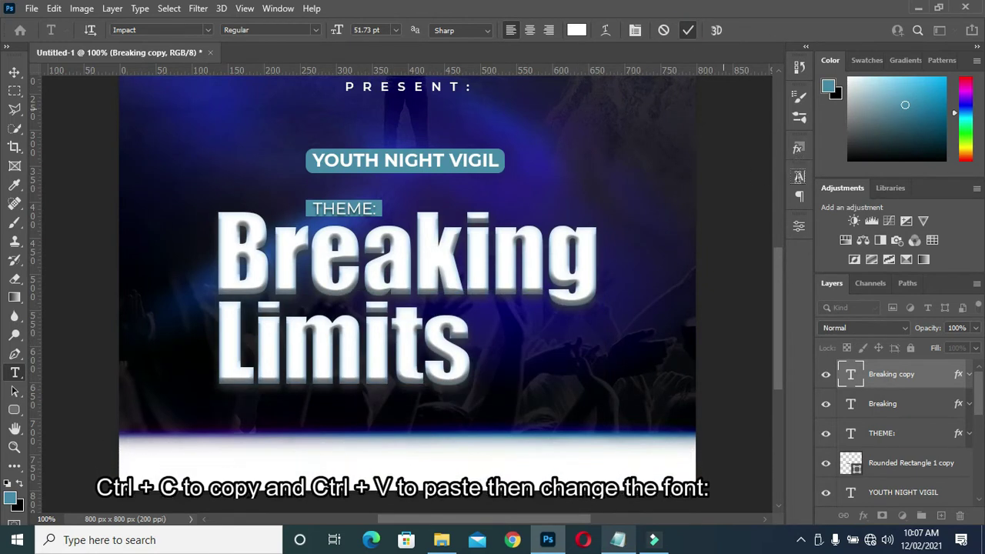
left_click(800, 177)
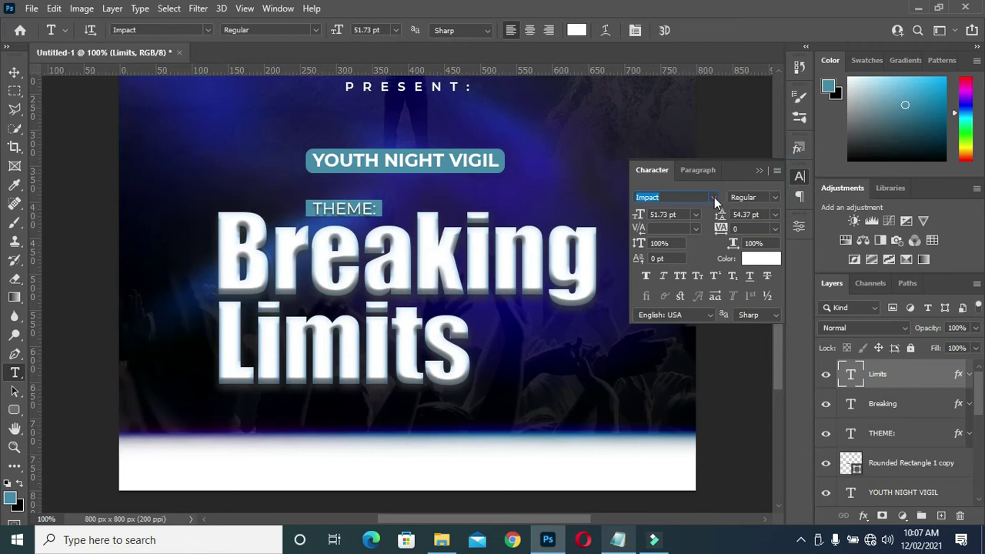
left_click(713, 197)
left_click(692, 271)
left_click(692, 270)
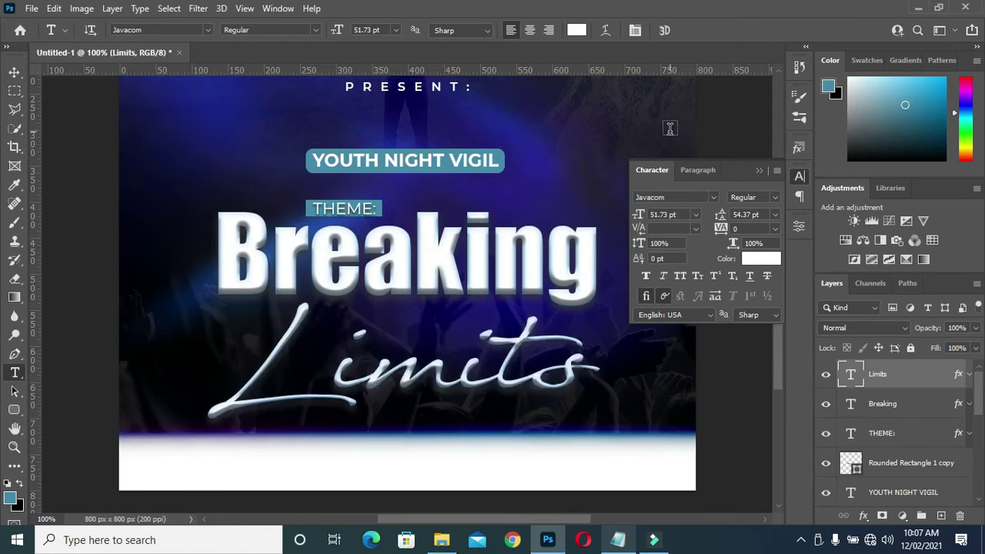
left_click(13, 73)
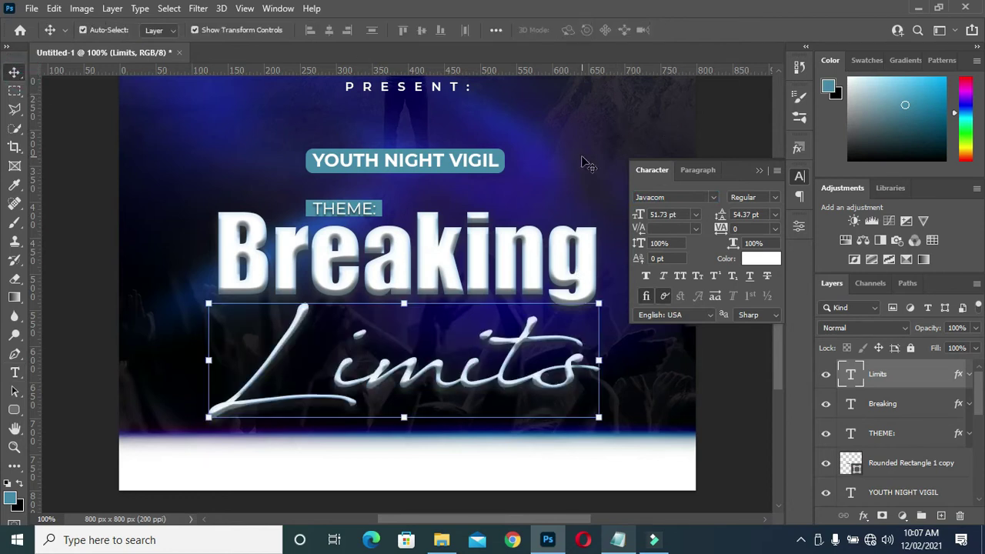
left_click(759, 170)
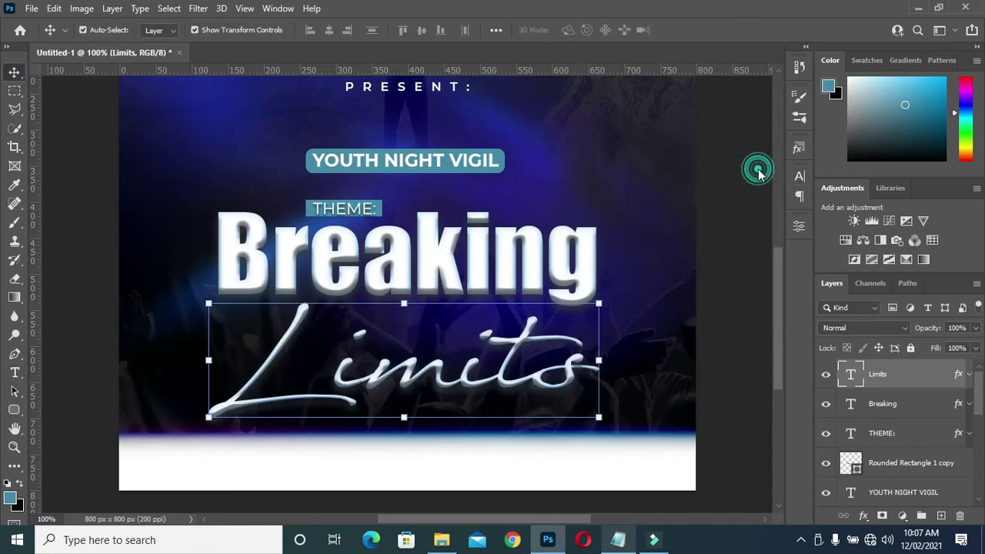
Free Transform Limits to about 58% and tuck it just beneath Breaking.
left_click(598, 418)
left_click_drag(600, 470, 431, 350)
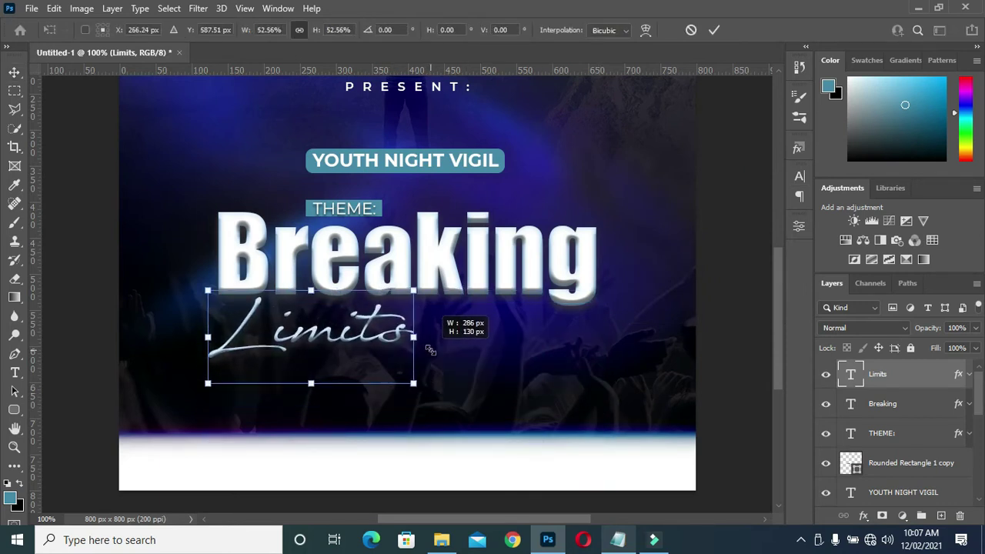
left_click_drag(371, 337, 383, 322)
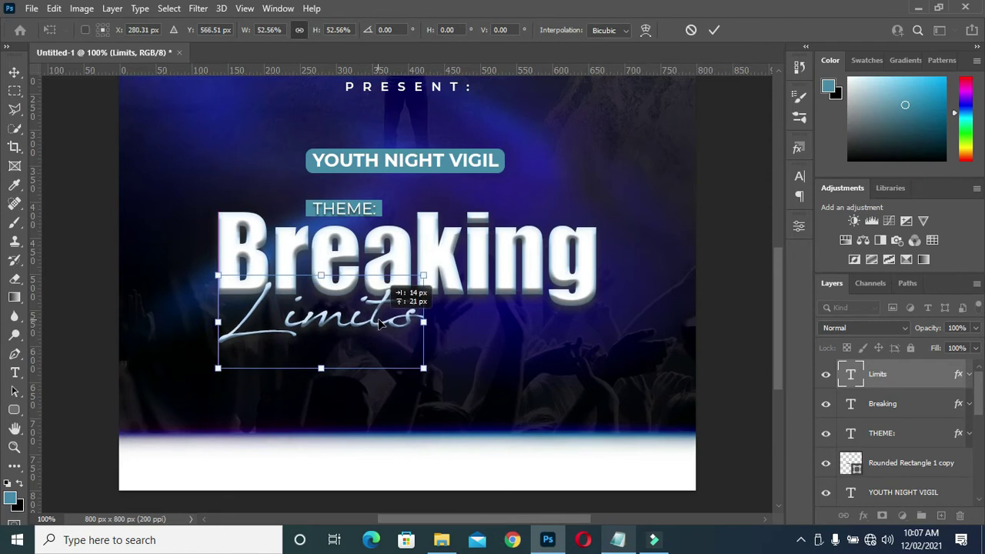
left_click_drag(419, 372, 445, 378)
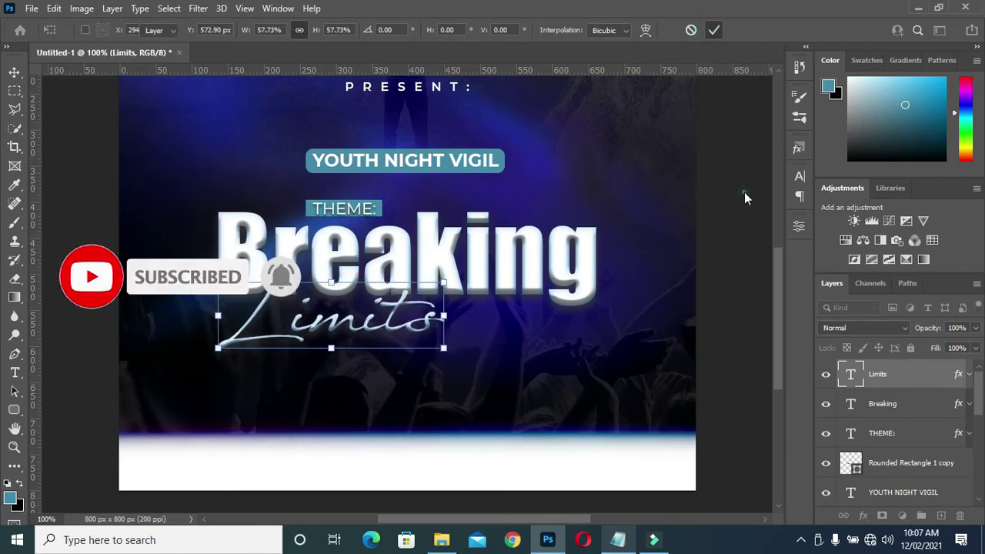
key("Return")
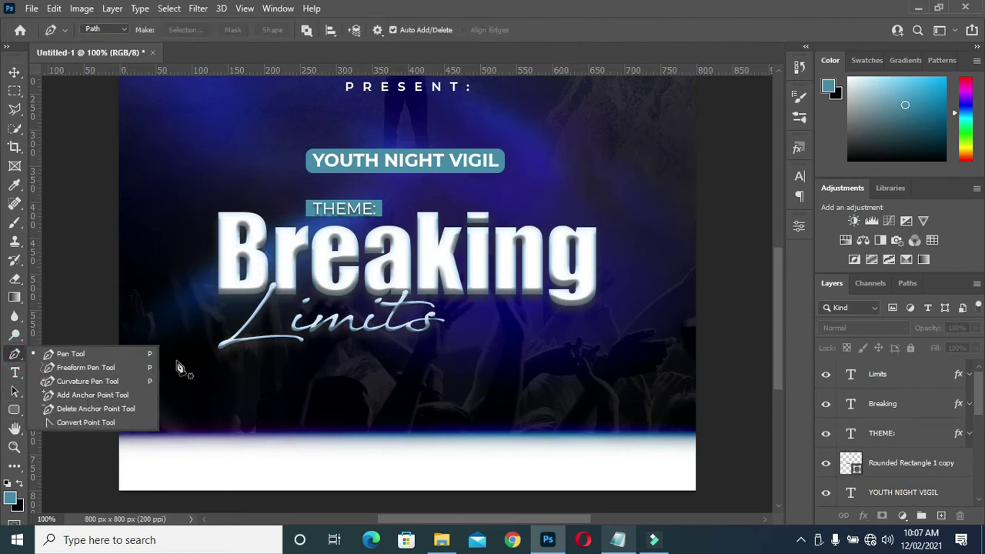
With the Pen Tool on new Layer 1, curve a path rightward from Limits.
left_click(123, 352)
left_click(940, 515)
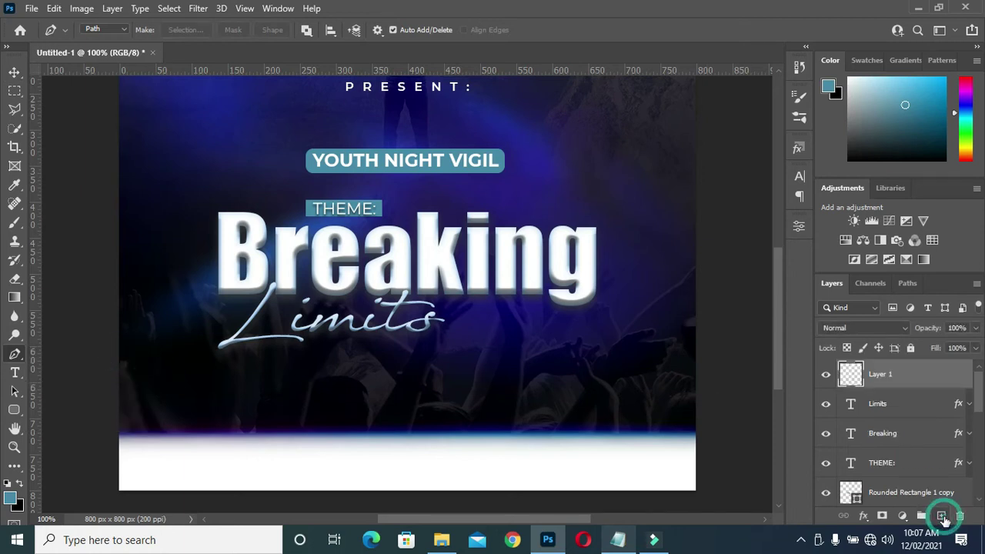
left_click(450, 329)
left_click_drag(554, 302, 638, 306)
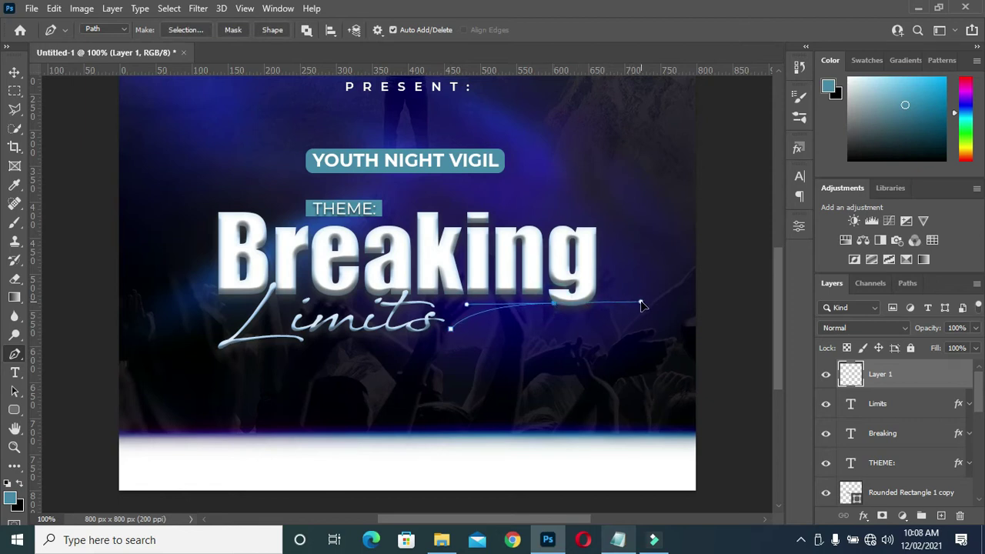
left_click(554, 304)
Curve the path back toward Limits and choose Make Selection from it.
left_click_drag(446, 316, 422, 340)
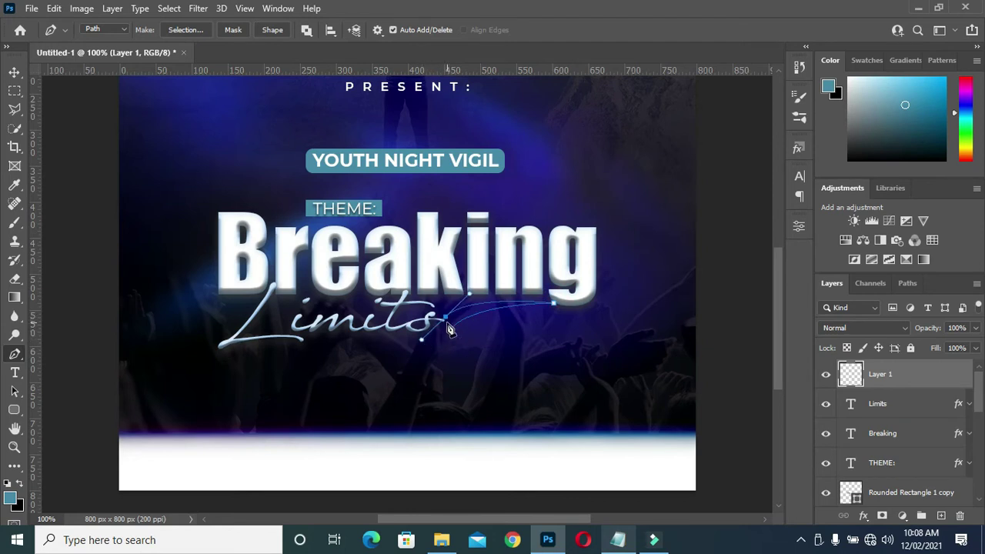
left_click(446, 317)
right_click(499, 311)
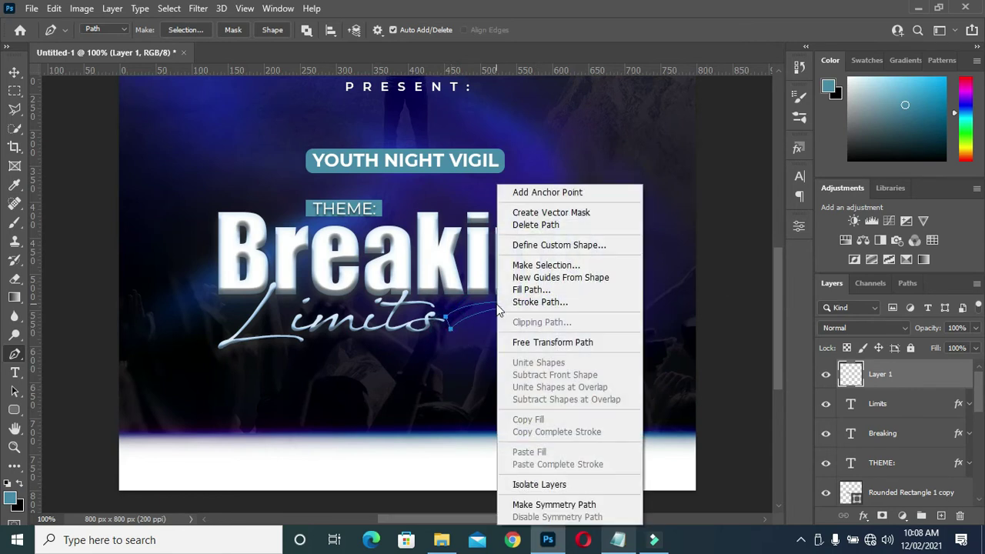
left_click(543, 266)
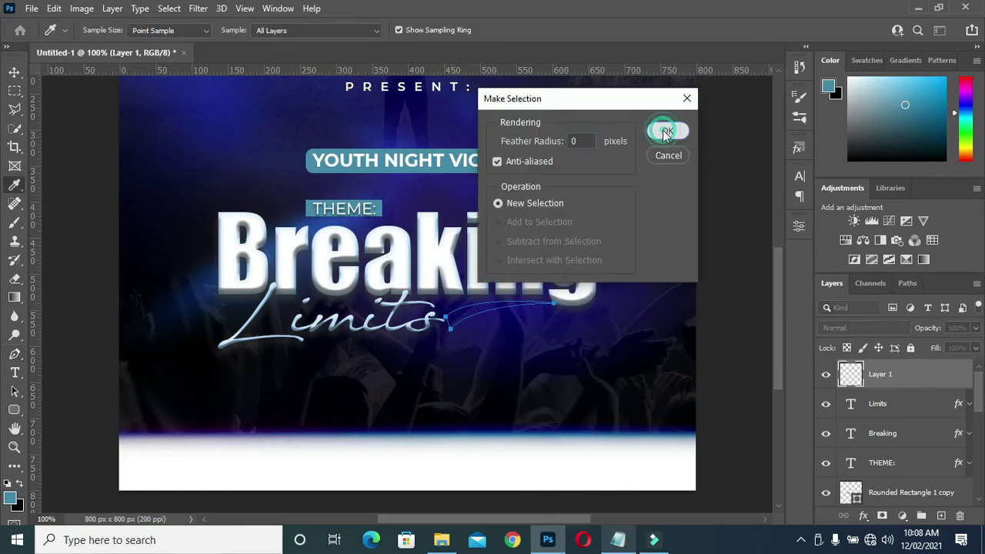
Confirm the selection, choose the Paint Bucket, and set the foreground colour to #cfdbe1.
left_click(666, 193)
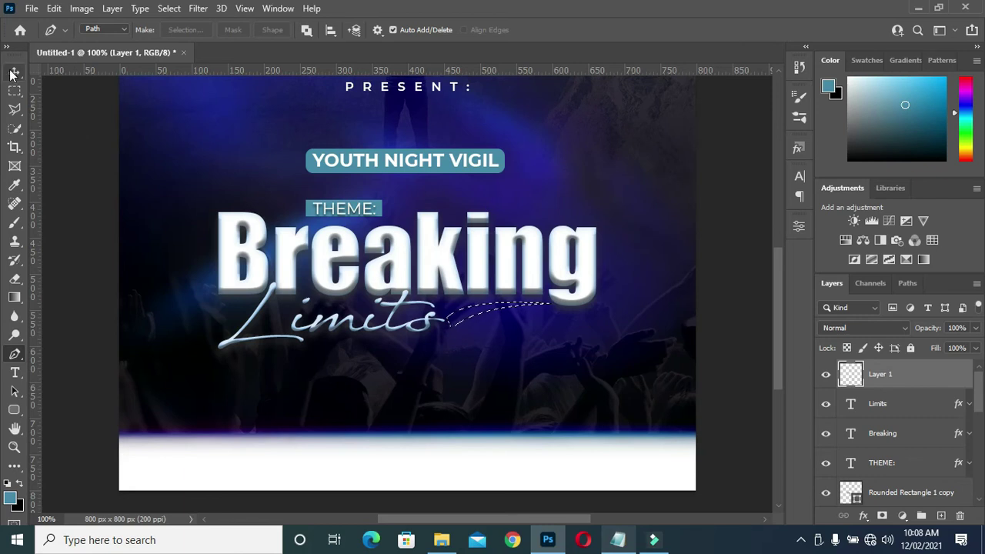
left_click(9, 411)
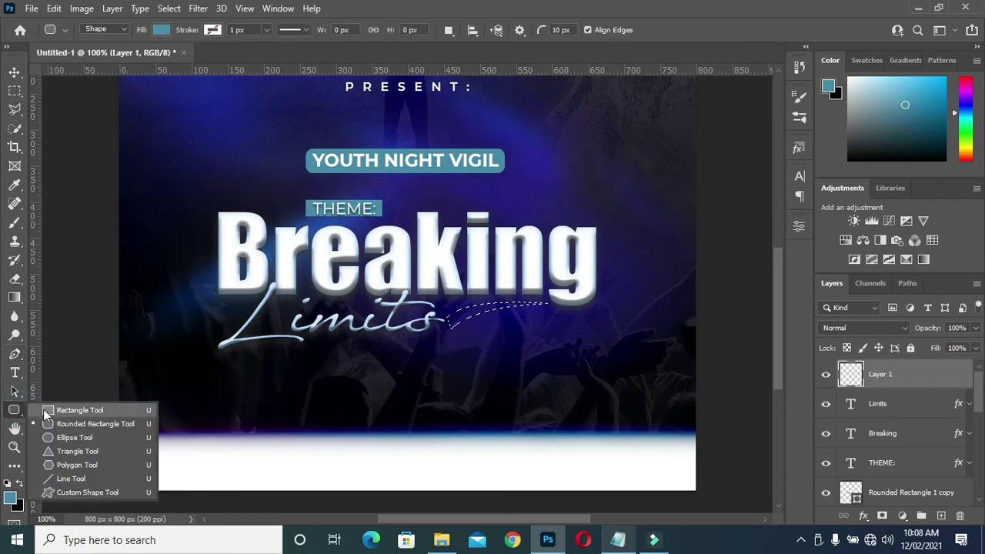
left_click(14, 297)
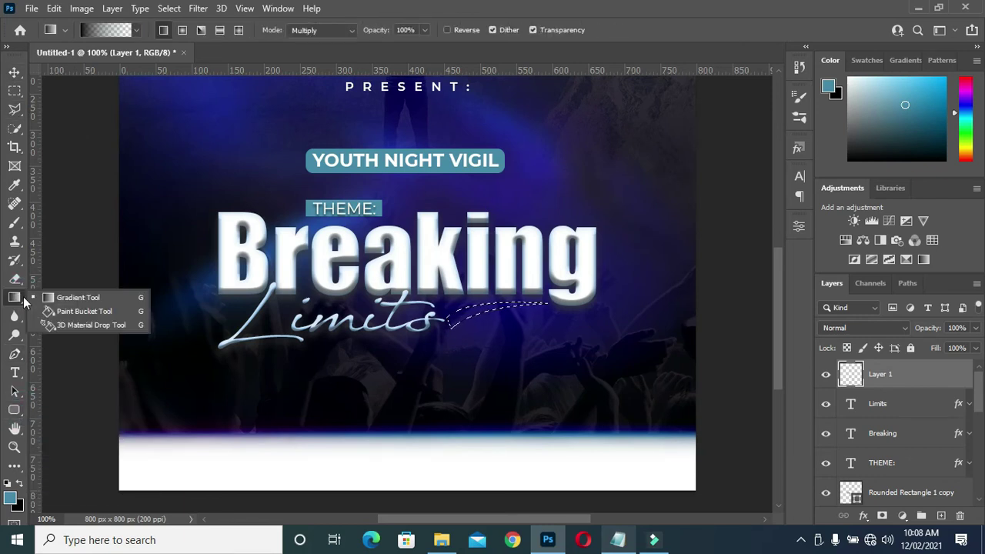
left_click(77, 312)
left_click(10, 498)
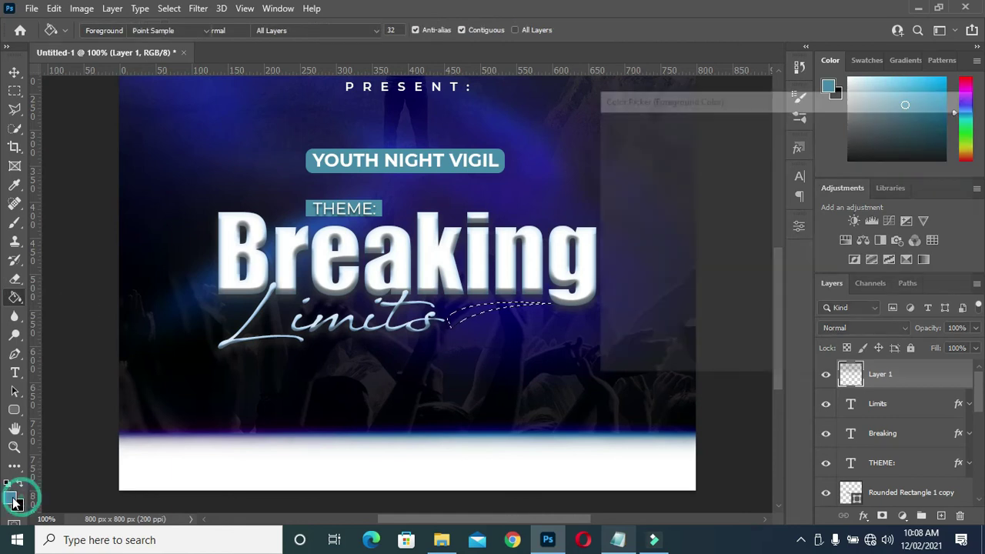
left_click_drag(646, 163, 638, 164)
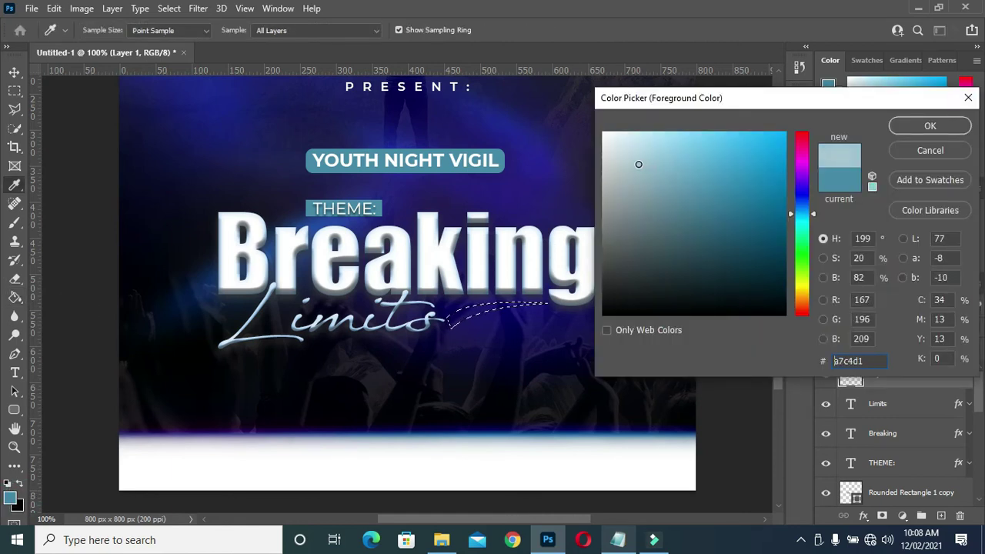
left_click(616, 153)
left_click(911, 125)
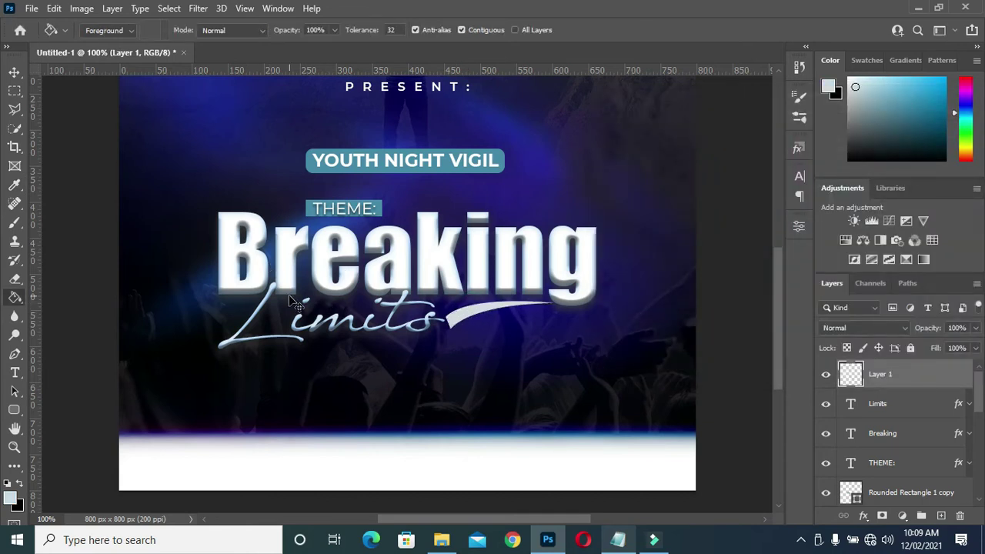
Select the swoosh on Layer 1 and add a Drop Shadow effect.
left_click(14, 71)
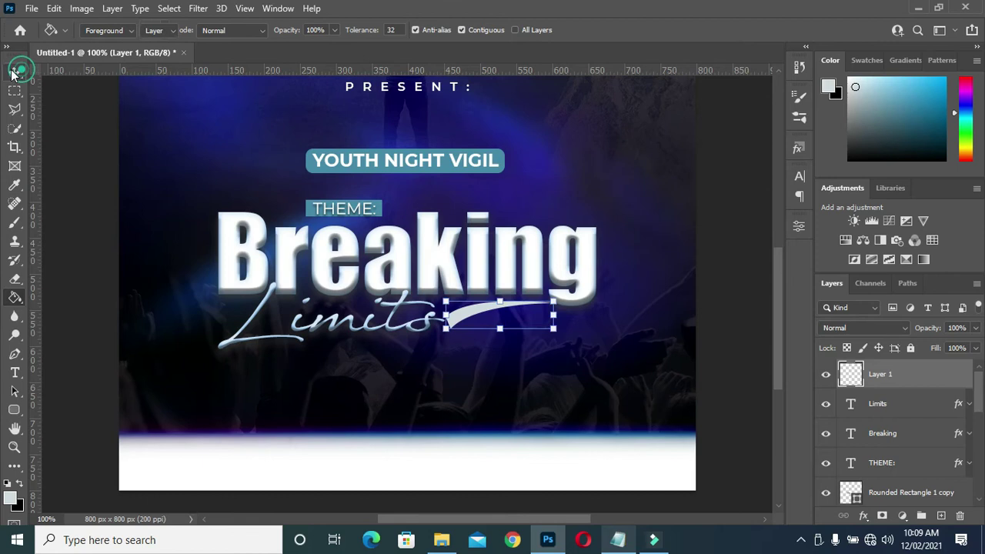
left_click(681, 258)
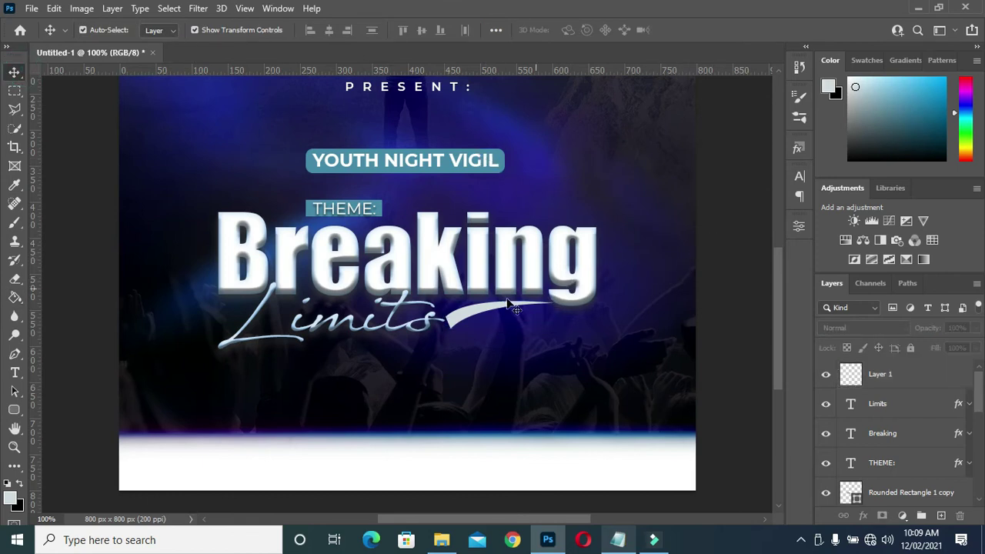
scroll(460, 311, "down", 1)
scroll(460, 311, "down", 1)
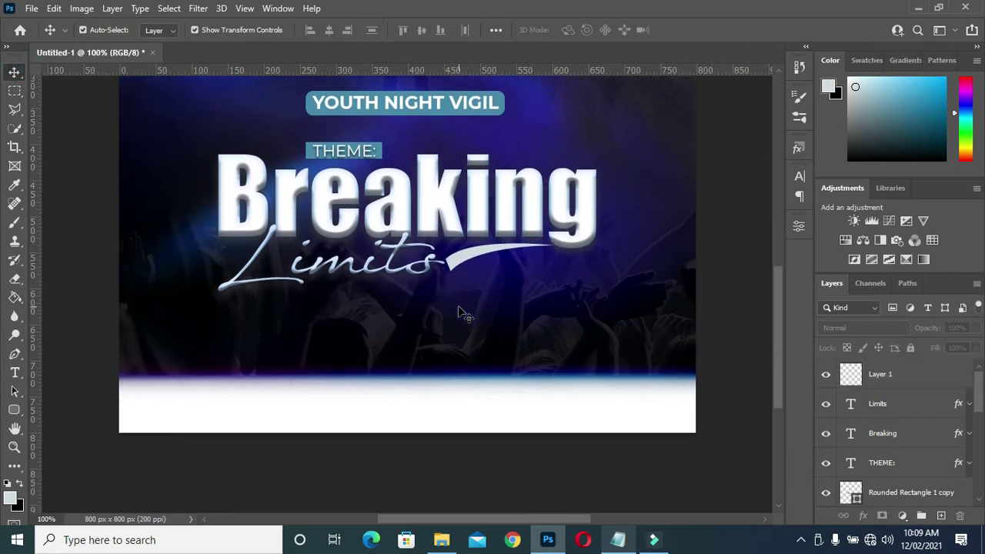
left_click(472, 262)
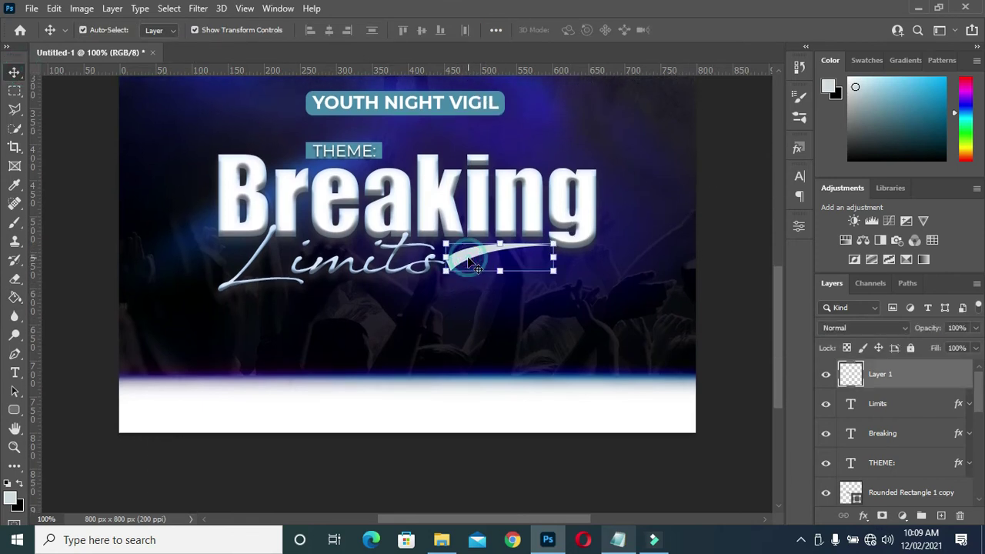
left_click(866, 520)
left_click(878, 502)
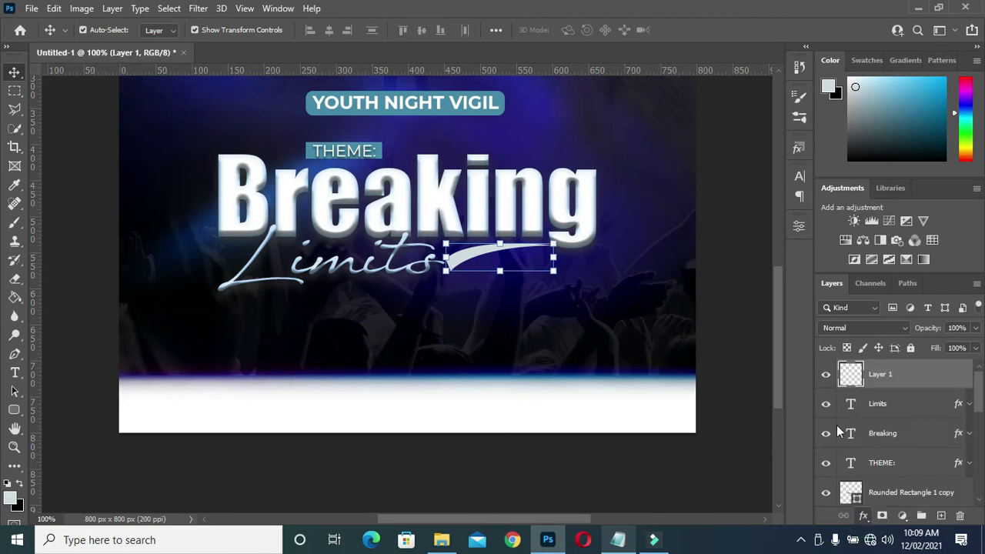
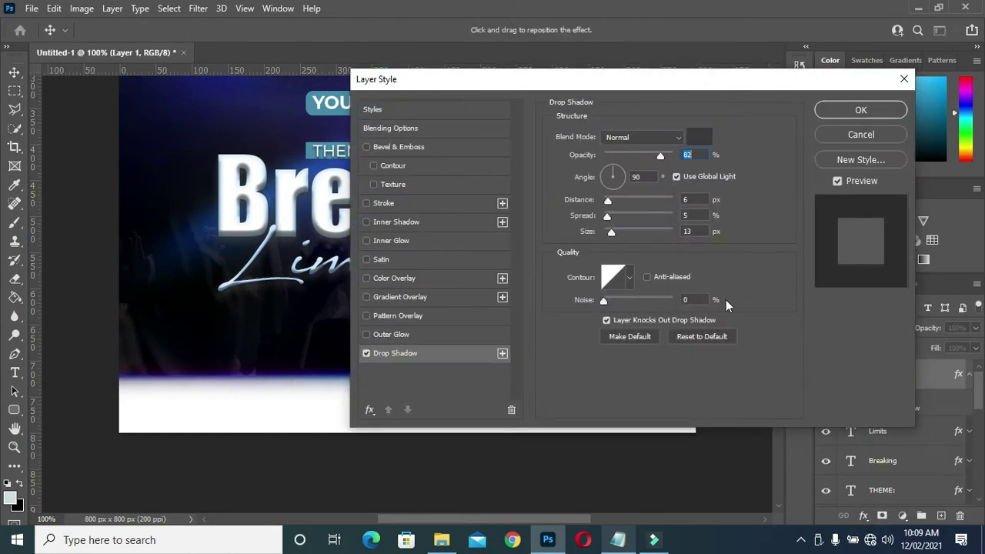
Give the swoosh a black drop shadow with distance 8, reduced spread and size 6.
left_click_drag(679, 83, 889, 136)
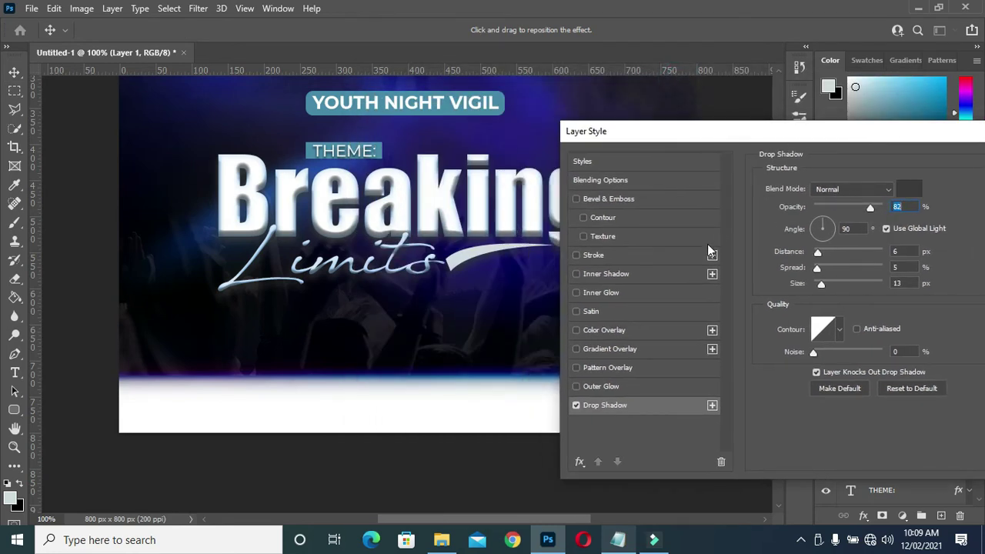
left_click_drag(819, 254, 821, 254)
left_click(909, 190)
left_click_drag(678, 238, 603, 314)
left_click(929, 123)
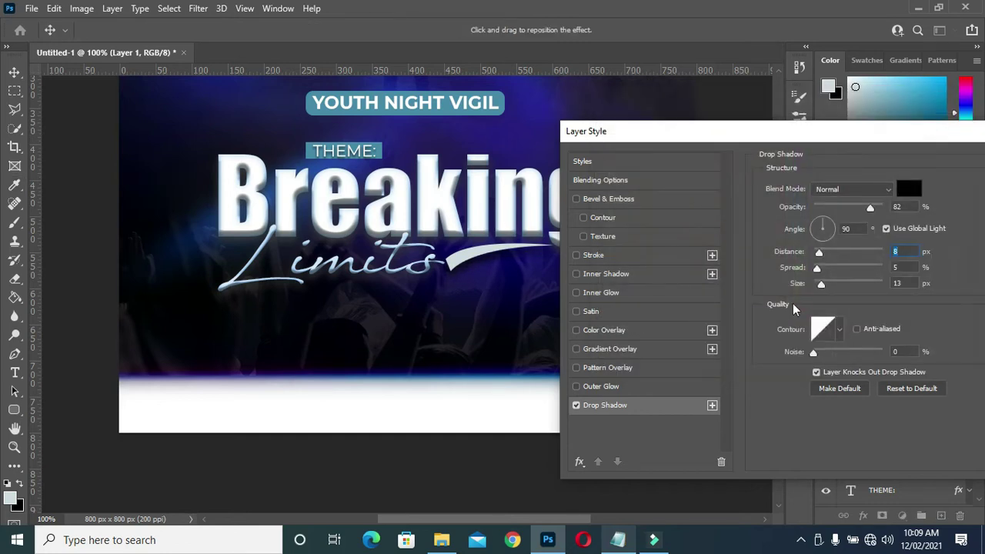
left_click_drag(819, 269, 816, 269)
left_click(820, 268)
left_click_drag(822, 284, 817, 255)
left_click(819, 254)
Change the swoosh's drop shadow colour to a dark grey.
left_click(916, 187)
left_click(606, 228)
mouse_move(607, 227)
left_mouse_down()
mouse_move(631, 223)
mouse_move(607, 248)
left_mouse_up()
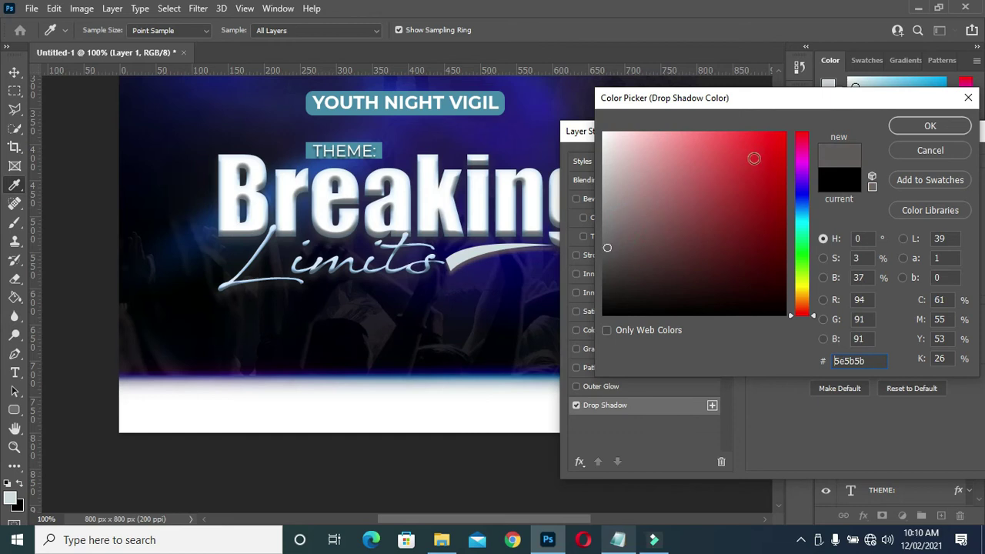
left_click(909, 128)
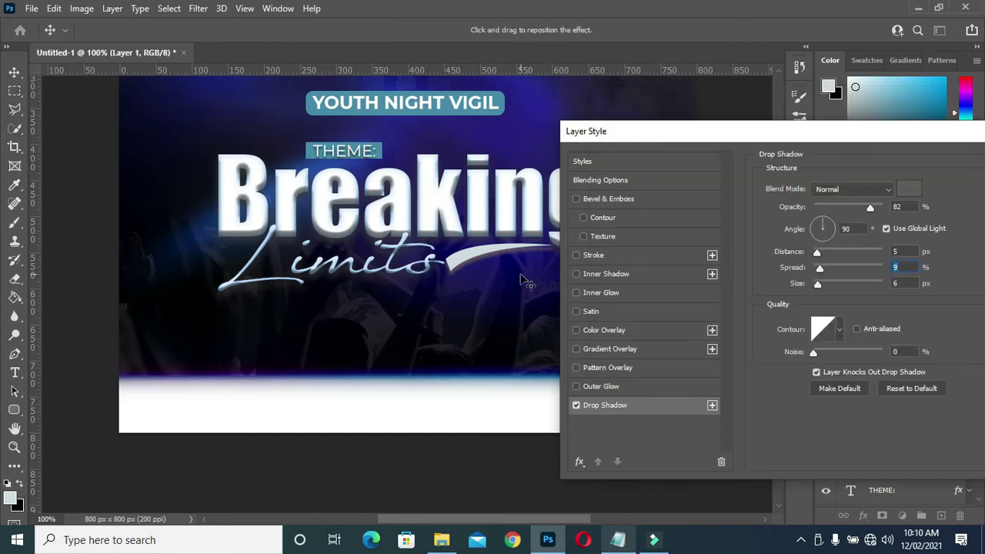
Enable Bevel & Emboss at size 8 with a Linear gloss contour and apply the style.
left_click(616, 200)
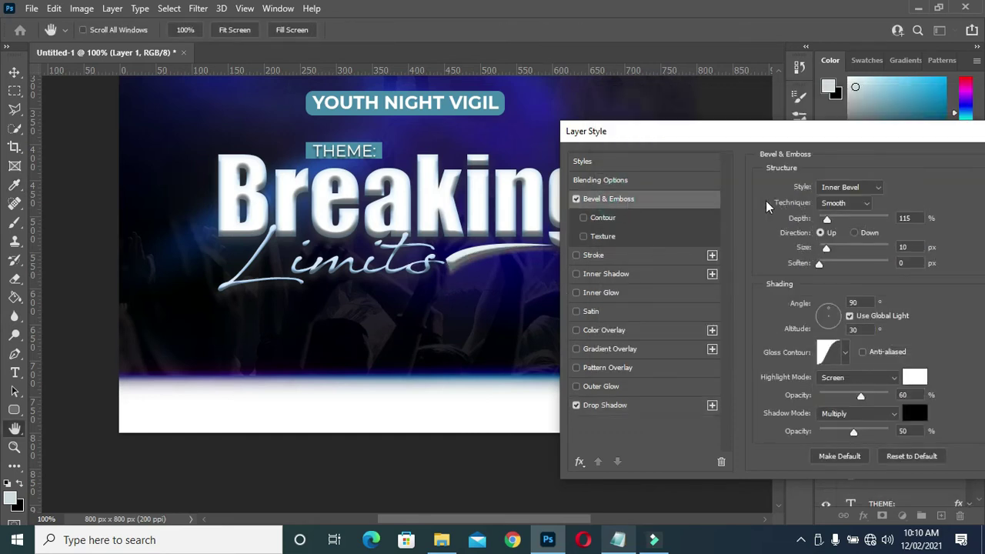
left_click_drag(827, 248, 825, 251)
left_click(845, 353)
left_click(761, 391)
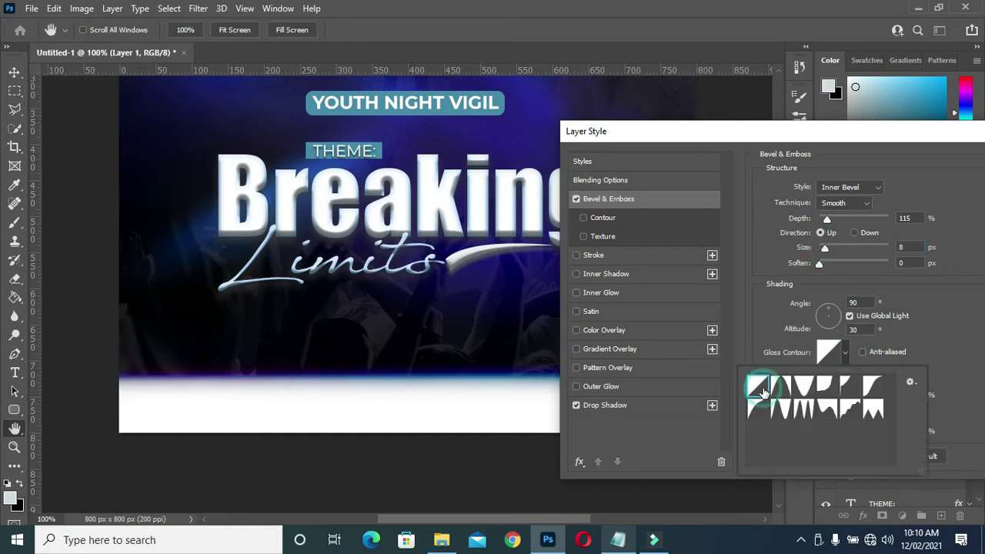
left_click(863, 132)
left_click_drag(863, 131, 681, 132)
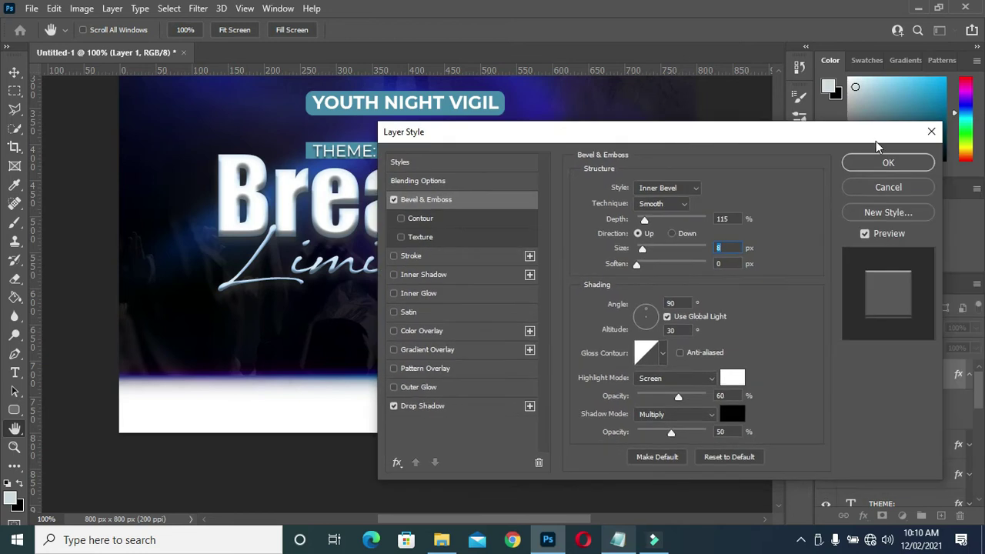
left_click(880, 163)
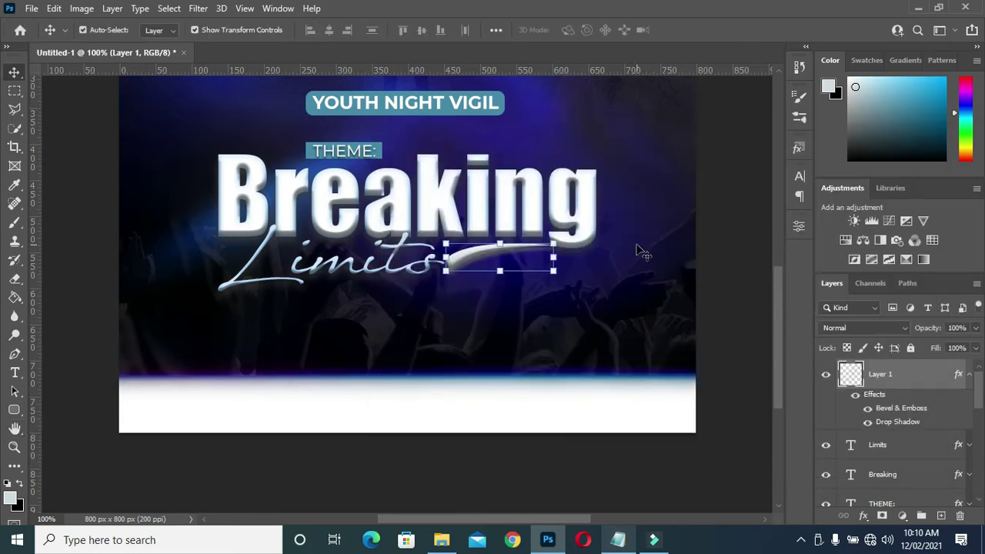
Select the Limits text layer and open its Layer Style dialog.
left_click(727, 245)
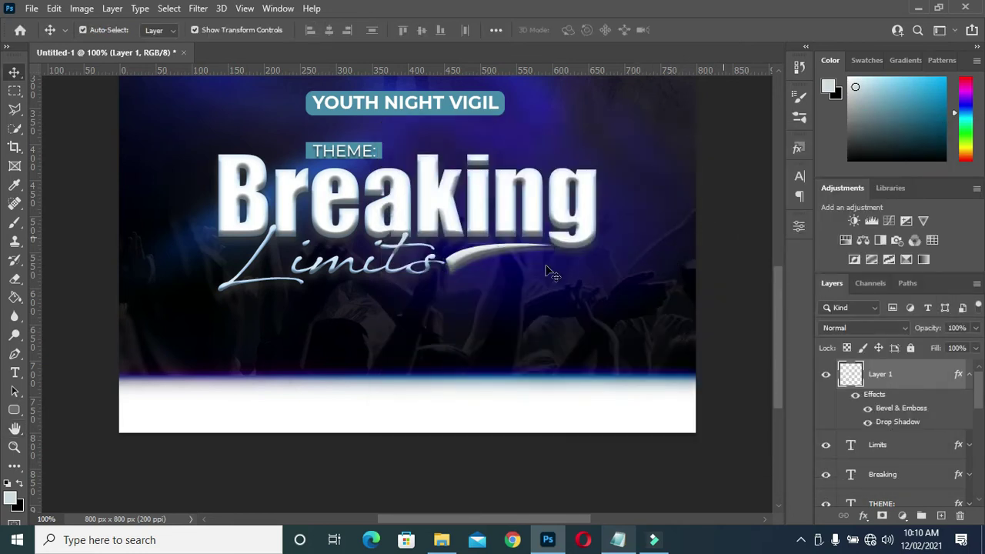
left_click(399, 278)
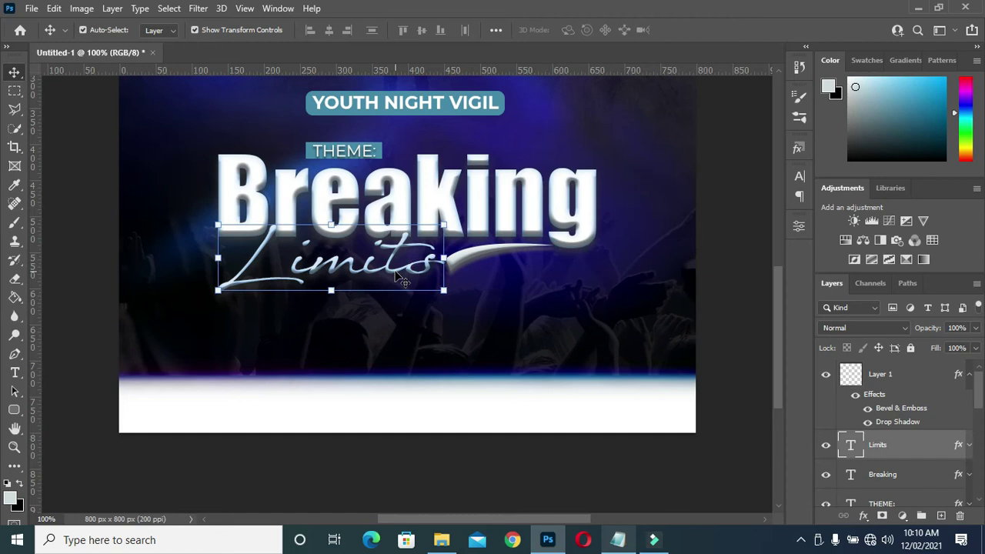
double_click(959, 448)
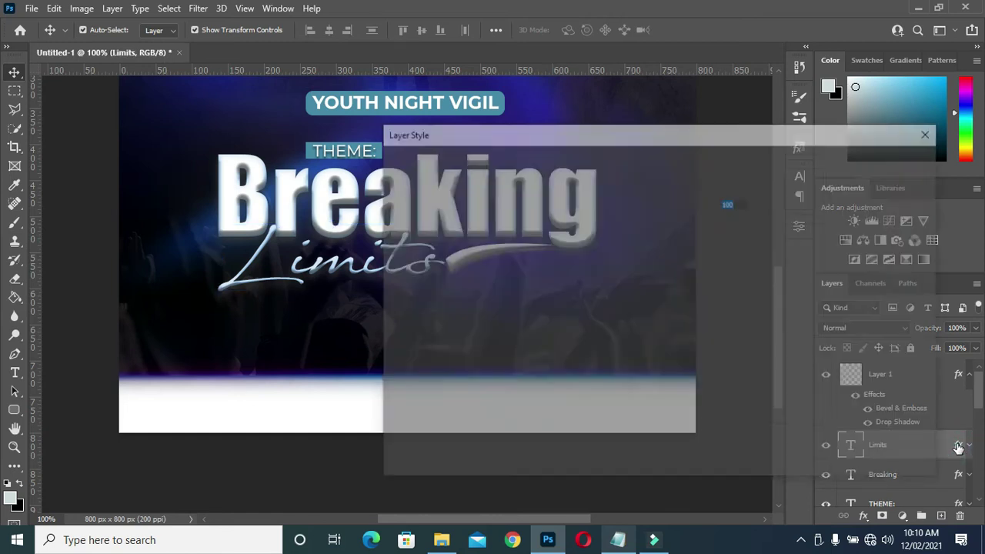
left_click_drag(688, 131, 832, 120)
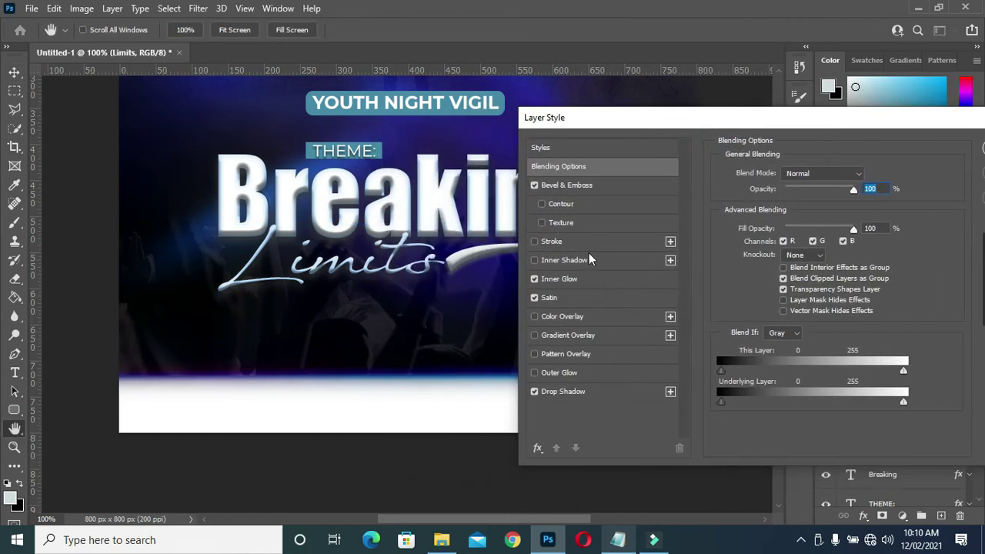
Review the Limits Bevel & Emboss contour and keep its near-black drop shadow colour.
left_click(587, 190)
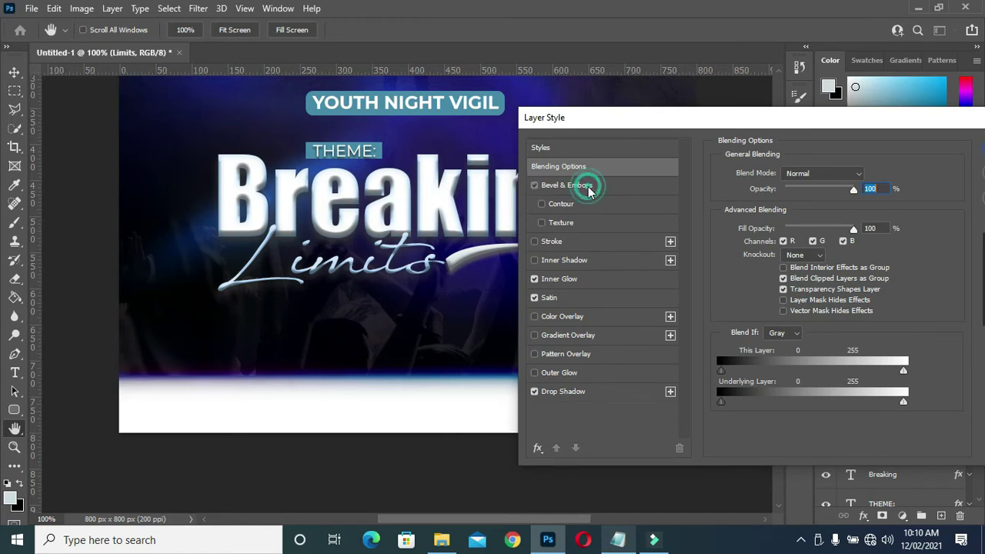
left_click(799, 343)
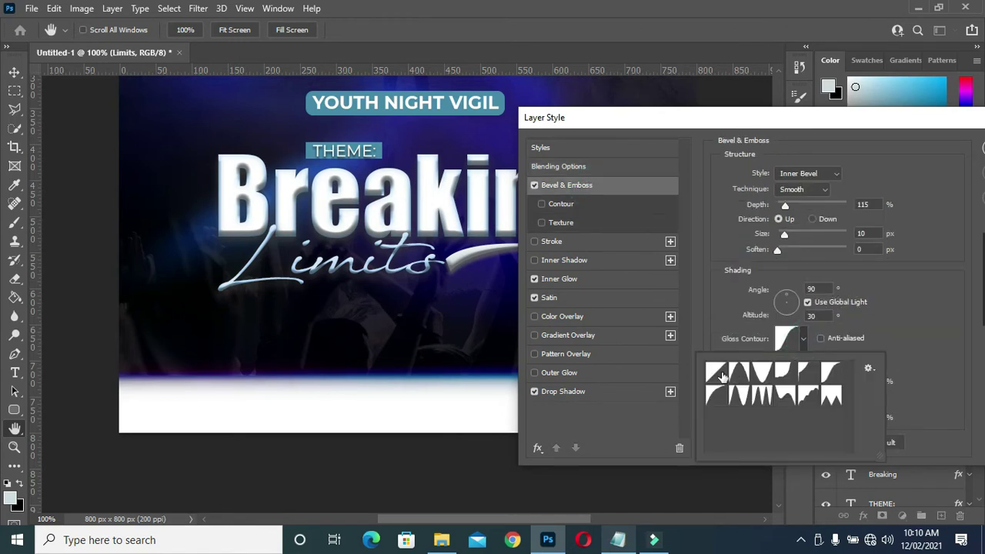
left_click(894, 315)
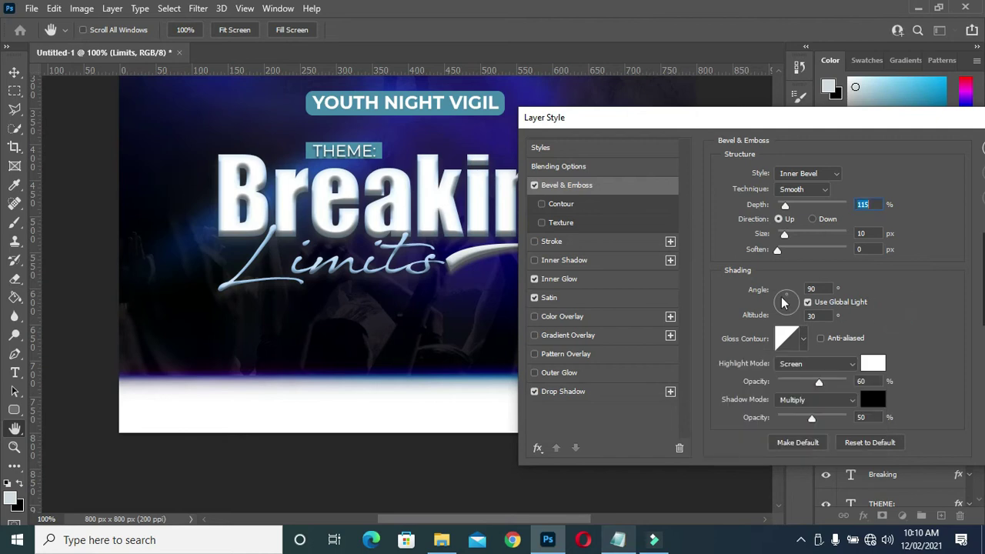
left_click(600, 389)
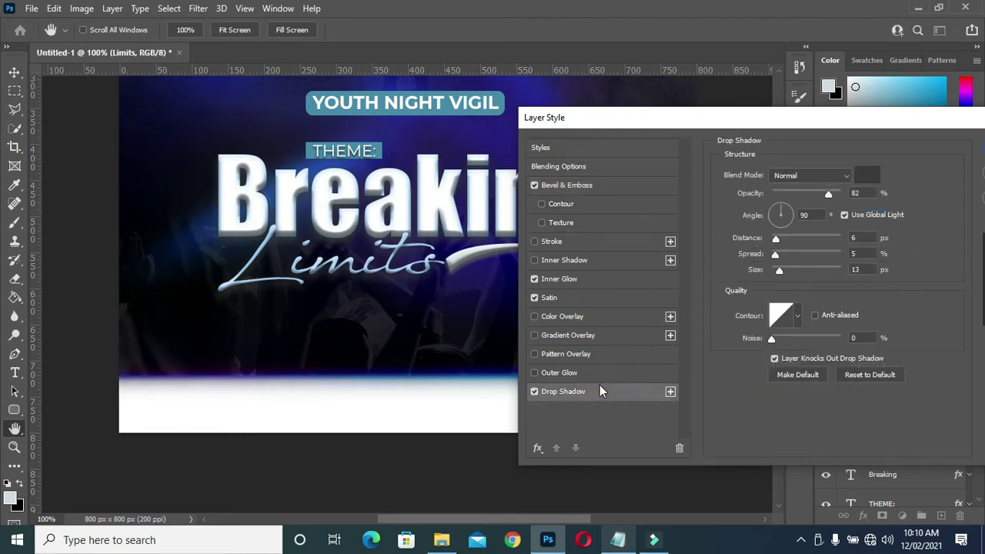
left_click(870, 174)
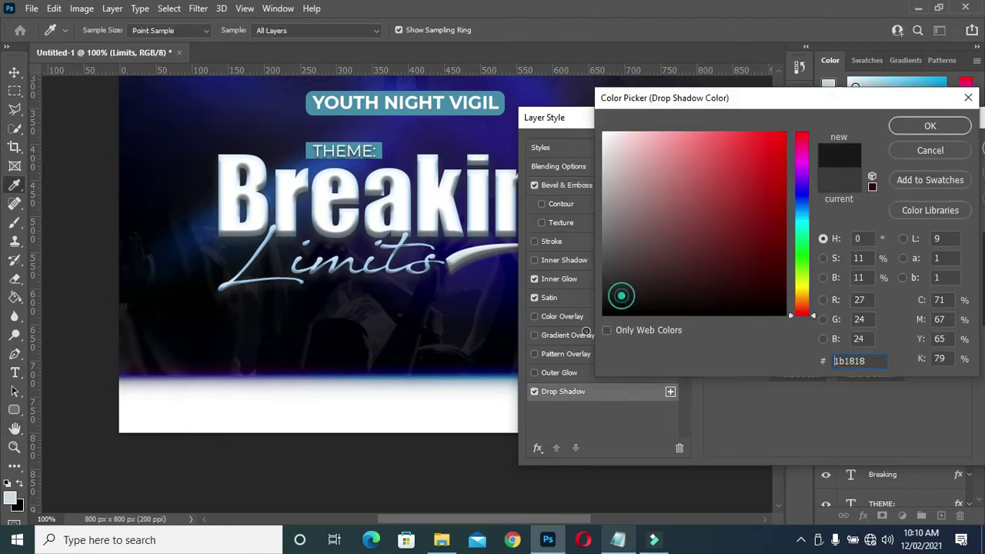
left_click(930, 126)
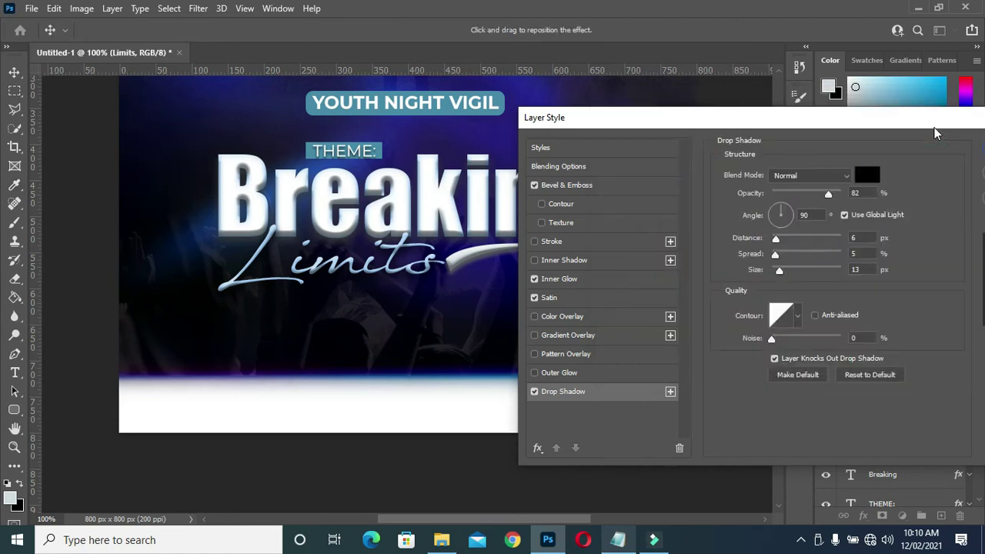
Turn on Inner Shadow and set the Inner Glow colour to d9e0e7 for Limits.
left_click(578, 301)
left_click(587, 260)
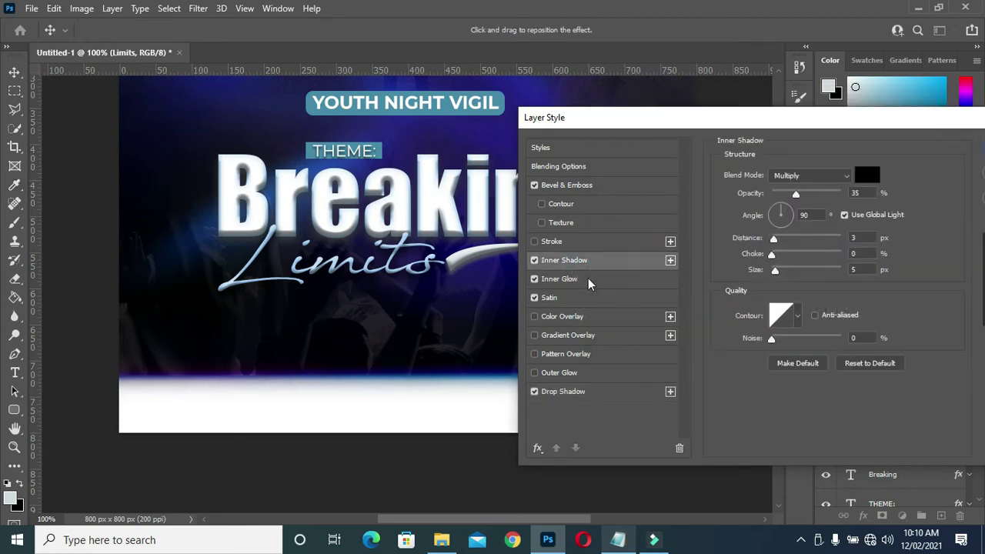
left_click(589, 278)
left_click(753, 225)
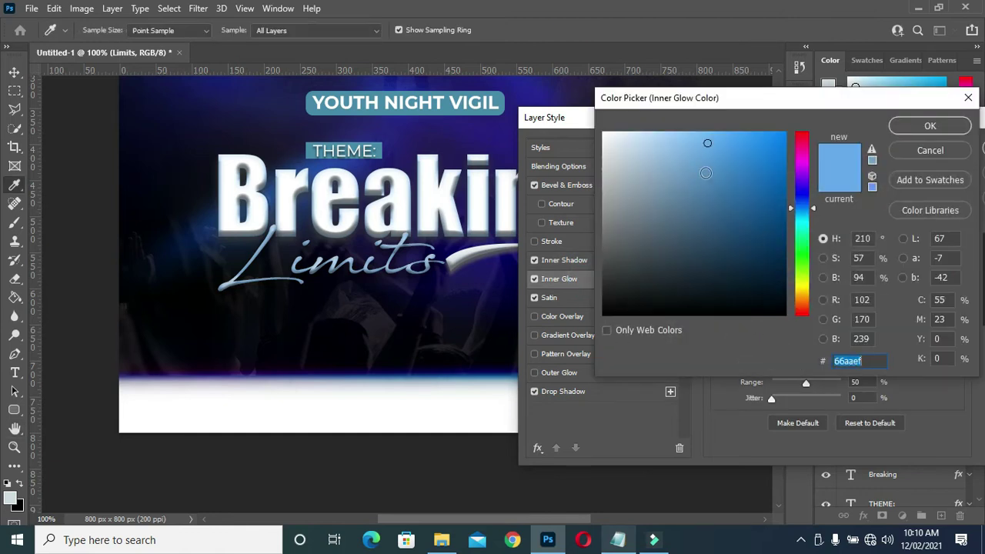
left_click_drag(622, 150, 615, 149)
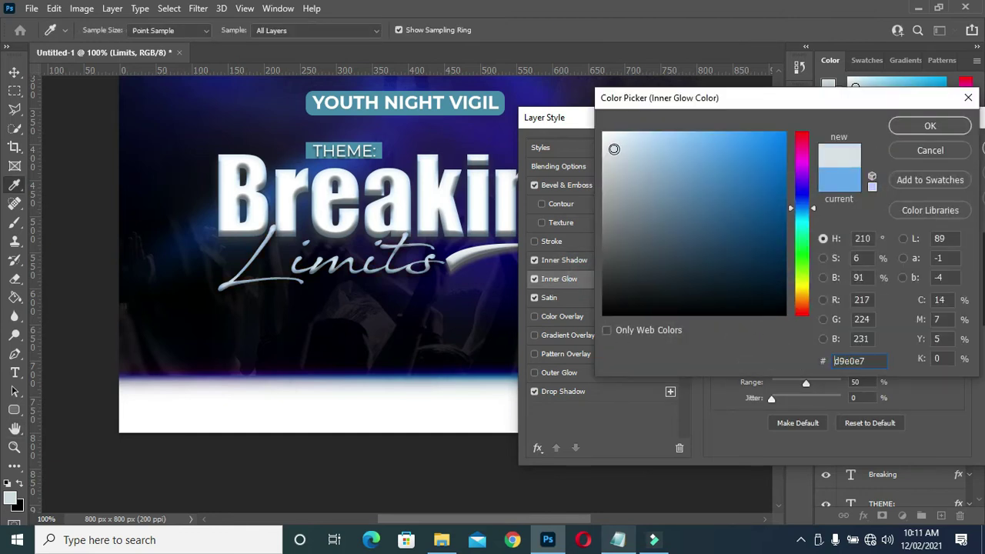
left_click(930, 128)
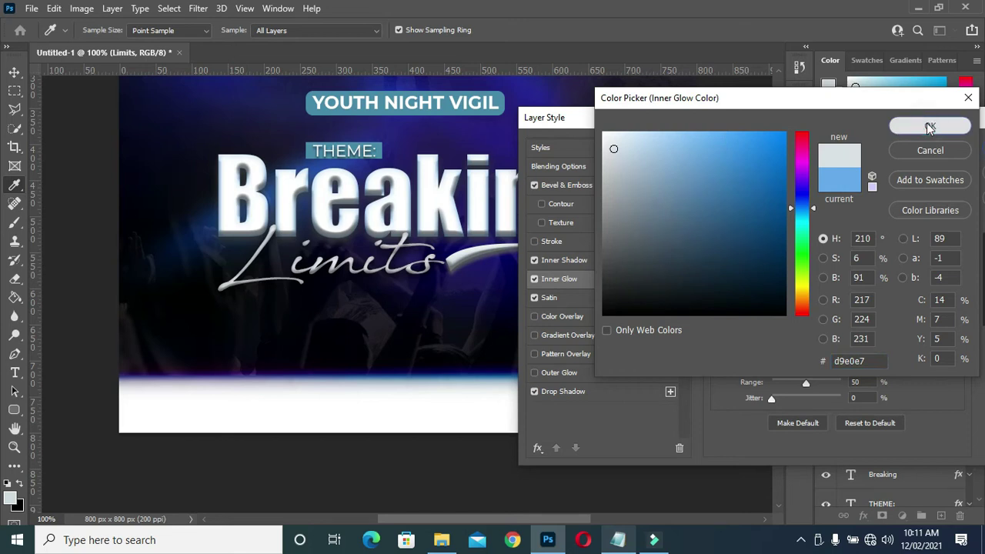
left_click_drag(899, 117, 798, 137)
left_click(928, 168)
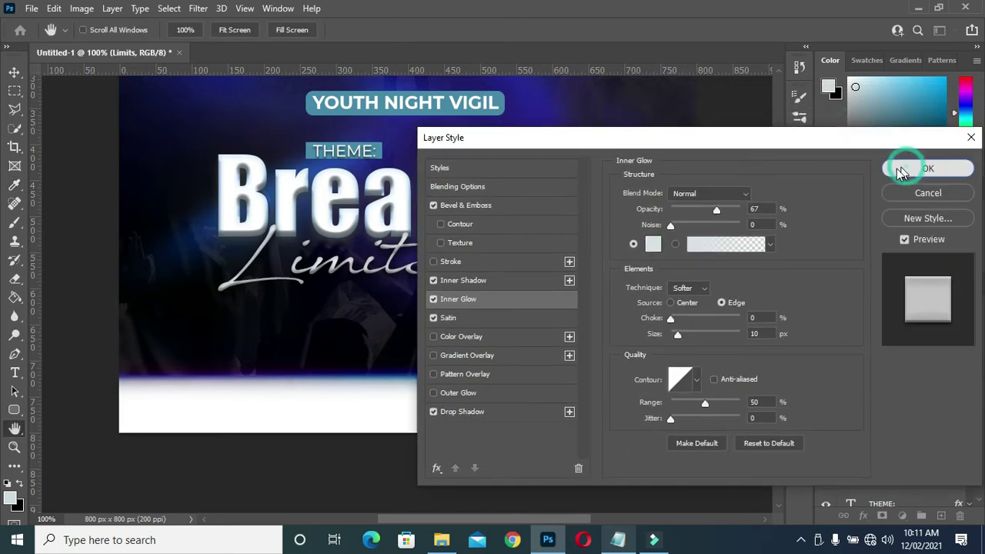
Check the SUNDAY wording in the Notepad notes, then minimize them.
scroll(482, 256, "down", 1)
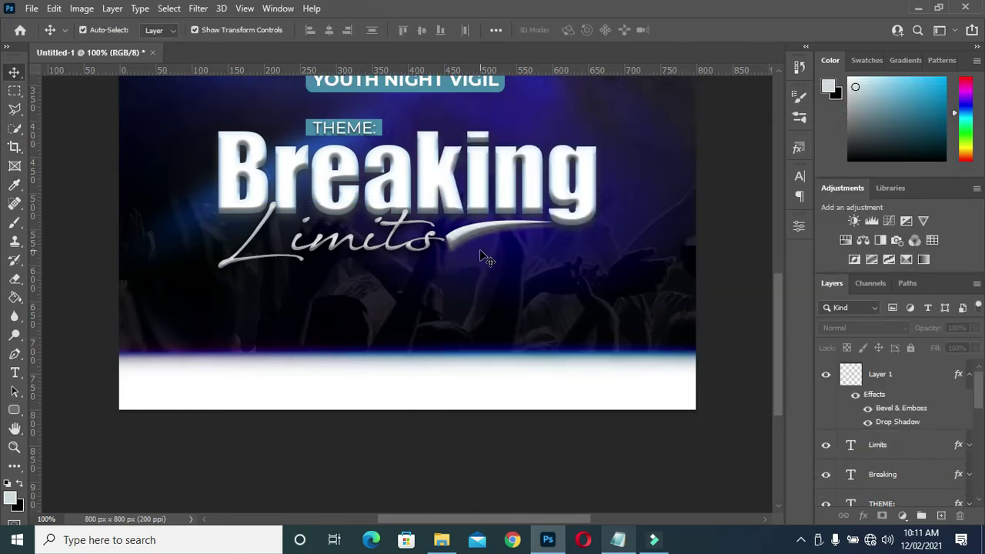
left_click(618, 540)
left_click_drag(178, 285, 140, 287)
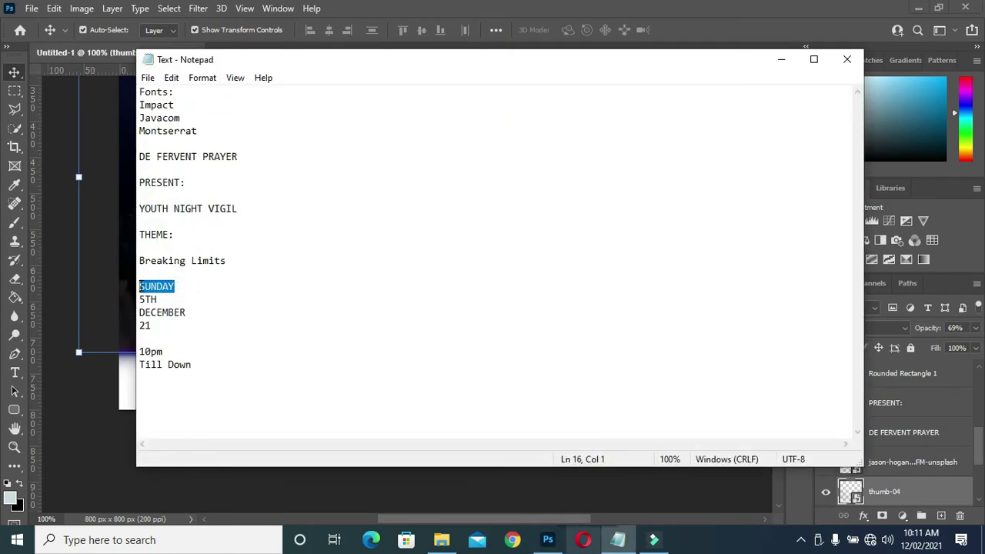
left_click(782, 58)
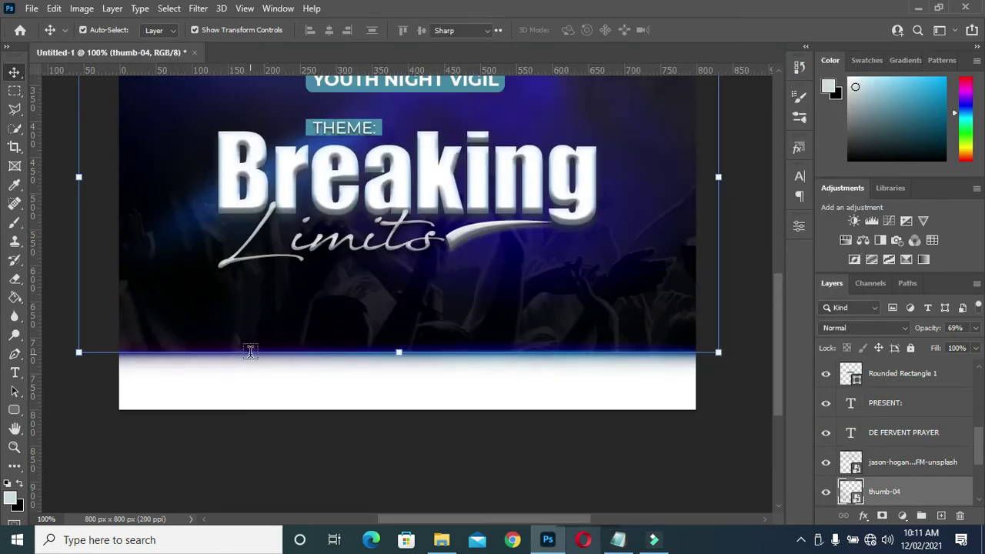
Drag the date and time image file onto the flyer.
key("t")
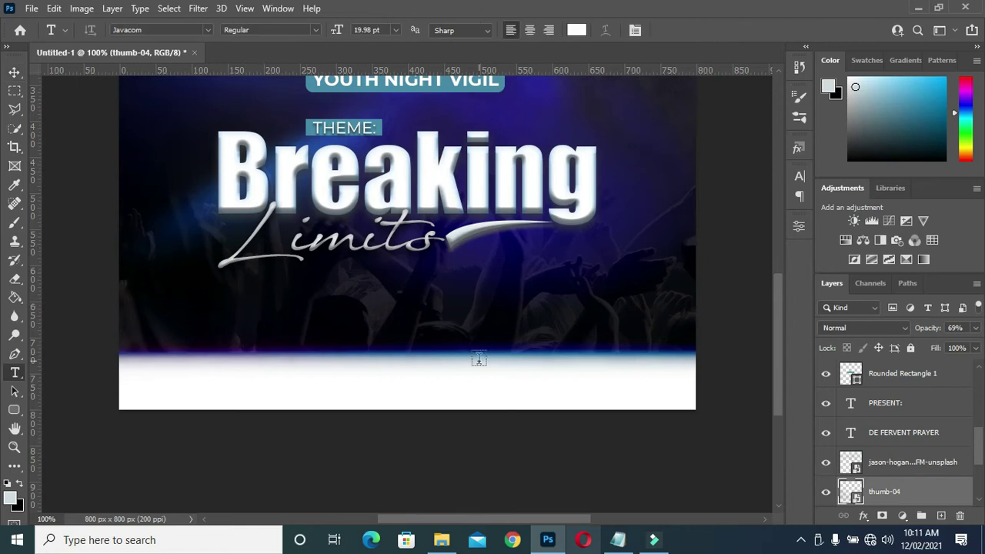
left_click(441, 539)
left_click(578, 234)
left_click_drag(578, 235, 114, 310)
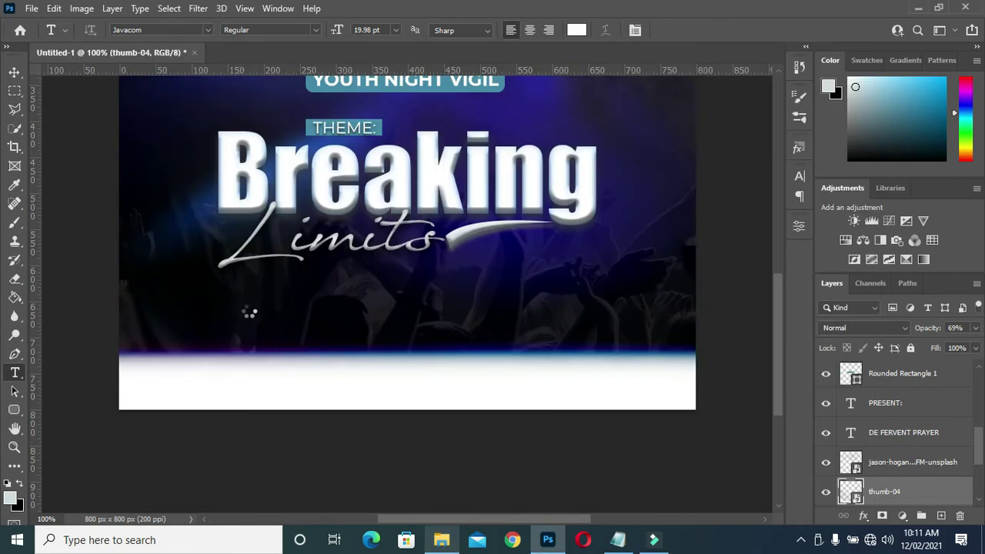
Scale the date and time icon to about 4.53% and position it just below Limits.
mouse_move(695, 241)
left_mouse_down()
mouse_move(382, 272)
mouse_move(223, 262)
mouse_move(324, 309)
left_mouse_up()
left_click_drag(344, 241, 292, 312)
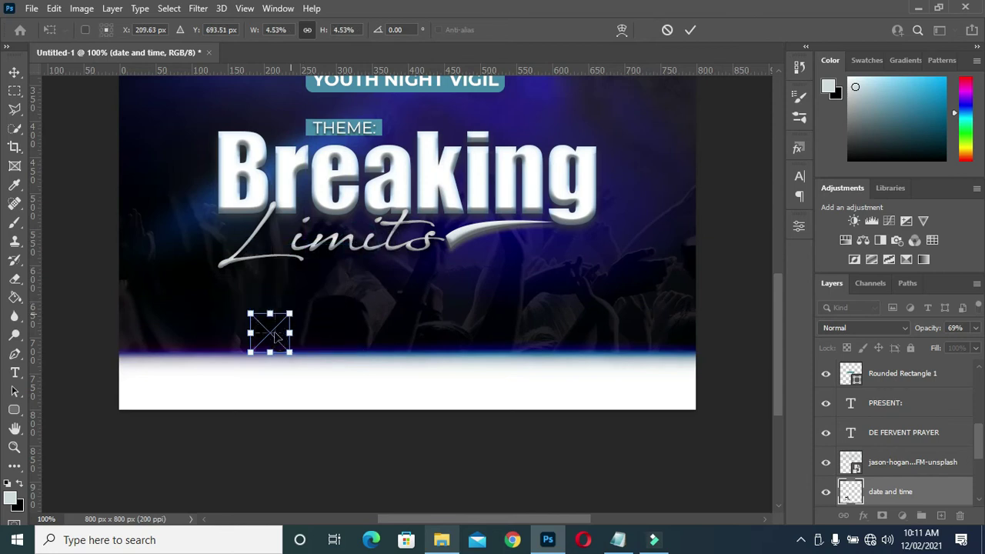
left_click_drag(273, 331, 269, 299)
left_click_drag(383, 295, 466, 295)
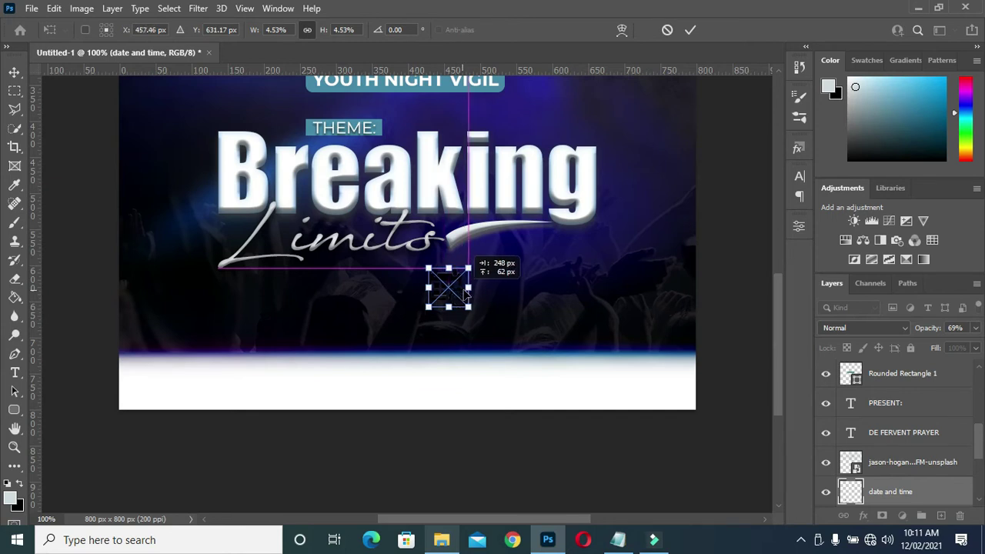
left_click_drag(460, 293, 477, 294)
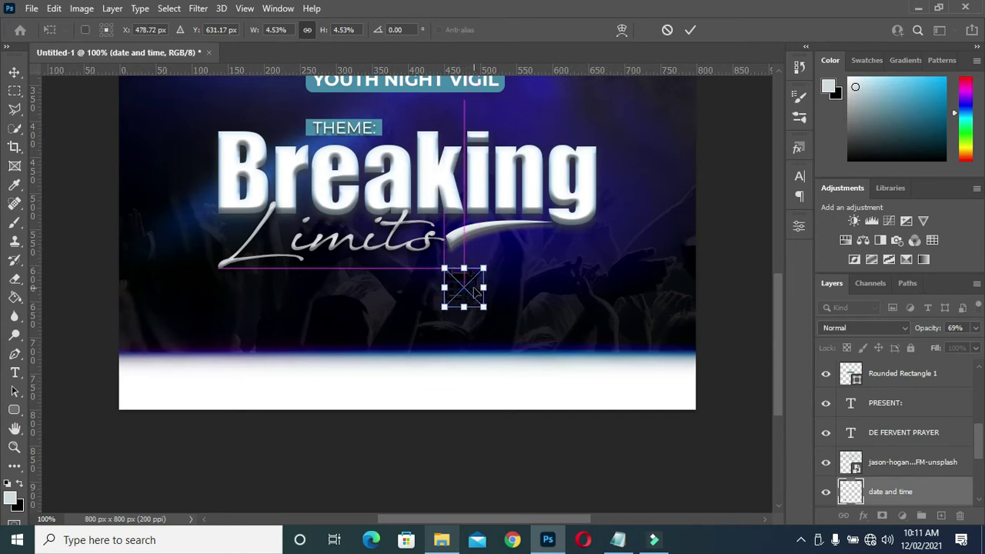
left_click(690, 30)
key("t")
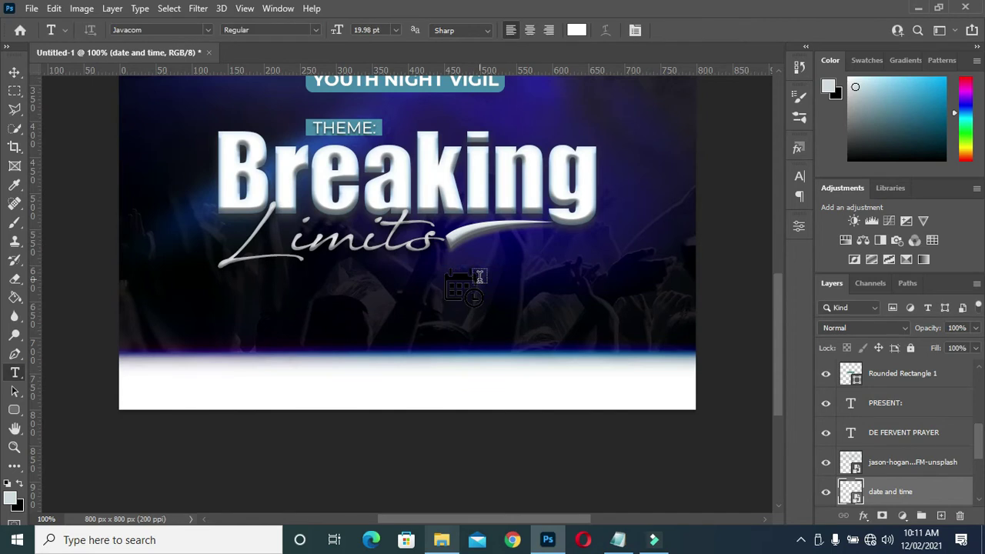
left_click(82, 9)
mouse_move(105, 45)
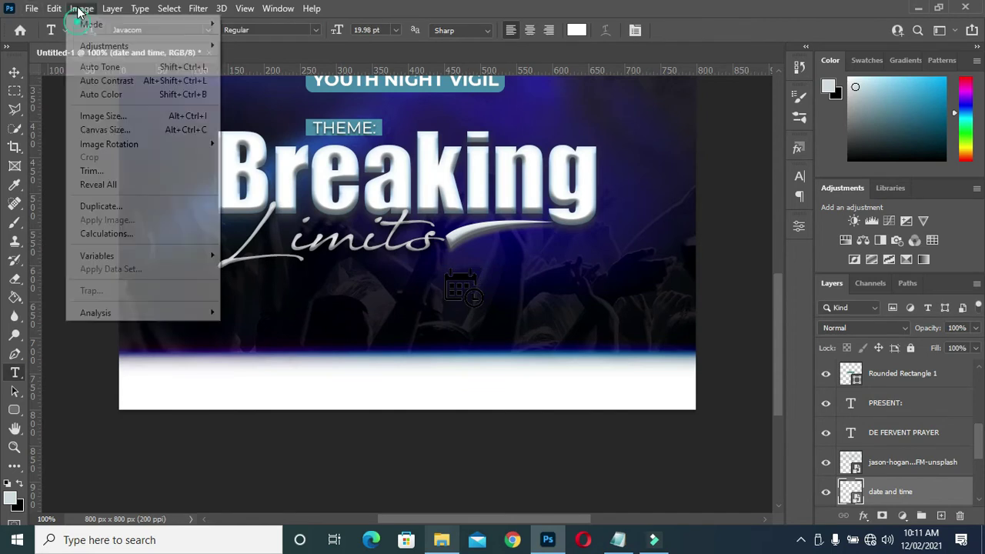
Make the calendar icon pure white with Hue/Saturation Lightness +100.
left_click(259, 123)
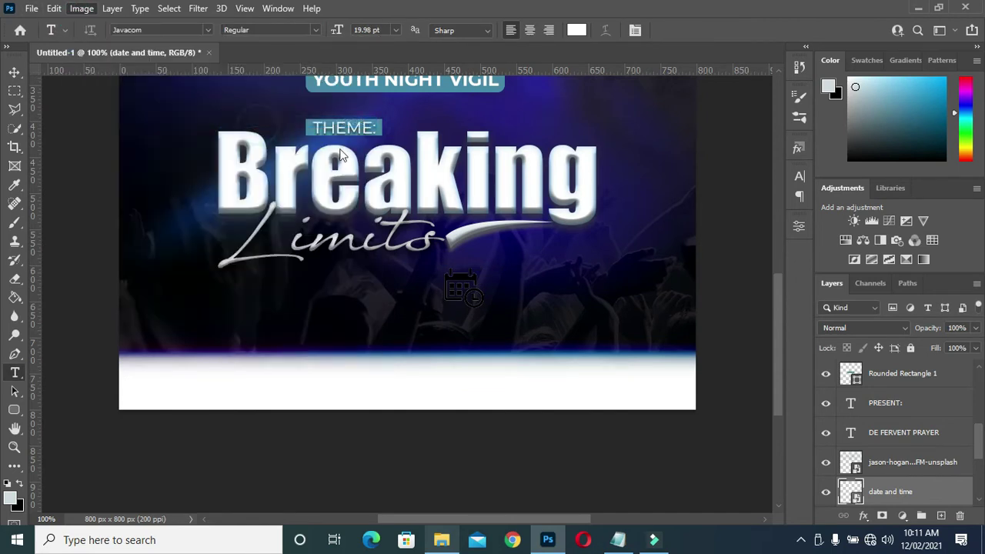
left_click_drag(451, 249, 468, 250)
left_click_drag(543, 258, 602, 140)
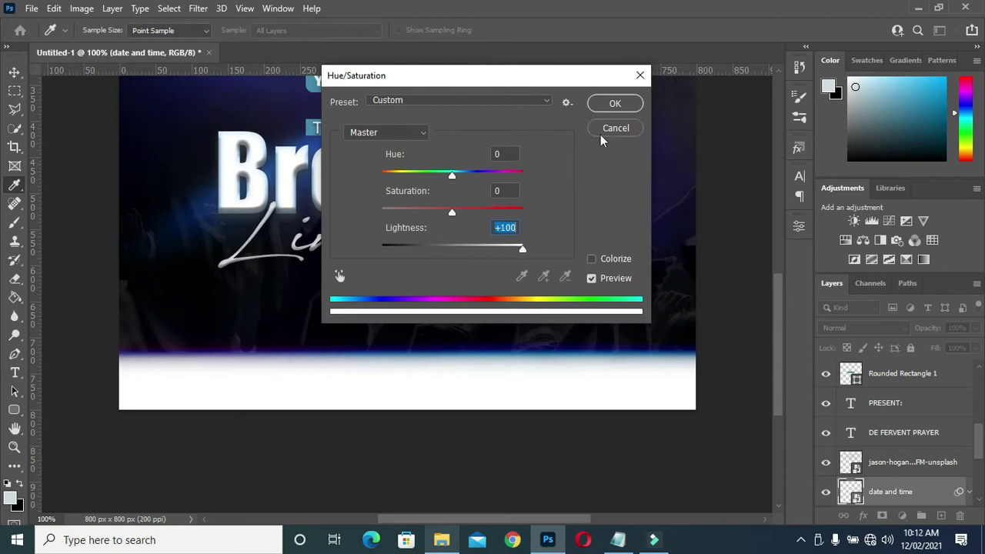
left_click(613, 104)
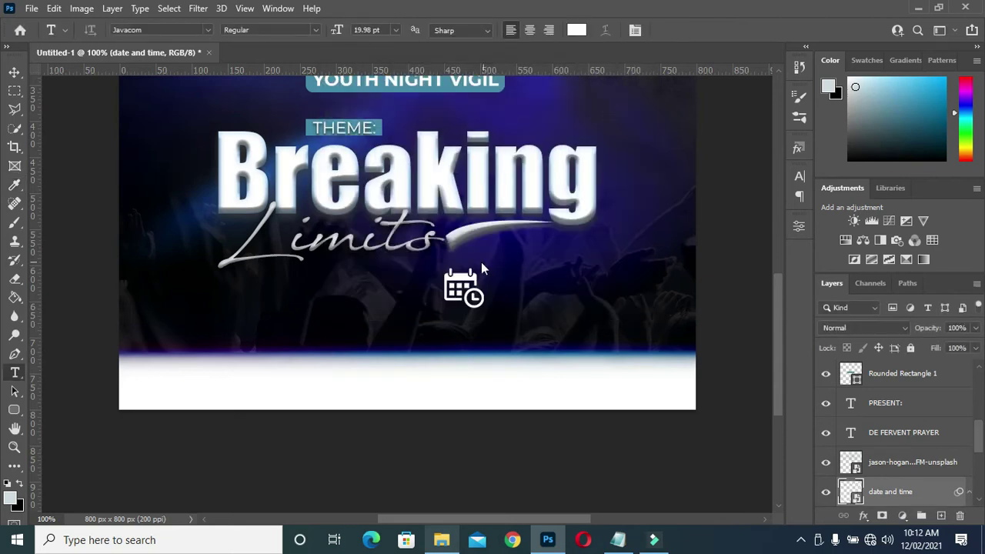
Shrink the calendar icon slightly to about 3.67%.
left_click(14, 72)
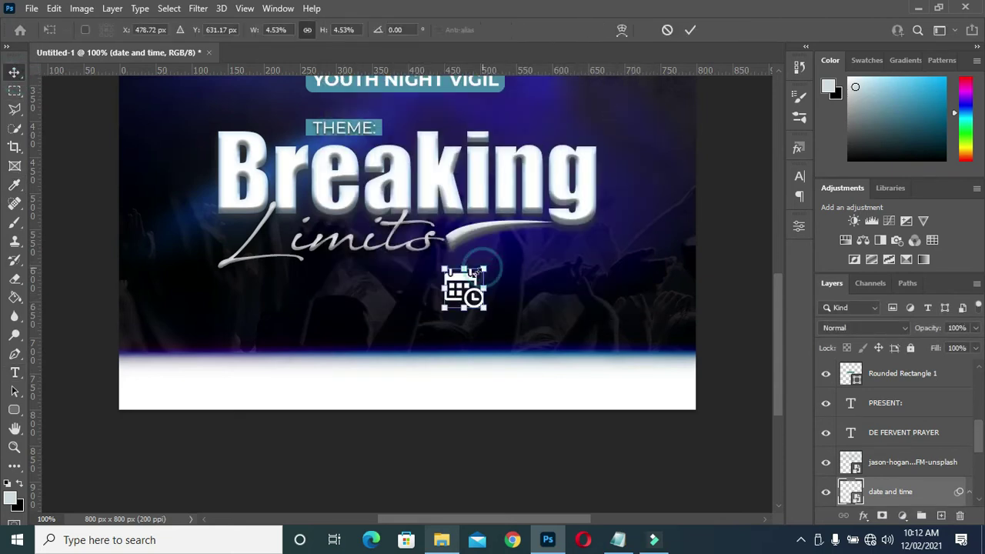
left_click_drag(484, 268, 477, 275)
left_click(691, 30)
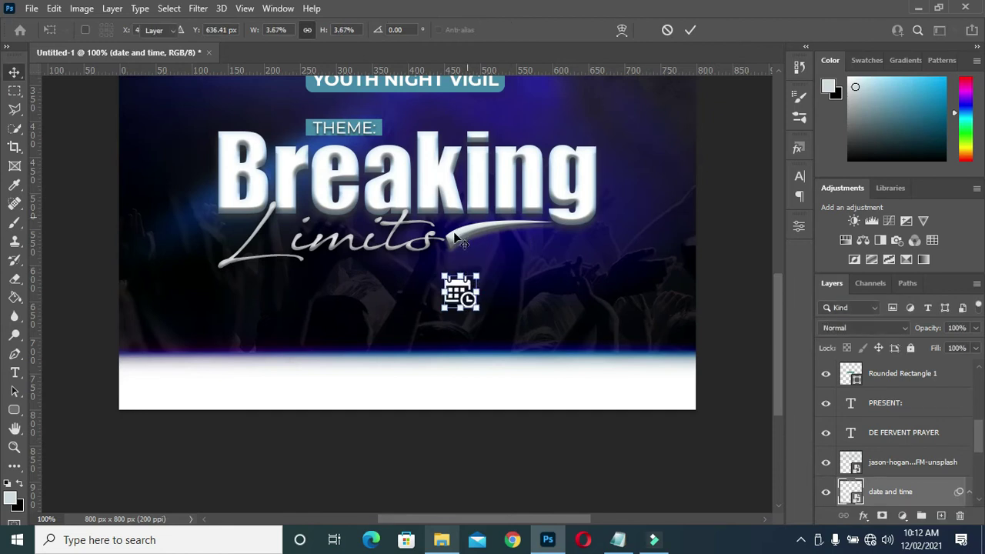
key("t")
left_click(497, 289)
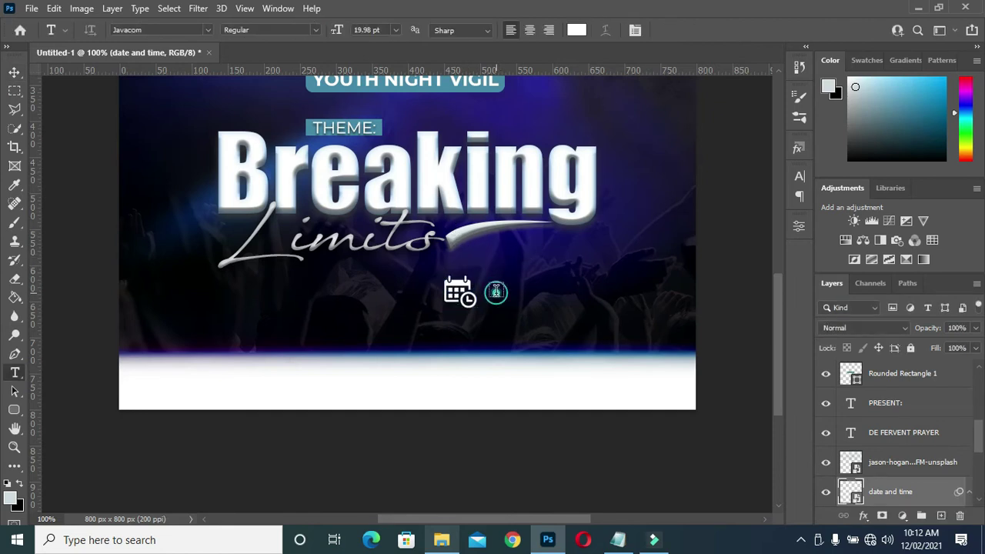
Type SUNDAY beside the calendar icon in the Impact font.
left_click(543, 285)
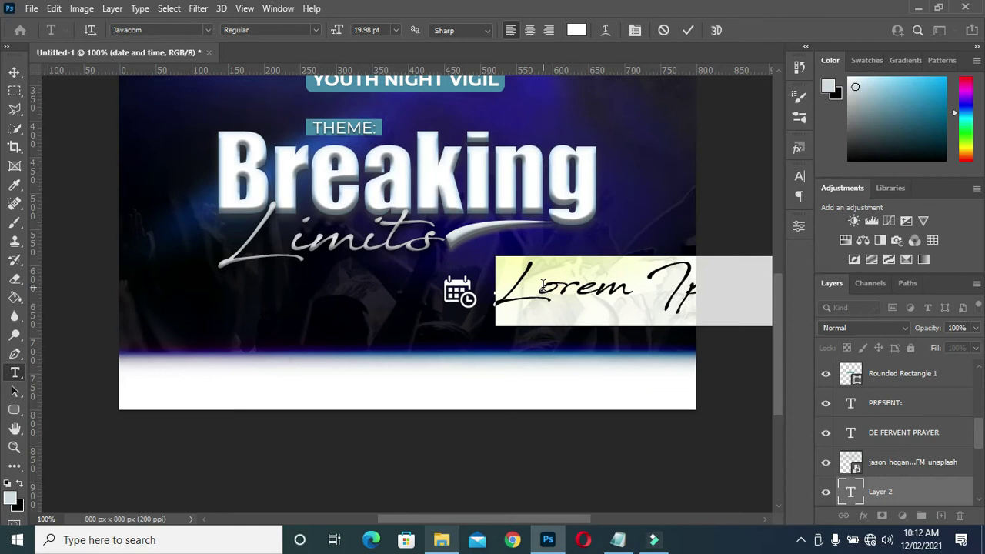
left_click(208, 30)
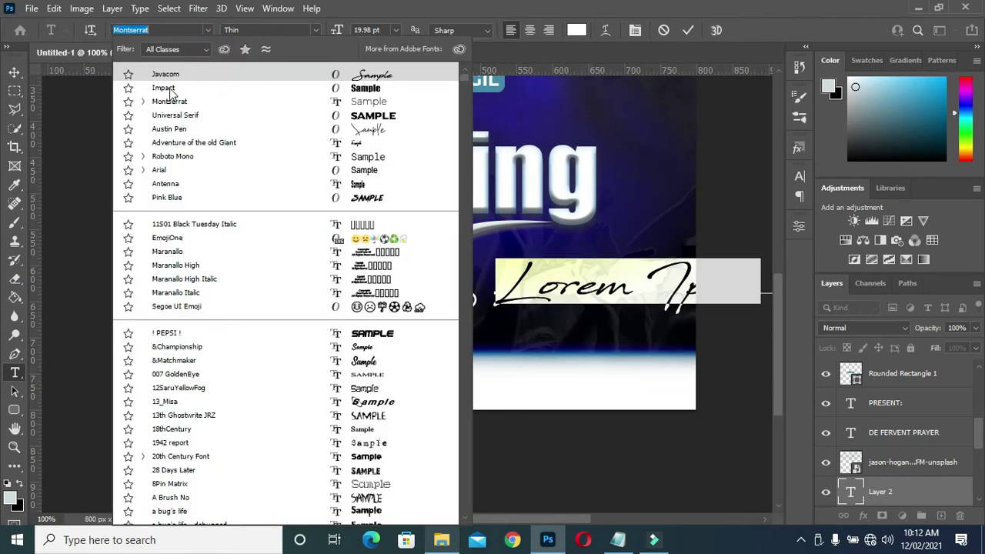
left_click(171, 101)
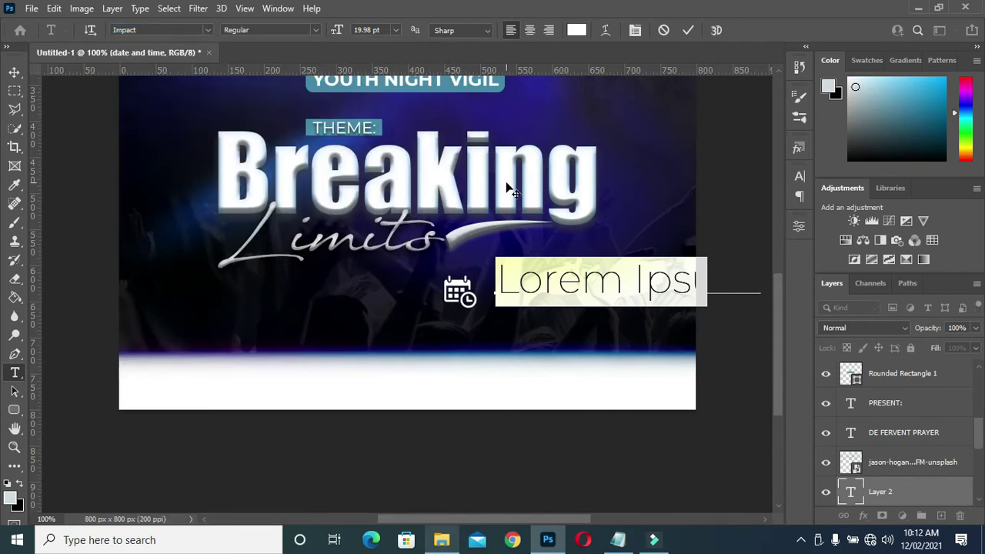
key("Return")
type("SUNDAY")
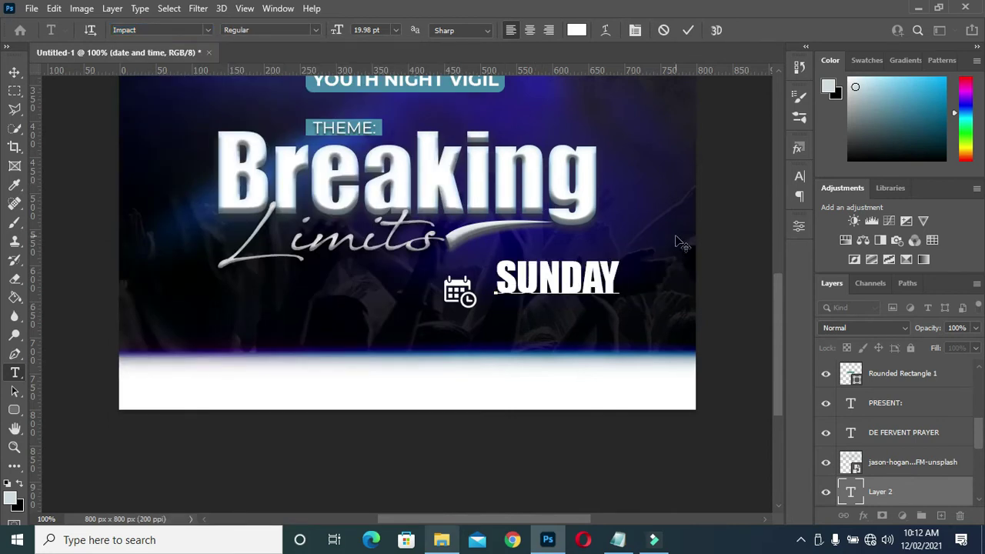
left_click(690, 30)
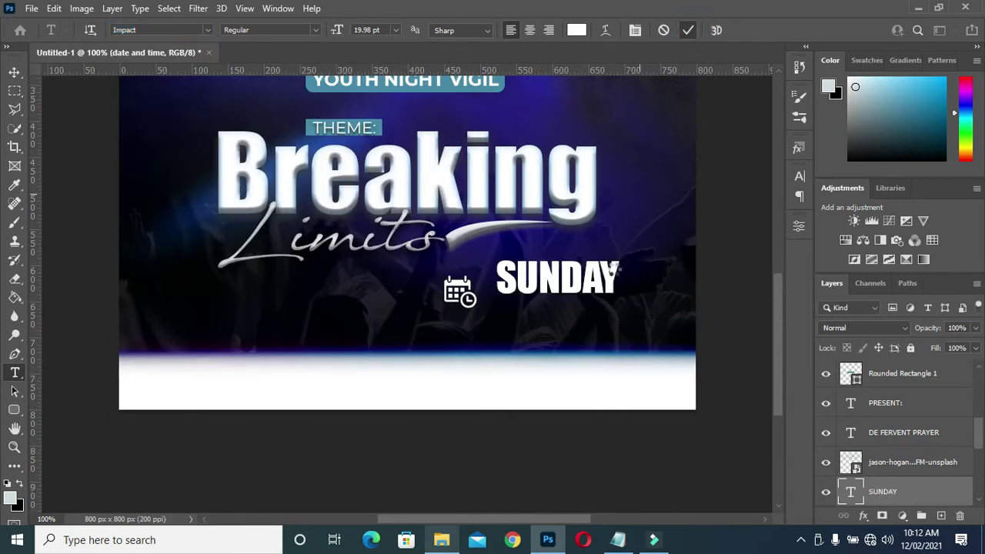
Change SUNDAY's font to Montserrat Bold in the Character panel.
left_click(799, 177)
left_click(714, 198)
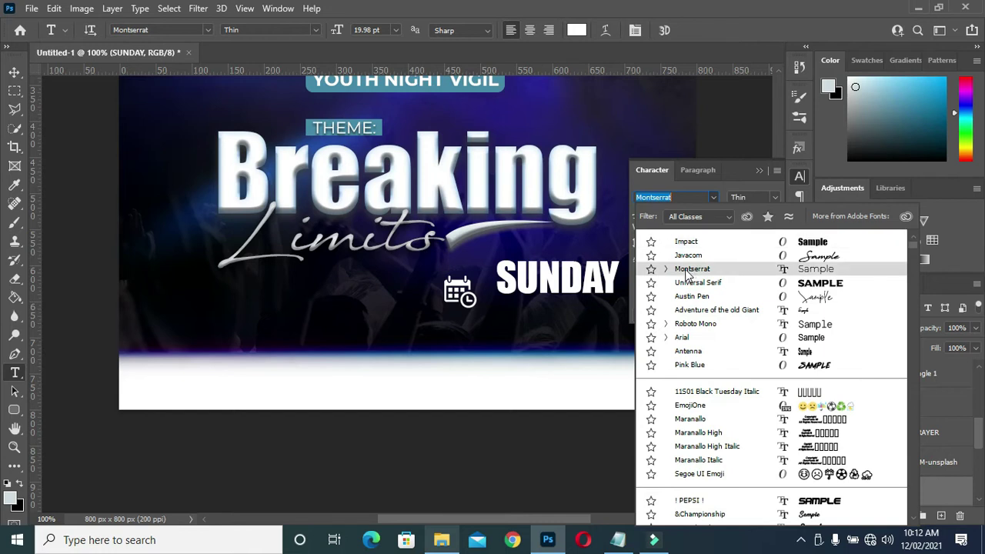
left_click(682, 270)
left_click(774, 197)
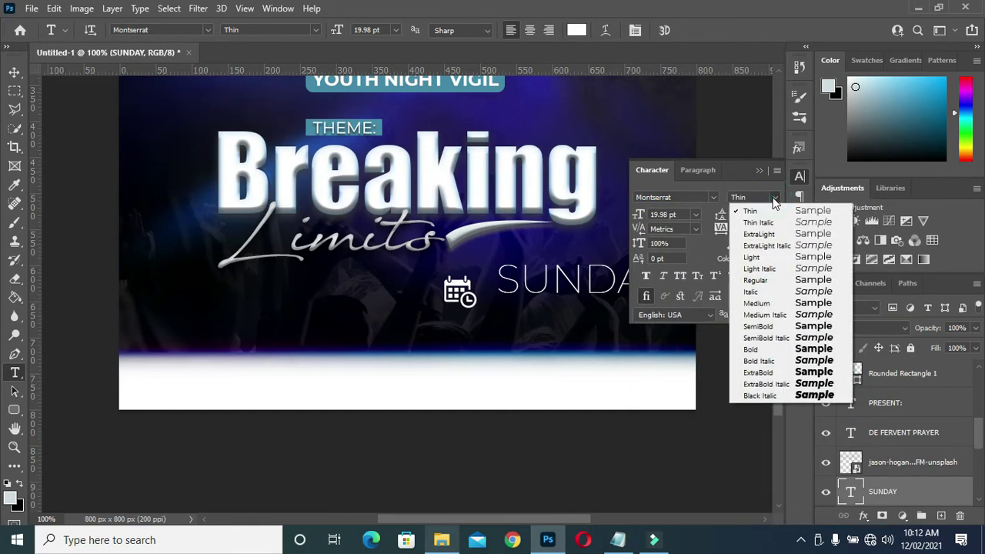
left_click(768, 352)
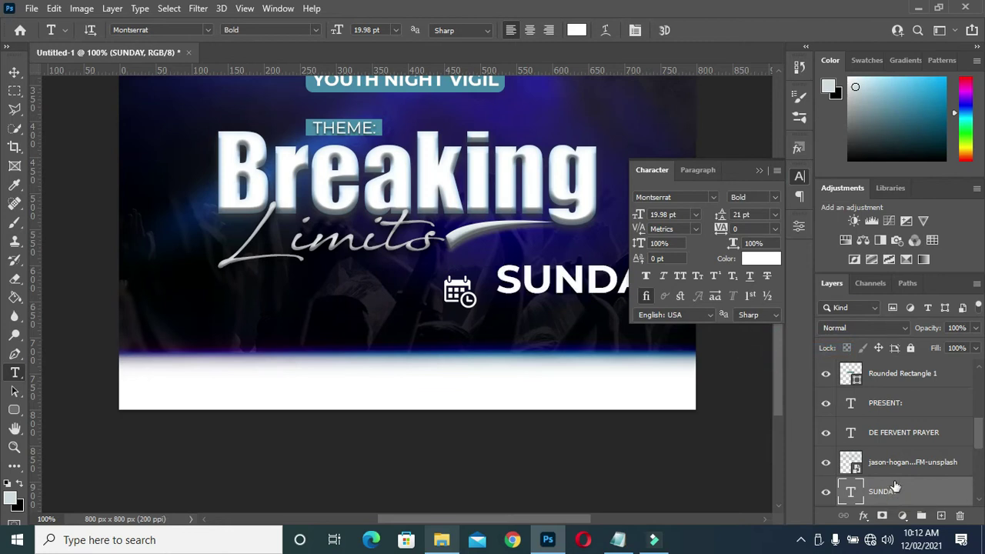
scroll(892, 486, "down", 4)
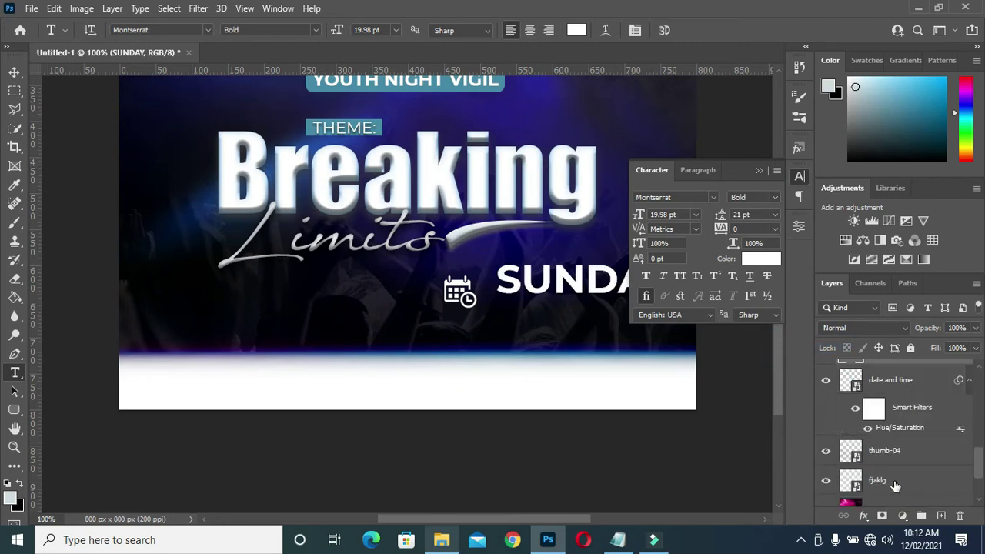
Drag the SUNDAY layer directly above the date and time layer and reselect SUNDAY.
left_click(970, 381)
scroll(916, 477, "up", 5)
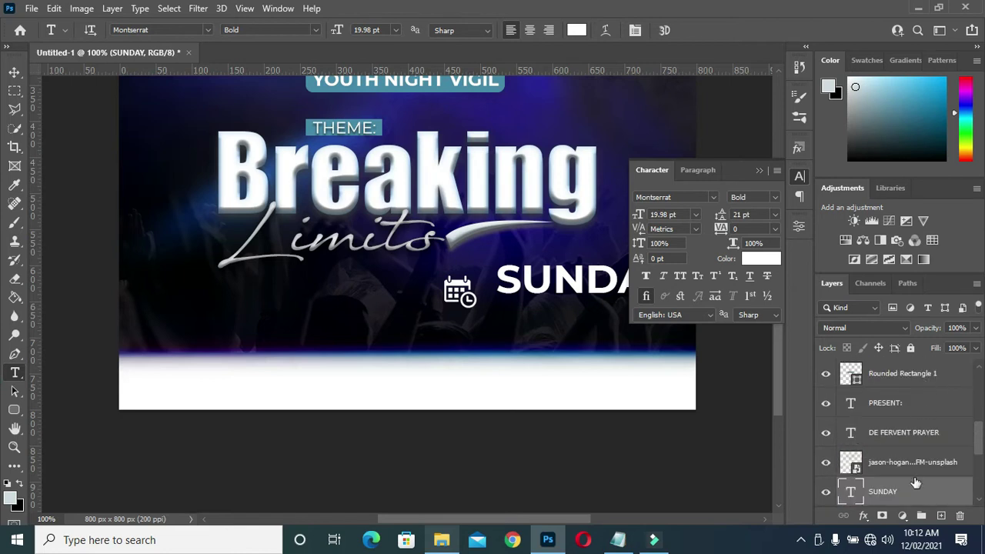
scroll(919, 450, "down", 2)
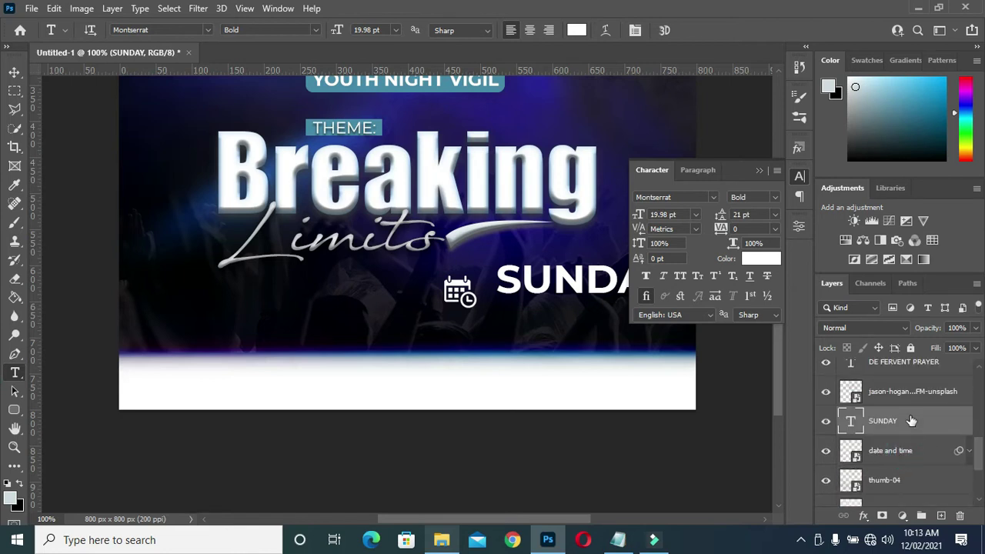
left_click(912, 421, "ctrl")
left_click_drag(912, 421, 909, 330)
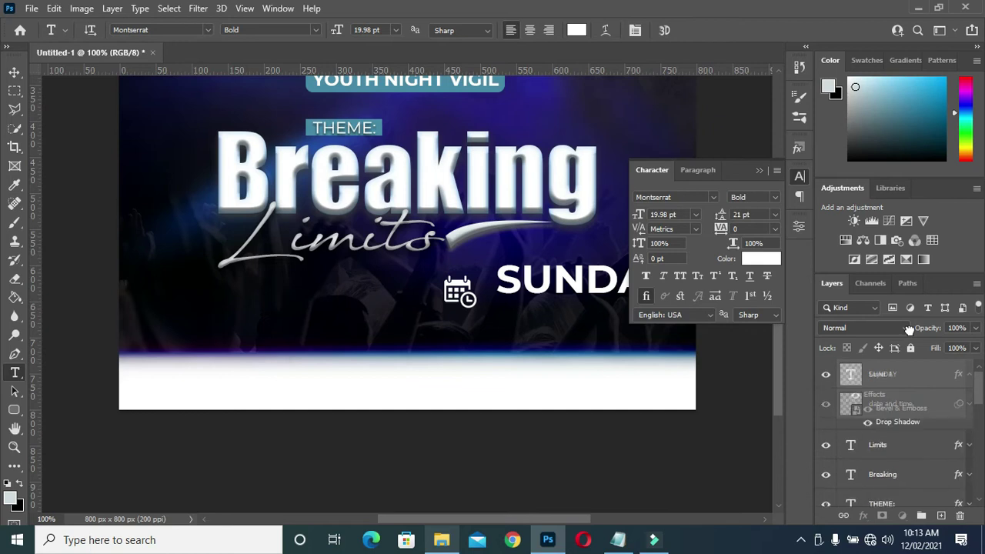
left_click_drag(909, 349, 896, 365)
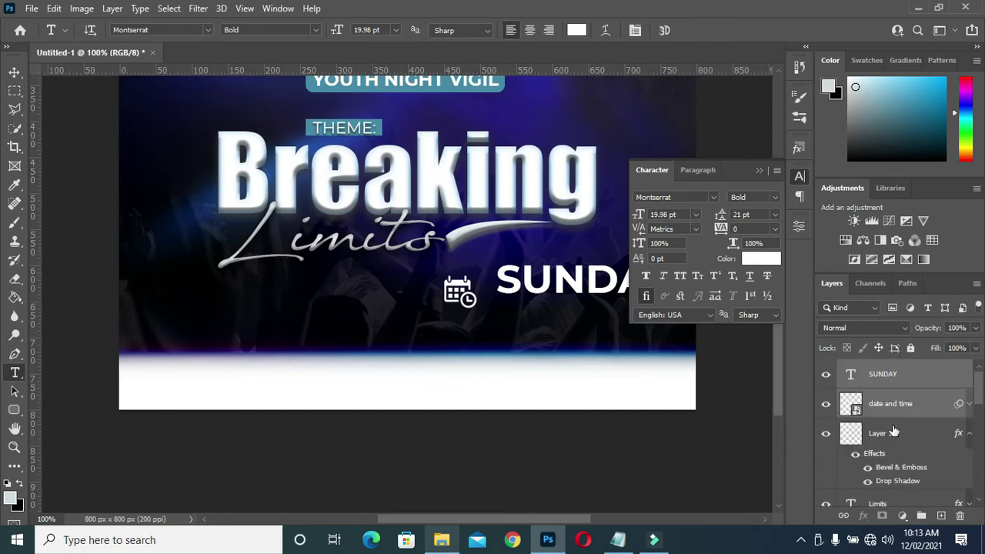
left_click(970, 434)
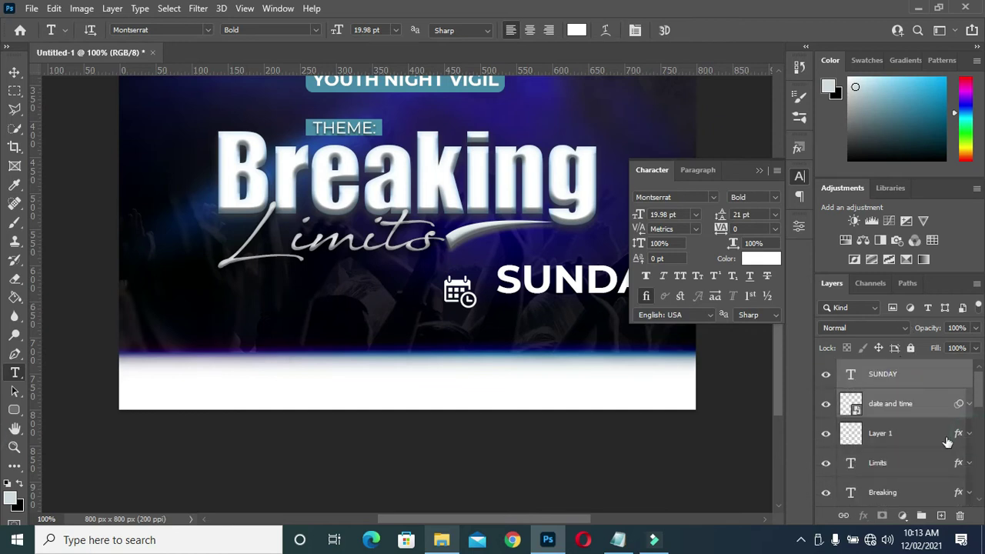
left_click(893, 434)
left_click(878, 374)
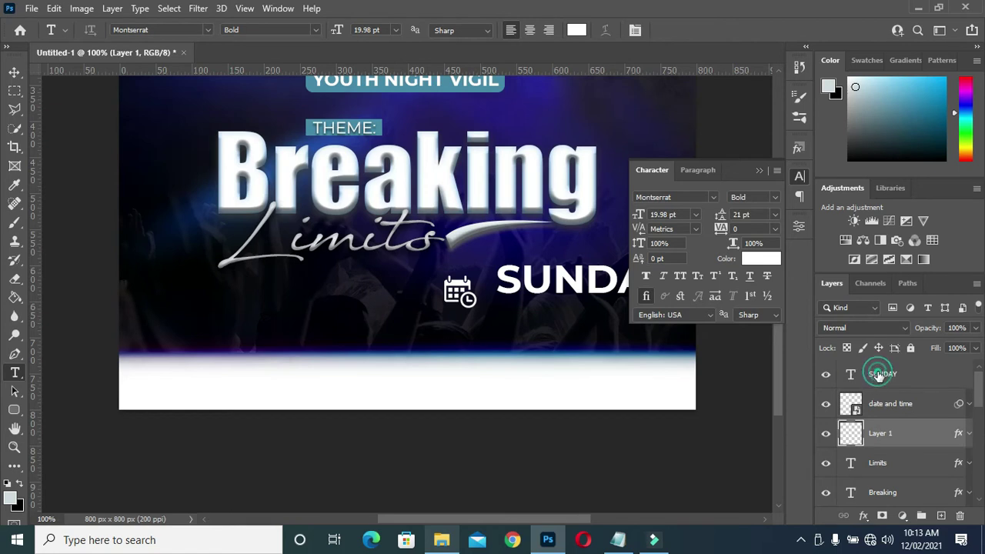
left_click(759, 170)
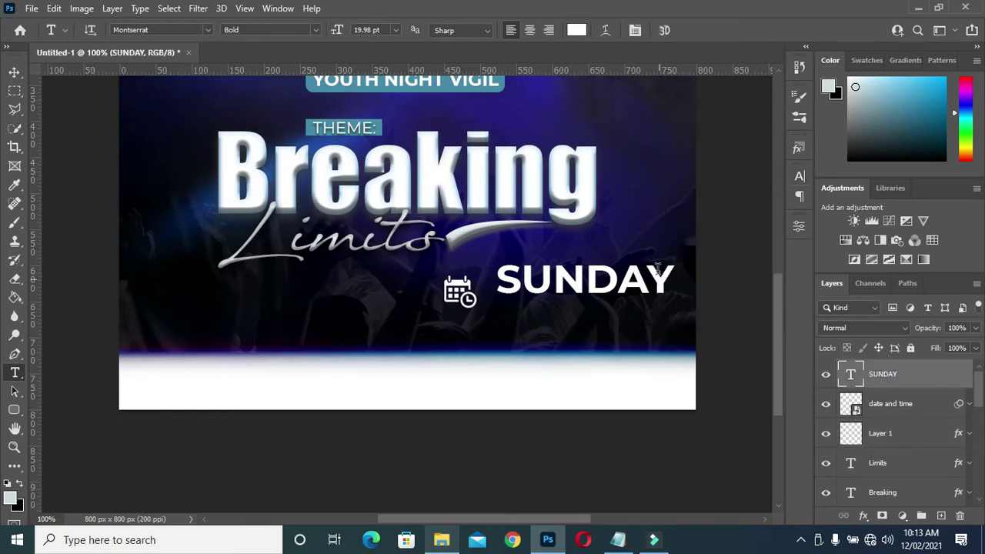
key("v")
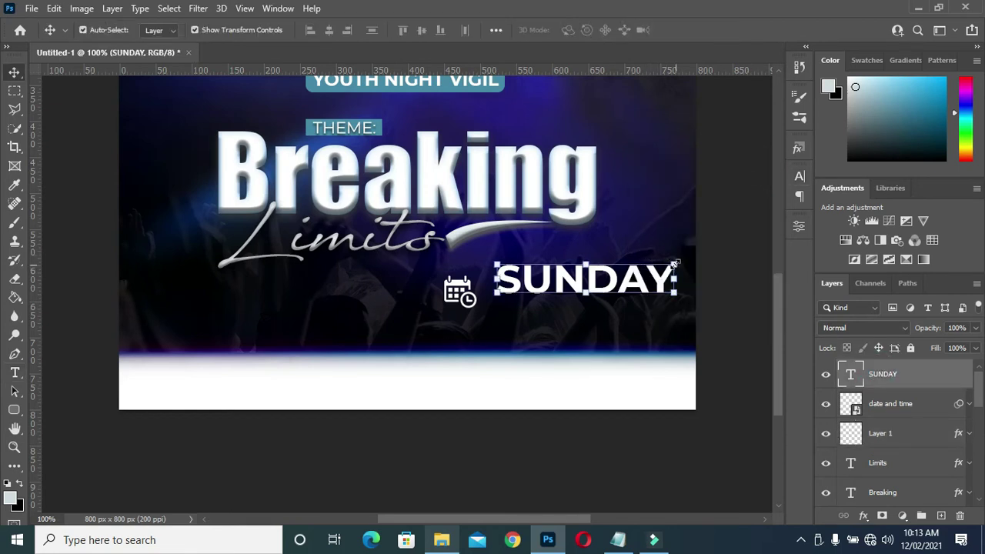
Scale SUNDAY down to about 34% beside the calendar icon.
mouse_move(674, 264)
left_mouse_down()
mouse_move(582, 282)
mouse_move(526, 271)
left_mouse_up()
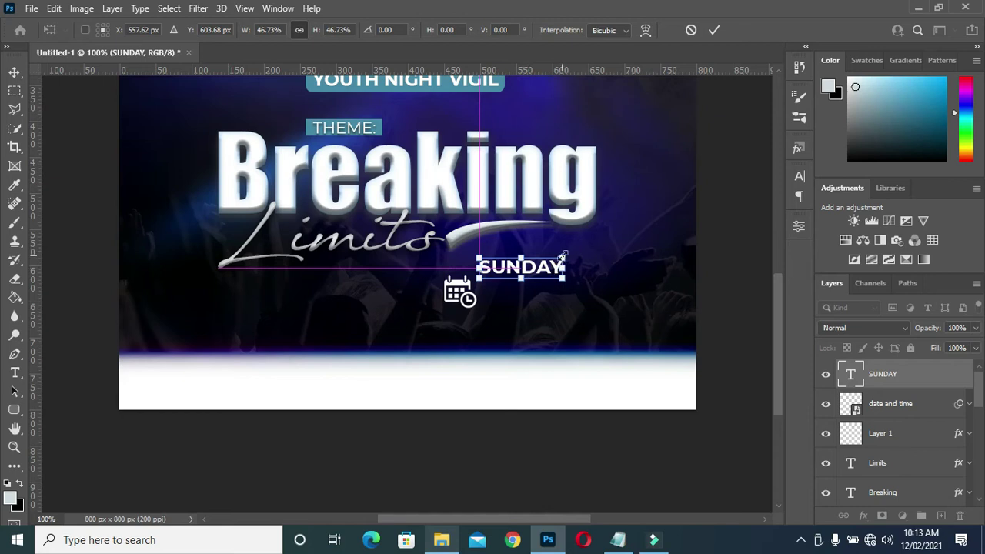
mouse_move(564, 260)
left_mouse_down()
mouse_move(530, 270)
mouse_move(546, 268)
left_mouse_up()
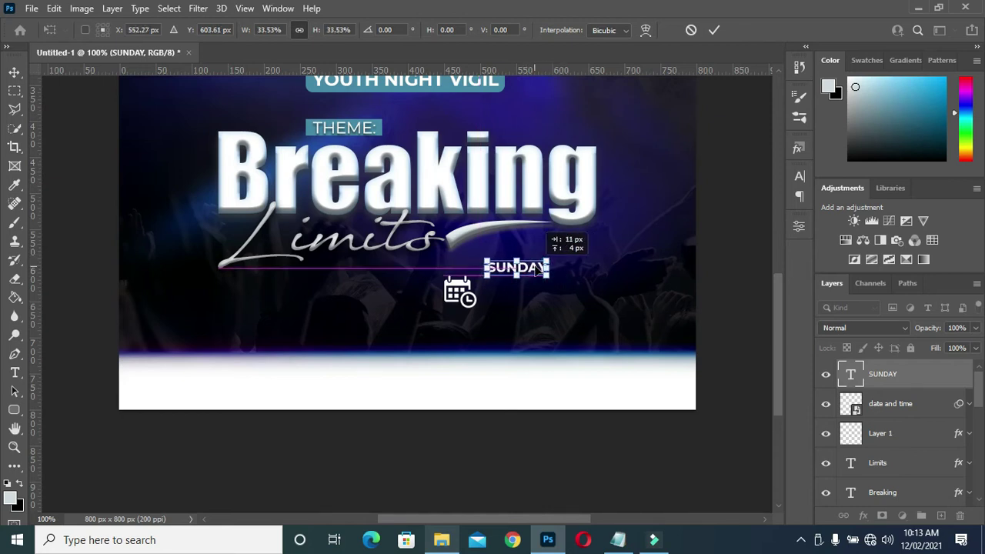
left_click(713, 29)
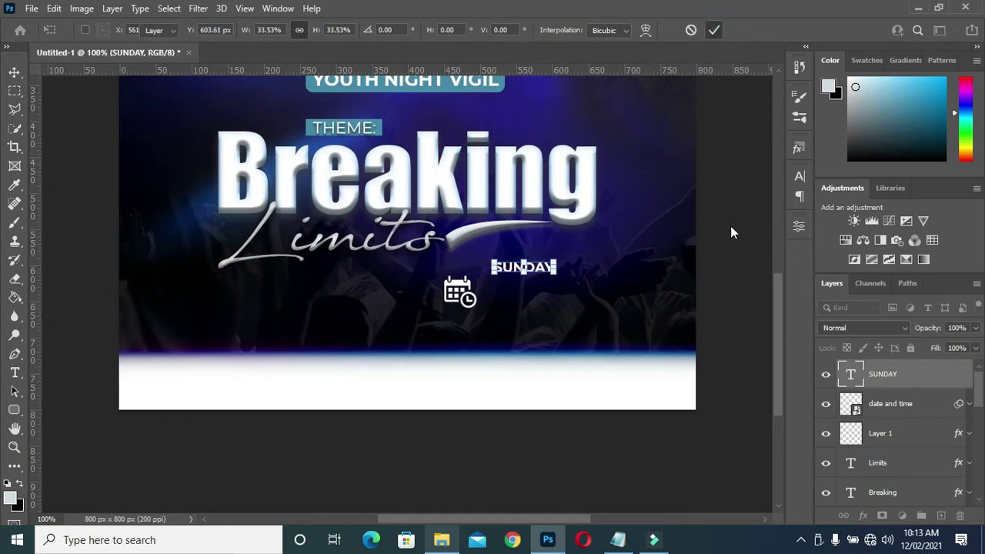
Tighten SUNDAY's tracking to -80 and enlarge it slightly to about 113%.
double_click(876, 373)
left_click(800, 177)
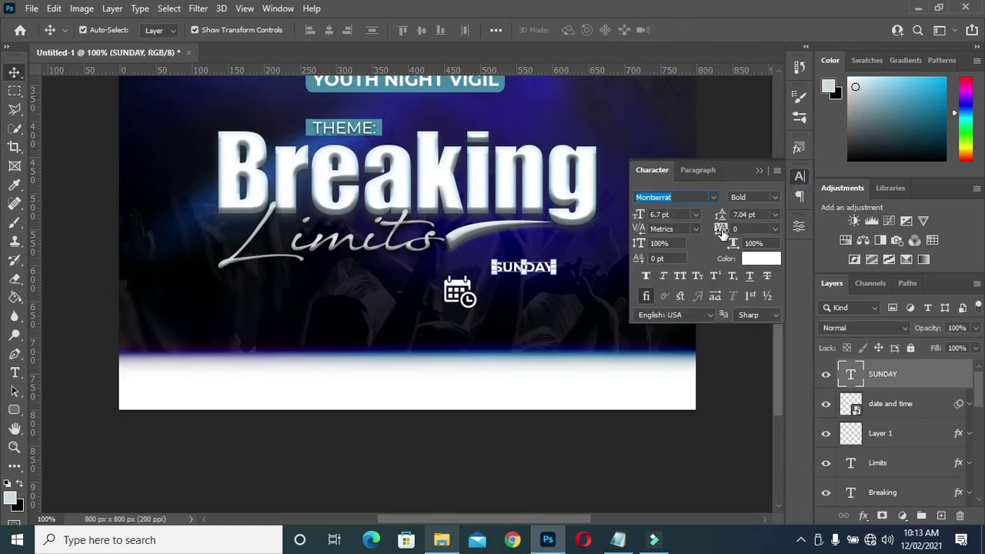
left_click_drag(722, 233, 717, 229)
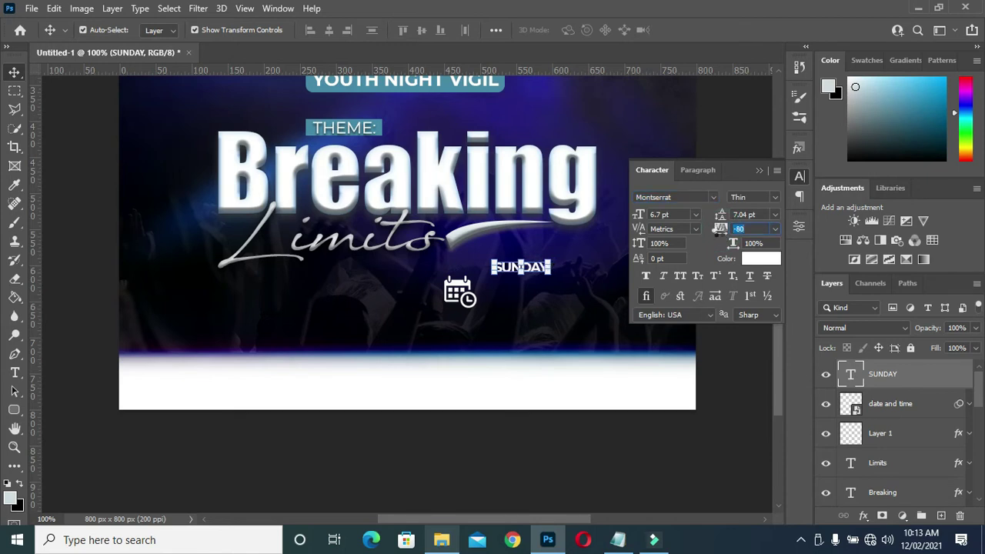
left_click(759, 170)
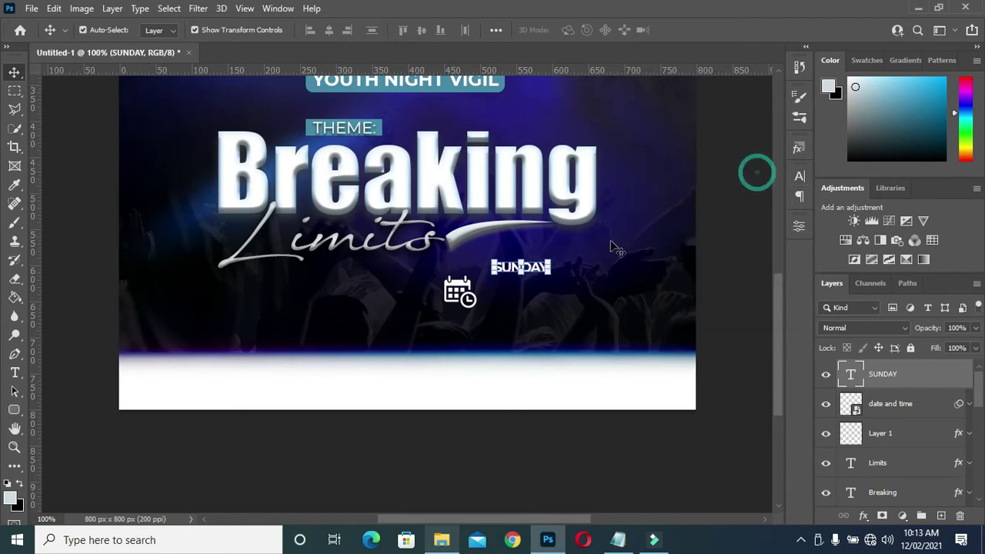
key("ctrl+t")
left_click_drag(551, 259, 556, 260)
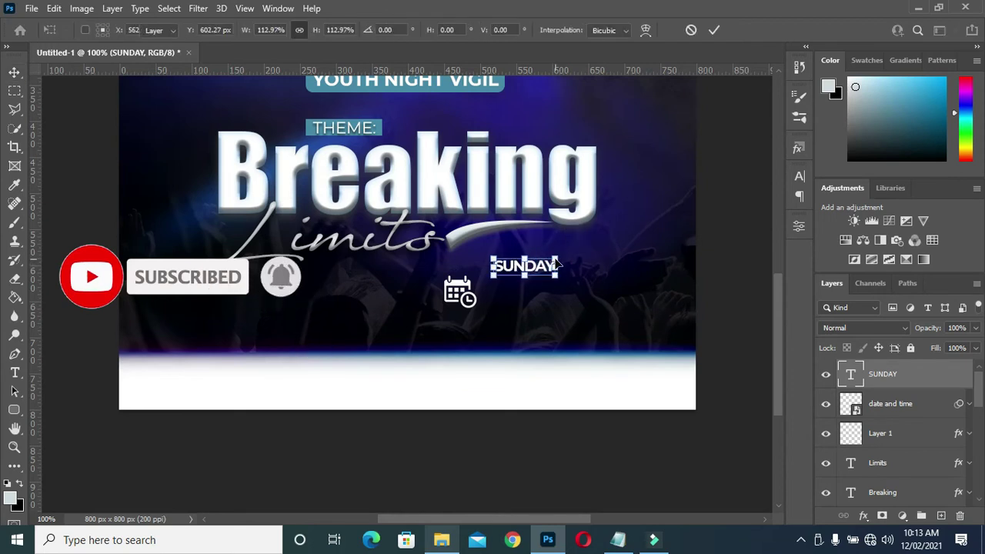
key("Return")
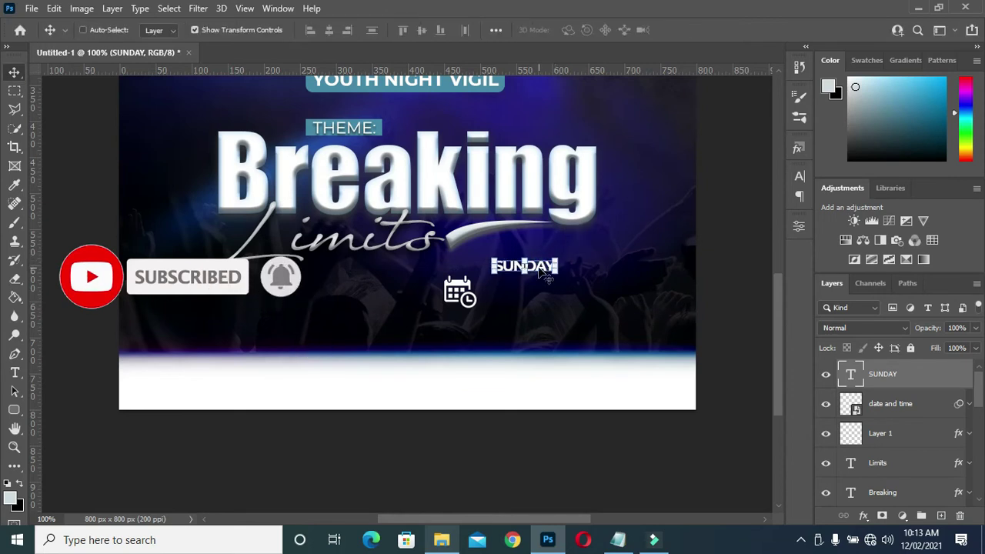
Duplicate SUNDAY below itself and replace the copy's text with 5TH from the notes.
left_click_drag(545, 275, 541, 283, "alt")
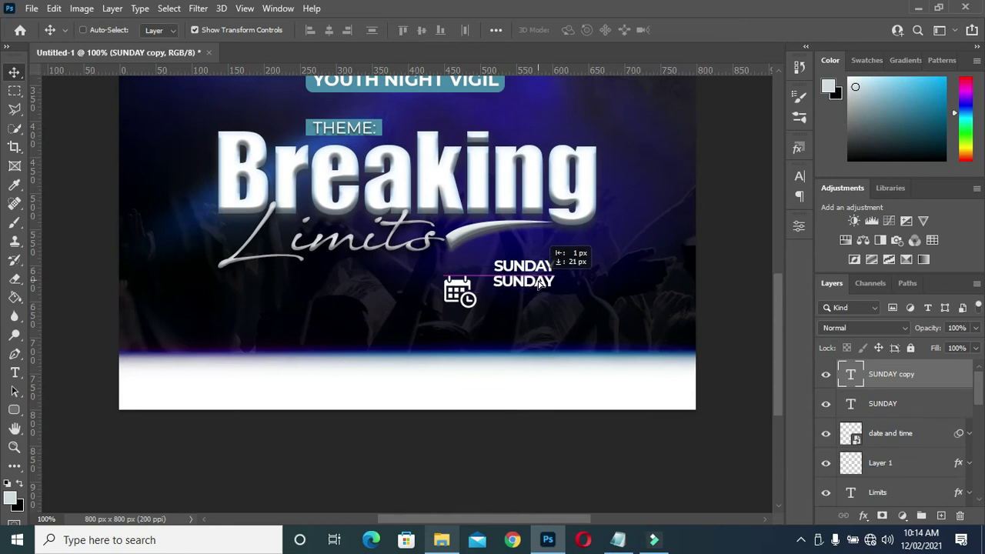
key("t")
left_click(533, 281)
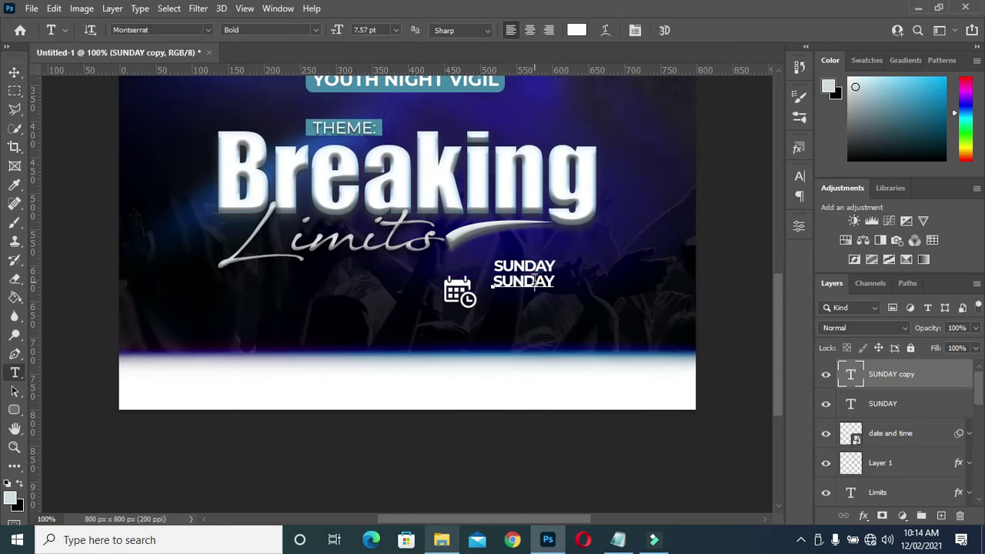
key("ctrl+a")
left_click(618, 540)
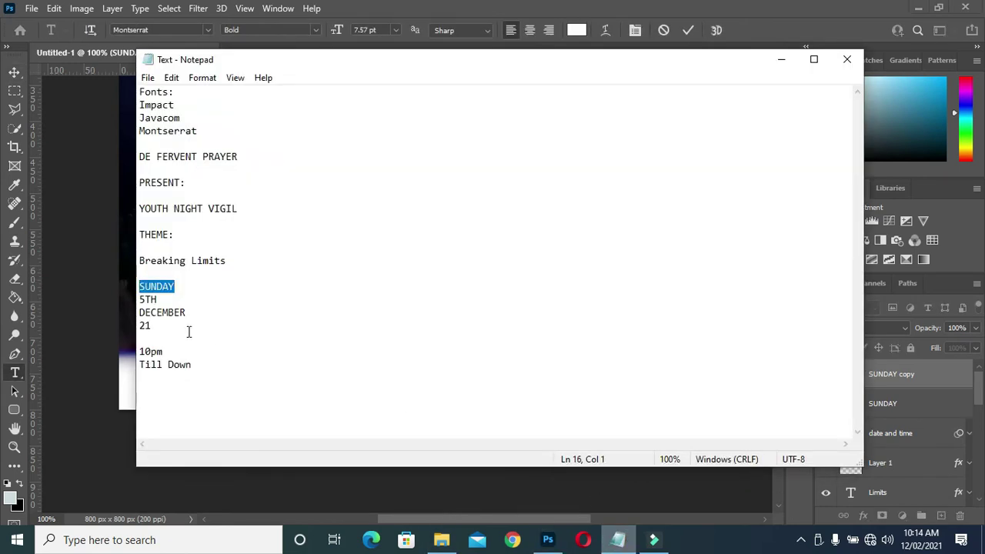
left_click_drag(147, 301, 140, 300)
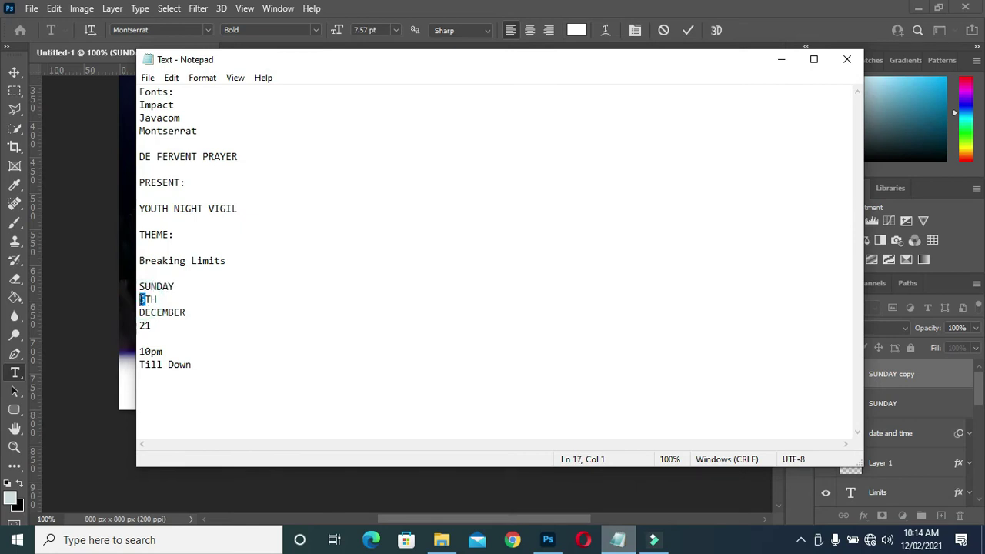
left_click_drag(157, 303, 132, 300)
key("ctrl+c")
left_click(781, 59)
key("ctrl+v")
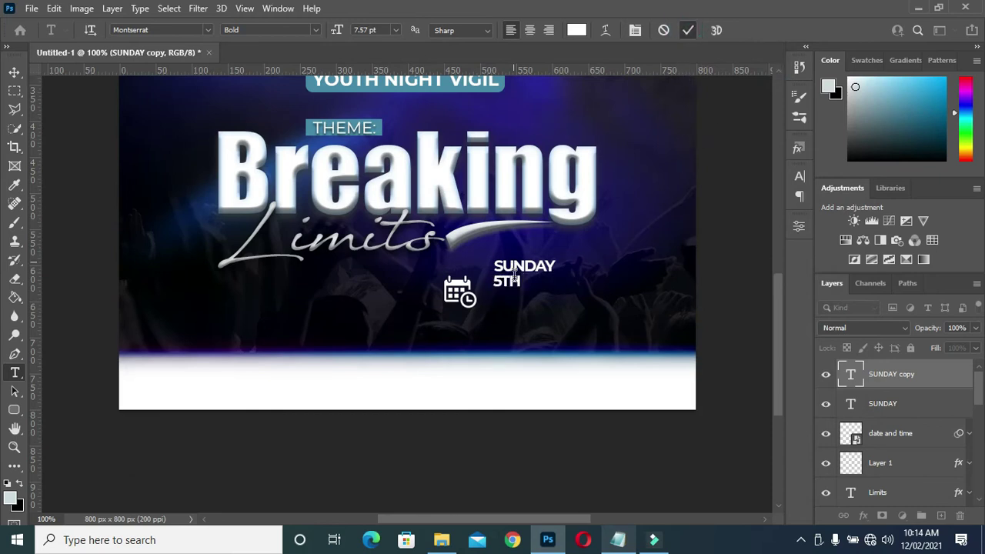
left_click(14, 72)
Enlarge 5TH to about 227% and nudge it up under SUNDAY.
key("ctrl+t")
left_click_drag(524, 291, 564, 305)
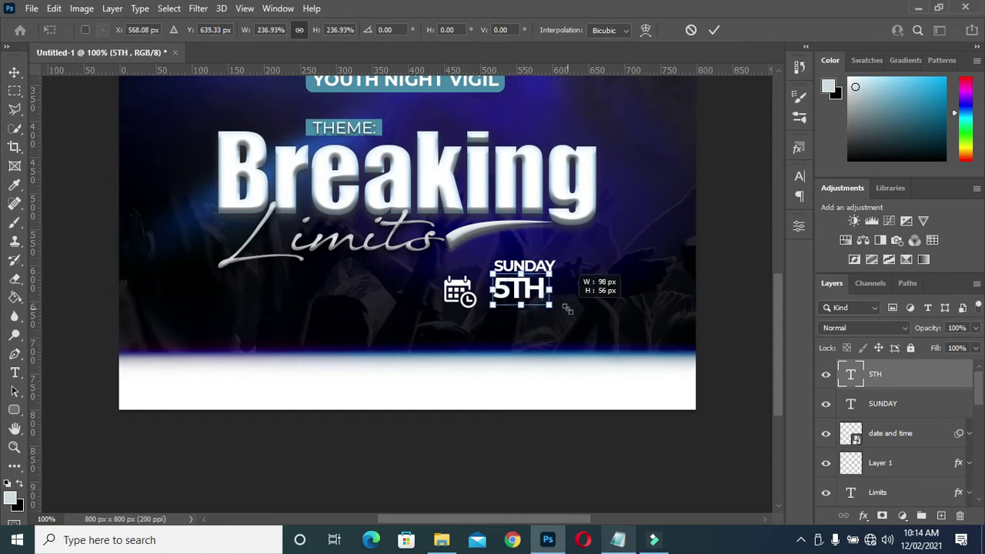
key("Up")
key("Up")
key("Up")
key("Up")
key("Up")
key("Up")
key("Up")
key("Up")
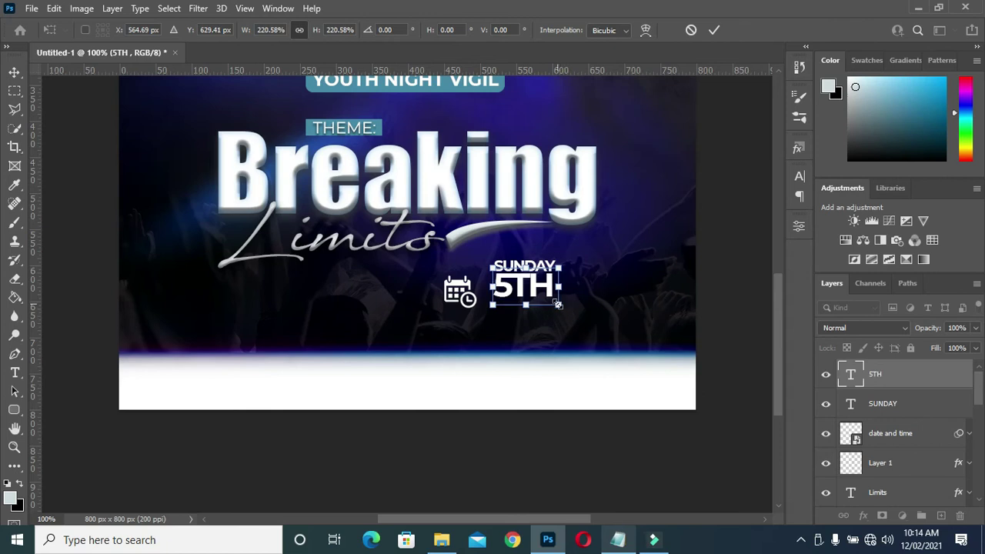
left_click_drag(557, 305, 559, 306)
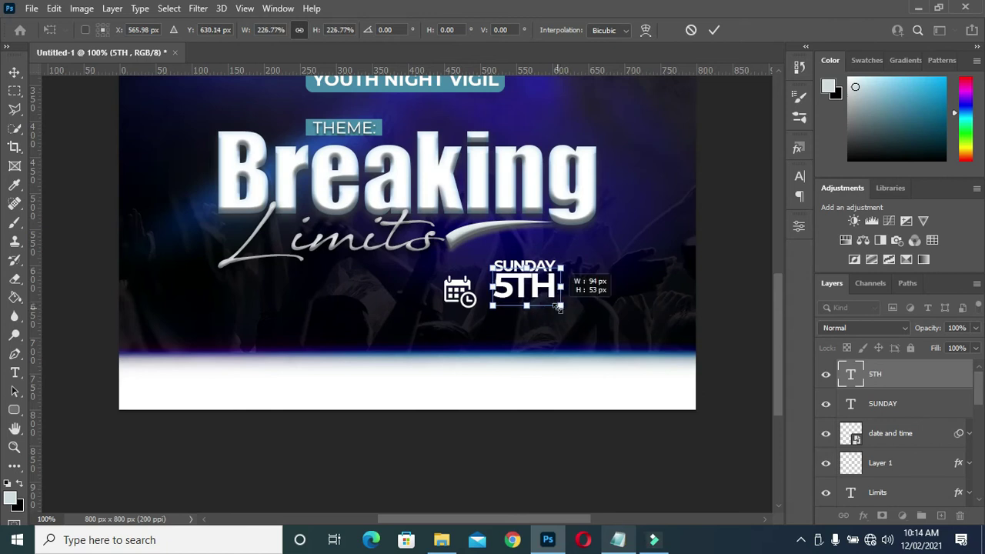
key("Return")
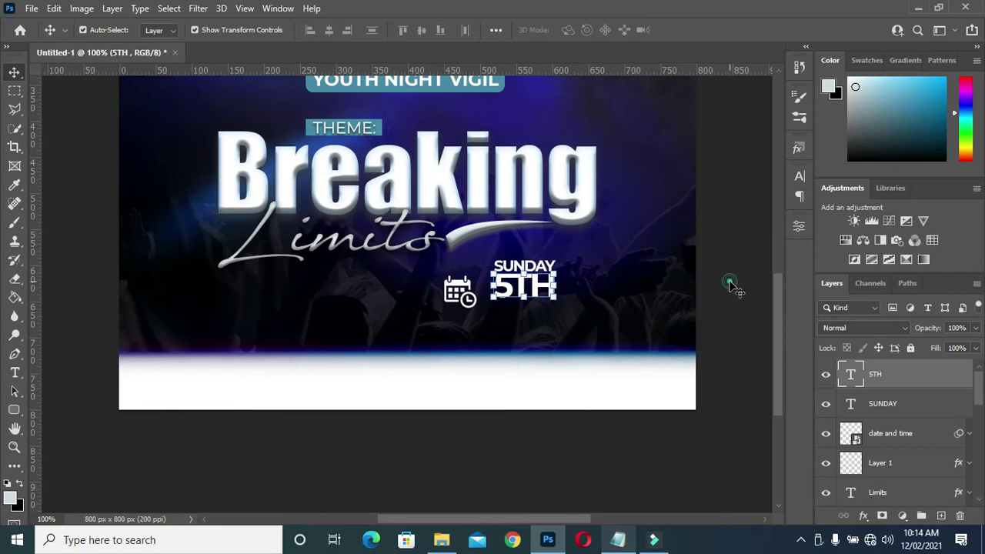
left_click(539, 274)
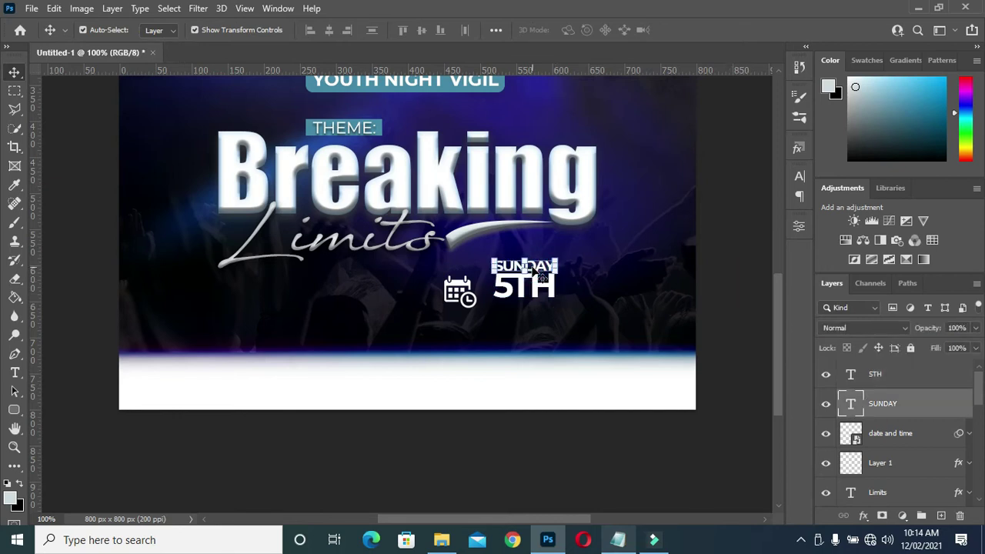
Duplicate SUNDAY, place the copy below 5TH, and replace its text with DECEMBER.
key("ctrl+j")
mouse_move(881, 403)
left_mouse_down()
mouse_move(887, 358)
mouse_move(857, 363)
left_mouse_up()
left_click_drag(536, 267, 536, 307)
double_click(539, 306)
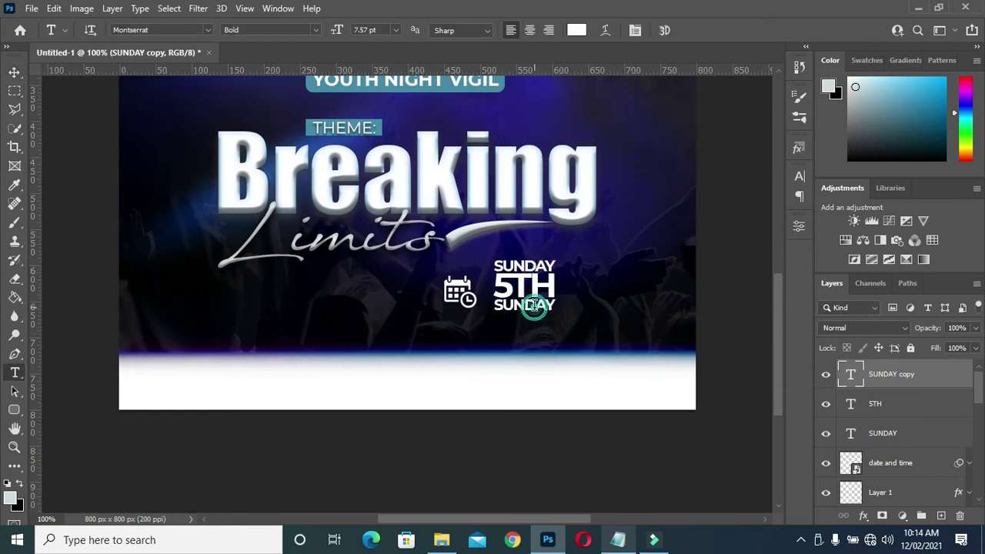
left_click(630, 541)
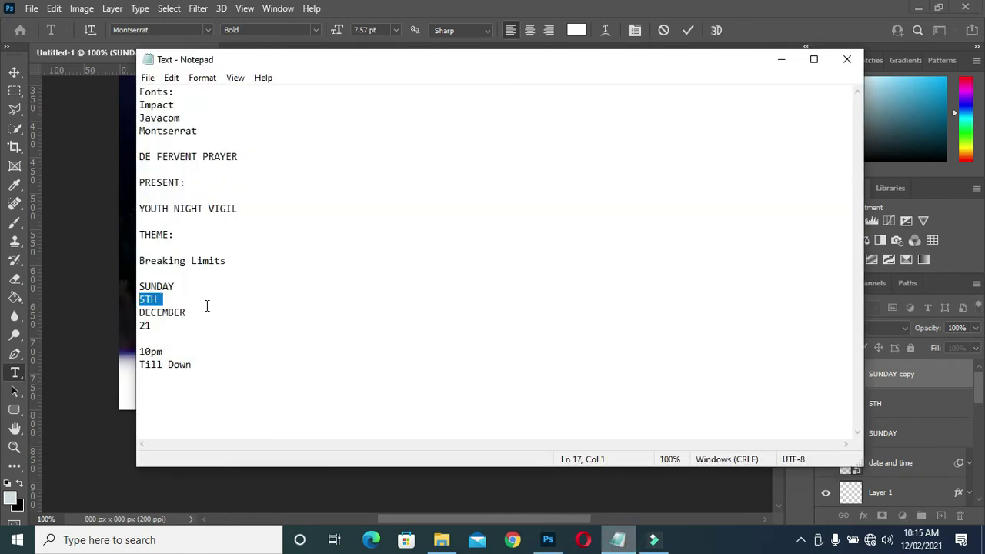
left_click_drag(188, 312, 141, 312)
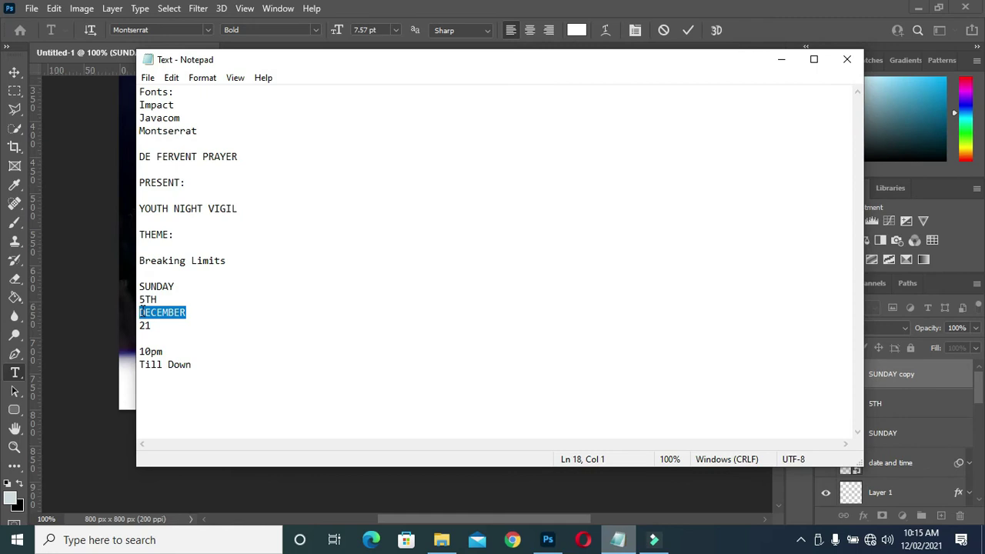
left_click(782, 59)
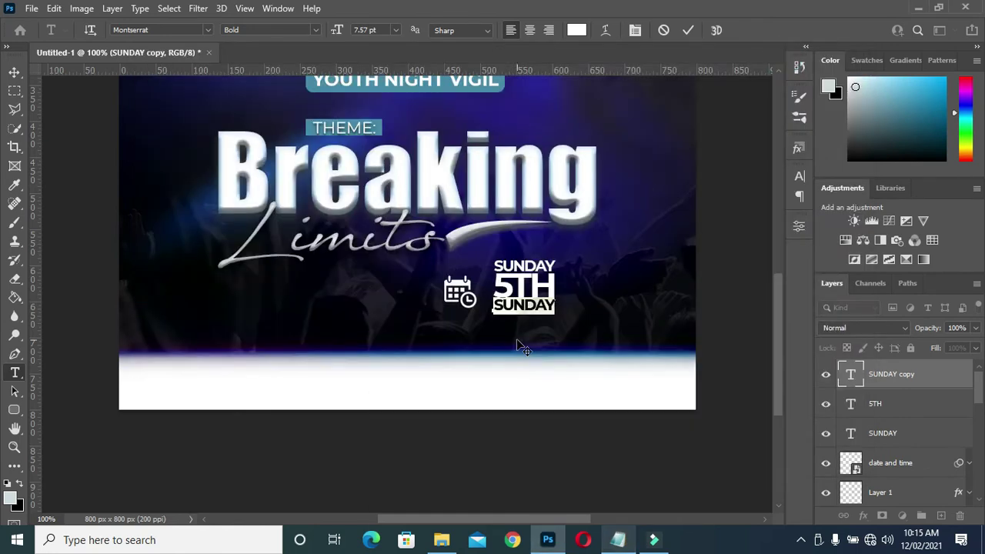
key("ctrl+a")
type("DECEMBER")
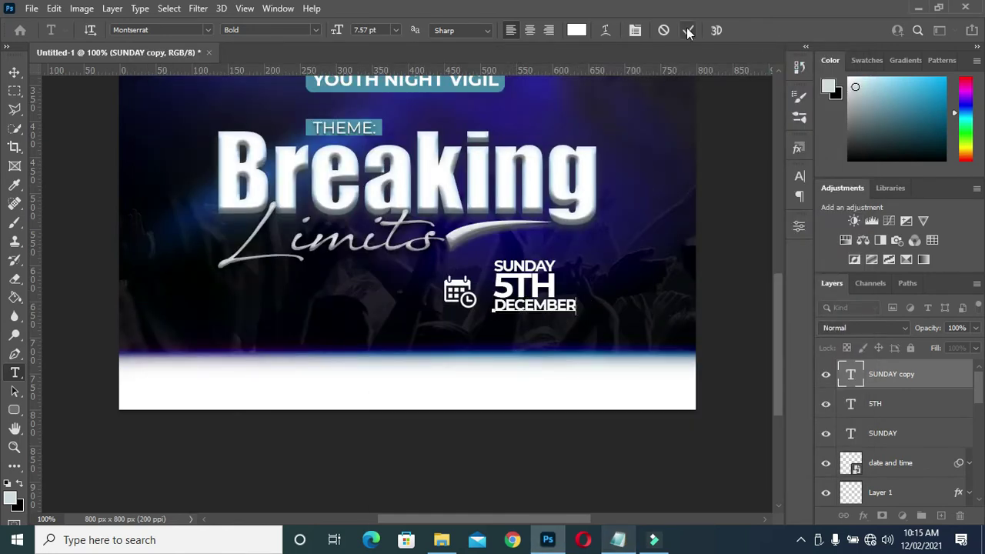
left_click(689, 31)
Set DECEMBER to Montserrat SemiBold in the Character panel.
left_click(689, 30)
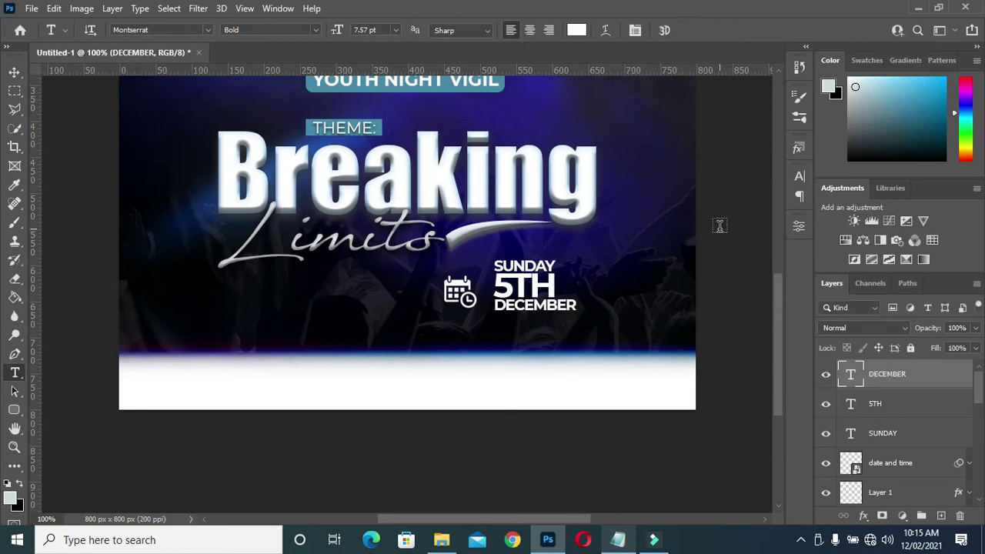
left_click(800, 176)
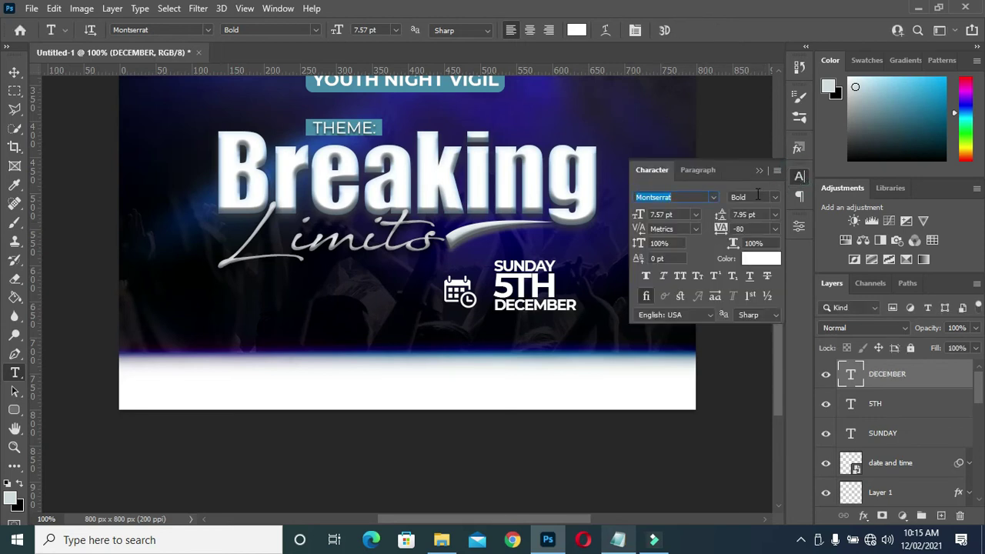
left_click(776, 202)
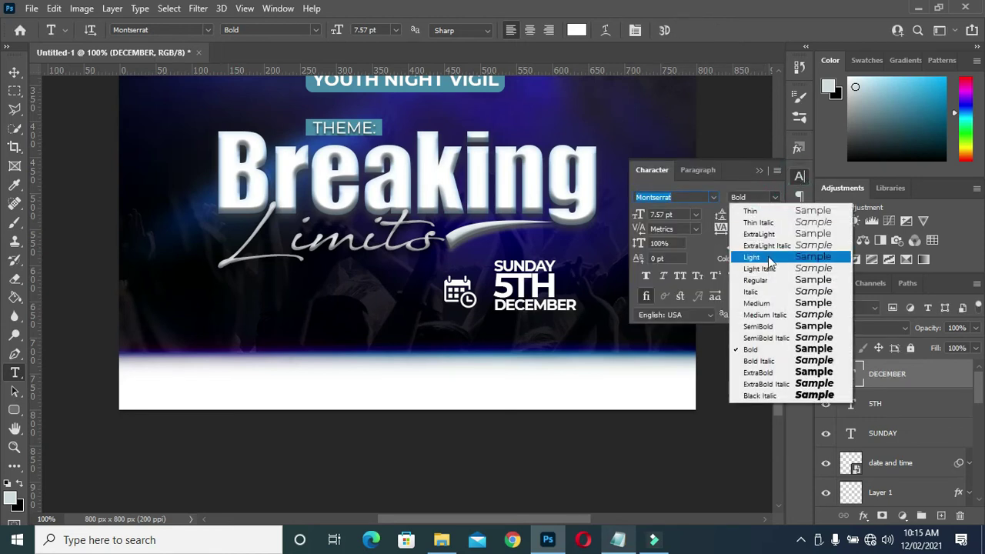
left_click(762, 330)
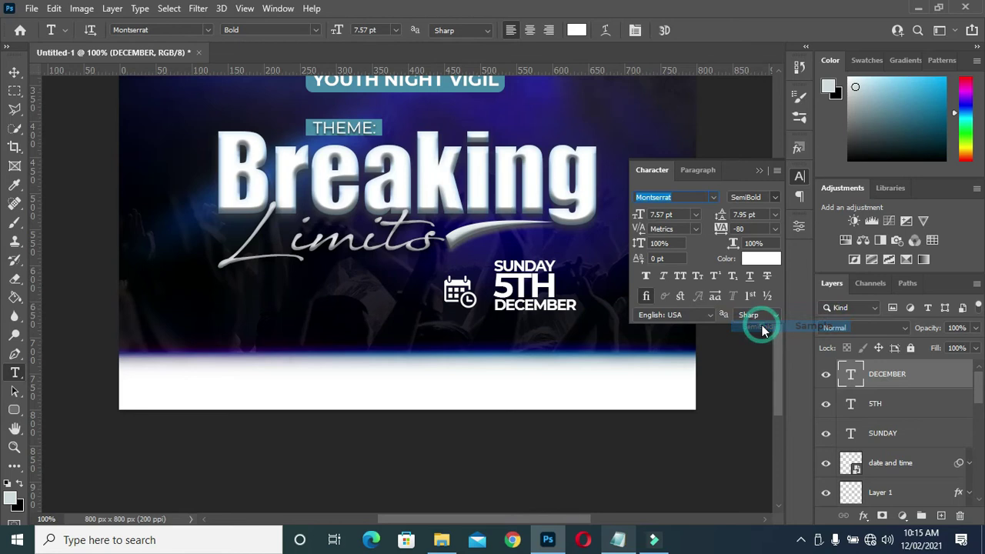
left_click(757, 171)
Shrink DECEMBER to about 73% so it fits under 5TH.
left_click(14, 75)
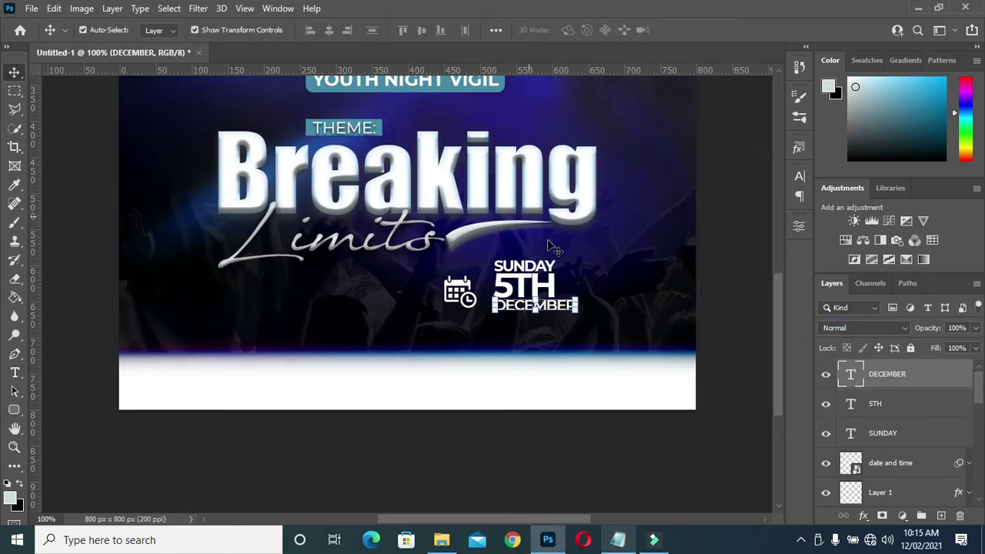
left_click_drag(576, 309, 558, 311)
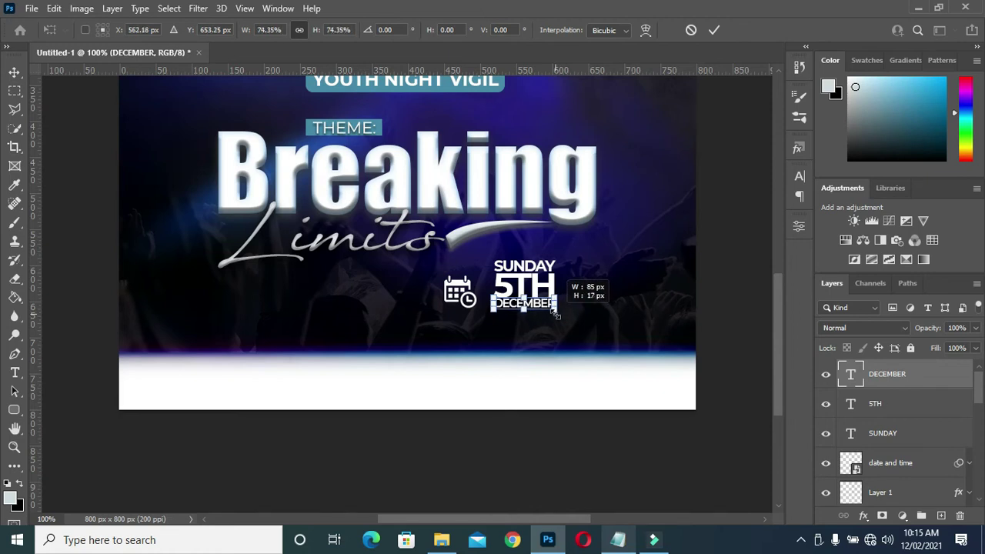
left_click_drag(557, 311, 554, 310)
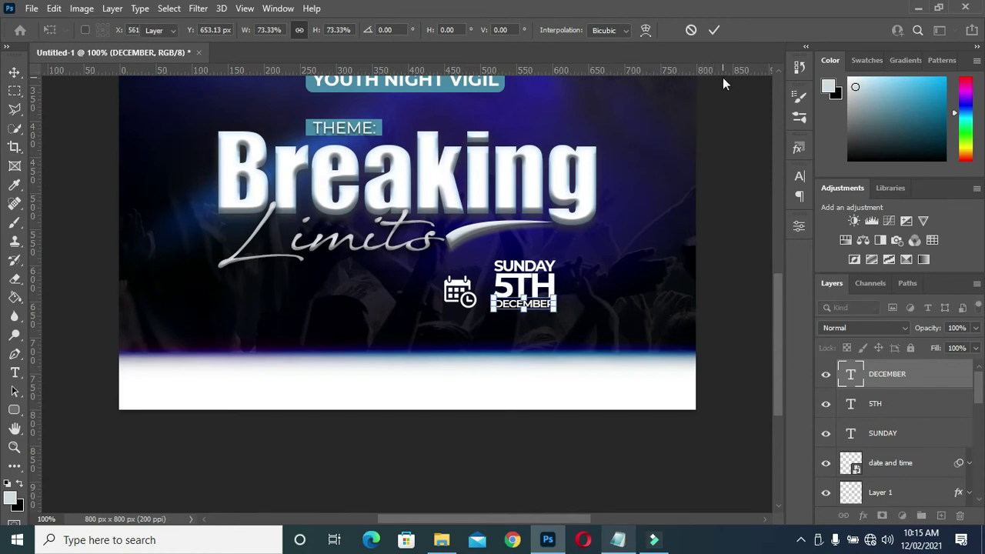
key("Return")
left_click(709, 229)
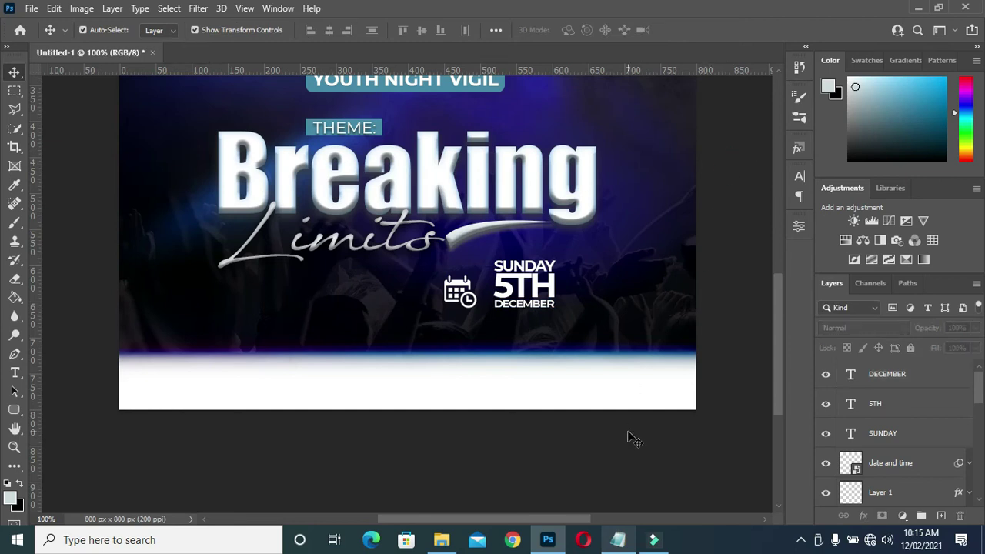
Copy '21' from the notes and add it as a new white text layer.
left_click(618, 541)
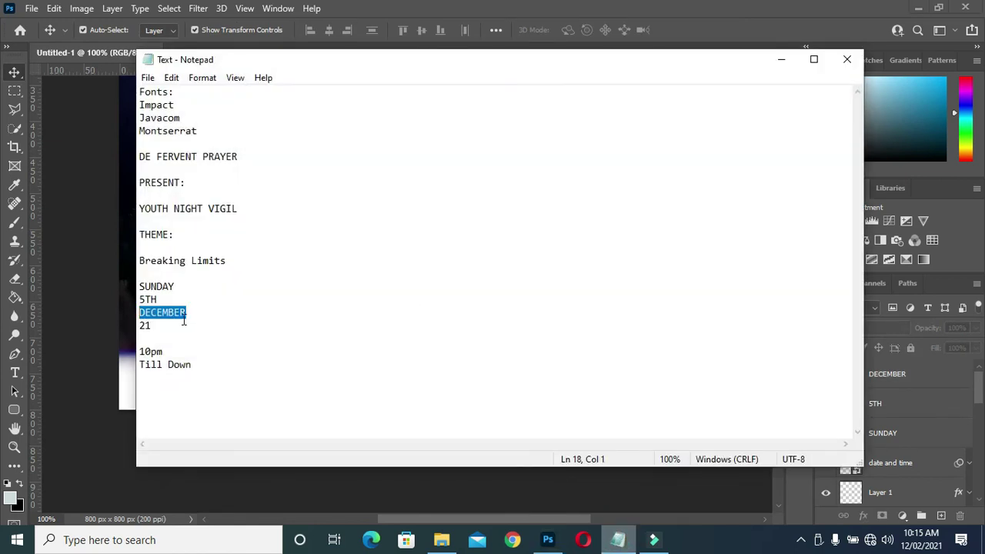
left_click_drag(155, 327, 140, 327)
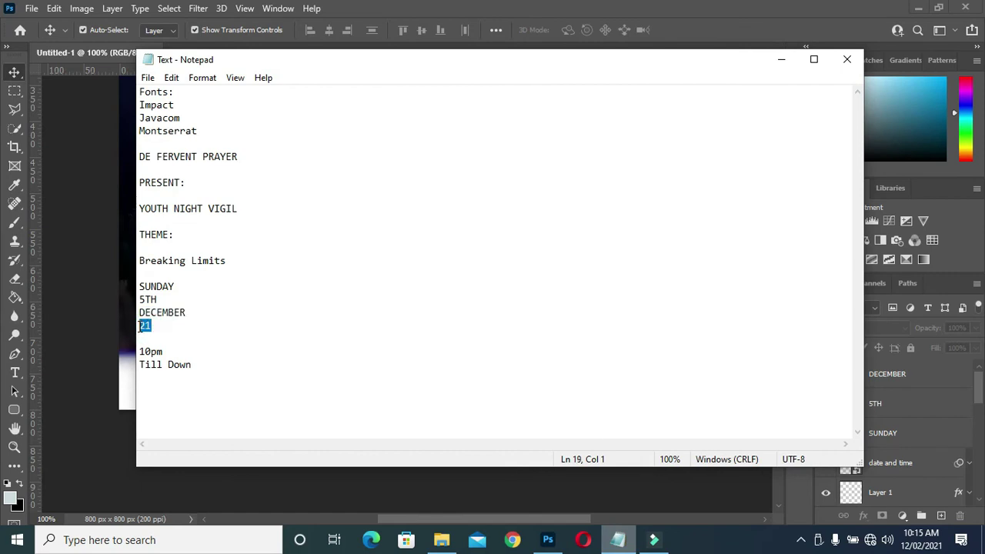
left_click(782, 59)
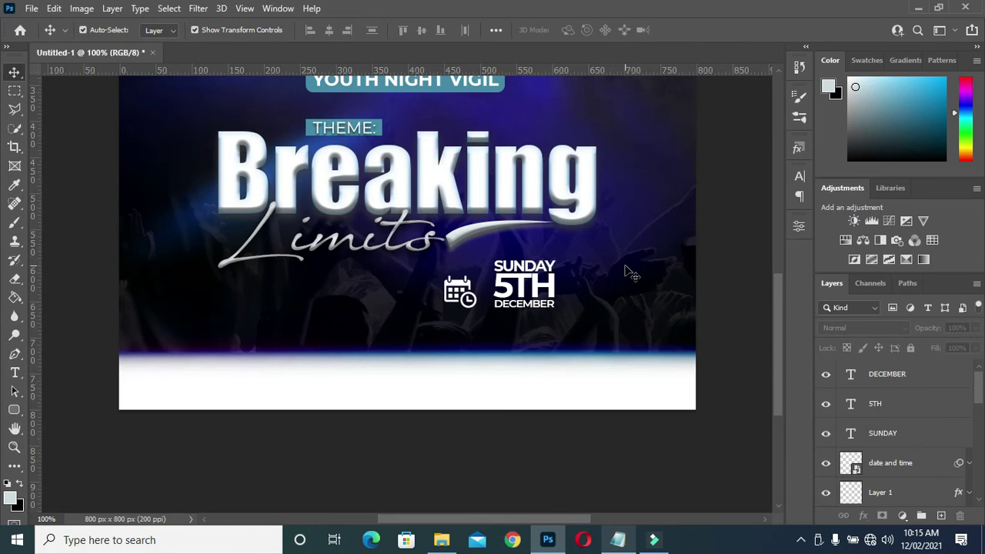
key("t")
left_click(279, 323)
key("ctrl+v")
key("BackSpace")
type("21")
left_click(689, 30)
Move the 21 beside DECEMBER and scale it down to 48.40%.
mouse_move(305, 295)
left_mouse_down()
mouse_move(593, 286)
mouse_move(589, 308)
mouse_move(590, 266)
left_mouse_up()
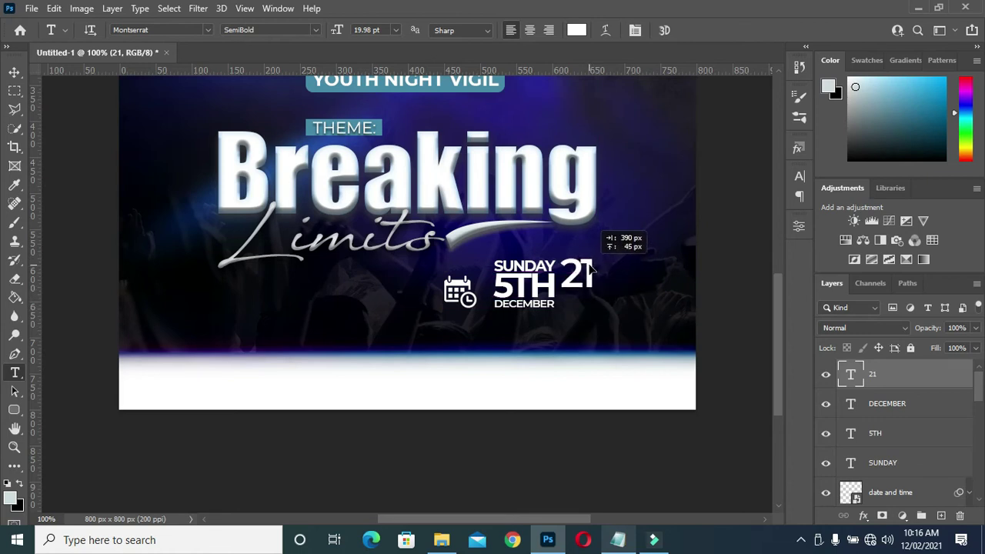
left_click_drag(590, 267, 590, 266)
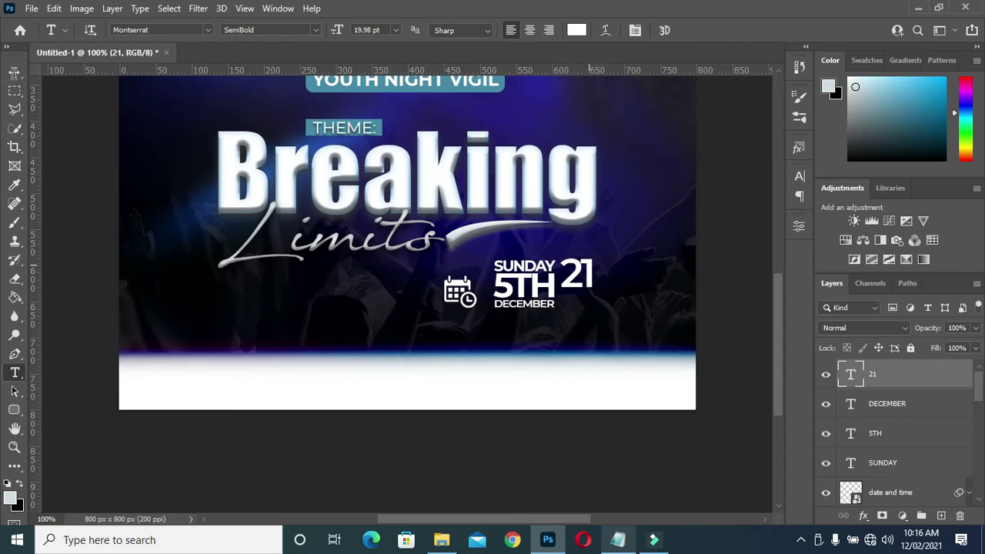
left_click(13, 71)
mouse_move(592, 286)
left_mouse_down()
mouse_move(569, 279)
mouse_move(582, 308)
mouse_move(572, 308)
left_mouse_up()
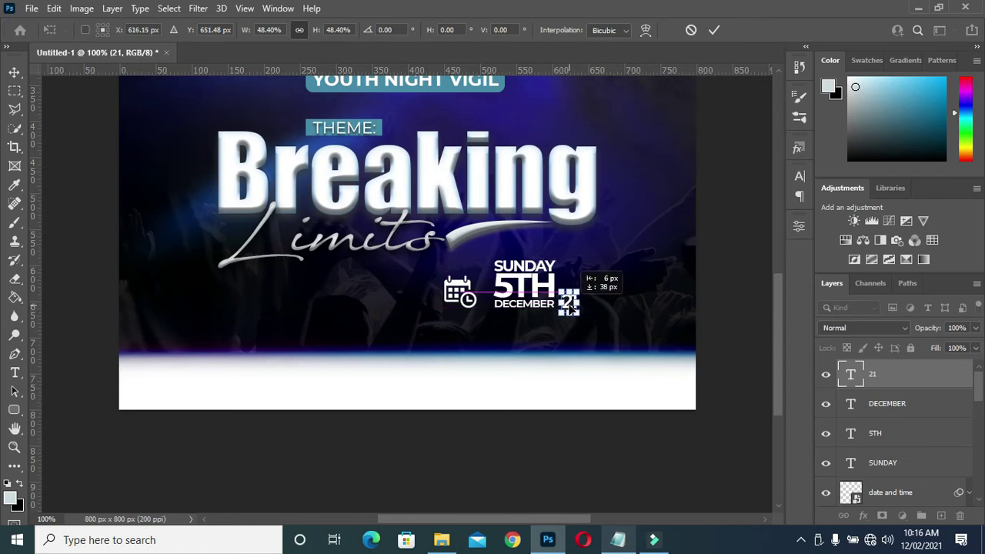
left_click_drag(570, 307, 571, 307)
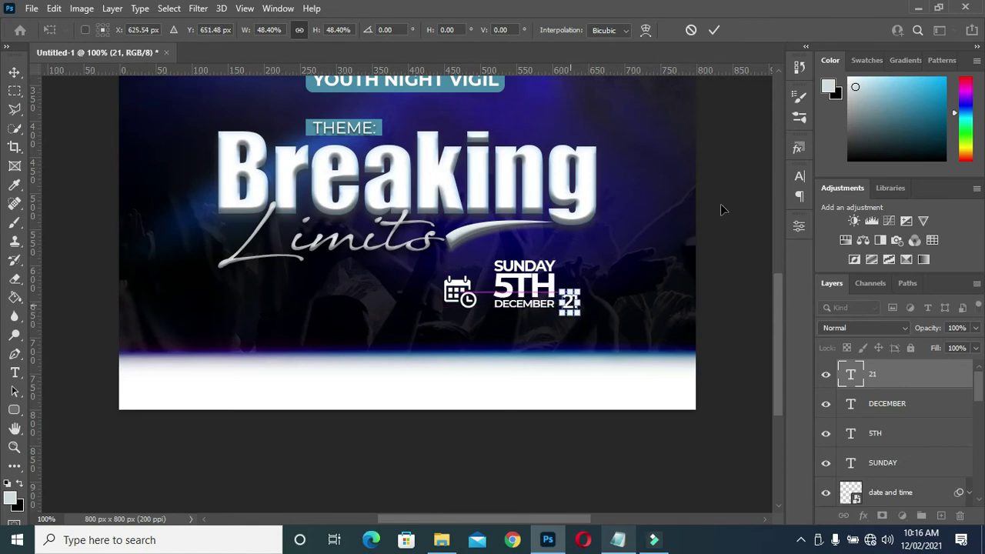
left_click(714, 32)
left_click(739, 251)
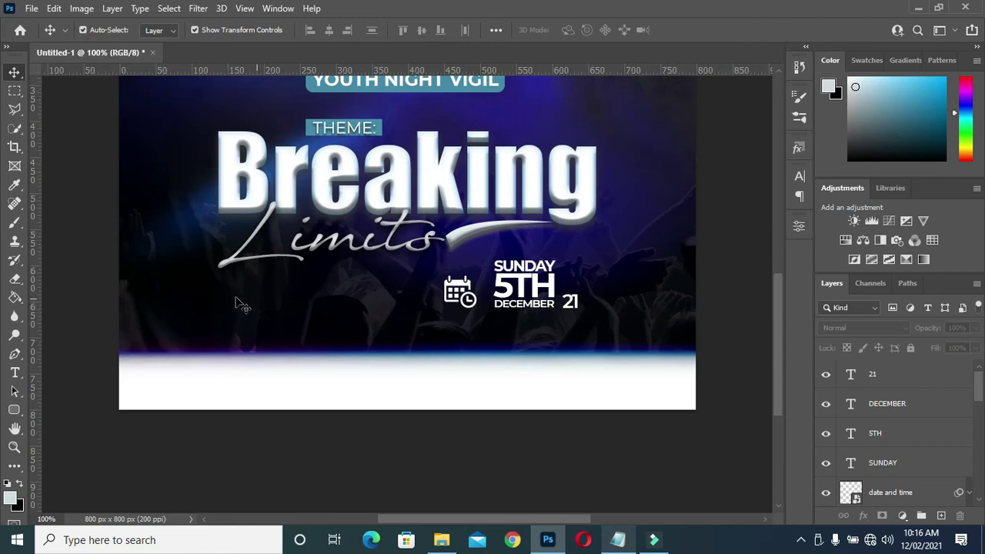
Draw a thin 5 px by 66 px white vertical rectangle right of the 21.
left_click(14, 410)
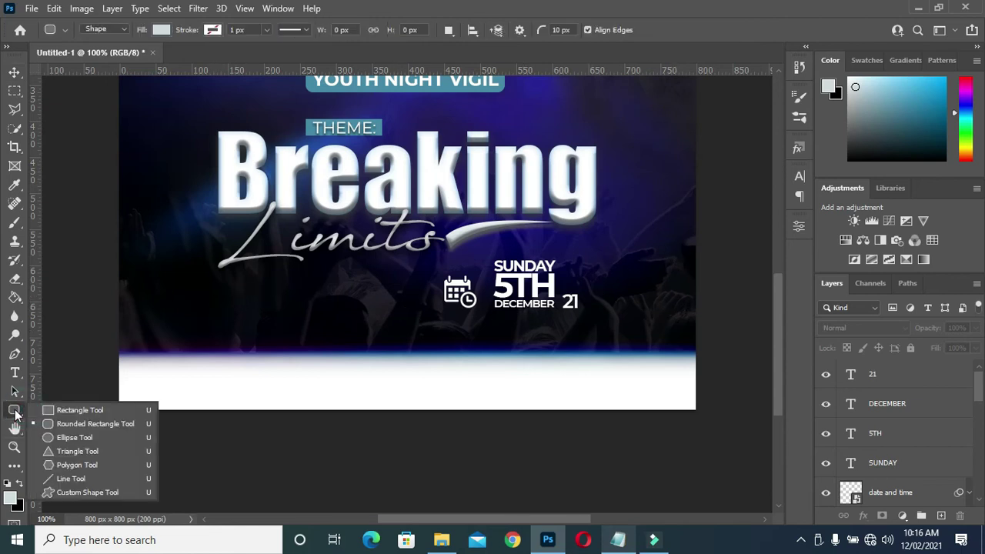
left_click(60, 413)
left_click_drag(588, 260, 585, 308)
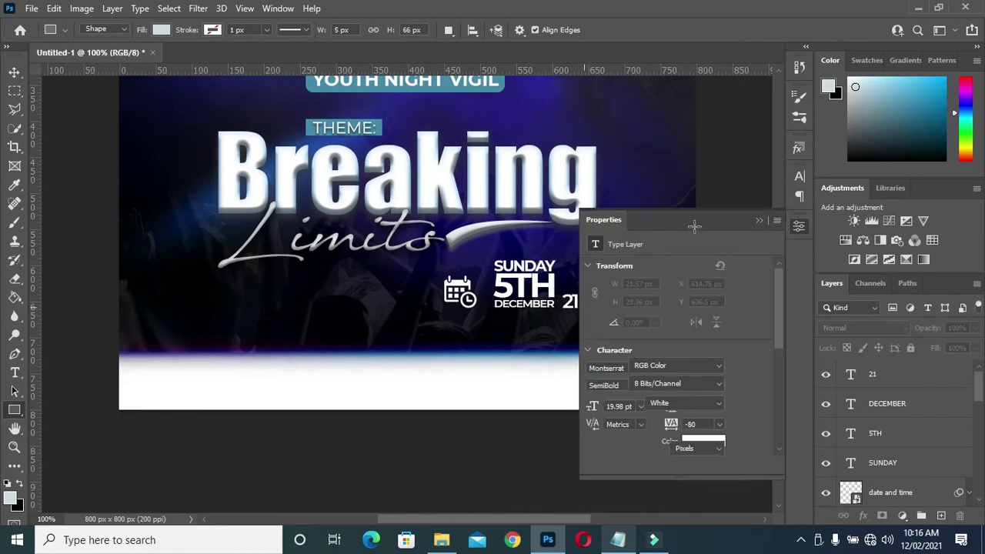
left_click(758, 221)
left_click(13, 71)
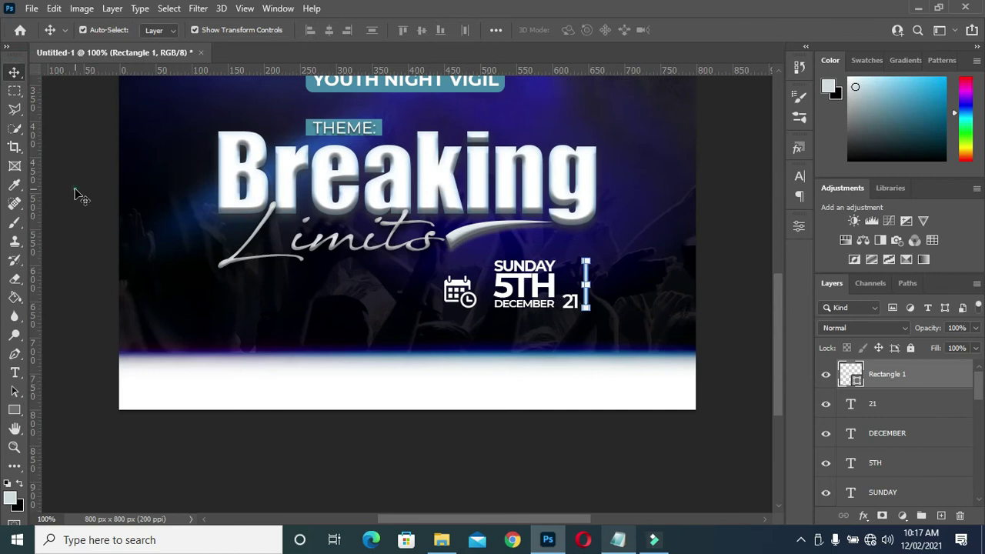
left_click(77, 196)
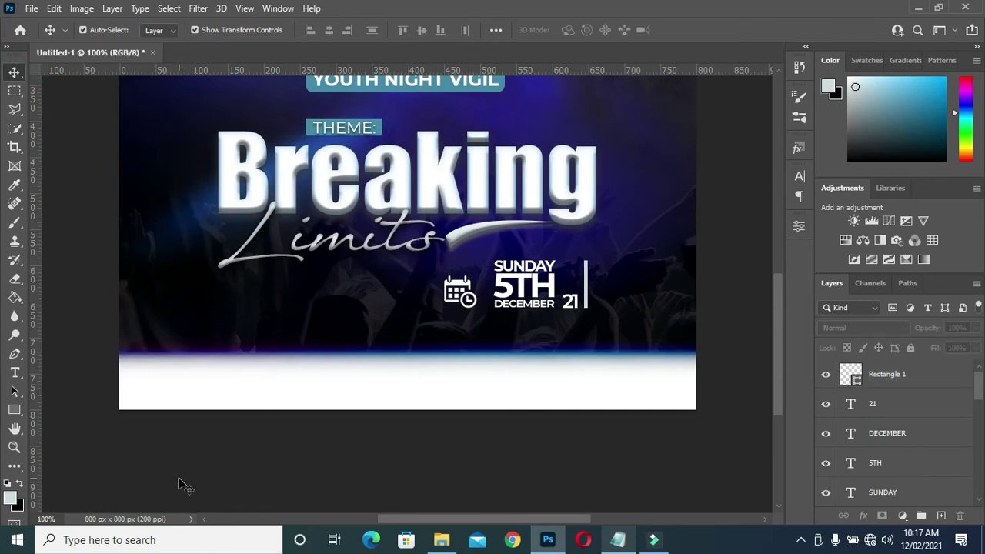
left_click(525, 289)
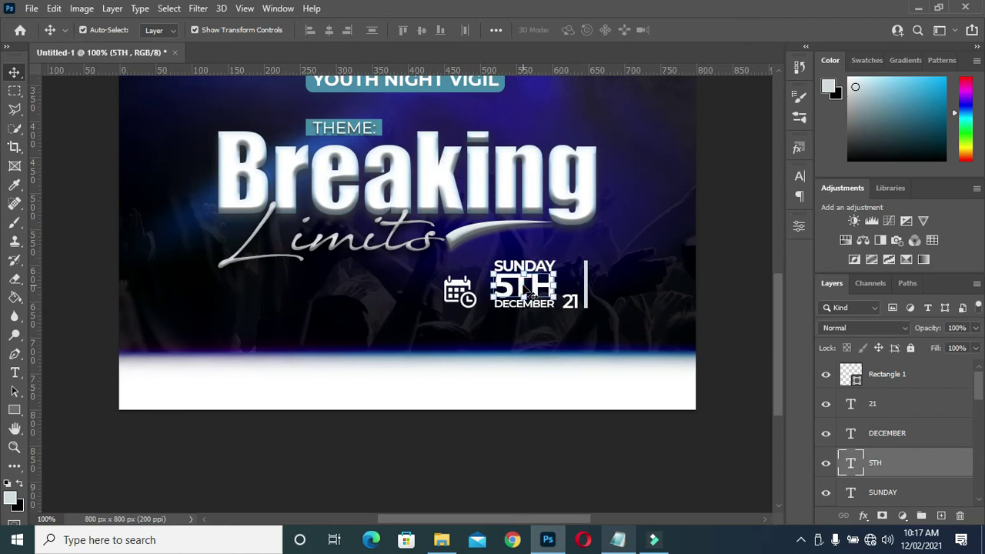
Duplicate the 5TH text to the right of the divider and change it to 10pm.
key("ctrl+j")
left_click_drag(903, 466, 905, 368)
left_click_drag(522, 288, 623, 289)
key("t")
left_click(623, 289)
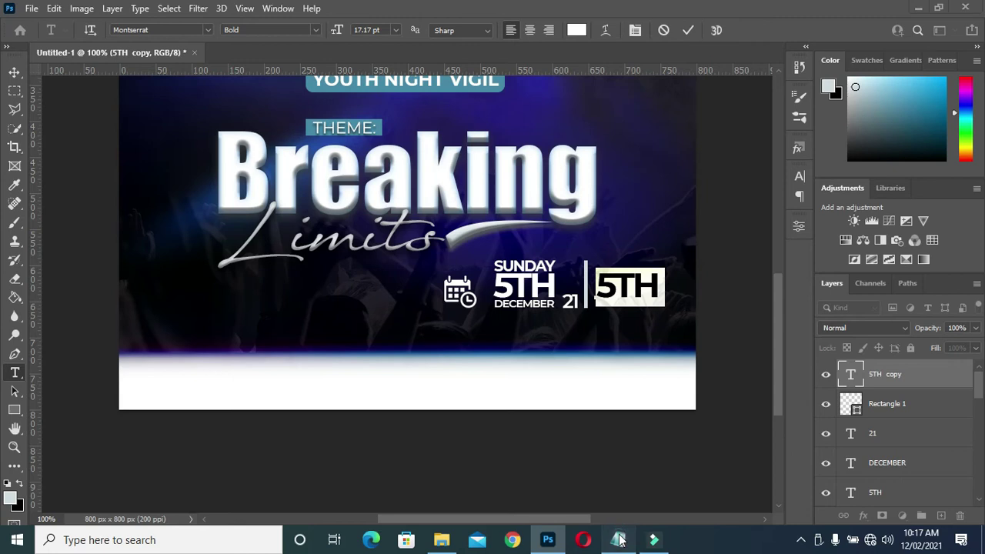
left_click(618, 539)
left_click_drag(159, 351, 132, 351)
key("ctrl+c")
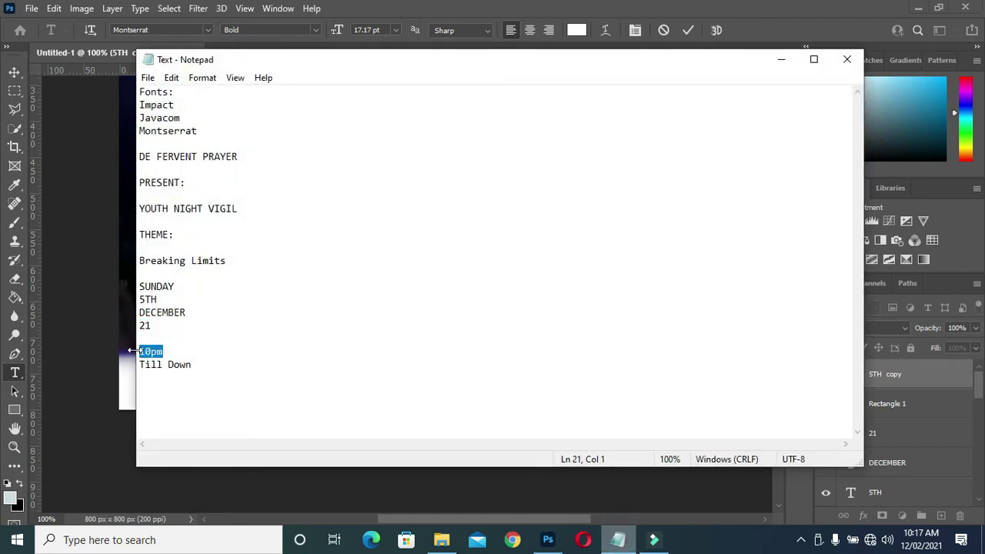
left_click(782, 59)
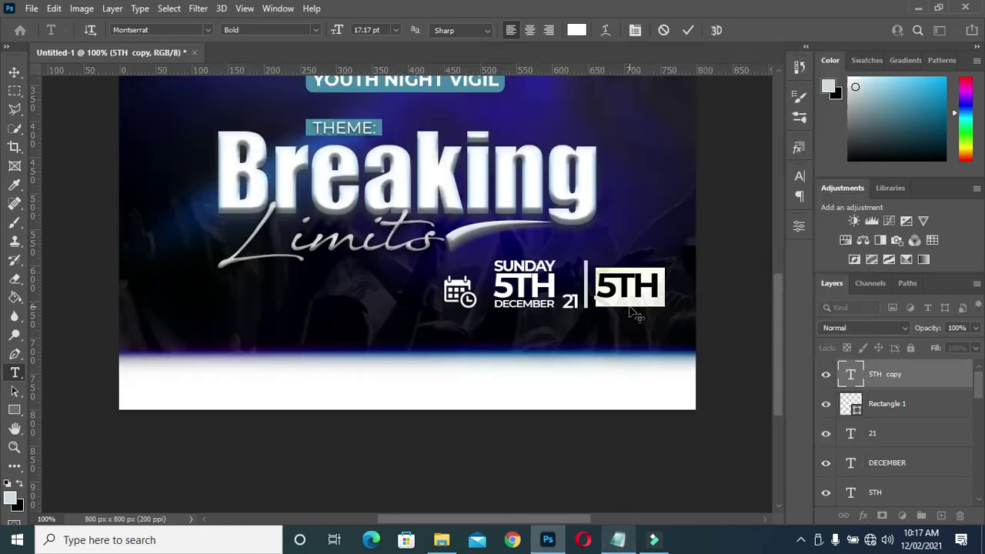
key("ctrl+v")
left_click(687, 31)
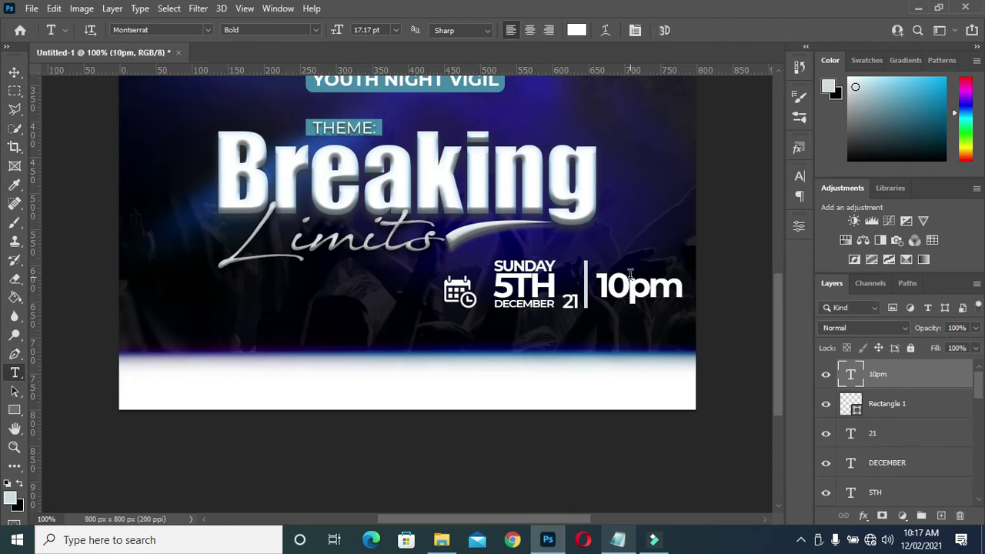
Move 10pm up level with the date's top and scale it to about 69.54%.
key("v")
left_click_drag(630, 287, 627, 271)
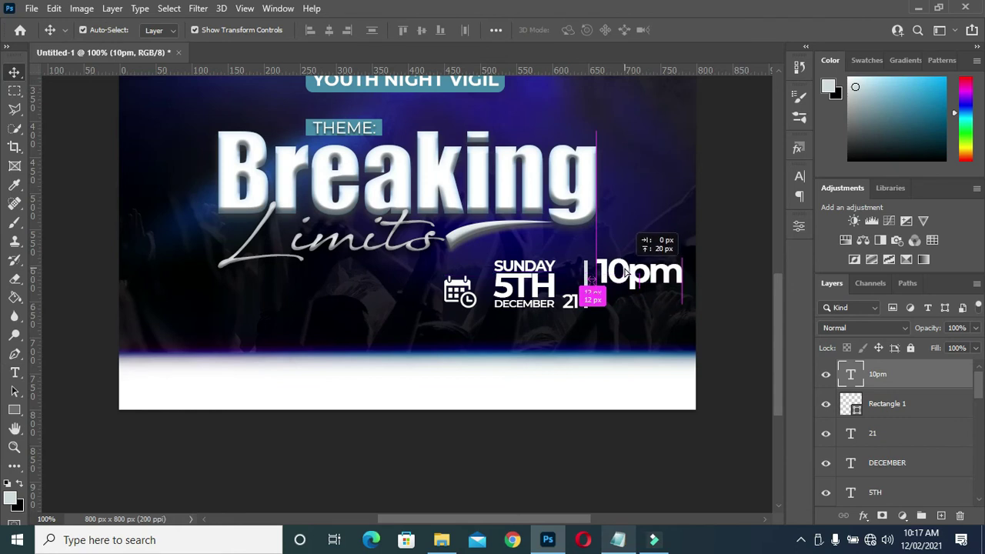
left_click_drag(627, 272, 627, 271)
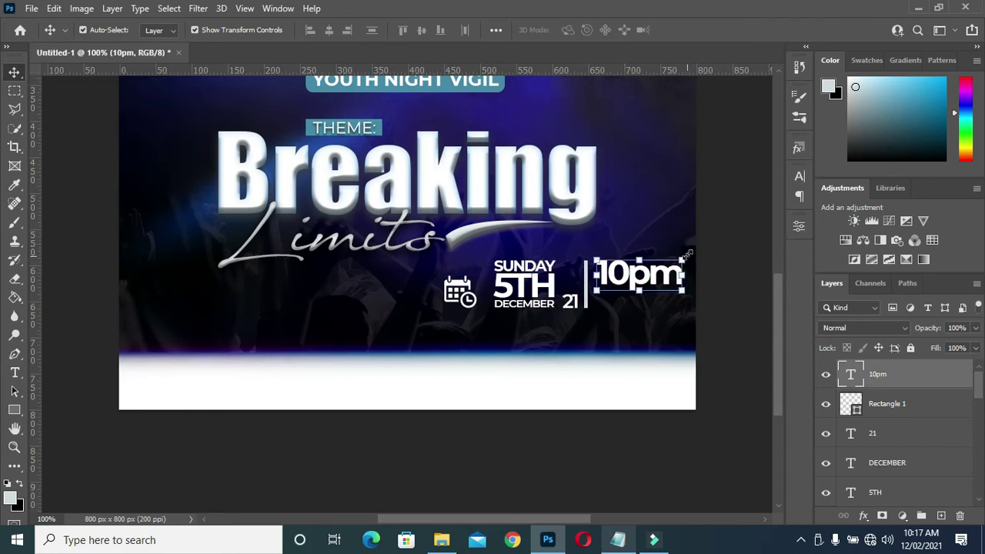
left_click_drag(682, 291, 658, 282)
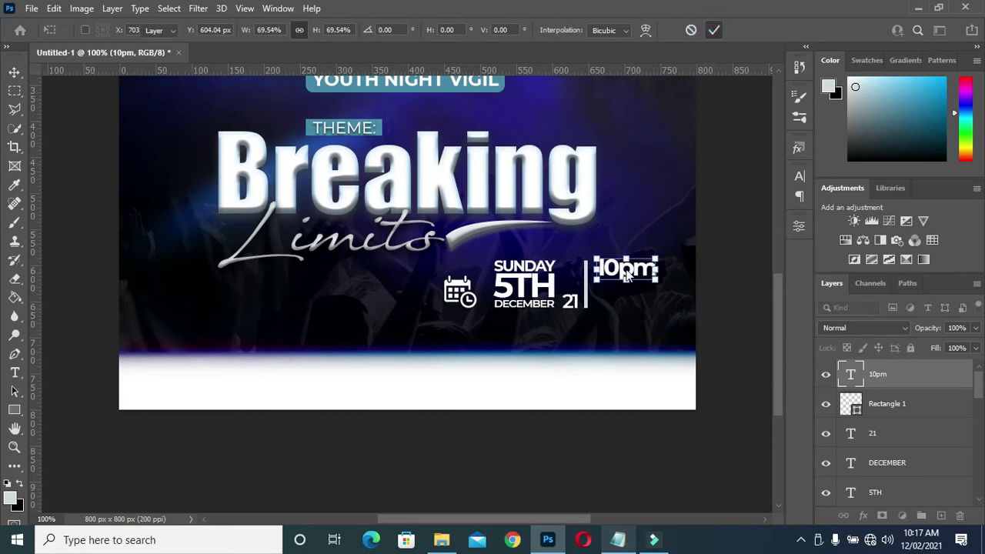
key("Return")
left_click(539, 306, "ctrl")
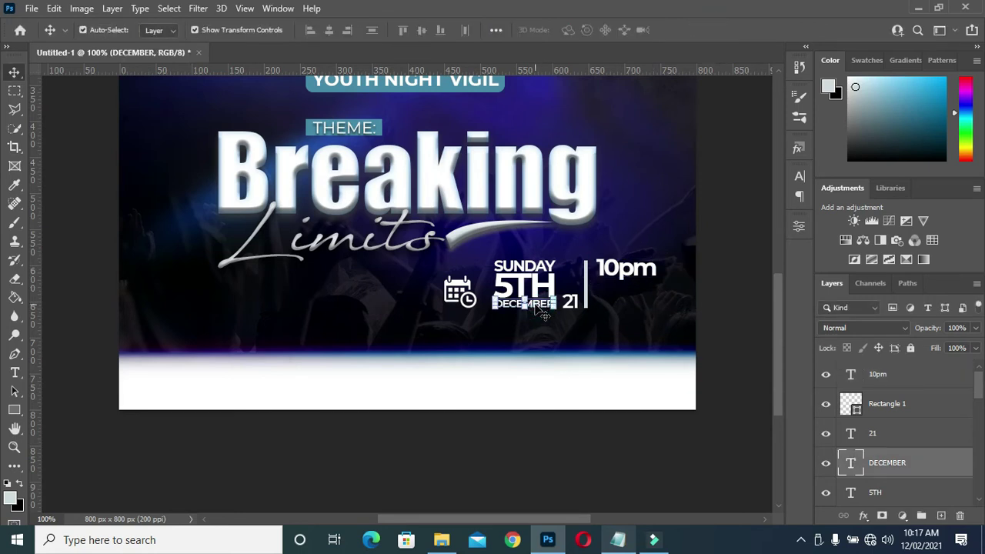
Duplicate DECEMBER beneath 10pm and change its wording to Till-Down.
key("ctrl+j")
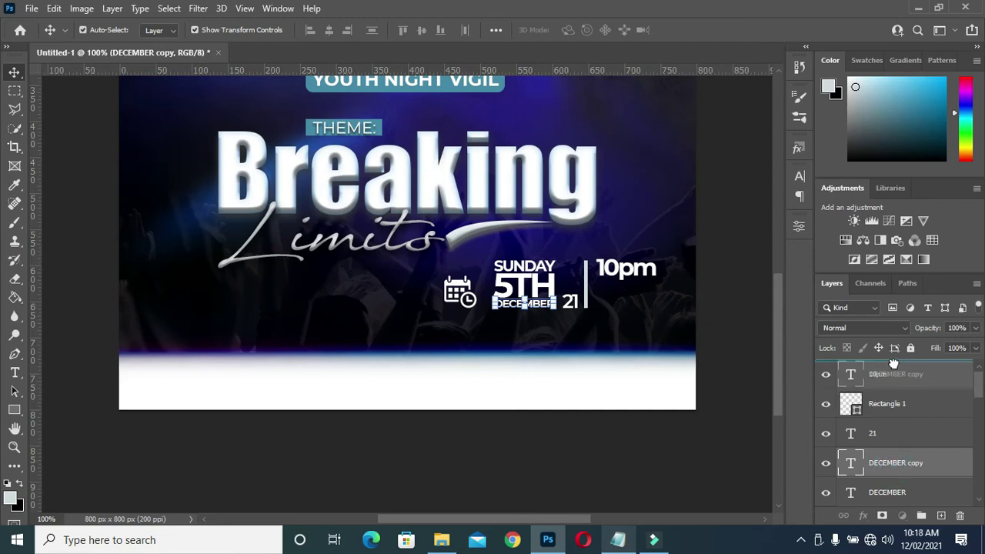
key("ctrl+shift+bracketright")
left_click_drag(541, 308, 640, 290)
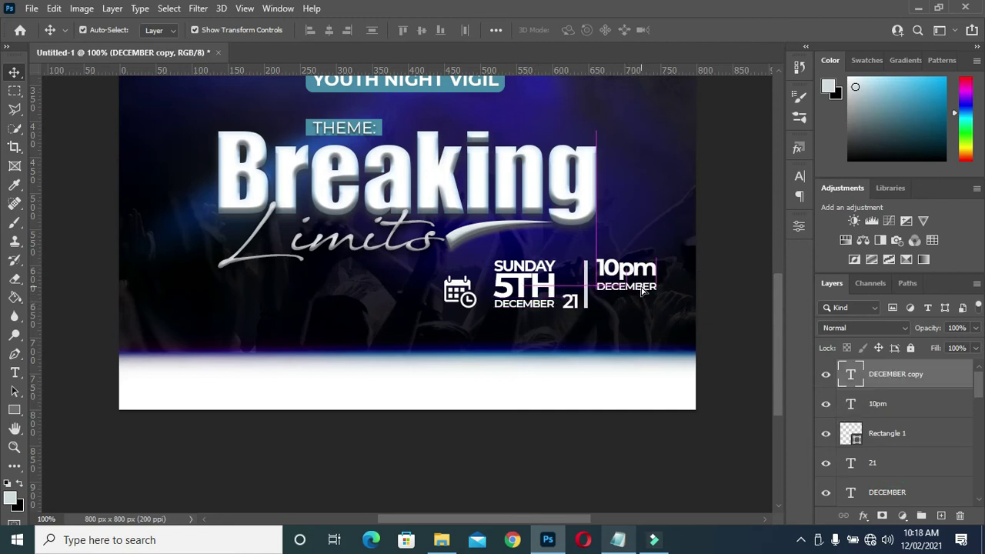
key("t")
double_click(639, 286)
left_click(617, 540)
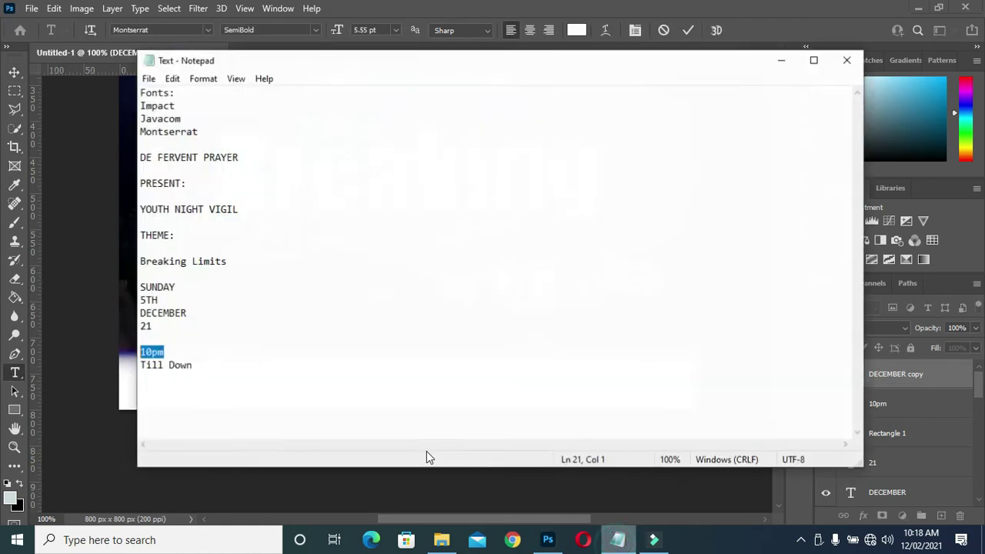
left_click_drag(192, 365, 141, 367)
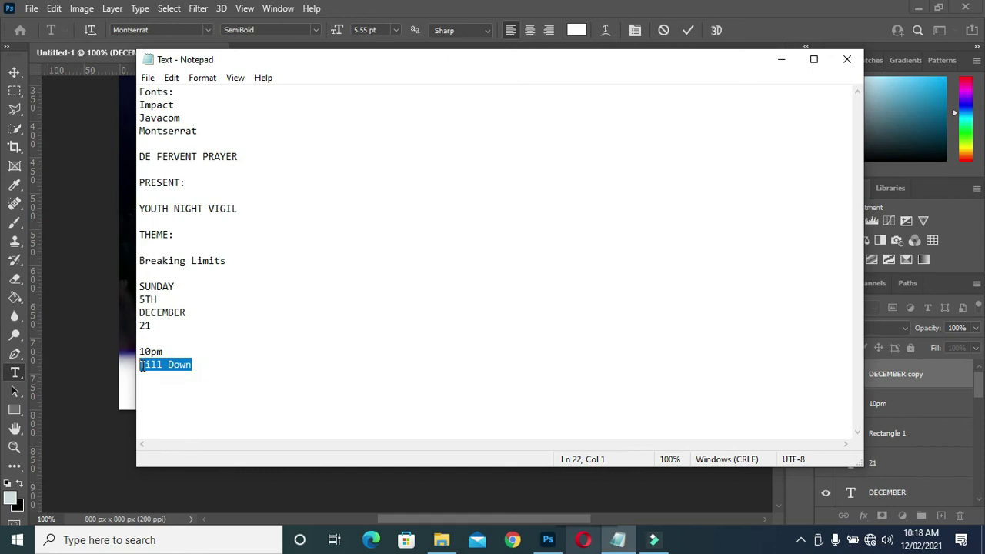
left_click(781, 59)
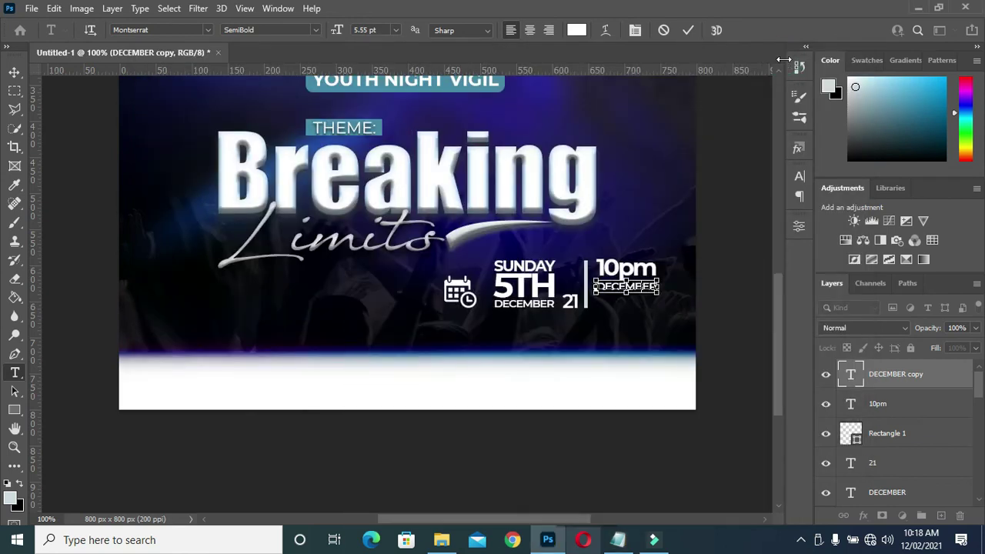
type("Till-Down")
left_click(695, 31)
left_click(613, 287)
left_click(690, 31)
Scale the Till-Down text up to about 128%.
key("v")
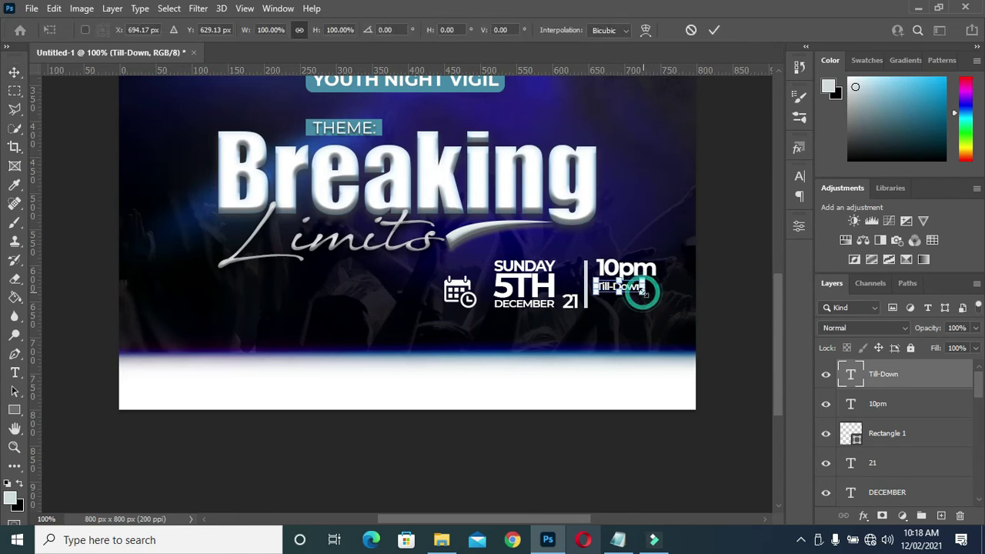
left_click_drag(644, 290, 658, 300)
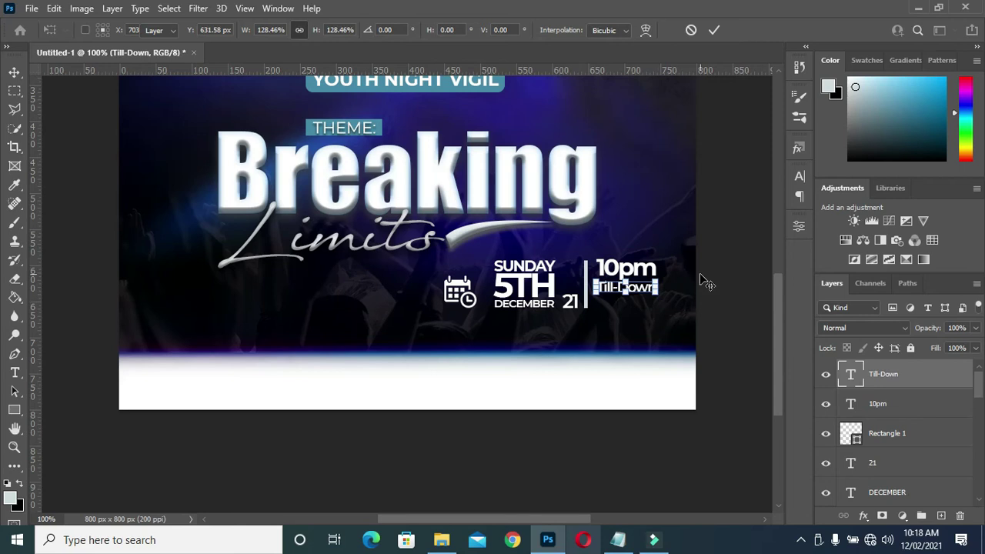
key("Return")
left_click(723, 279)
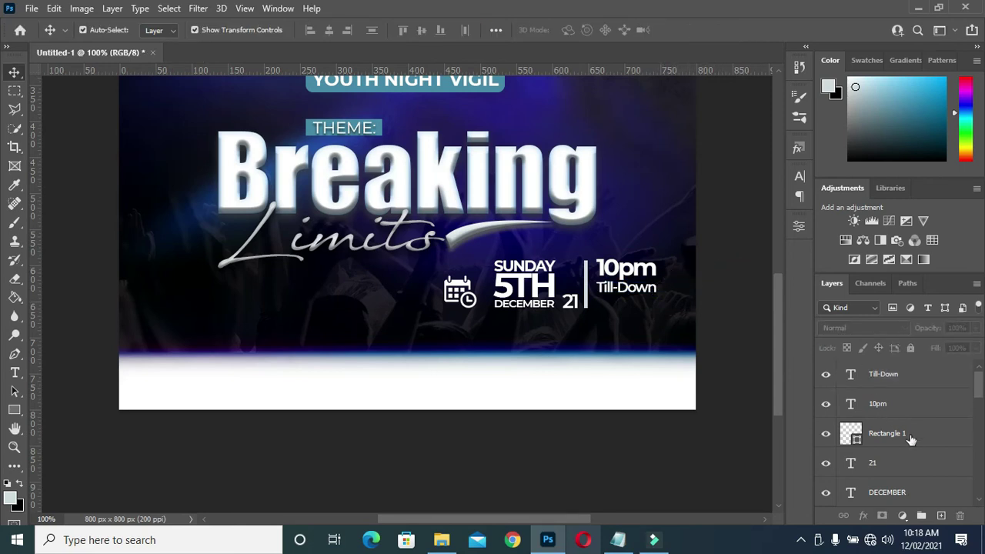
Nudge the 10pm and Till-Down pair down to centre them beside the divider.
left_click(643, 297)
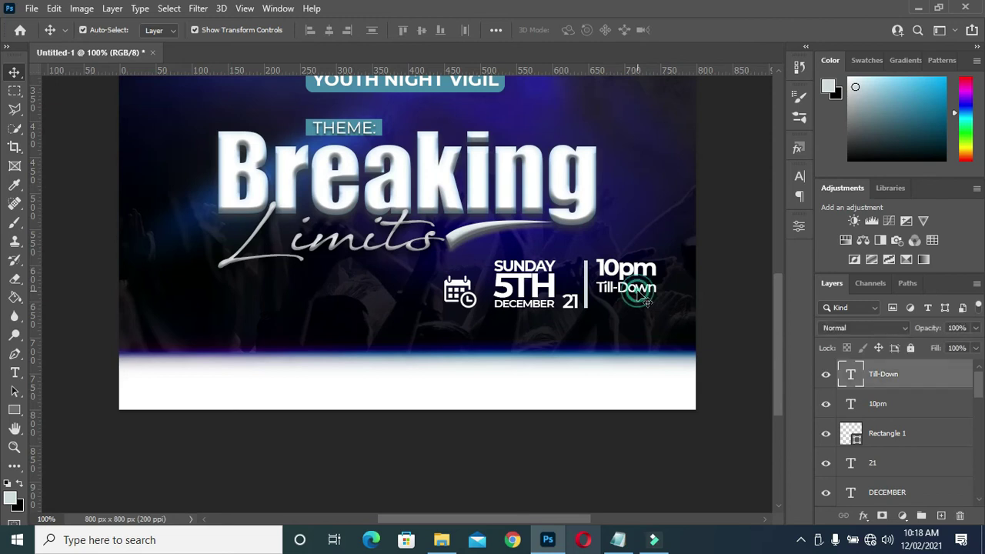
double_click(878, 404)
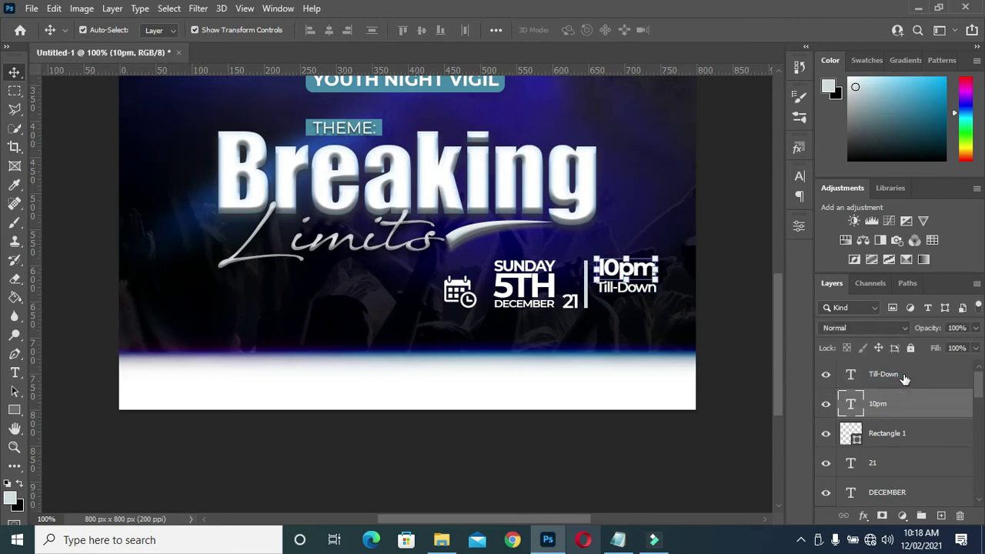
left_click(902, 379)
left_click(899, 400, "shift")
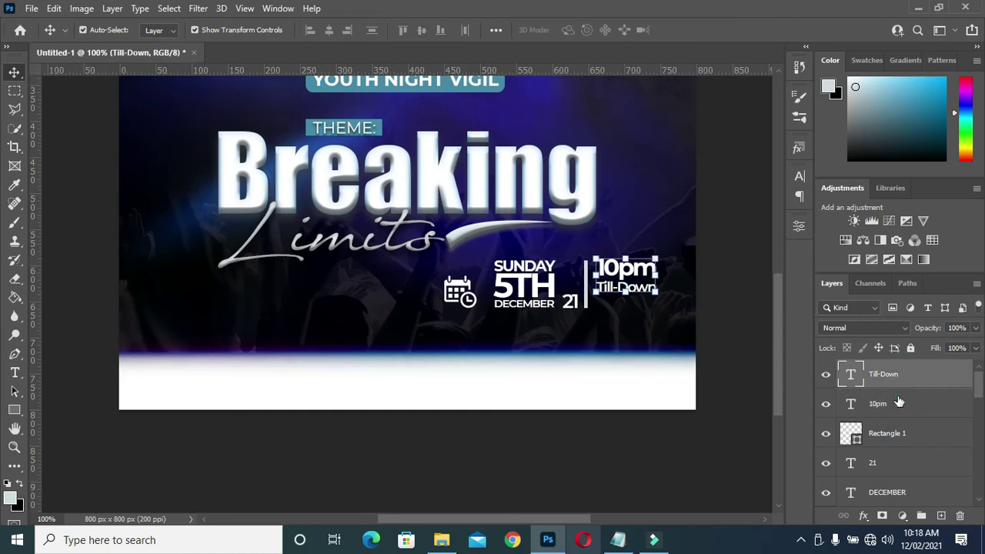
key("Down")
key("Down")
key("Down")
key("Down")
key("Down")
key("Down")
key("Down")
key("Down")
key("Down")
key("Down")
key("Down")
key("Down")
key("Down")
key("Down")
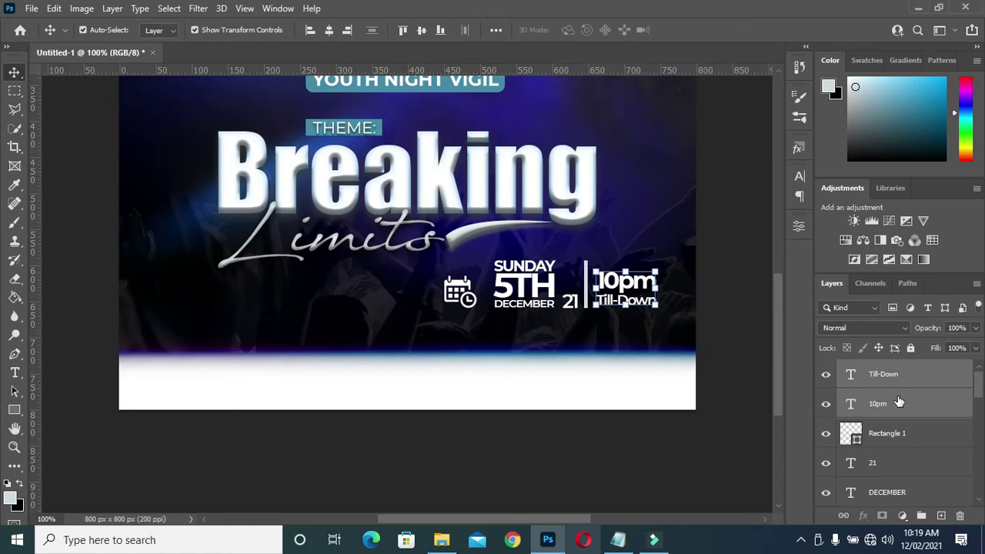
key("Down")
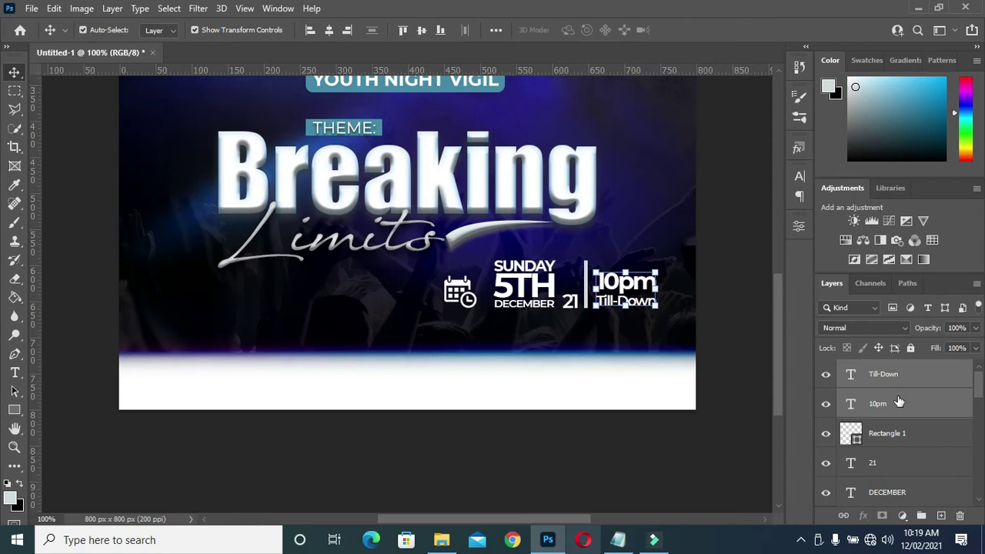
key("Up")
key("Up")
key("Left")
key("Left")
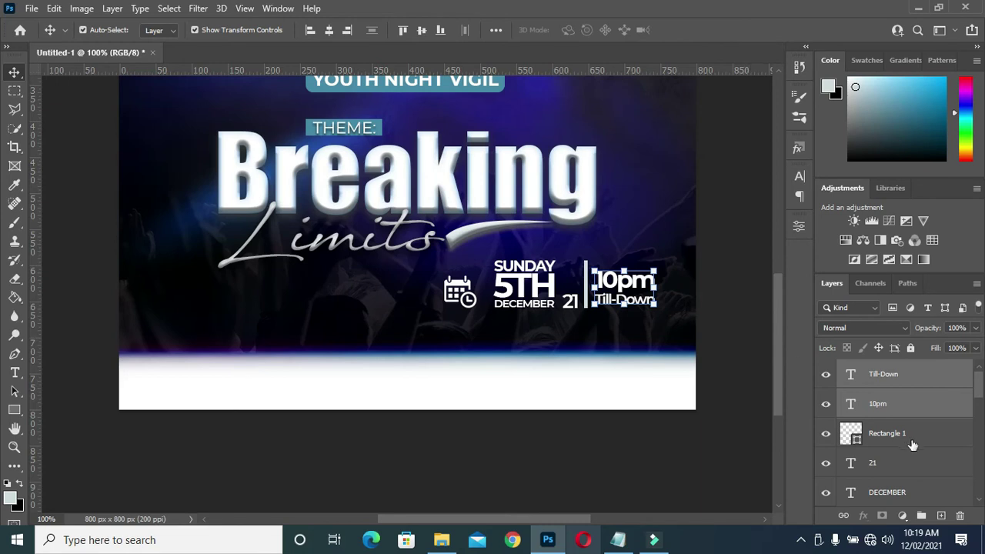
Select the divider, 21, DECEMBER, 5TH, calendar icon and SUNDAY layers together.
scroll(912, 445, "down", 1)
left_click(885, 403, "ctrl")
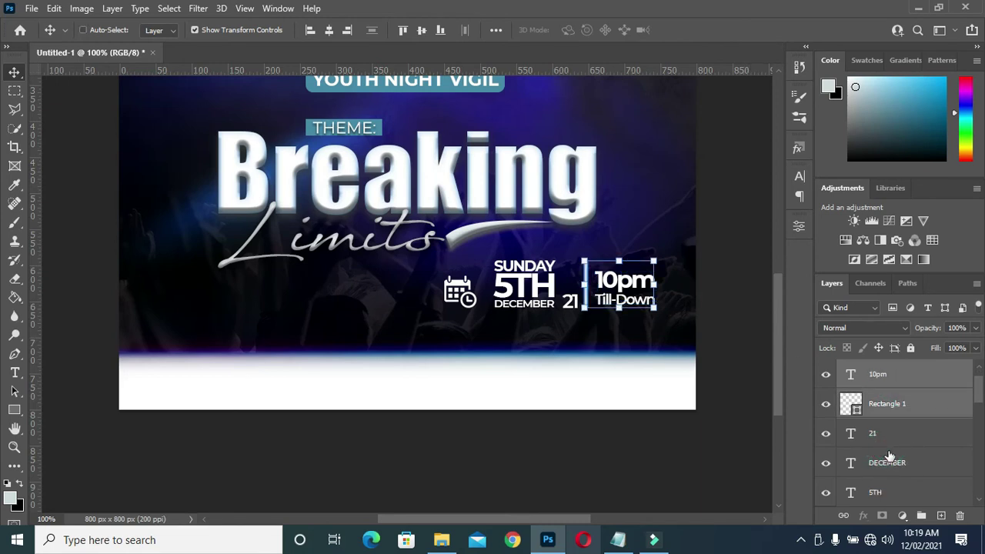
left_click(885, 443, "ctrl")
left_click(883, 459, "ctrl")
left_click(883, 487, "ctrl")
scroll(884, 492, "down", 5)
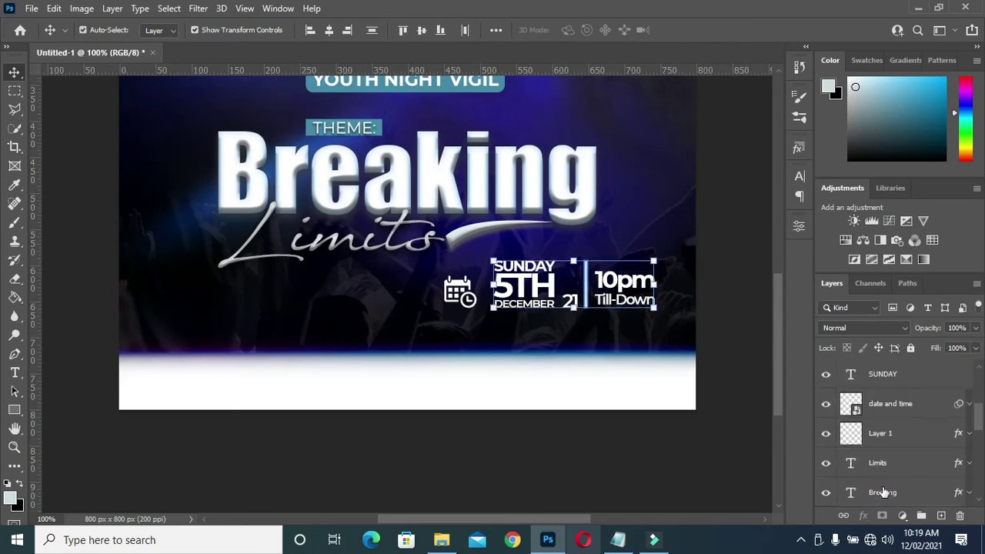
left_click(882, 403, "ctrl")
left_click(890, 374, "ctrl")
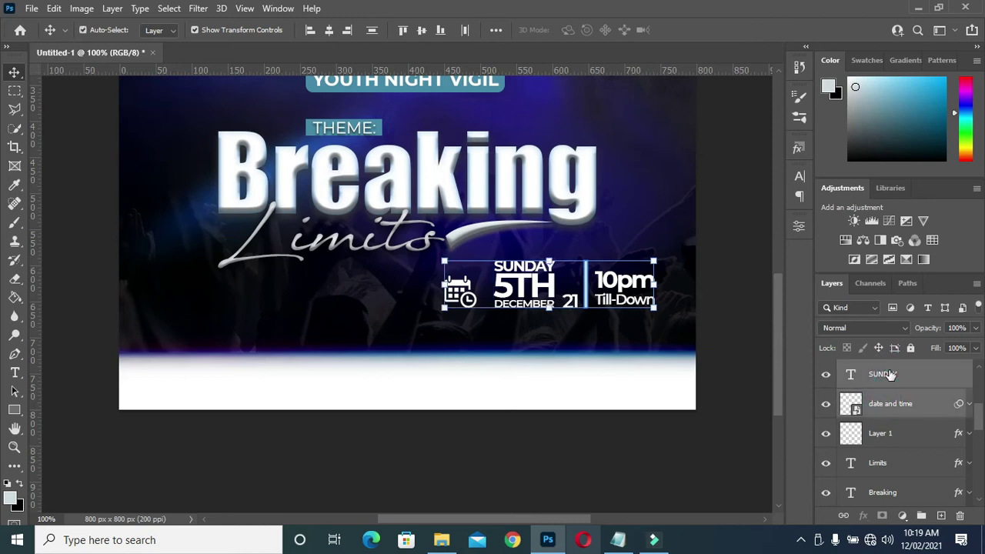
scroll(889, 426, "up", 1)
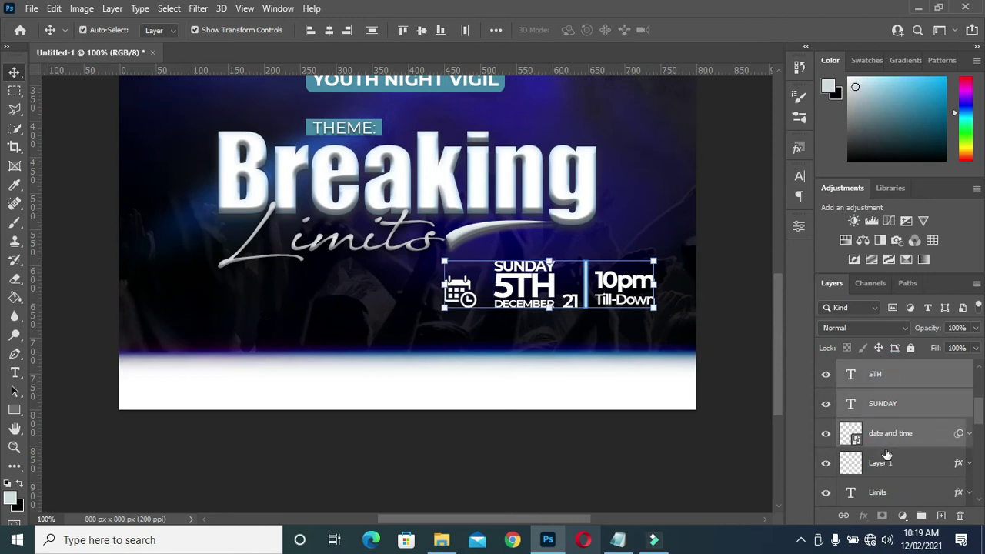
Nudge the date and time text slightly down and left, excluding the calendar icon.
left_click(887, 436, "ctrl")
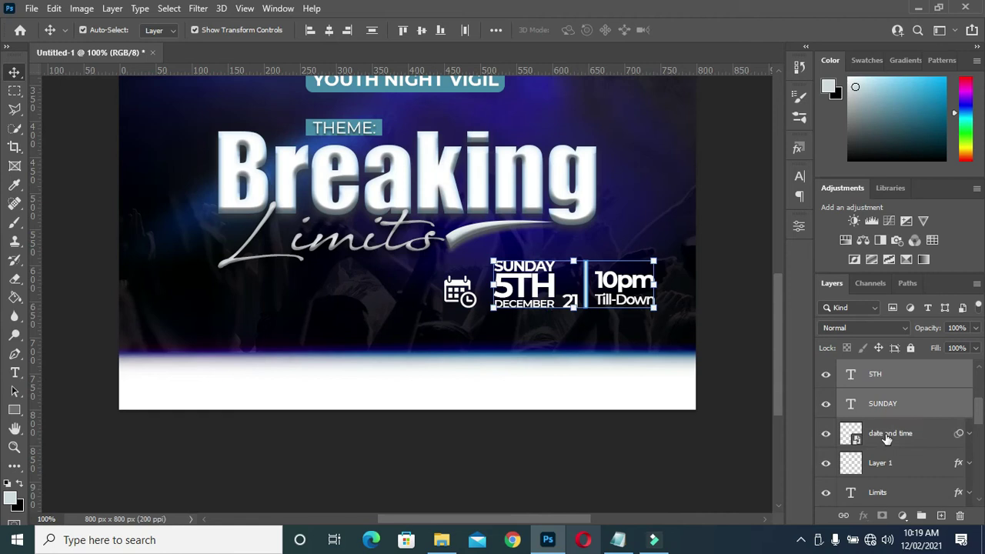
scroll(886, 437, "up", 5)
key("Down")
key("Down")
key("Down")
key("Down")
key("Left")
key("Left")
key("Left")
key("Left")
key("Left")
key("Left")
key("Left")
key("Left")
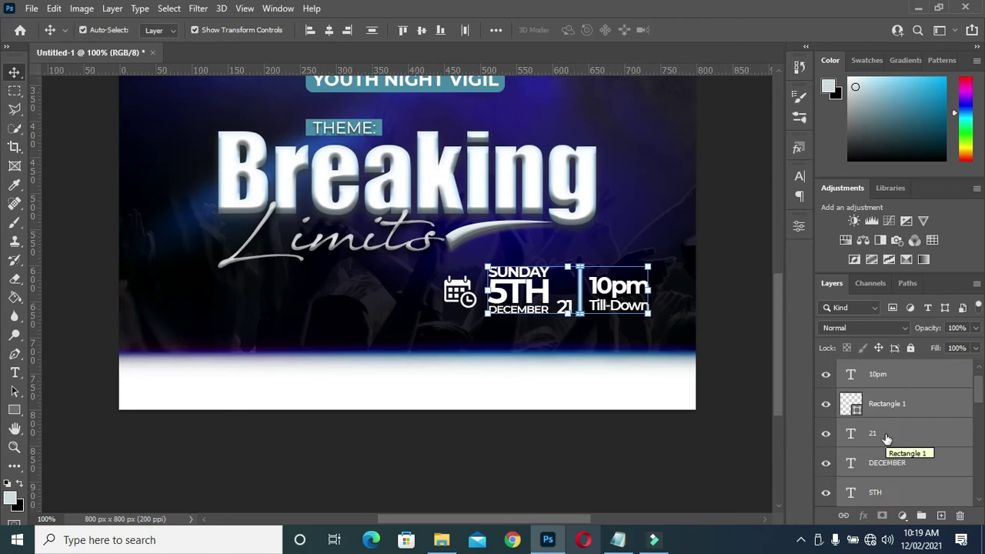
scroll(885, 477, "down", 3)
Group the date and time layers with the icon into a group named TIME AND DATE.
left_click(883, 408, "ctrl")
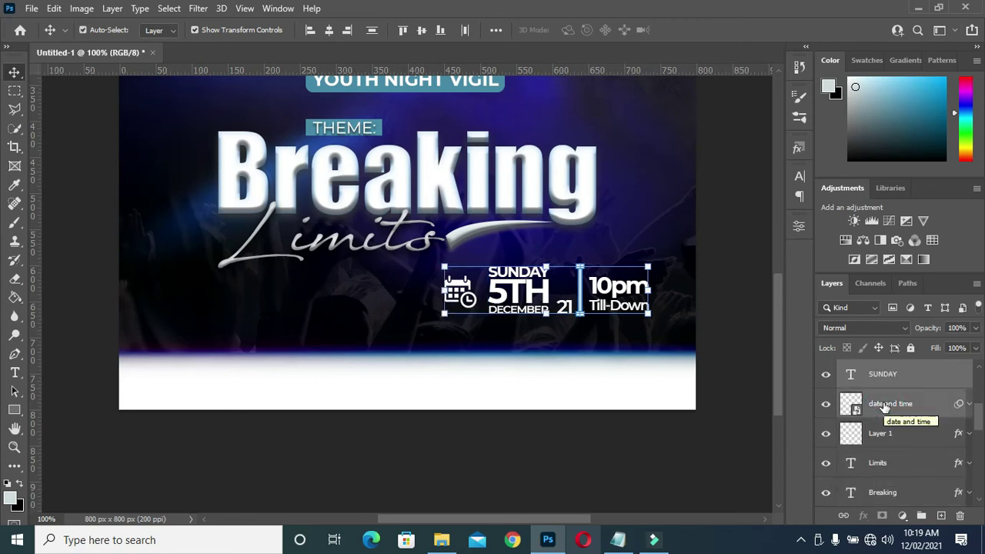
key("ctrl+g")
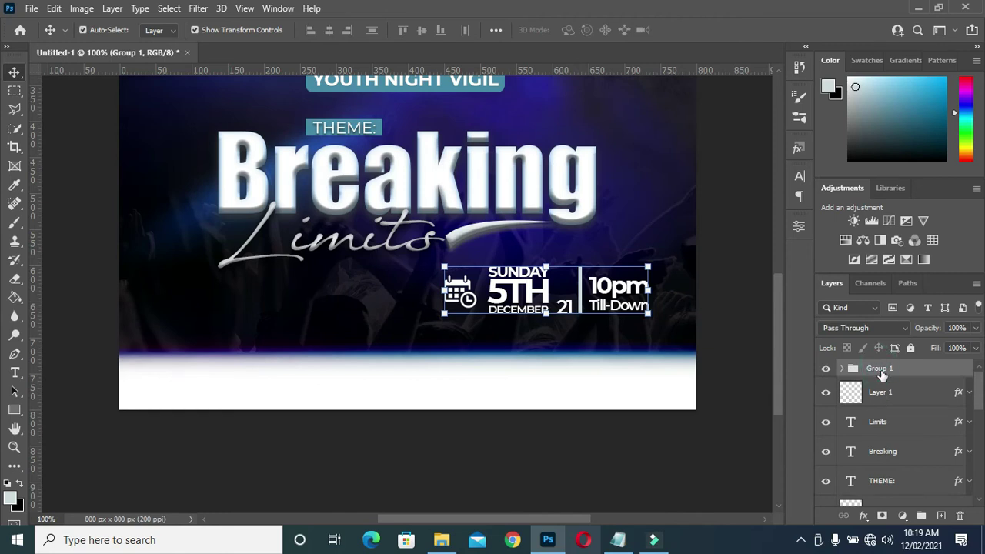
double_click(886, 371)
type("T")
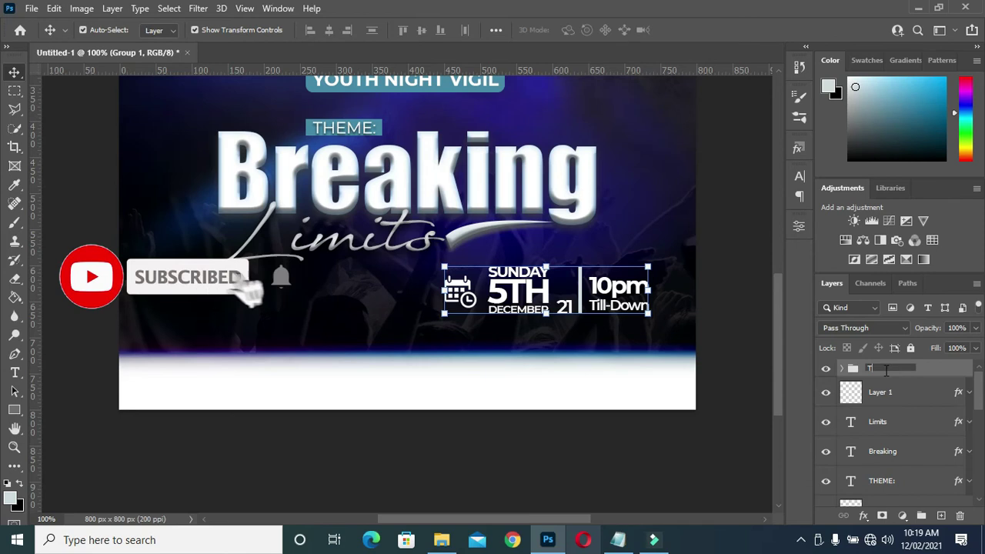
type("IME AND DATE")
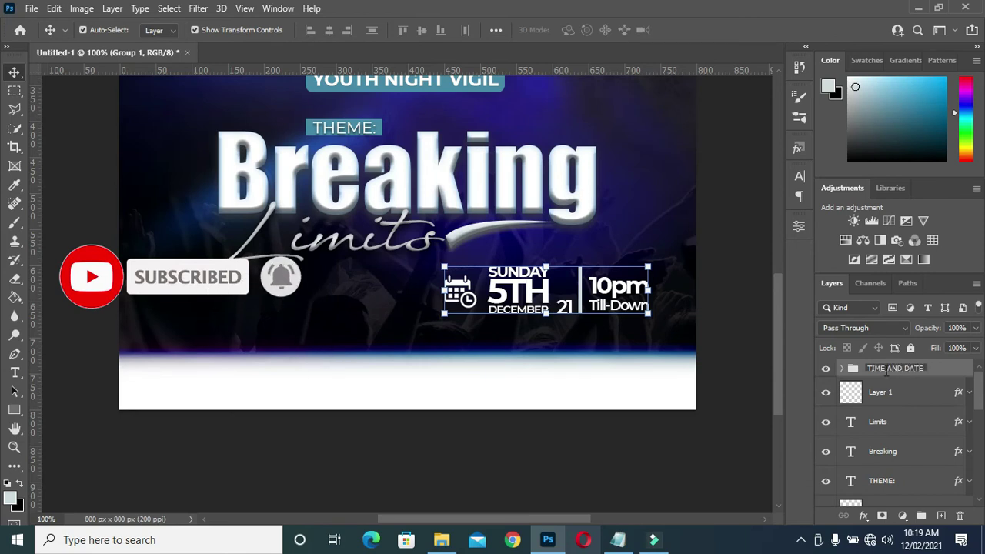
key("Return")
left_click(545, 314)
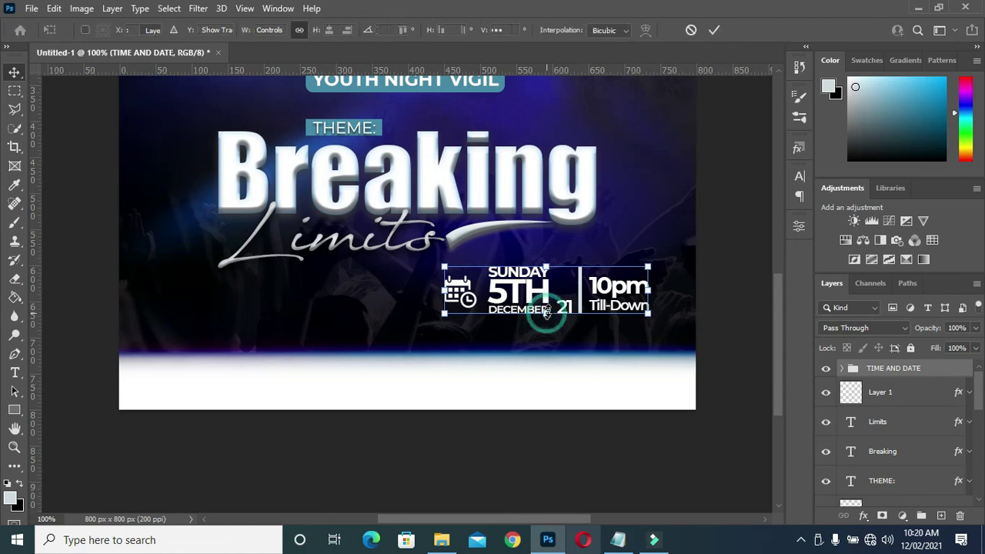
Shift the TIME AND DATE group about 72 px left, centred under Breaking Limits.
left_click_drag(548, 293, 496, 296)
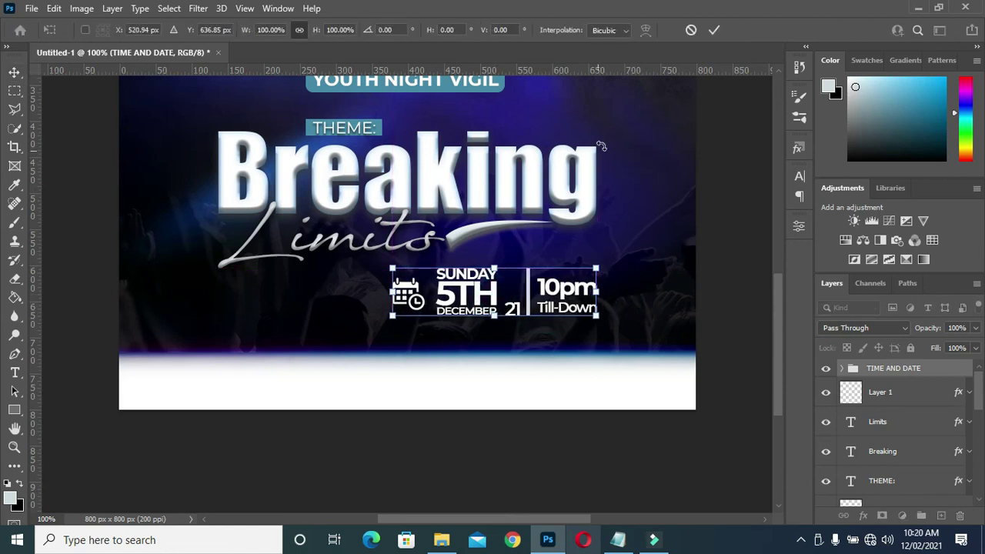
left_click(713, 35)
left_click(747, 203)
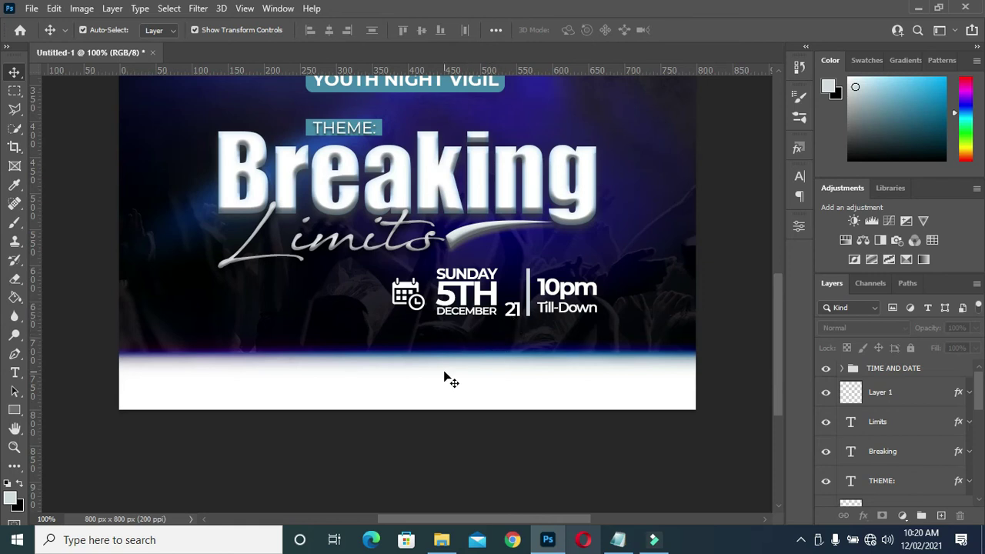
key("ctrl+0")
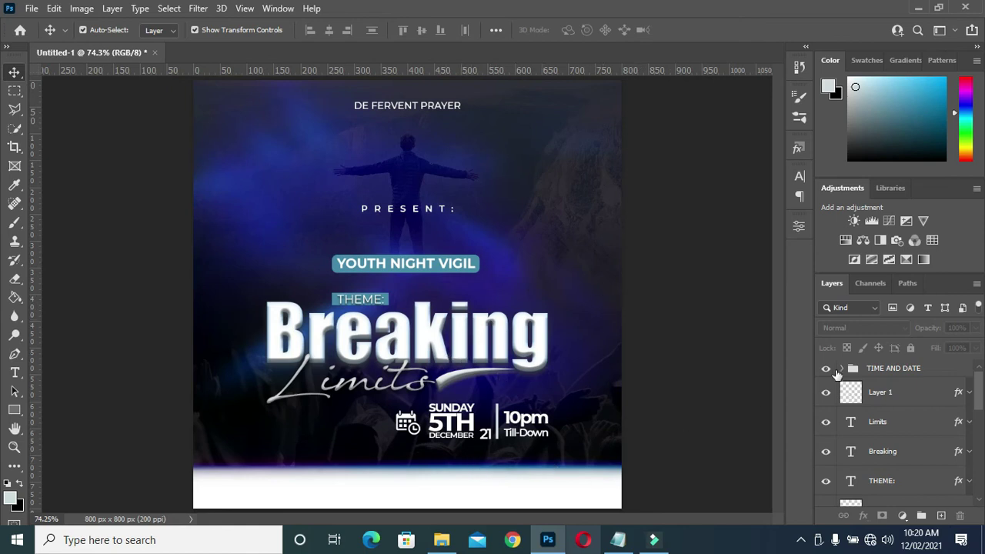
left_click(885, 394)
Group the title layers from PRESENT through Layer 1 into a group named TEXT.
scroll(897, 443, "down", 1)
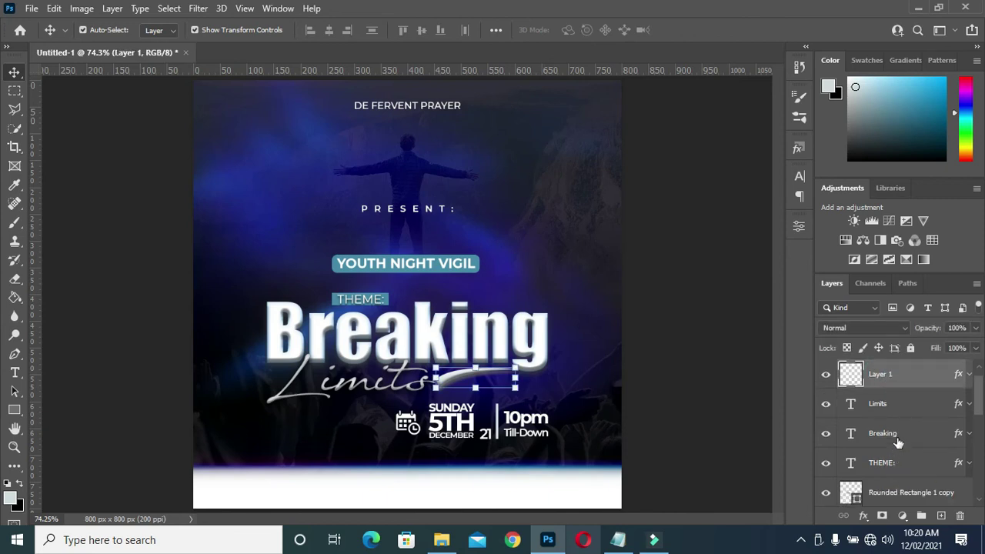
scroll(898, 444, "down", 1)
scroll(896, 442, "down", 1)
scroll(895, 442, "down", 1)
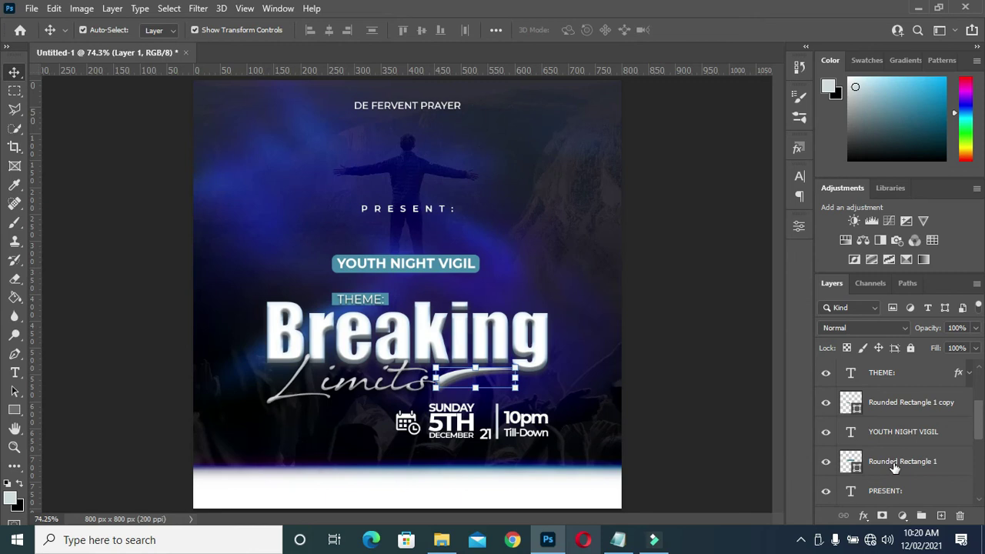
scroll(895, 467, "down", 2)
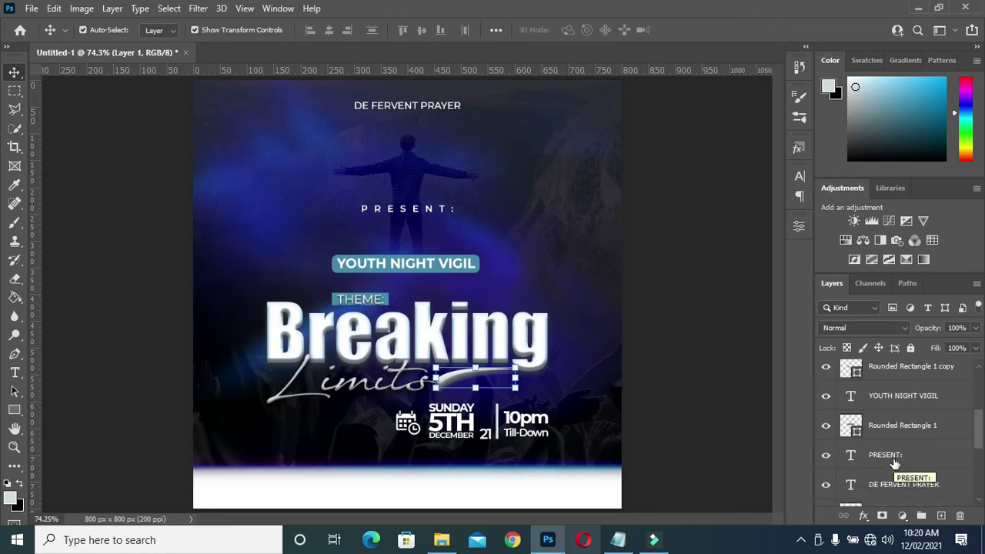
left_click(894, 463, "shift")
key("ctrl+g")
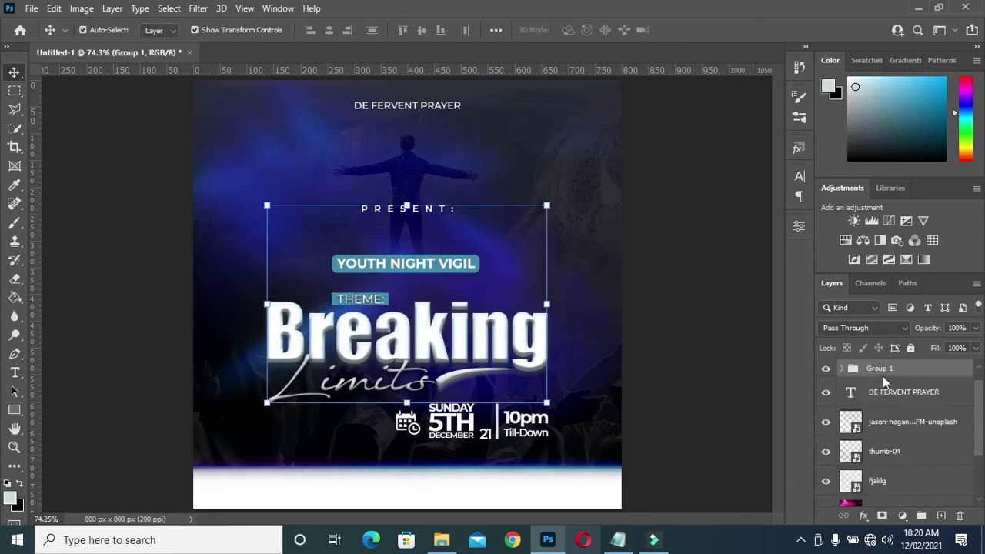
double_click(879, 370)
type("TEXT")
key("Return")
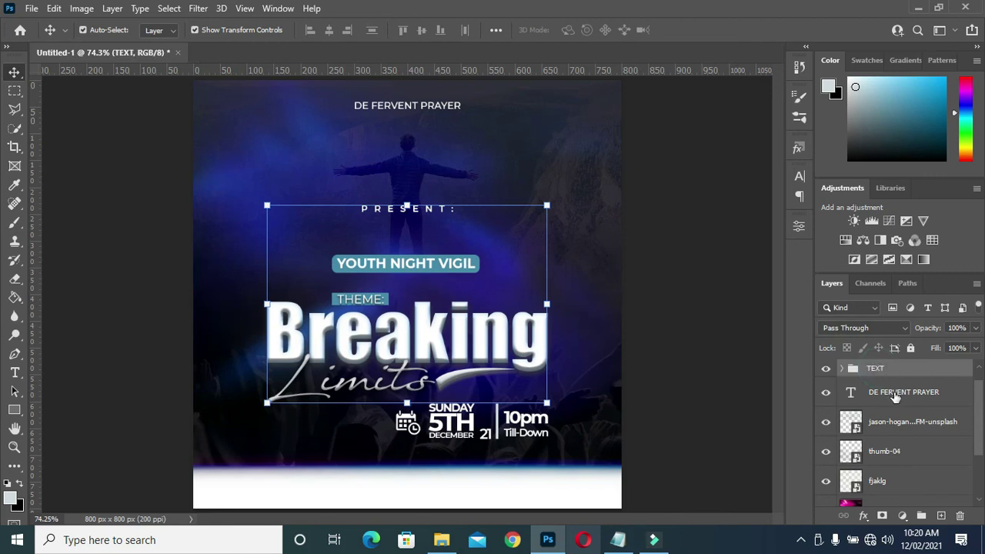
Group the background image layers into a group named BG.
scroll(895, 395, "down", 1)
left_click(893, 409)
scroll(901, 420, "down", 3)
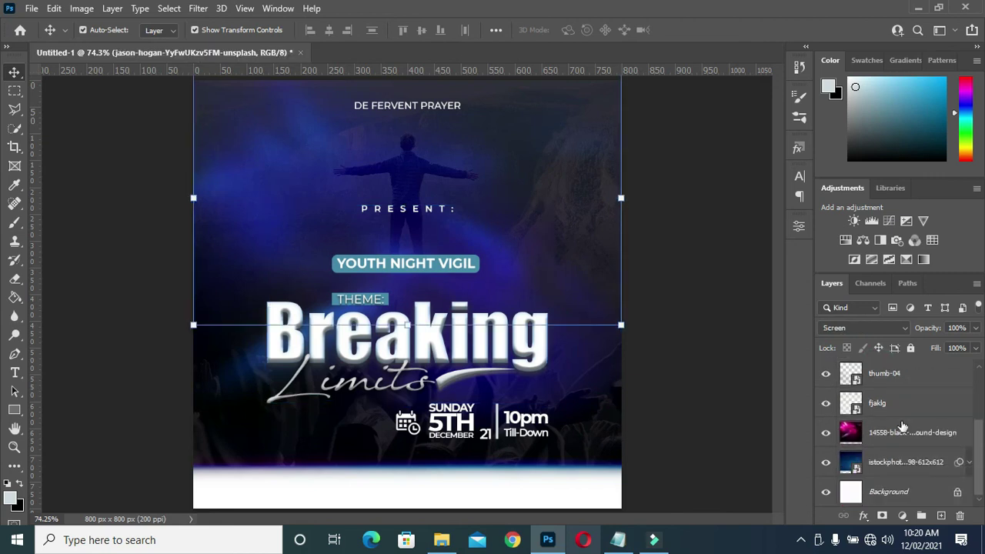
left_click(897, 465, "shift")
key("ctrl+g")
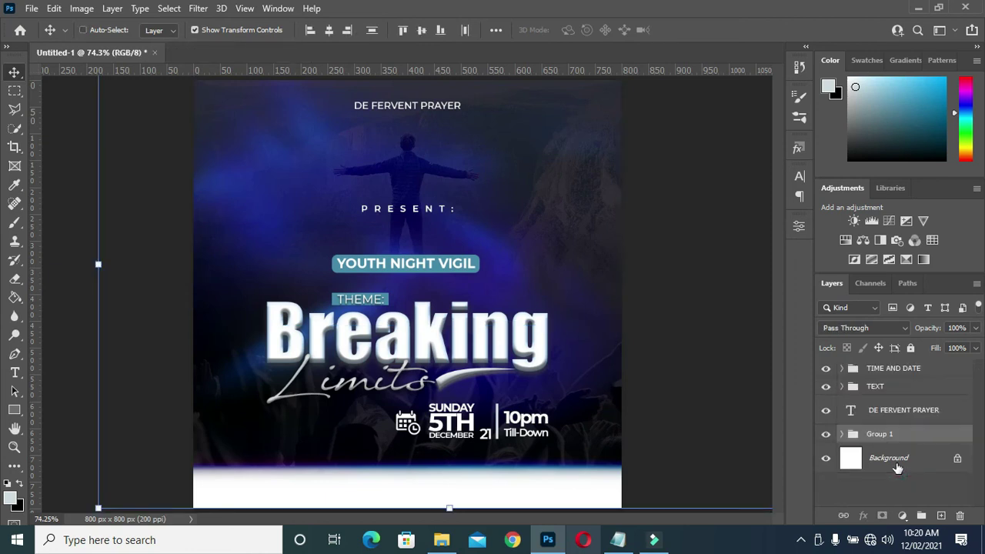
double_click(882, 435)
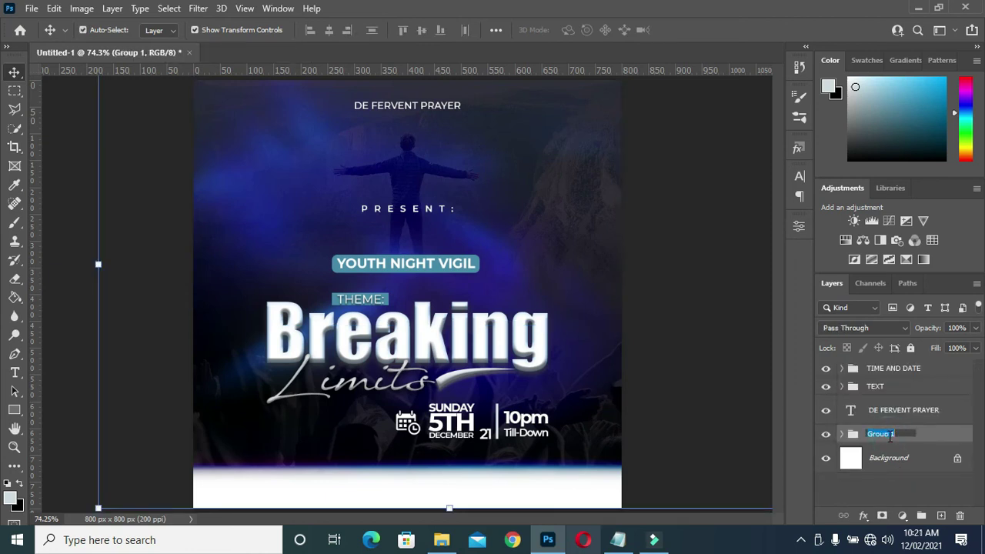
type("BG")
key("Return")
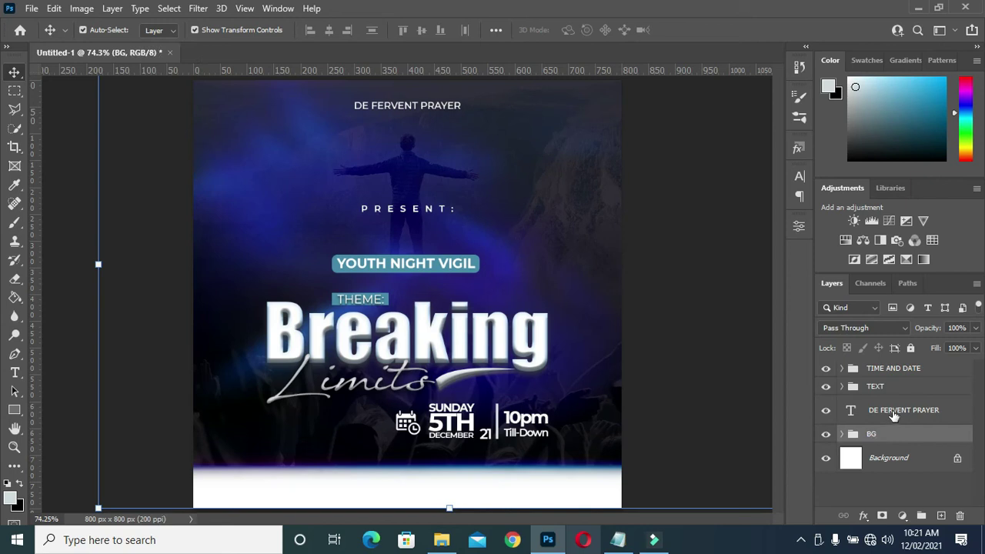
left_click(714, 414)
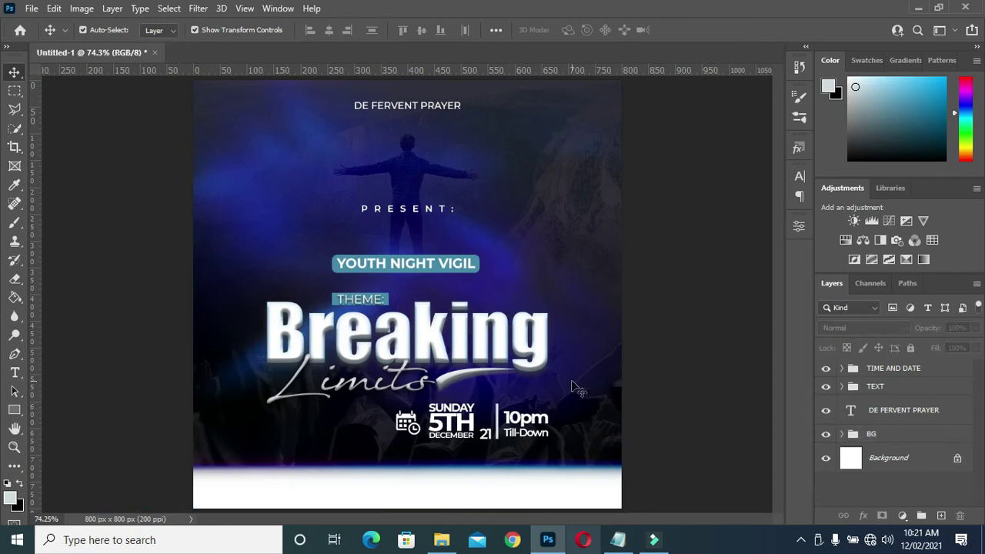
Place the lens-flare image on the Breaking title at 9.75% scale in Screen blend mode.
left_click(442, 540)
left_click(429, 235)
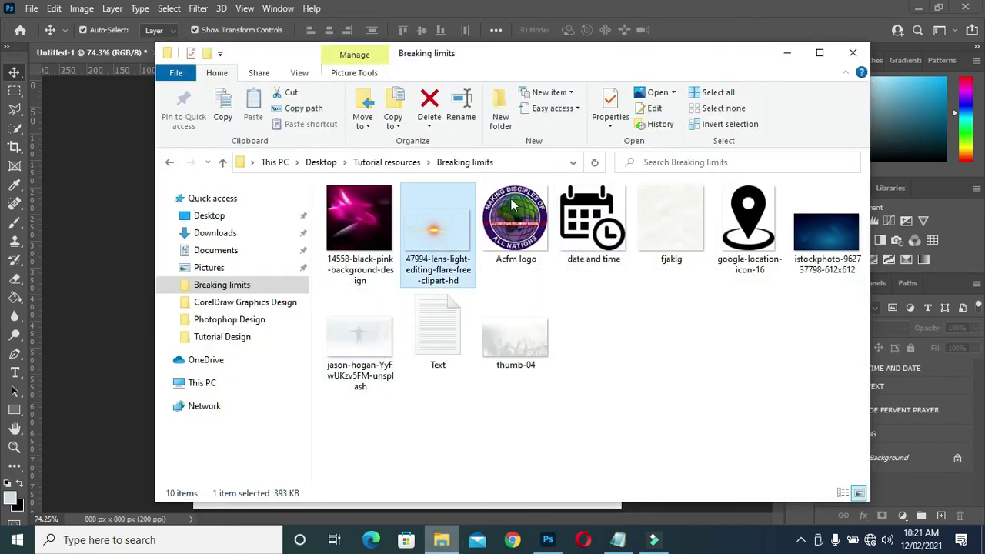
left_click_drag(435, 231, 128, 301)
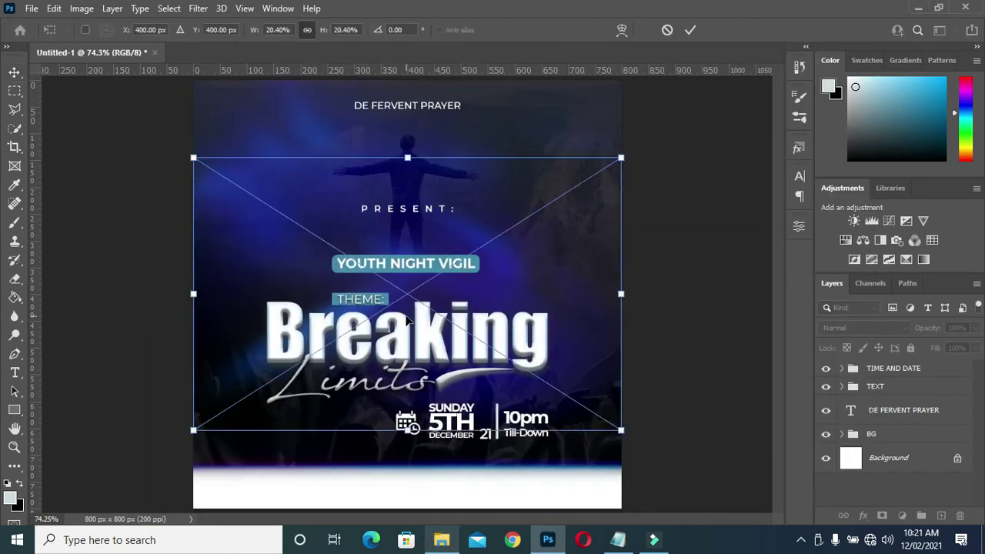
left_click_drag(402, 308, 402, 368)
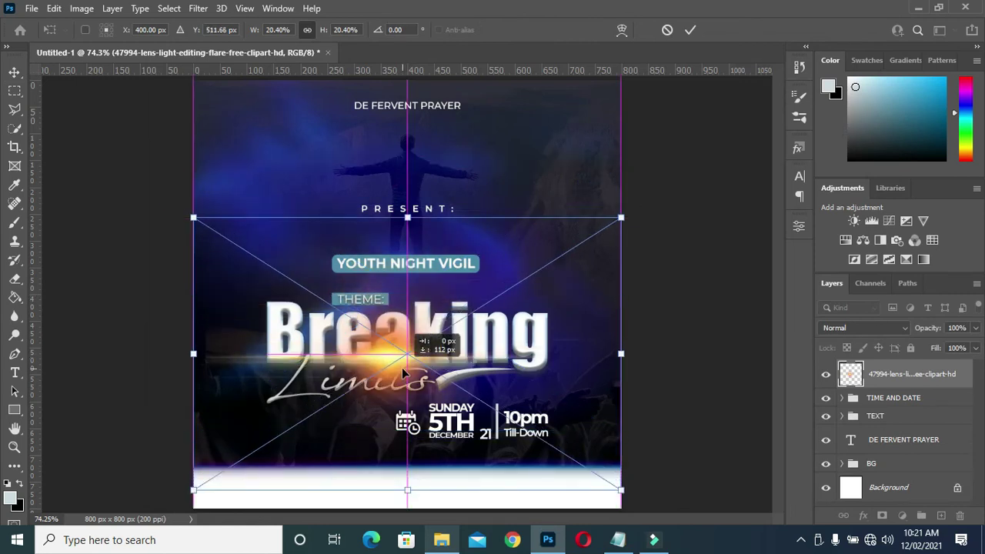
left_click_drag(621, 216, 398, 361)
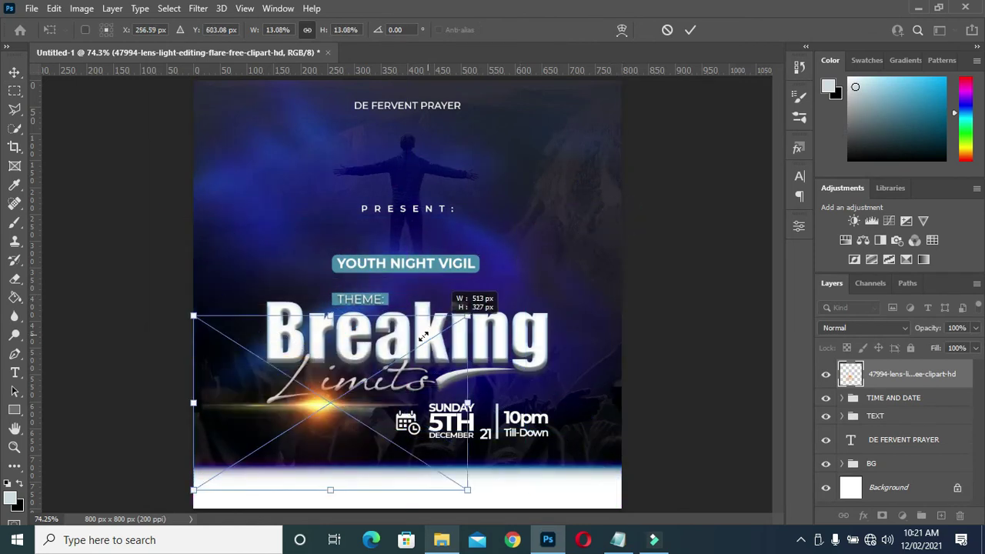
left_click_drag(311, 435, 389, 380)
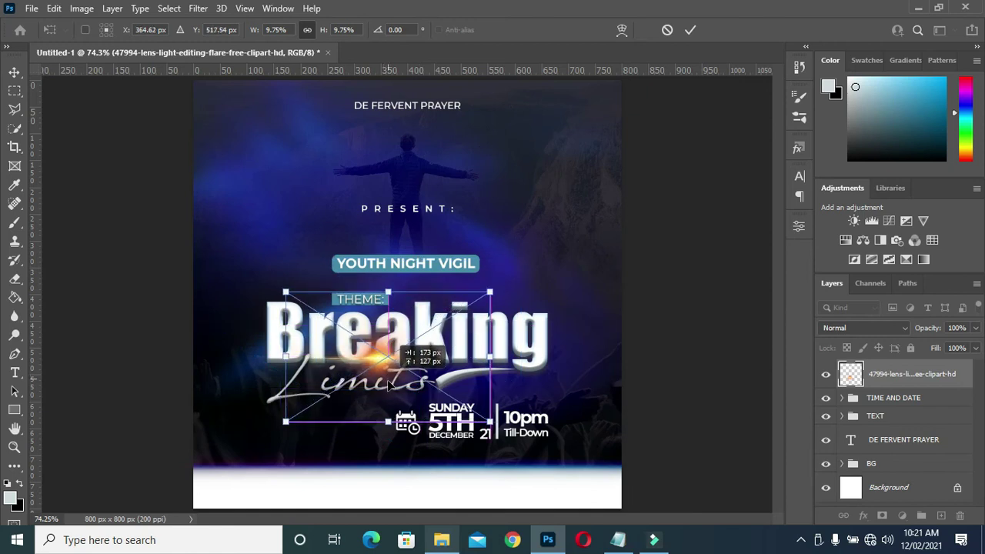
left_click_drag(389, 381, 389, 388)
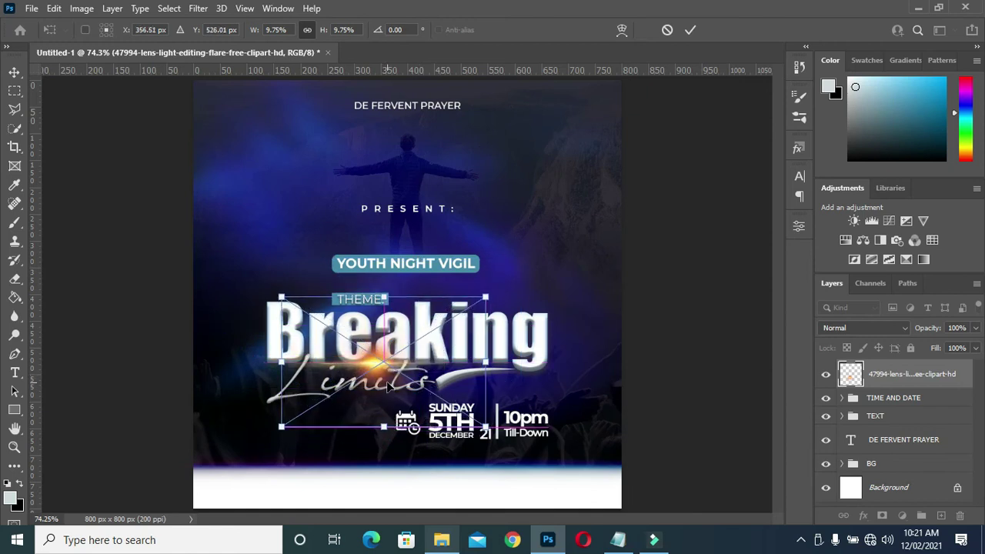
key("Return")
left_click(842, 331)
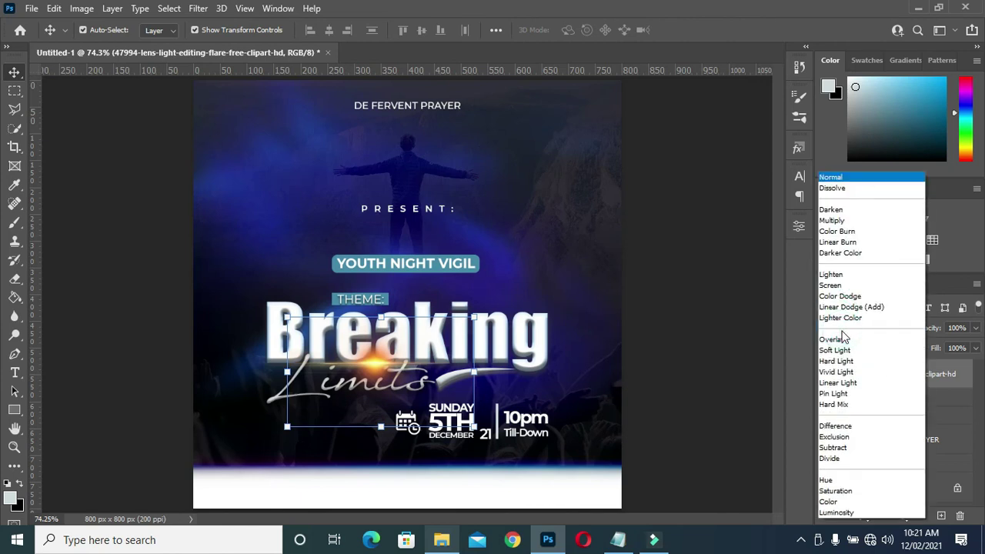
left_click(840, 285)
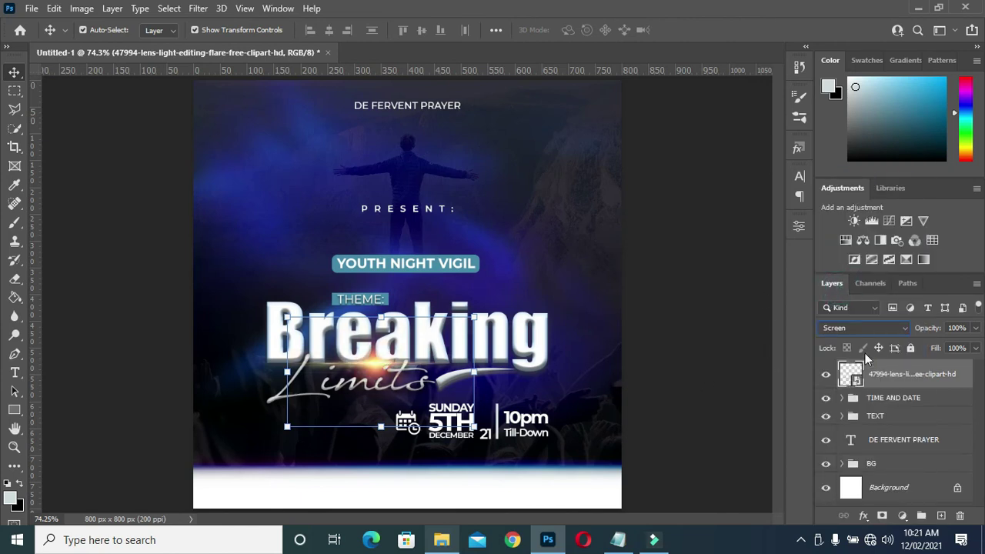
left_click(220, 10)
mouse_move(206, 193)
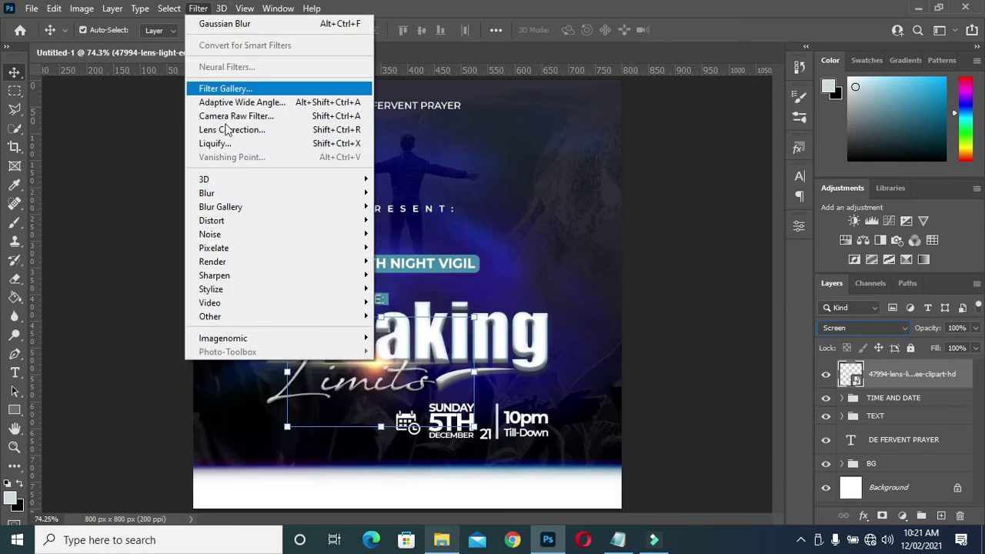
Apply a 3.1-pixel Gaussian Blur to the lens flare.
left_click(406, 248)
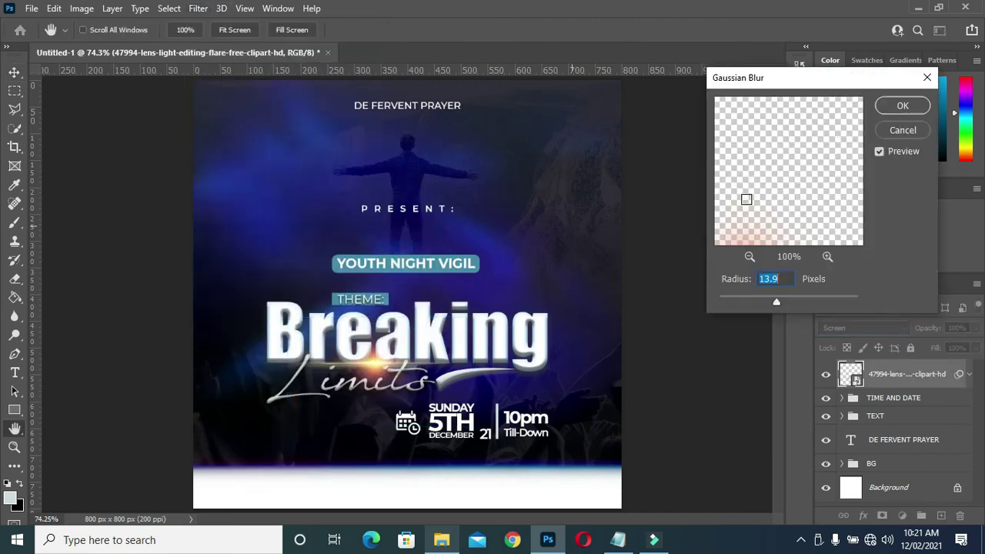
left_click_drag(760, 306, 742, 302)
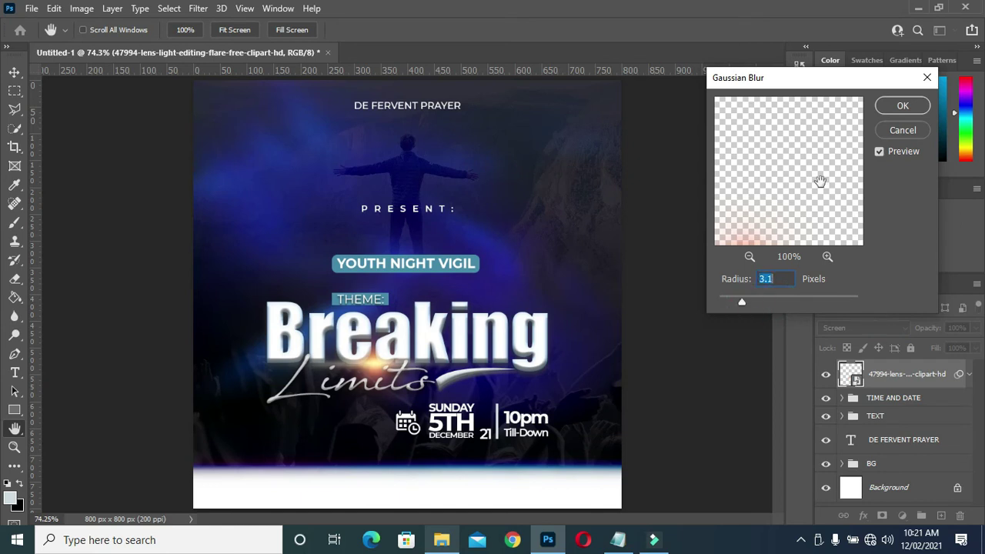
left_click(904, 106)
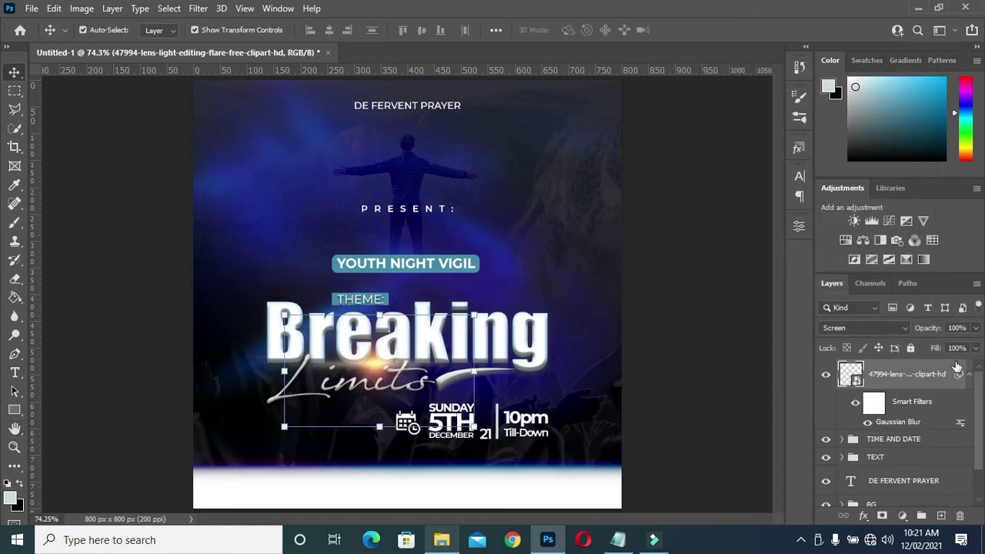
left_click(969, 375)
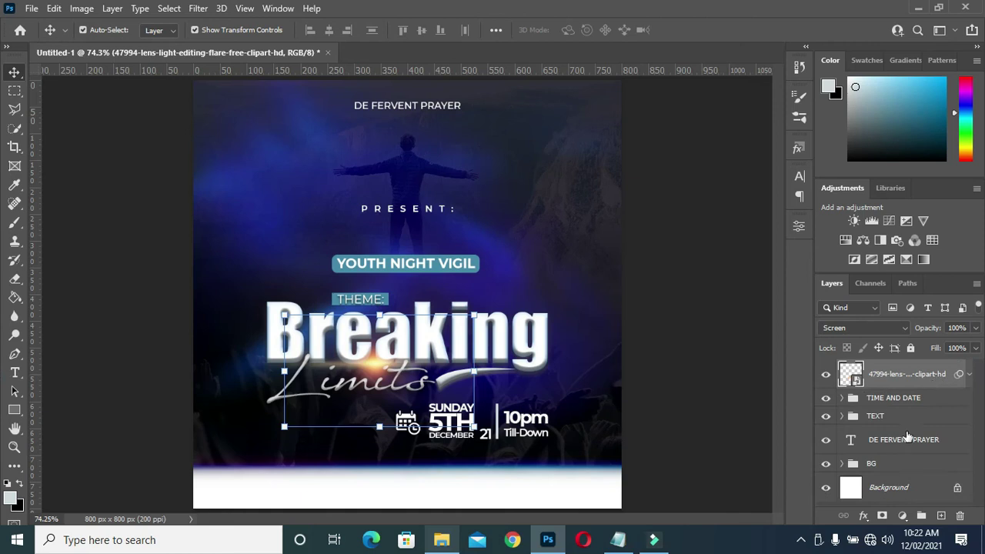
Collapse the TIME AND DATE group and move the lens-flare layer into the TEXT group.
left_click(842, 398)
left_click(841, 399)
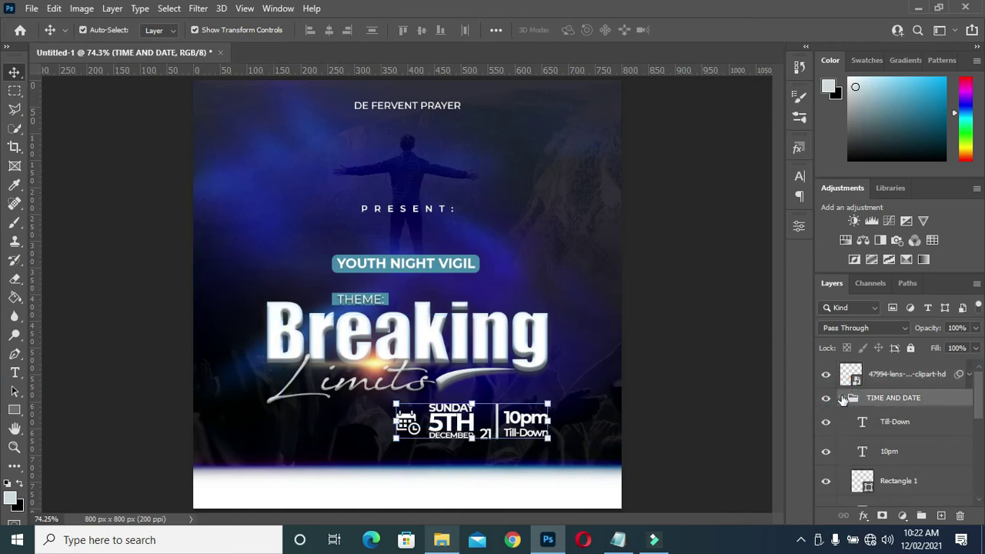
left_click(842, 398)
left_click_drag(883, 375, 871, 418)
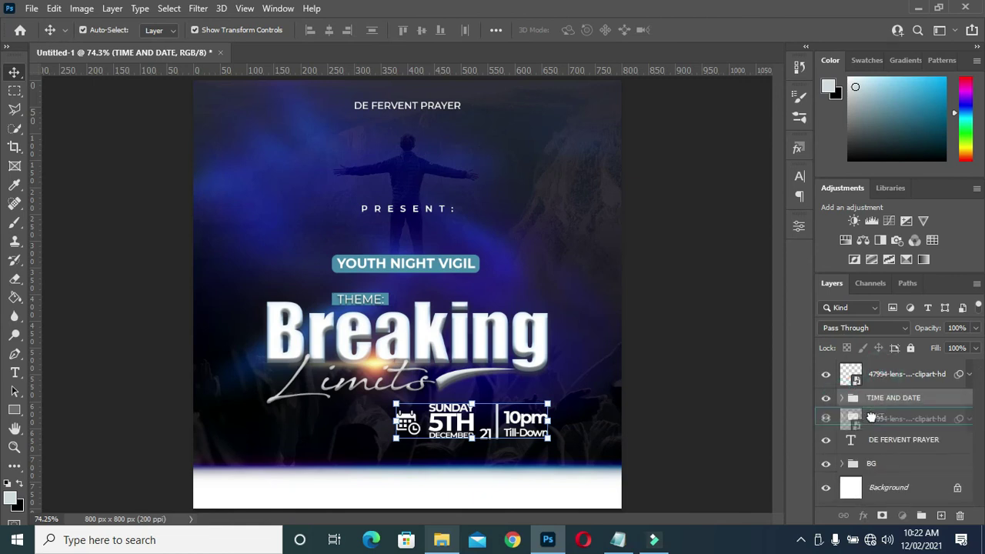
left_click(722, 366)
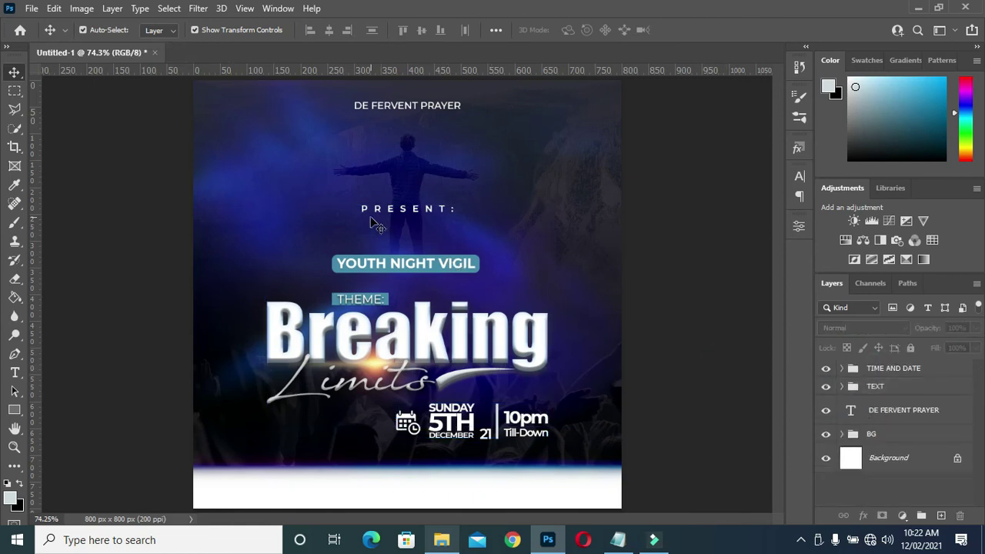
Drag the Acfm logo from the resources folder onto the flyer and shrink it beside the title.
left_click(443, 539)
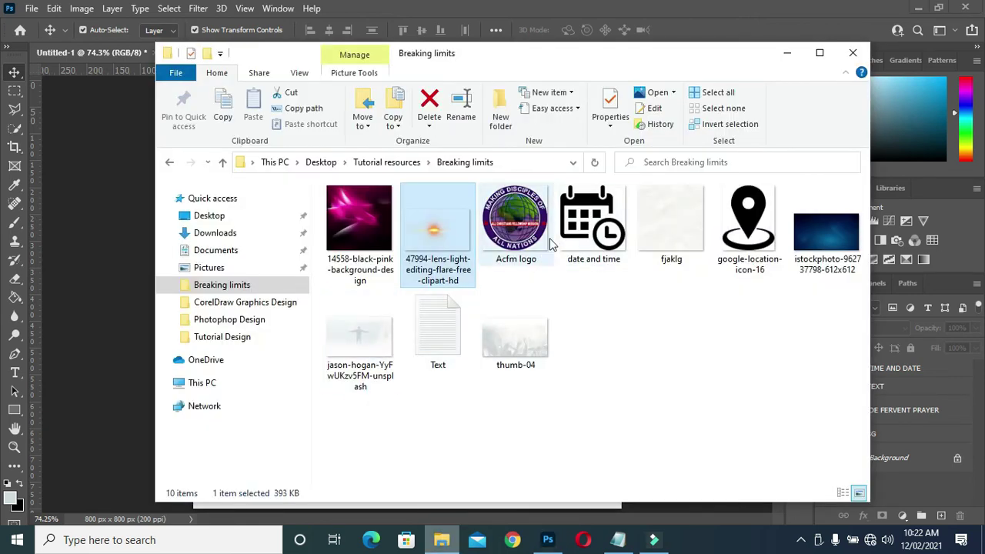
left_click(528, 237)
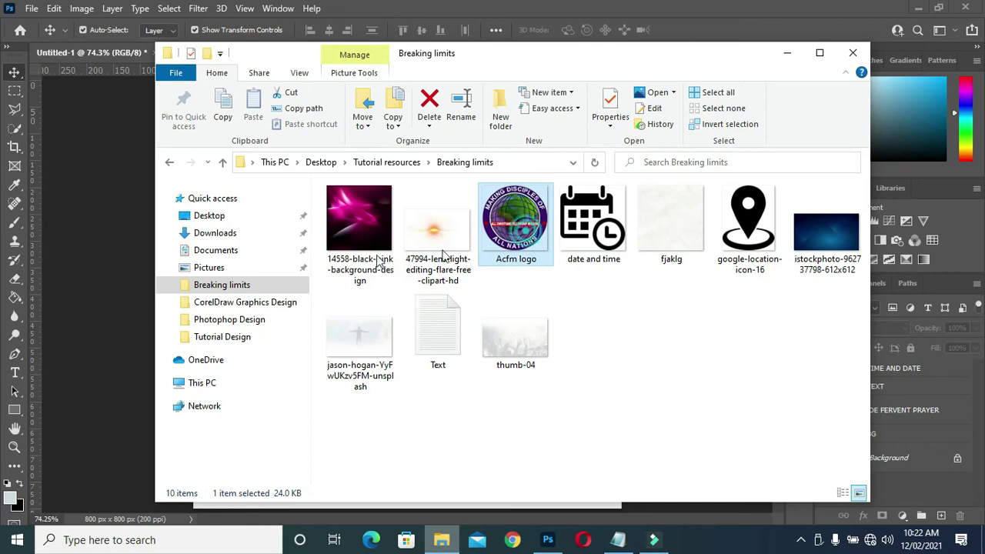
left_click_drag(528, 237, 114, 258)
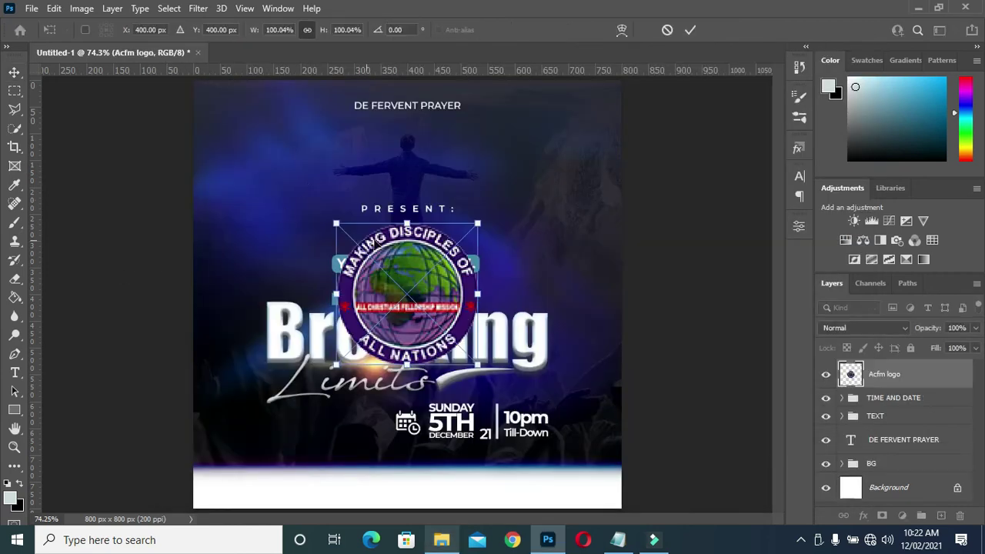
mouse_move(477, 362)
left_mouse_down()
mouse_move(368, 255)
mouse_move(314, 127)
mouse_move(327, 108)
left_mouse_up()
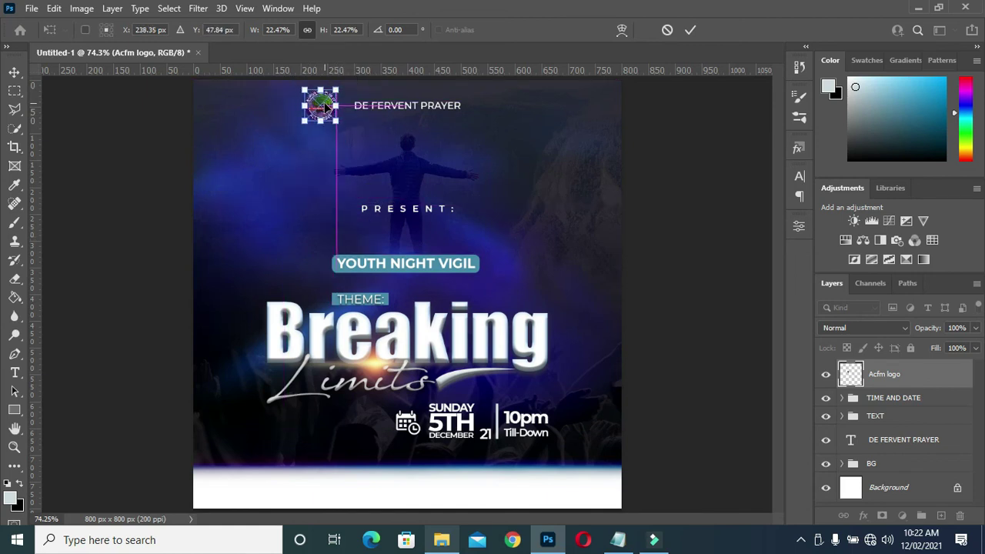
left_click(690, 30)
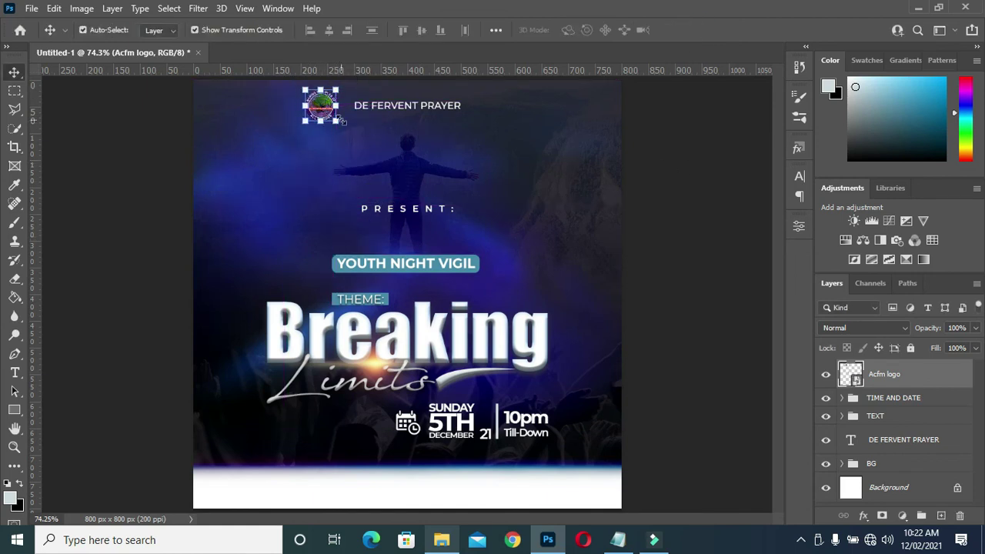
left_click_drag(303, 89, 308, 94)
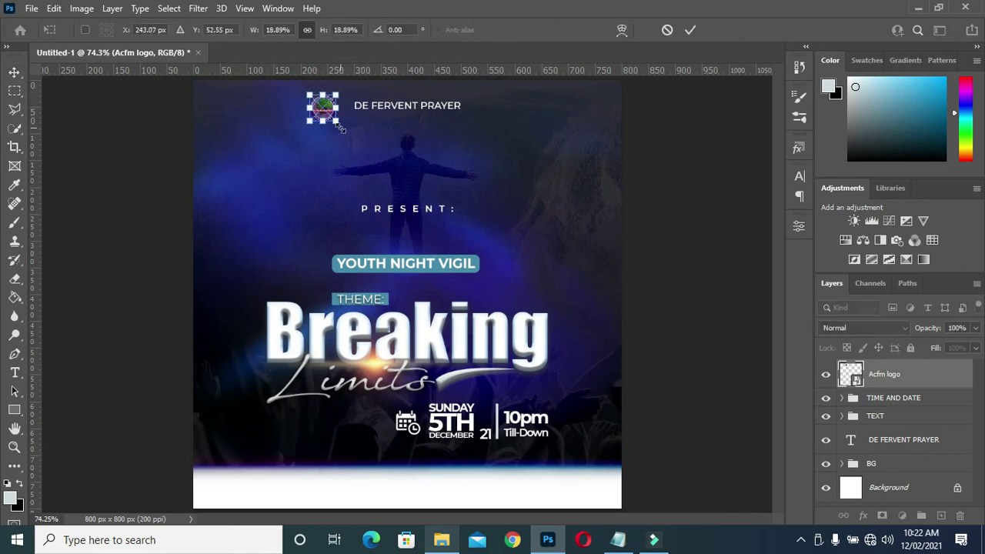
left_click_drag(327, 113, 335, 110)
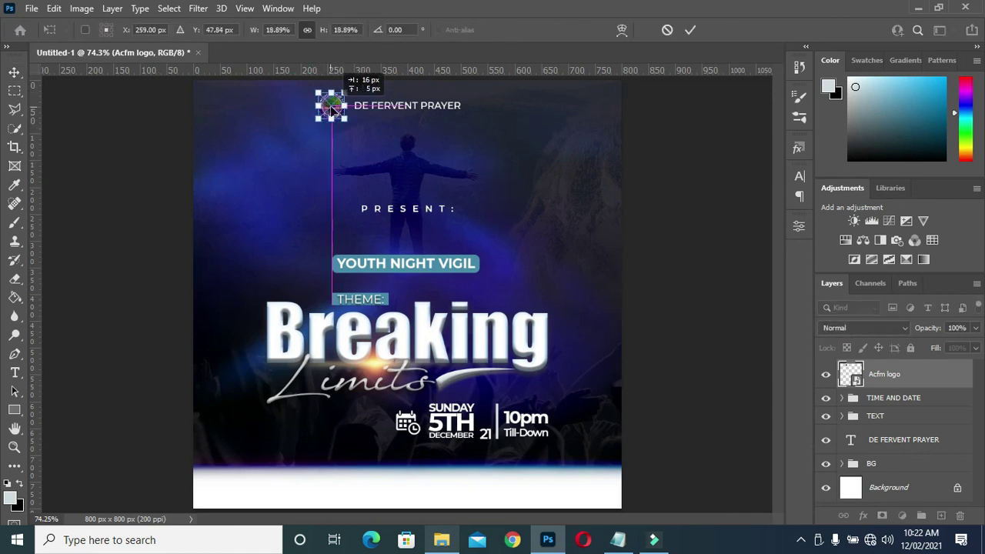
key("Return")
left_click(629, 186)
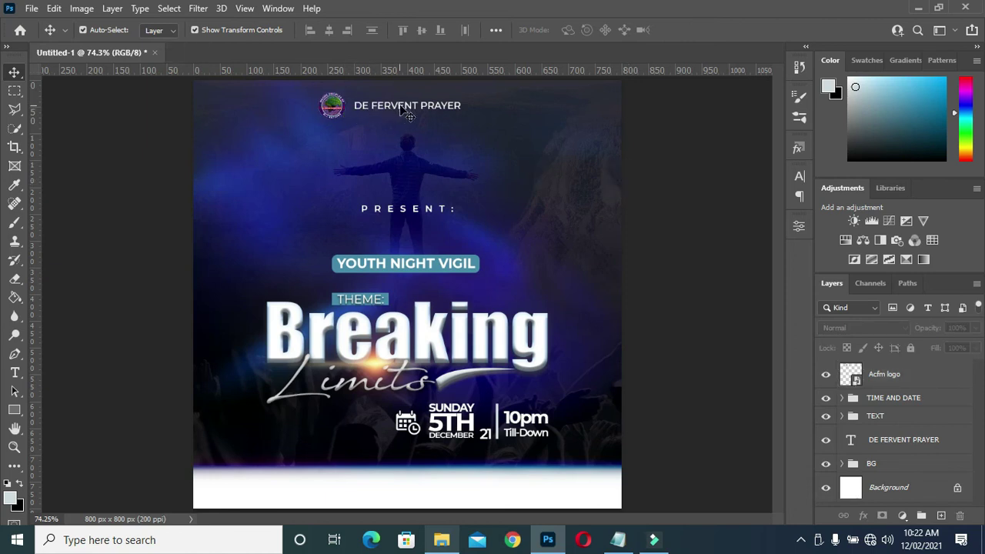
Shift DE FERVENT PRAYER down and centre the Acfm logo directly above it.
left_click_drag(405, 112, 405, 142)
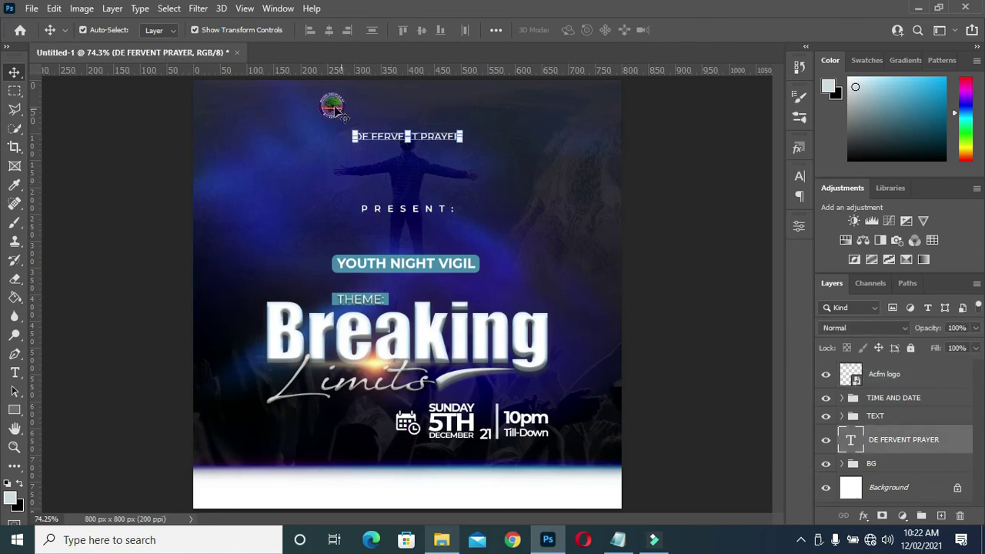
left_click_drag(336, 109, 411, 105)
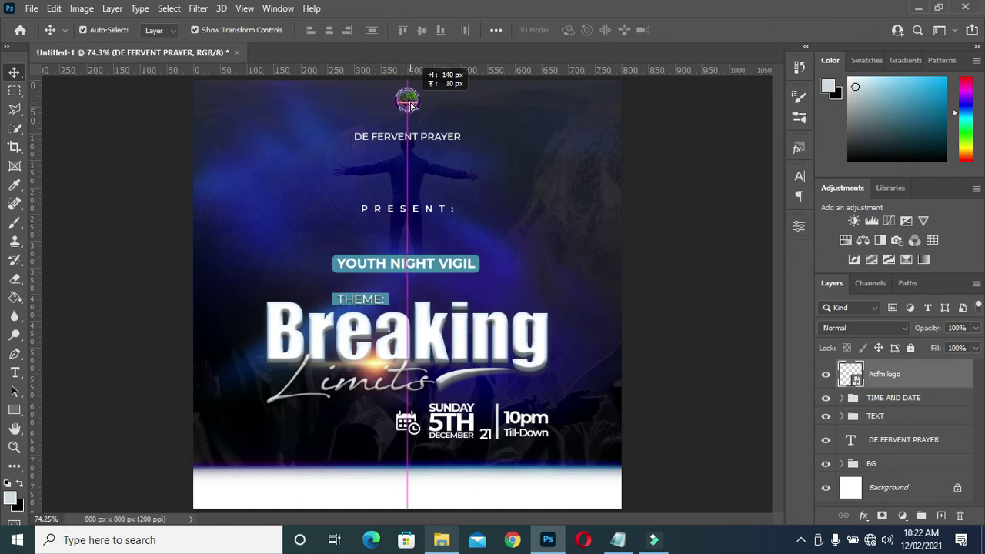
left_click(414, 140)
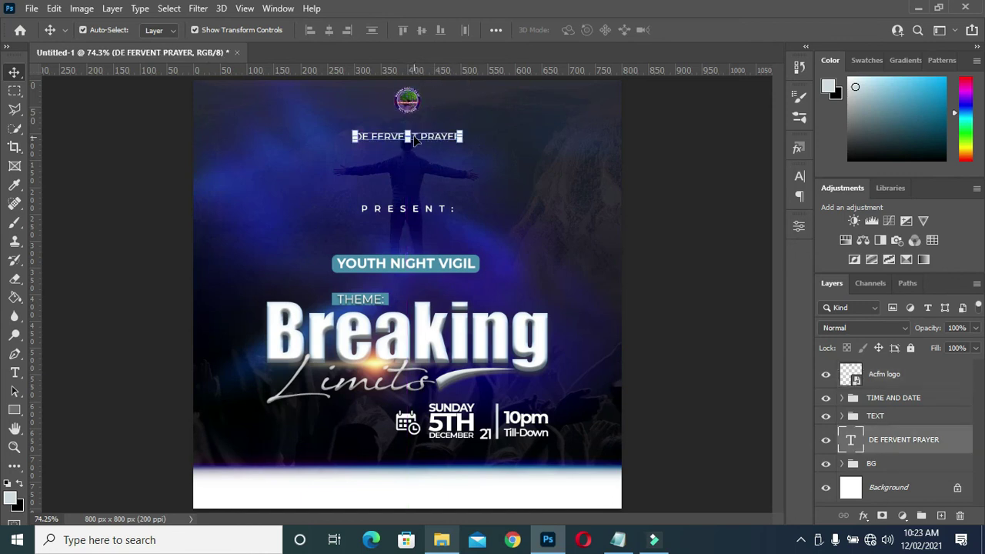
left_click_drag(413, 140, 413, 131)
key("ctrl+t")
key("Return")
left_click(409, 100)
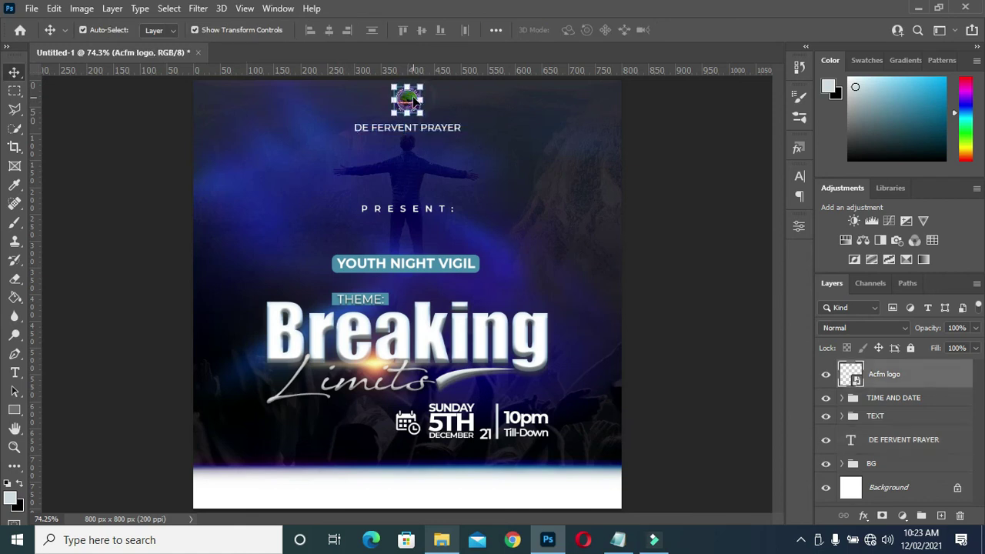
left_click(685, 128)
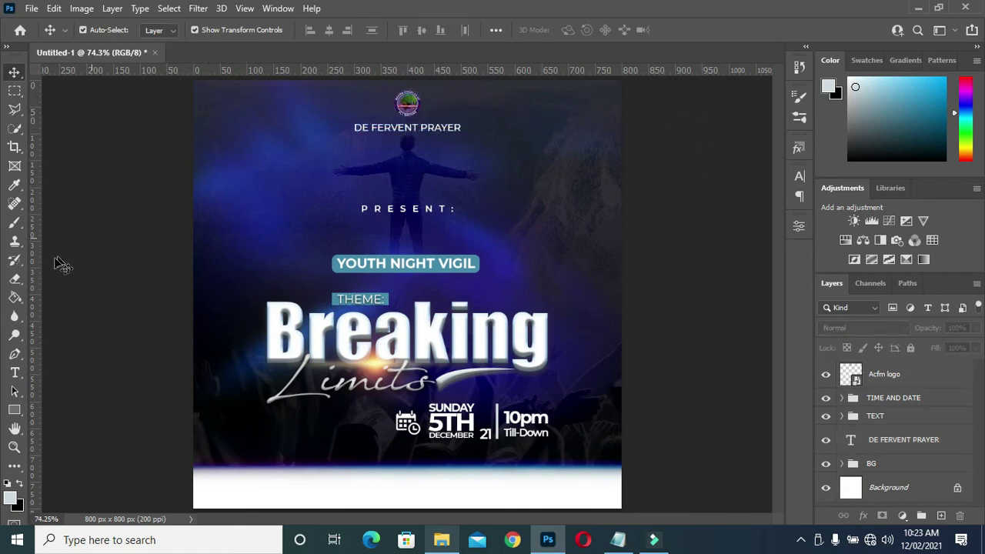
Draw a pale 61 × 98 px rounded rectangle backing the Acfm logo.
left_click(13, 411)
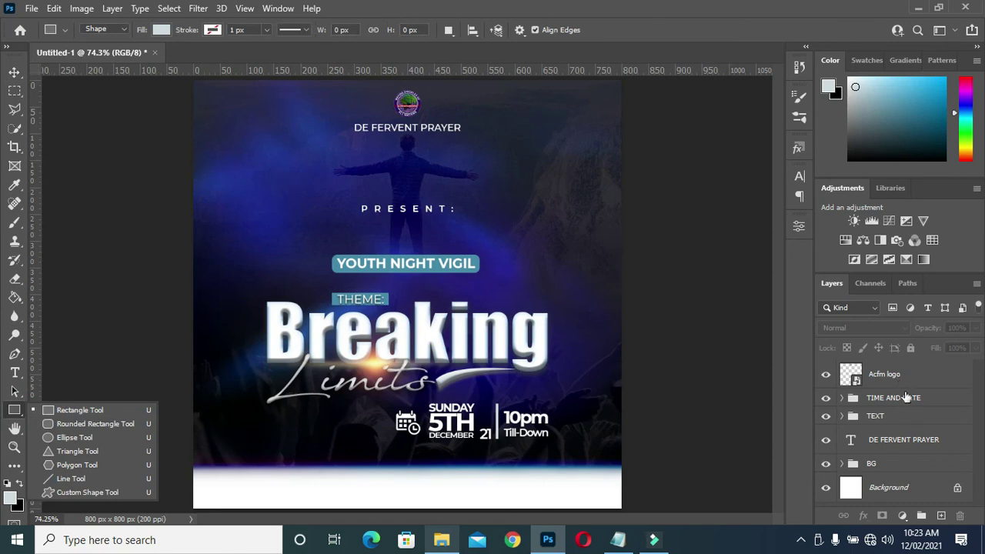
left_click(95, 424)
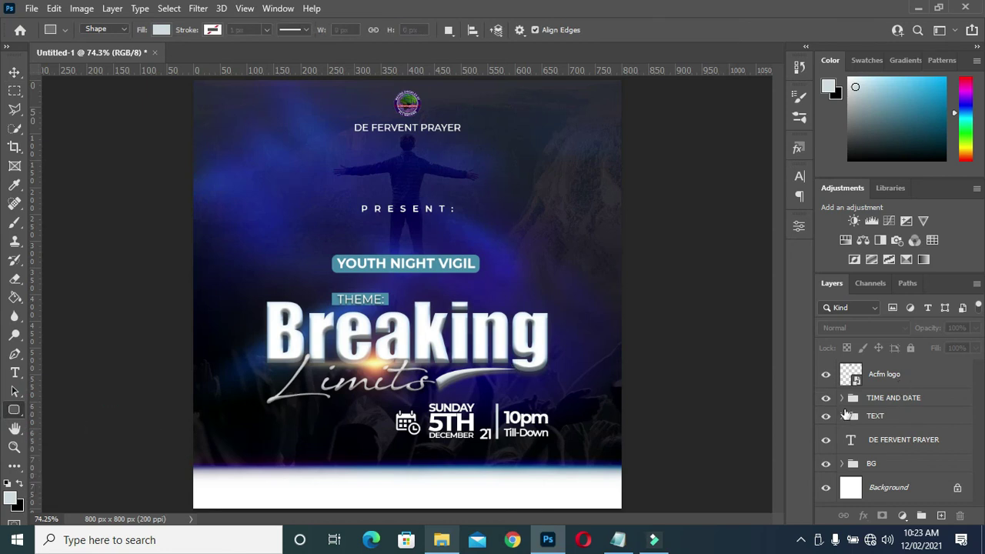
left_click(883, 397)
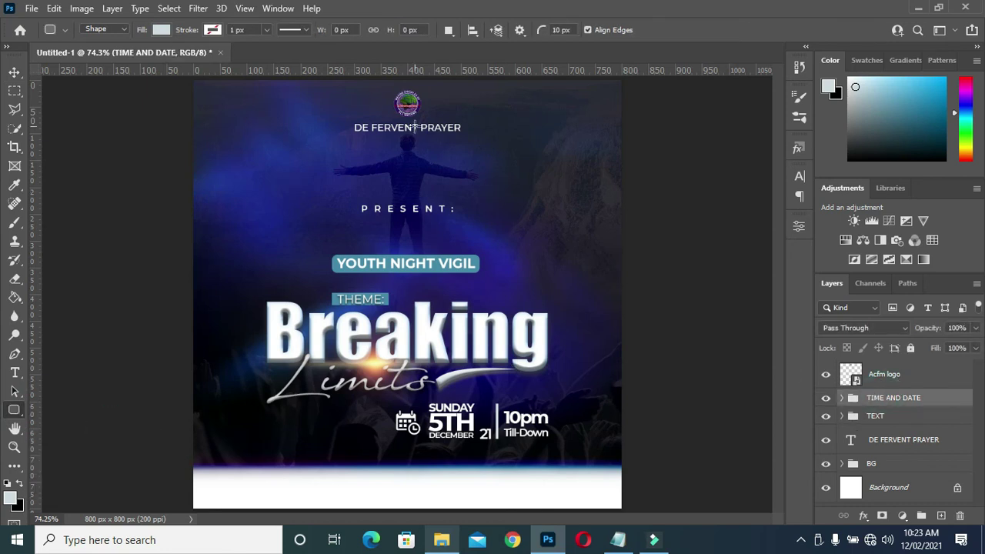
left_click_drag(391, 115, 422, 65)
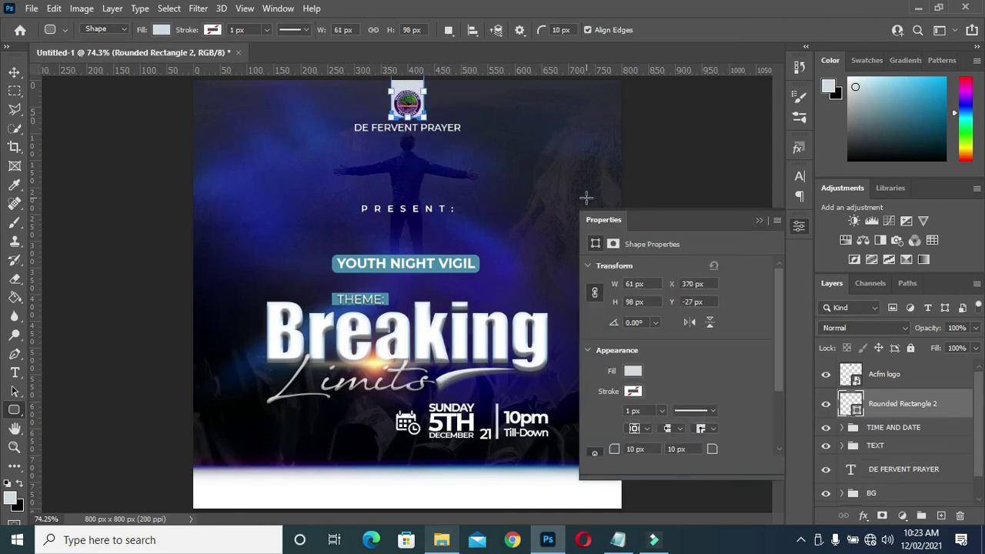
left_click(14, 72)
left_click(134, 158)
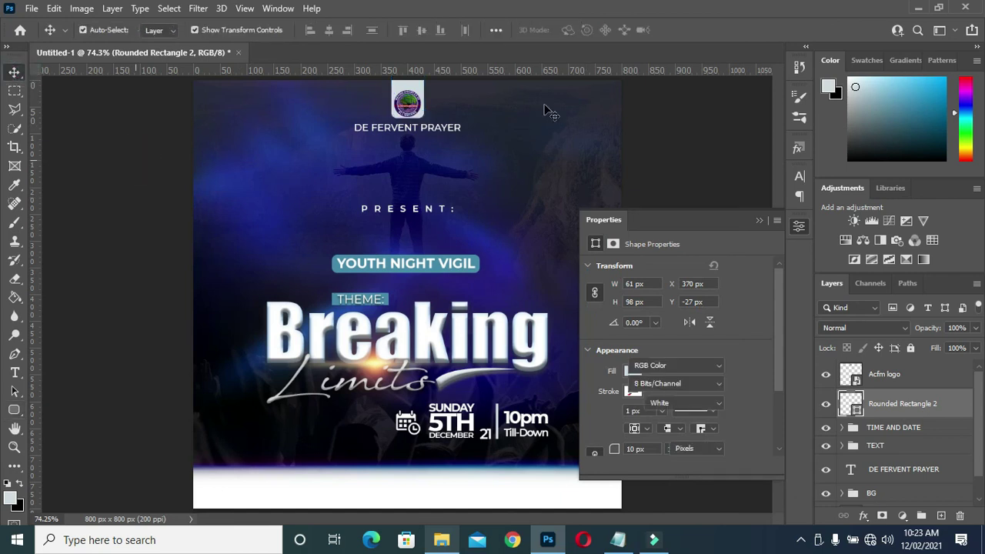
left_click(759, 220)
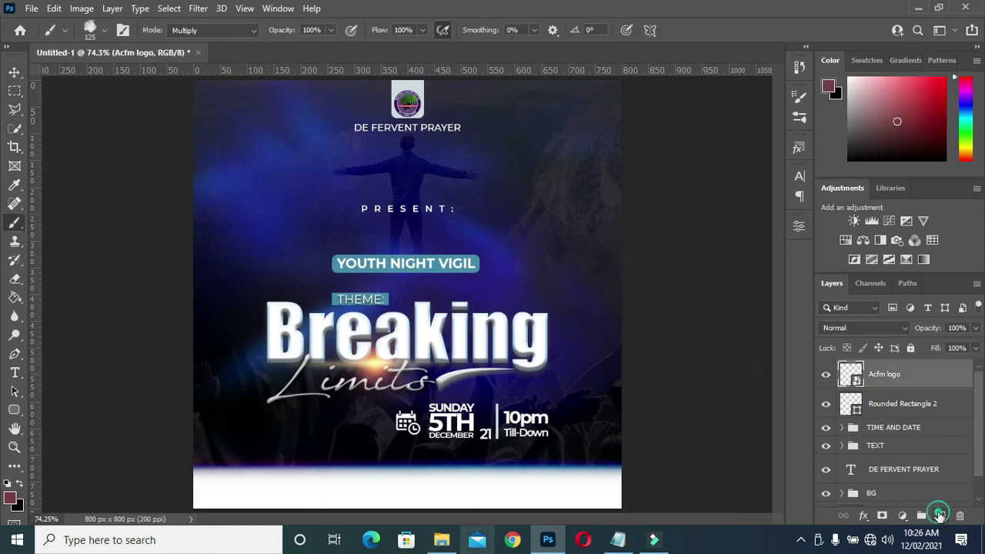
Add a new layer and pick brush 08 from the Torn Paper Brushes set.
left_click(939, 514)
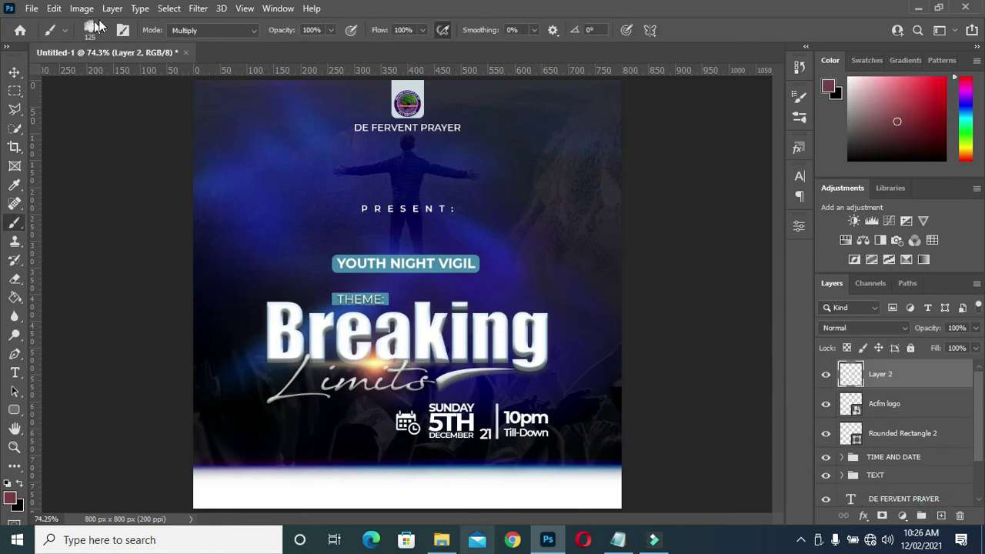
left_click(90, 30)
scroll(210, 345, "down", 1)
scroll(210, 345, "down", 1)
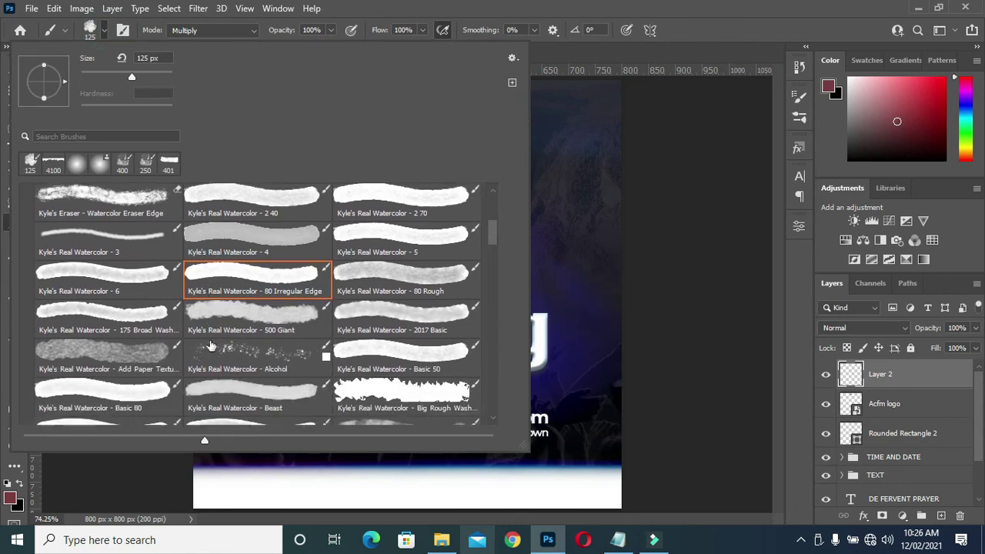
scroll(323, 339, "down", 1)
scroll(191, 350, "down", 1)
scroll(191, 350, "down", 1)
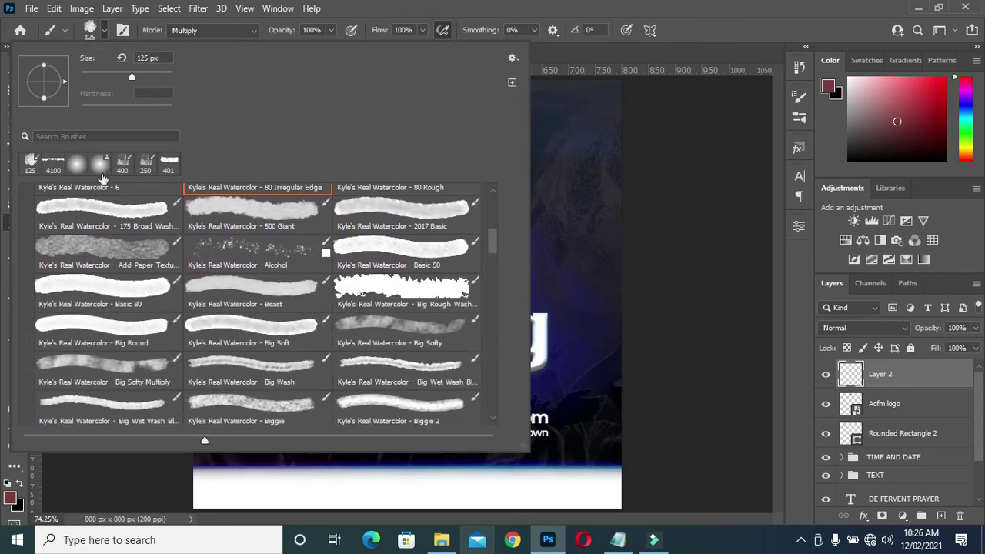
scroll(93, 193, "up", 1)
scroll(77, 200, "up", 1)
scroll(62, 207, "up", 2)
scroll(40, 214, "up", 2)
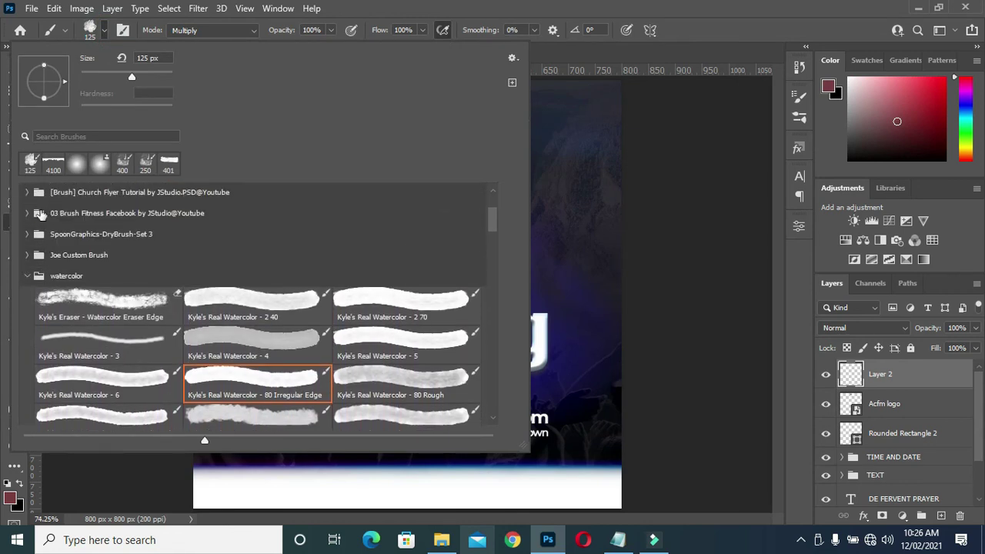
scroll(37, 220, "up", 2)
left_click(28, 334)
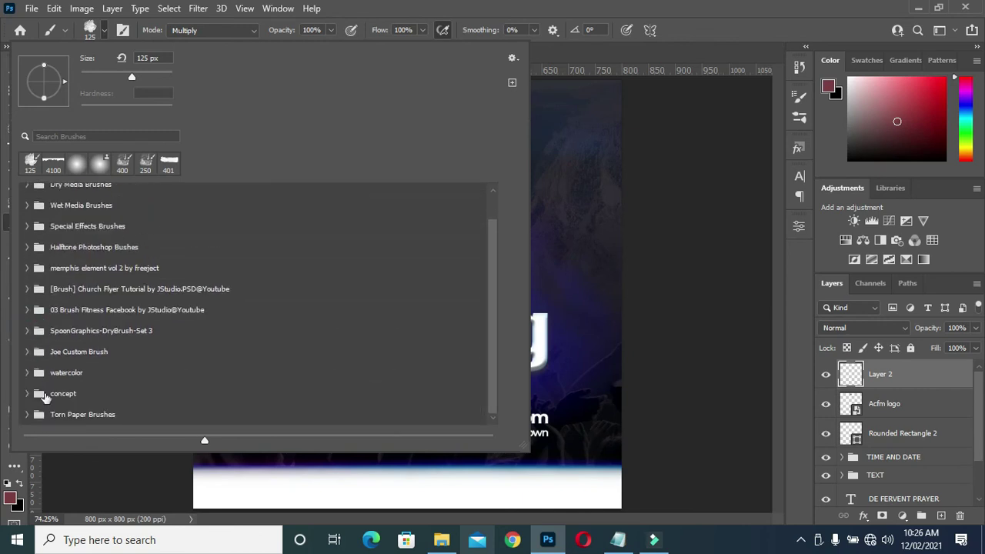
left_click(25, 416)
scroll(231, 369, "down", 2)
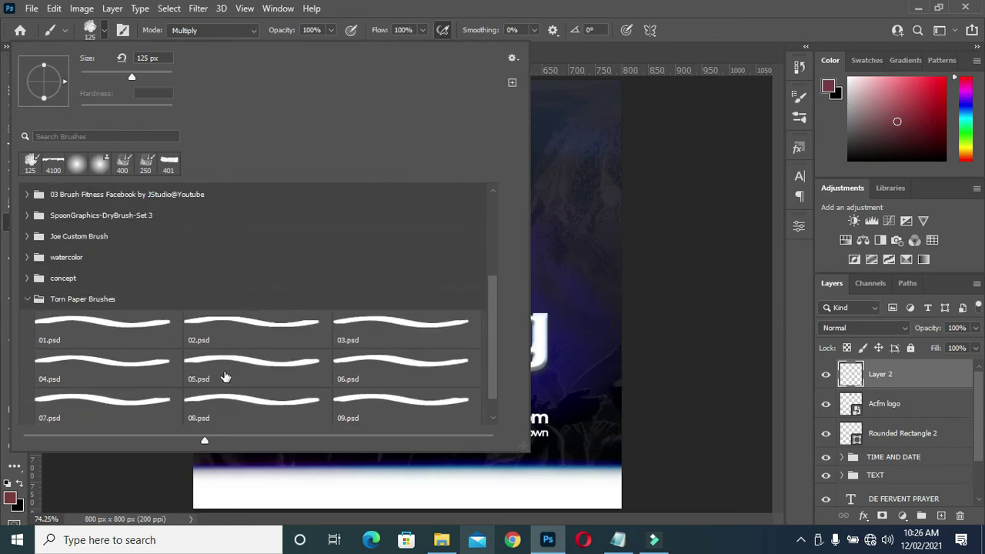
left_click(248, 350)
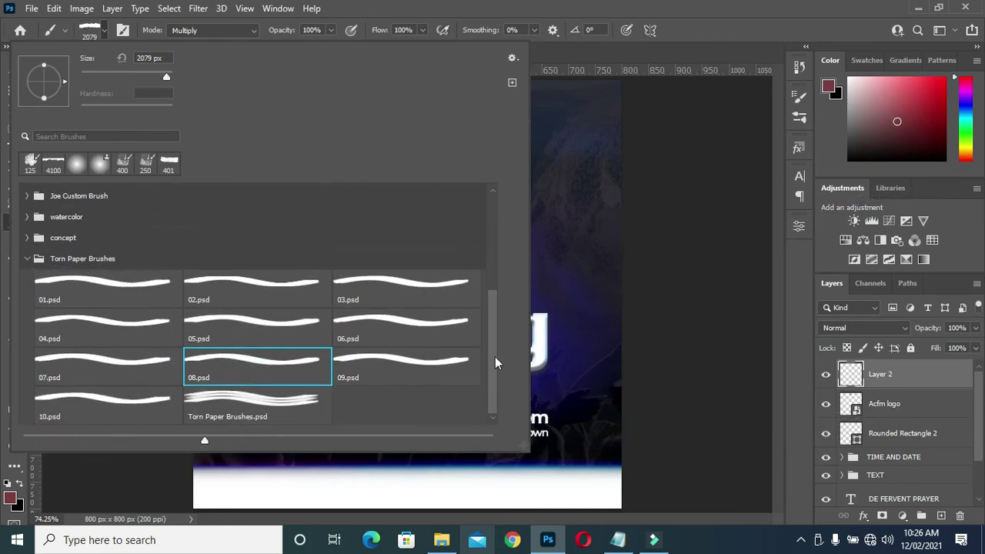
left_click_drag(166, 82, 161, 78)
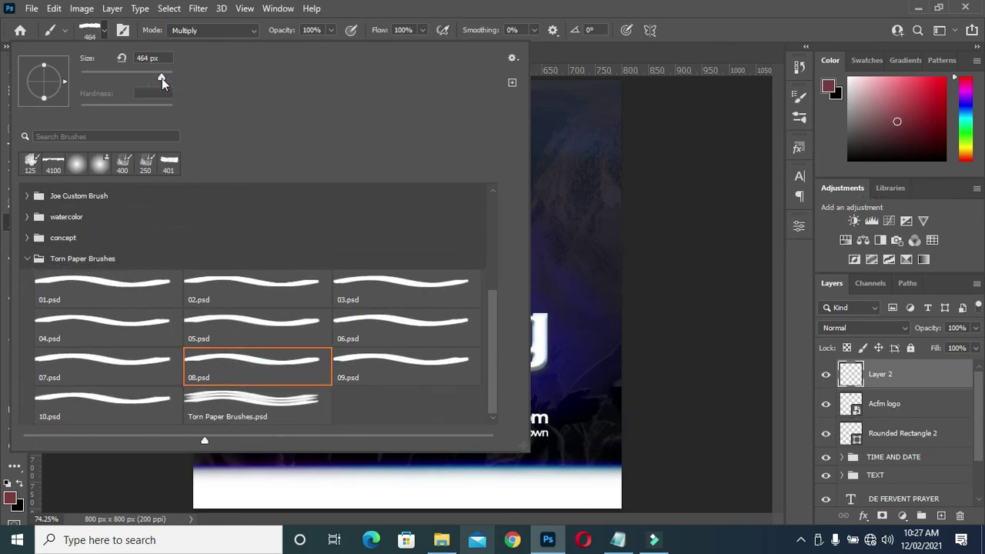
left_click(27, 260)
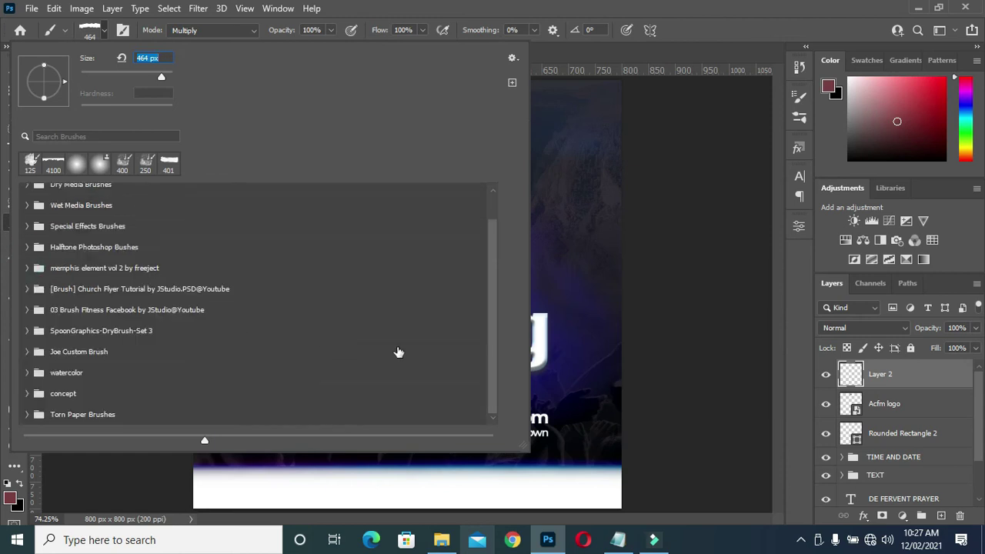
left_click(105, 31)
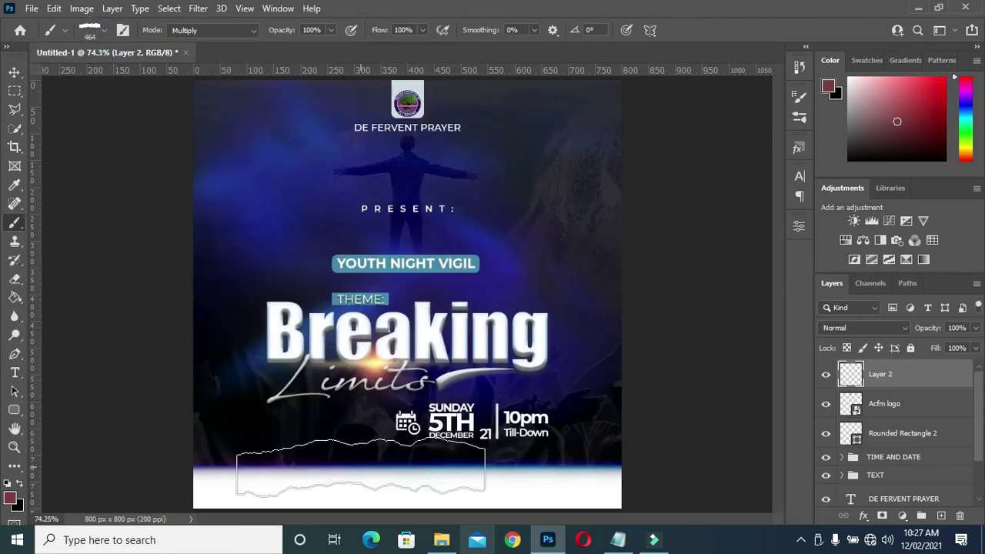
Flip the torn brush's angle, enlarge it to 1000 px, and undo a reddish test stamp.
left_click(67, 30)
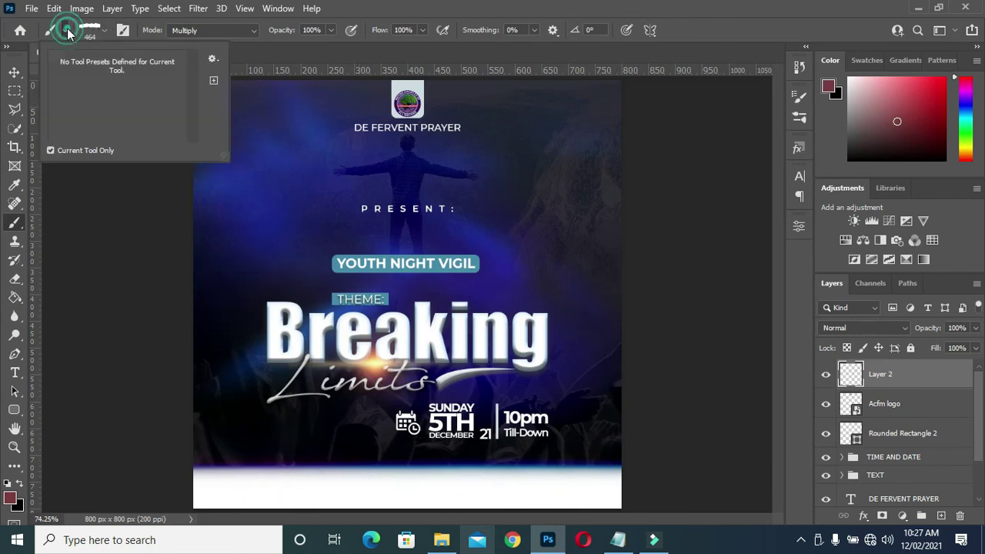
left_click(104, 31)
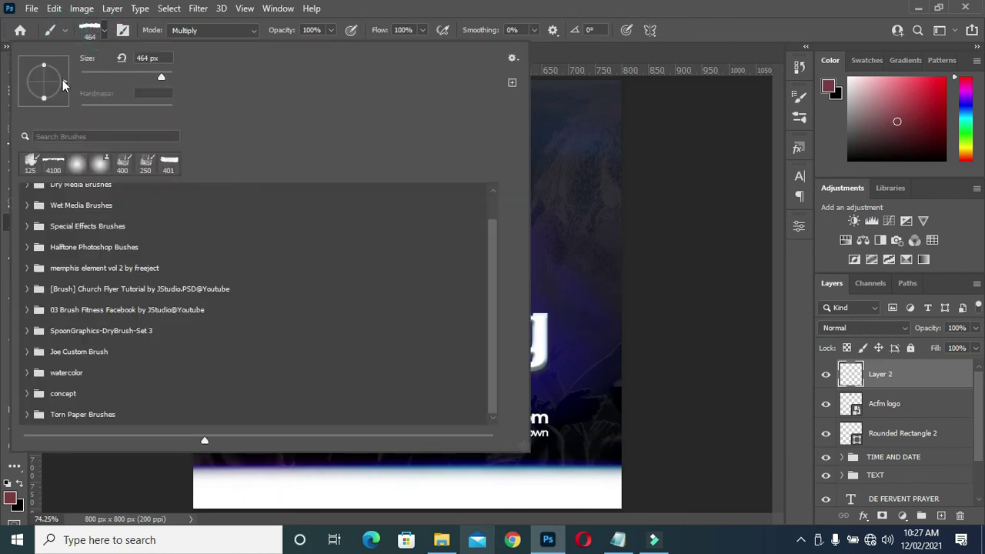
left_click_drag(64, 84, 27, 87)
left_click(111, 31)
key("bracketright")
key("bracketright")
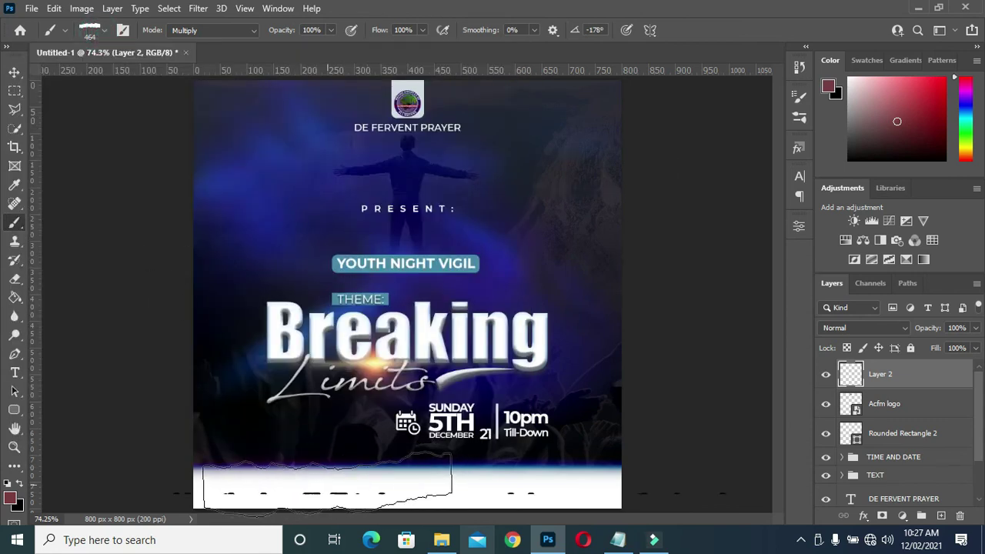
key("bracketright")
key("bracketright")
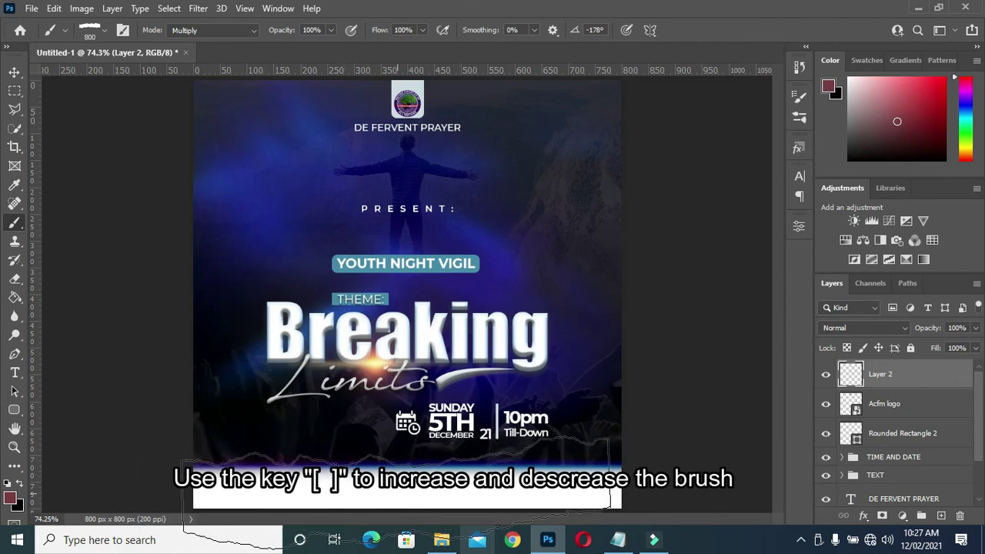
key("bracketright")
key("bracketright")
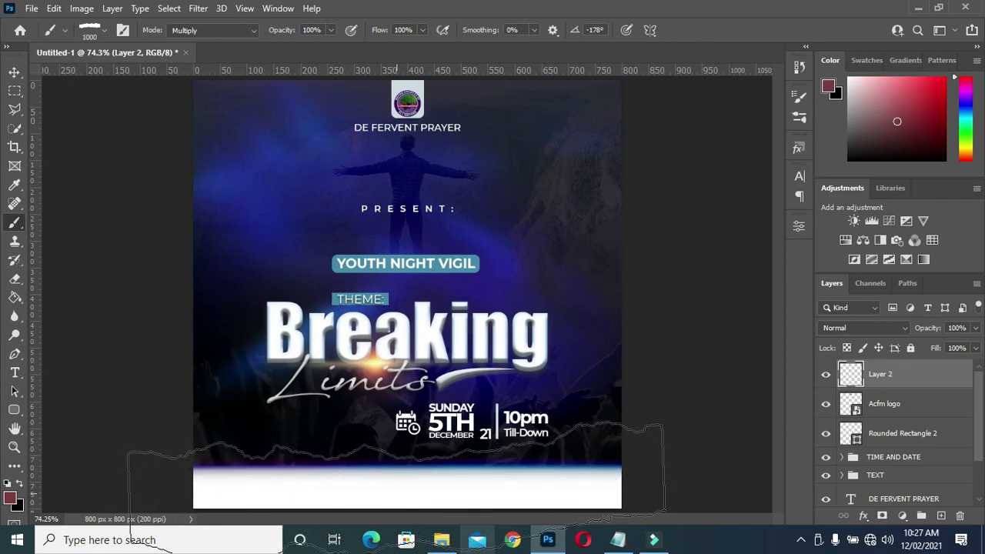
left_click(397, 477)
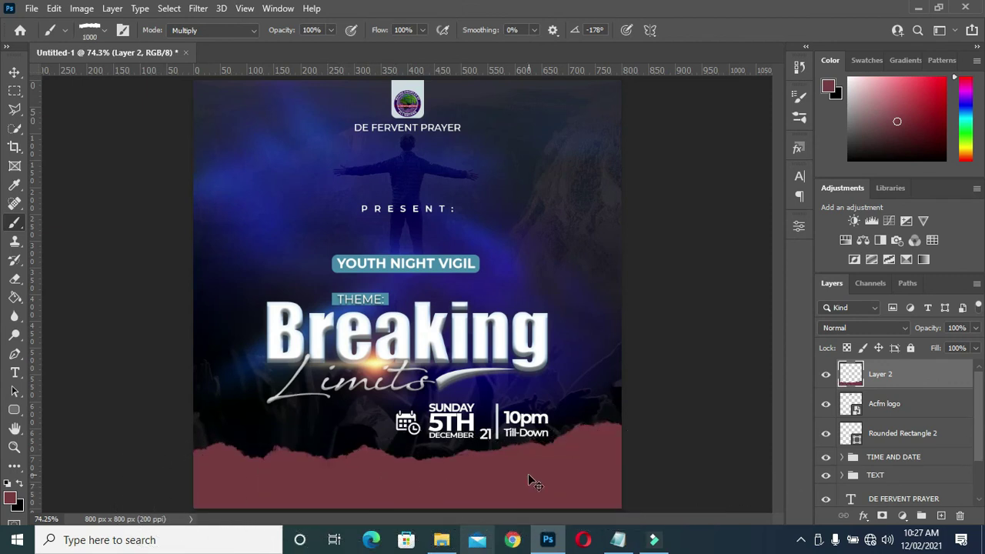
key("ctrl+z")
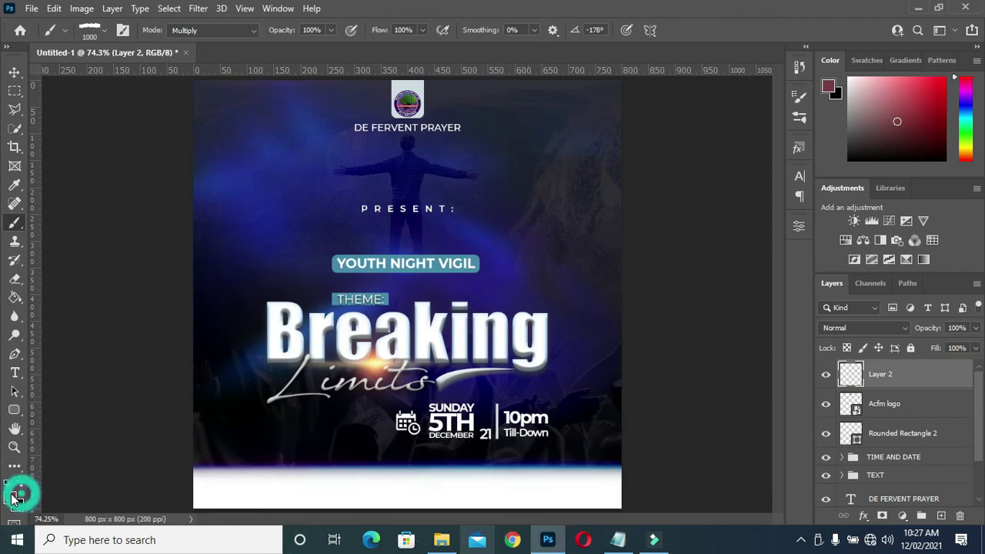
Set the foreground colour to white and stamp a white torn strip along the flyer's bottom.
left_click(11, 498)
left_click_drag(616, 149, 4, 127)
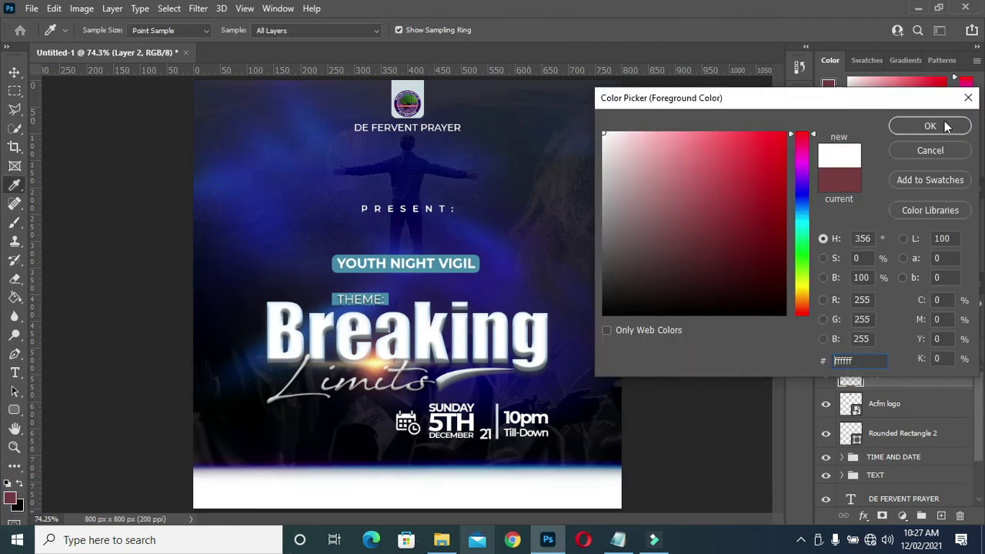
left_click(947, 127)
left_click(406, 497)
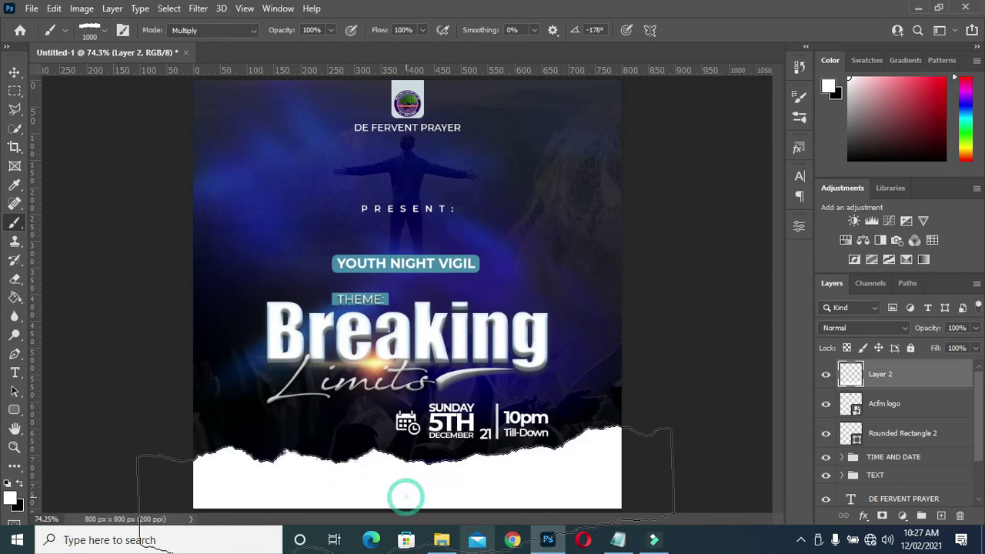
left_click(14, 72)
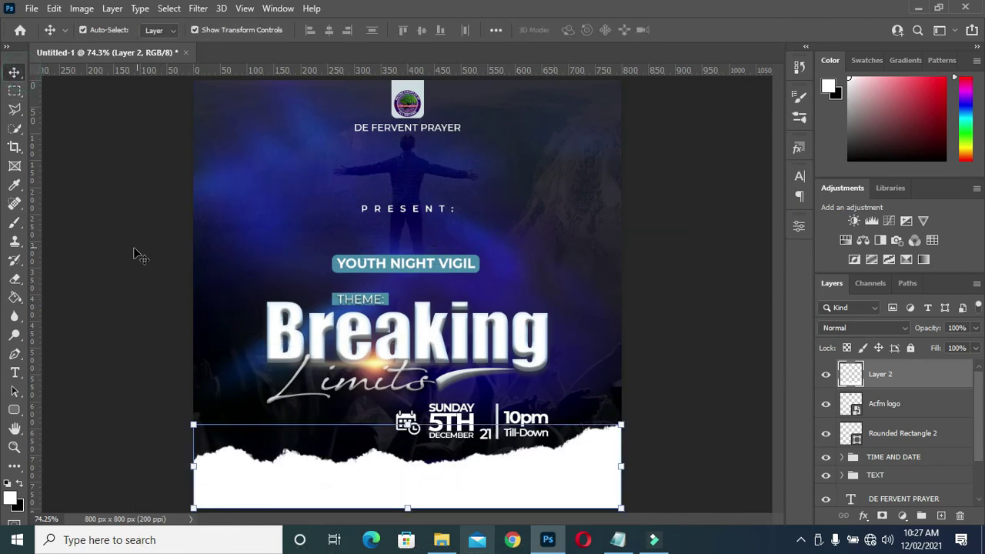
left_click(140, 254)
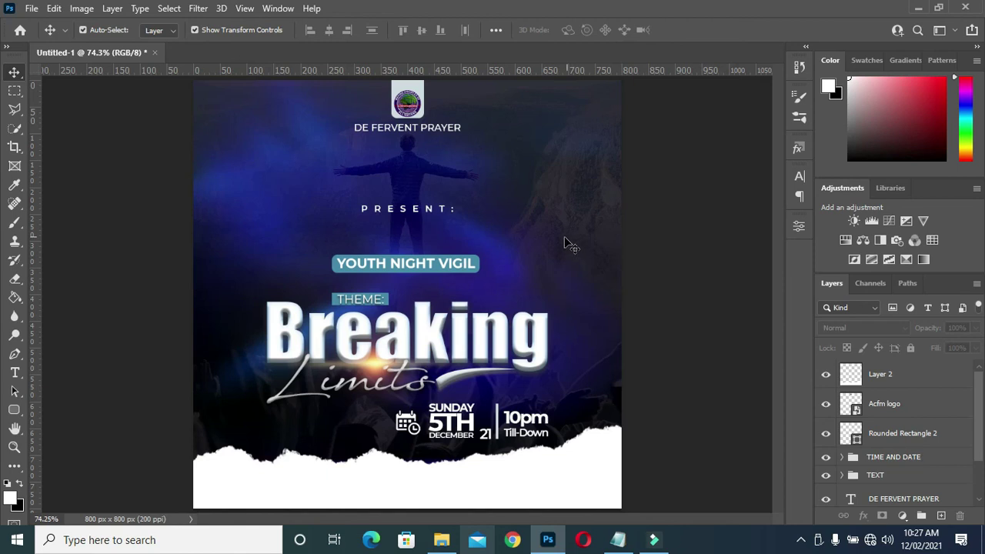
Start a text box on the white strip with the text colour set to 000000.
left_click(618, 540)
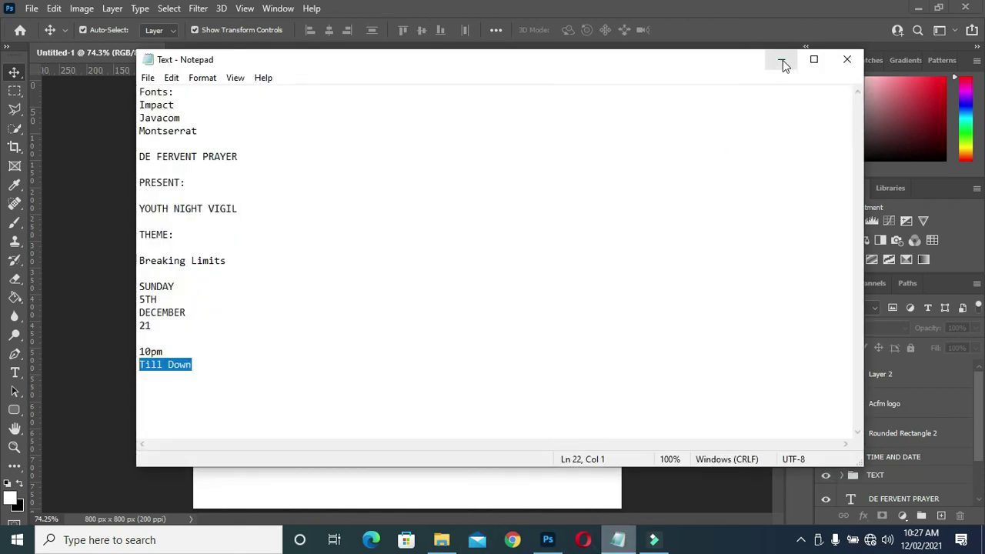
left_click(782, 61)
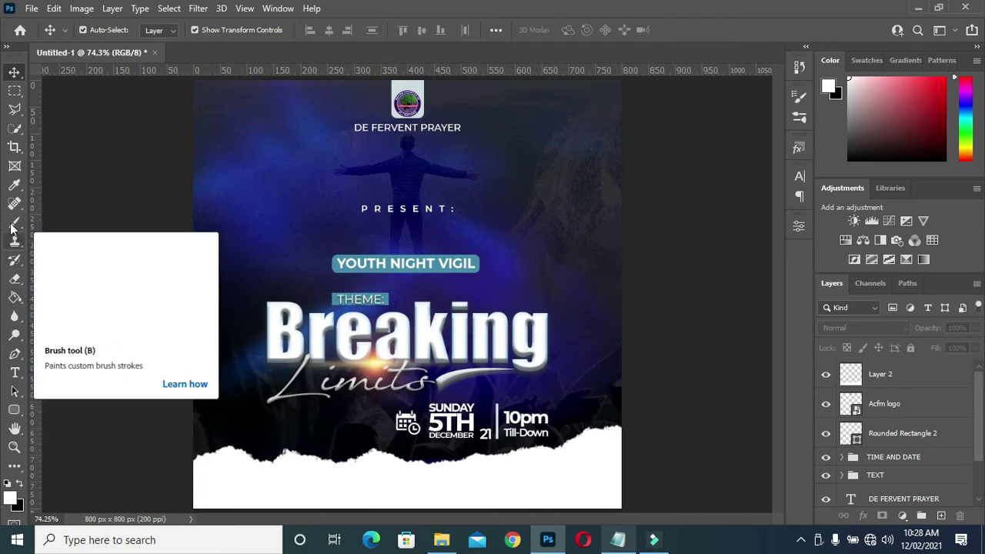
left_click(15, 373)
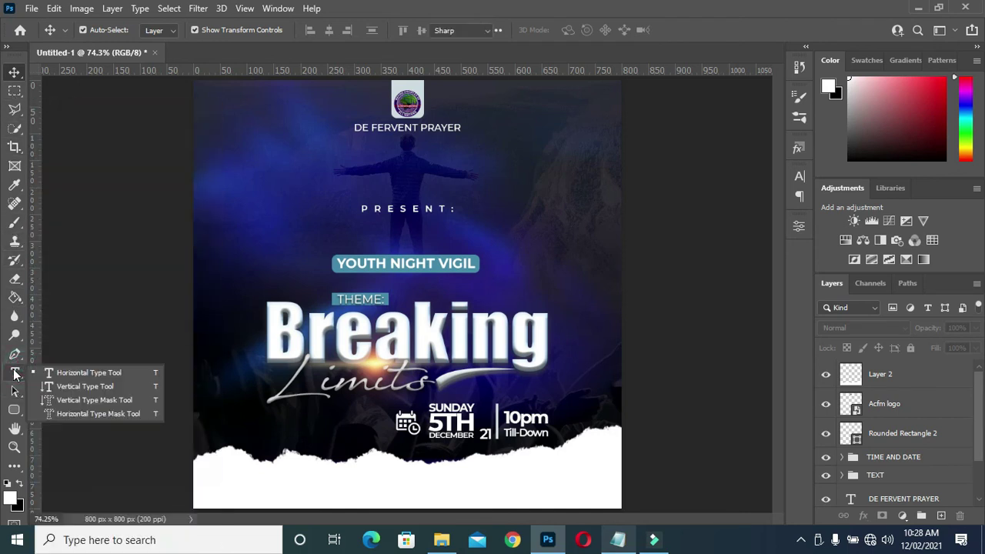
left_click(291, 481)
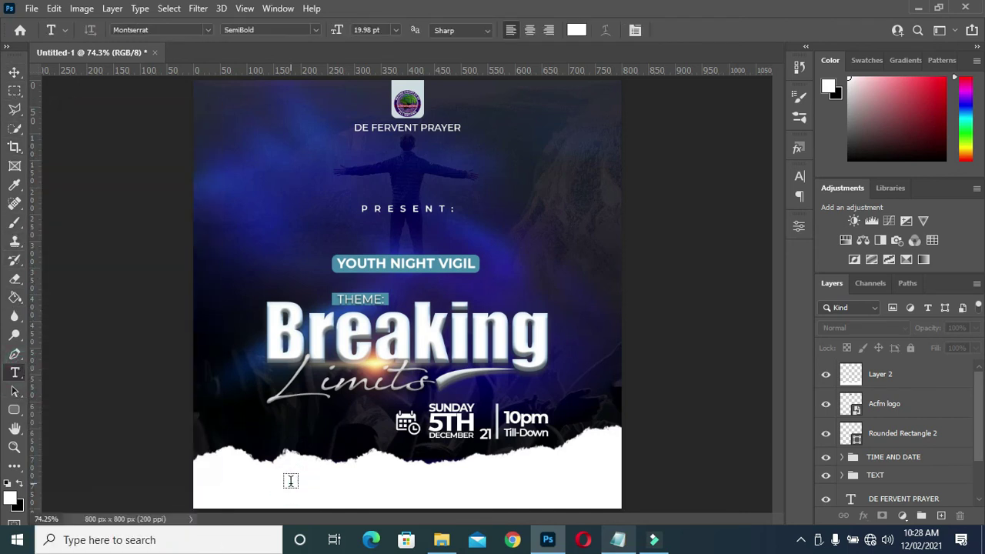
left_click(576, 30)
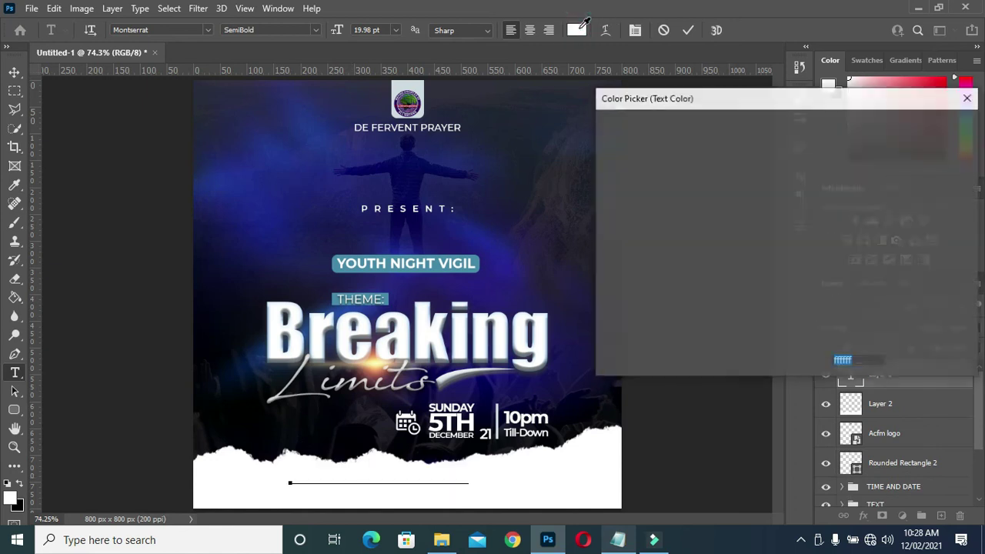
type("000000")
left_click(918, 128)
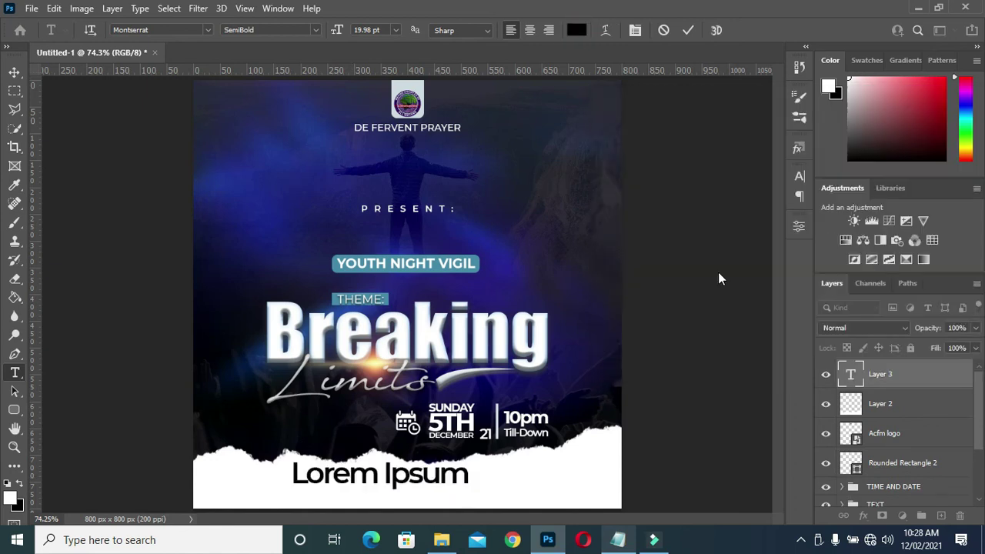
Type 'Come and be Bless!' and scale the caption down to about 9.31 pt.
left_click(355, 475)
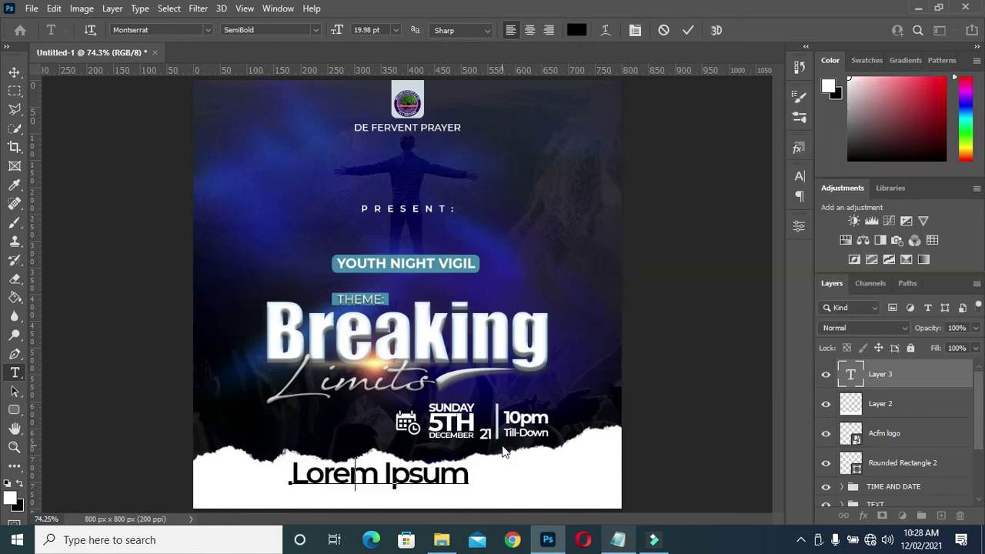
type("Come and be ")
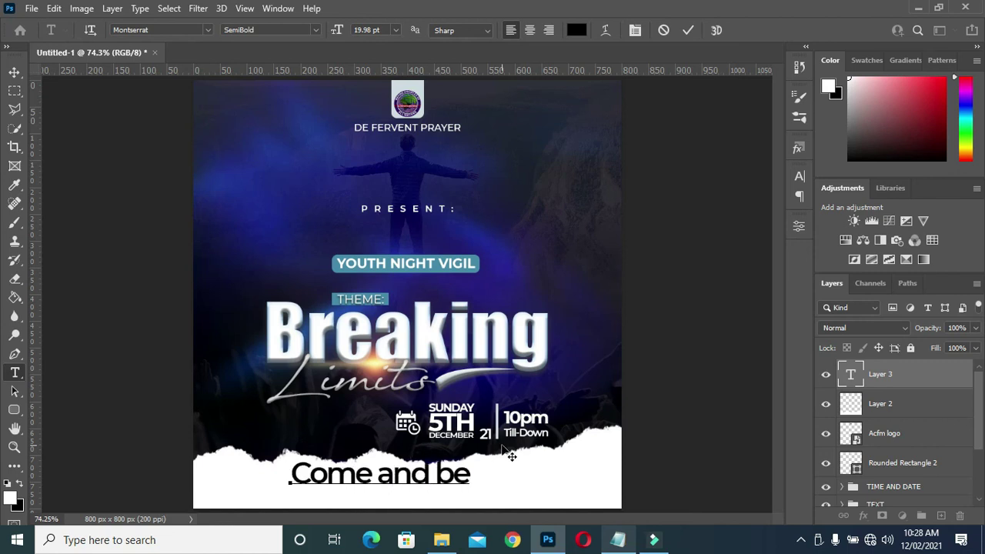
type("Bless")
type("!")
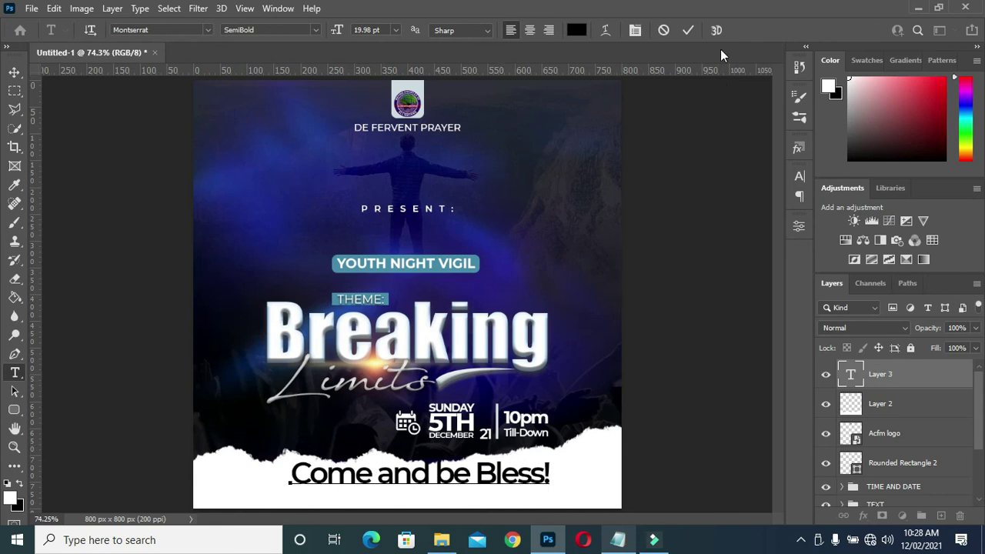
left_click(687, 31)
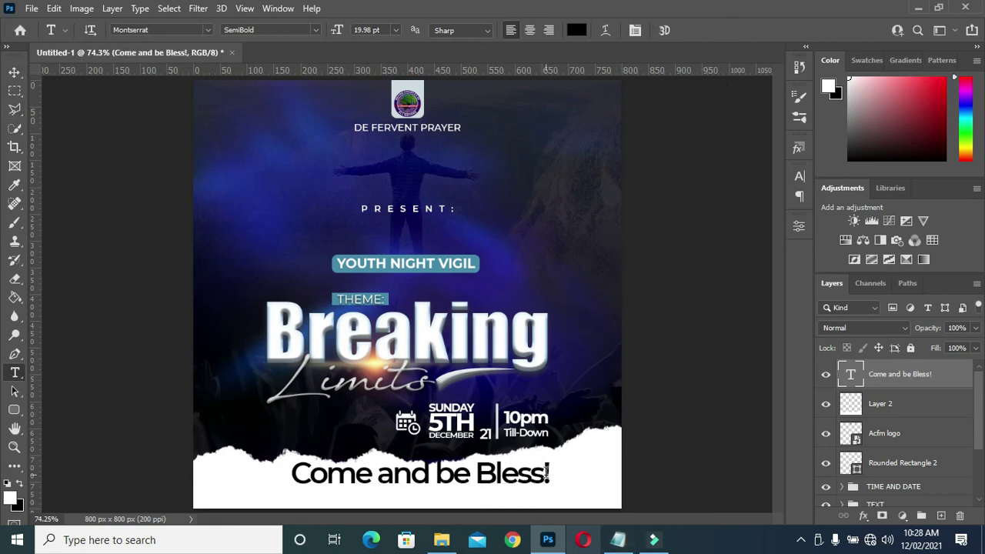
key("v")
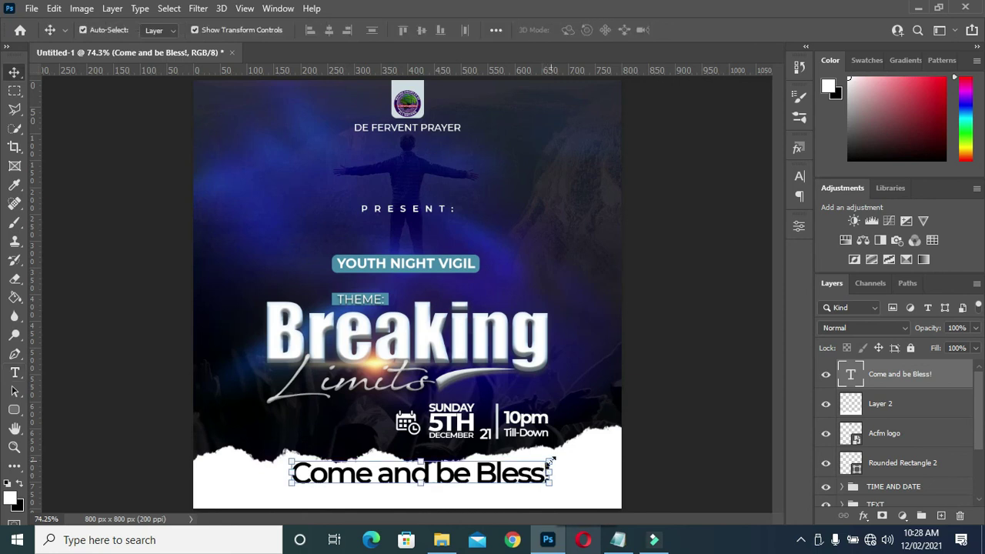
mouse_move(549, 460)
left_mouse_down()
mouse_move(441, 488)
mouse_move(454, 496)
left_mouse_up()
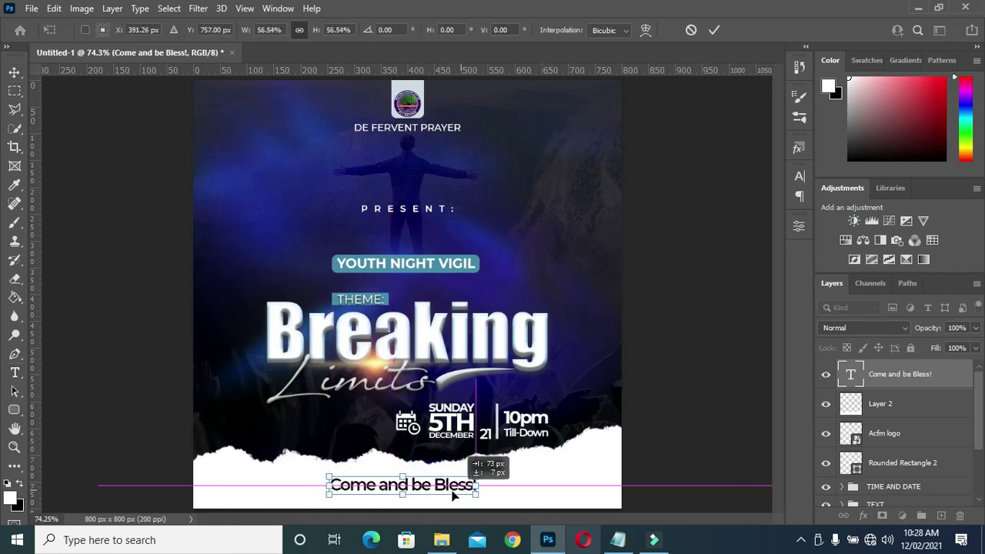
mouse_move(454, 496)
left_mouse_down()
mouse_move(465, 479)
mouse_move(449, 492)
left_mouse_up()
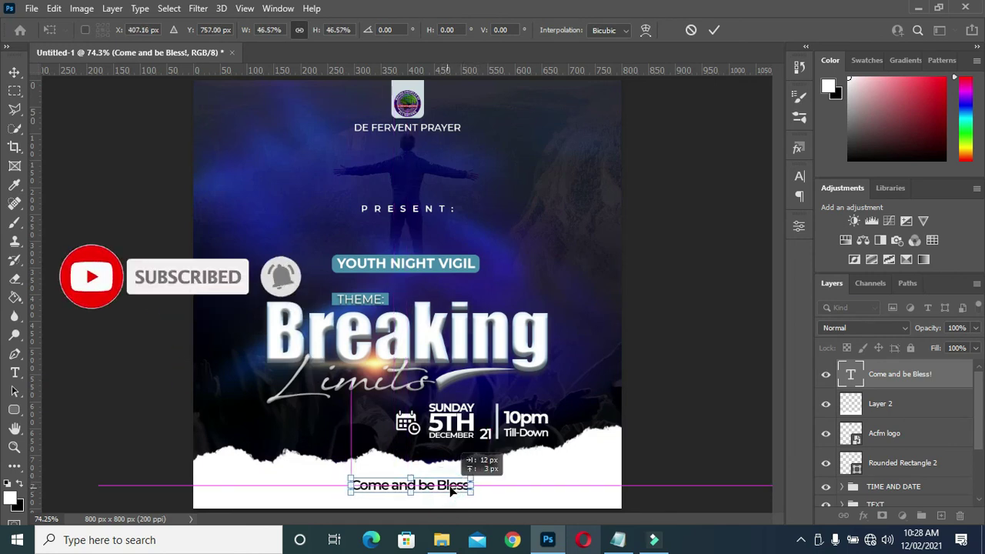
left_click(713, 30)
Widen the caption's letter spacing to 160 and centre it horizontally on the canvas.
left_click(799, 176)
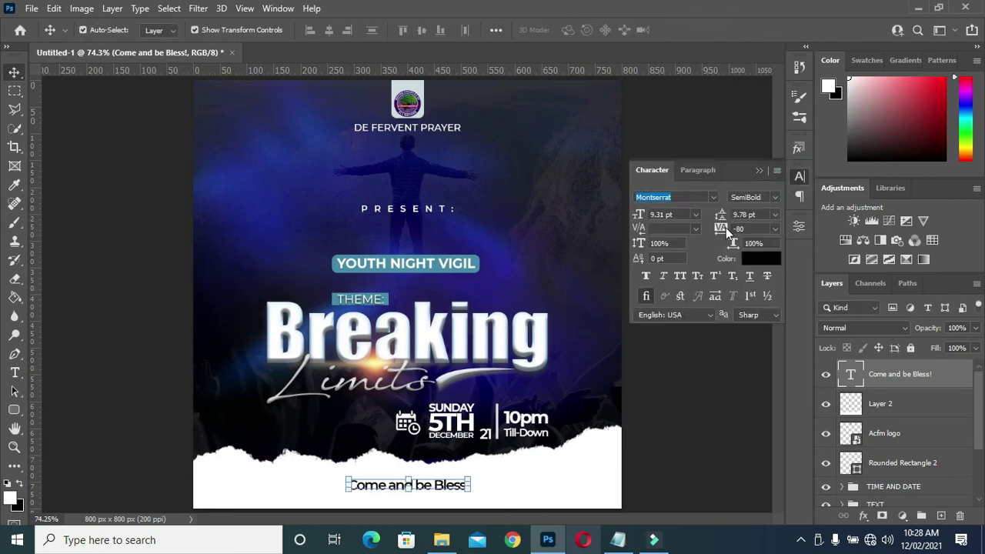
left_click_drag(727, 231, 762, 230)
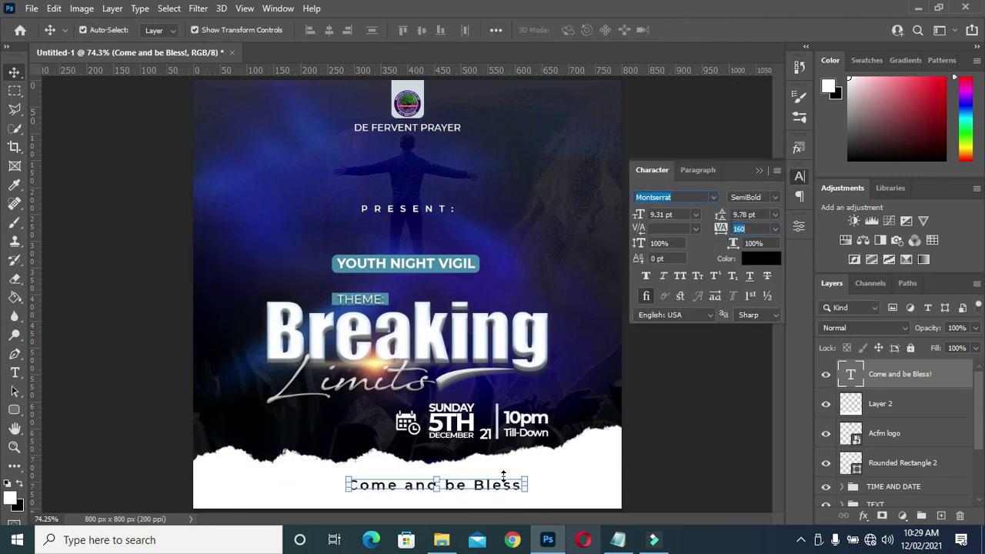
left_click_drag(498, 486, 475, 489)
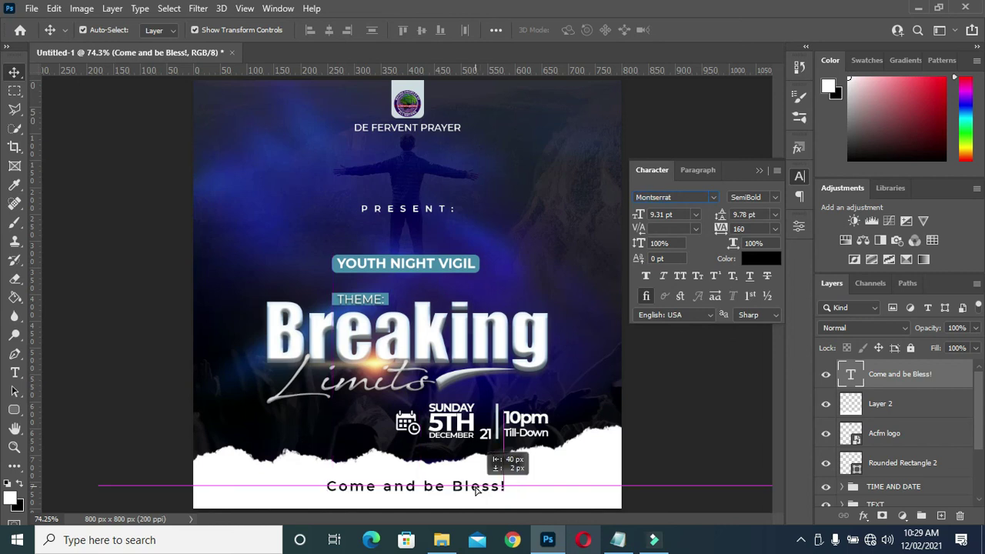
left_click(759, 170)
key("ctrl+a")
left_click(334, 31)
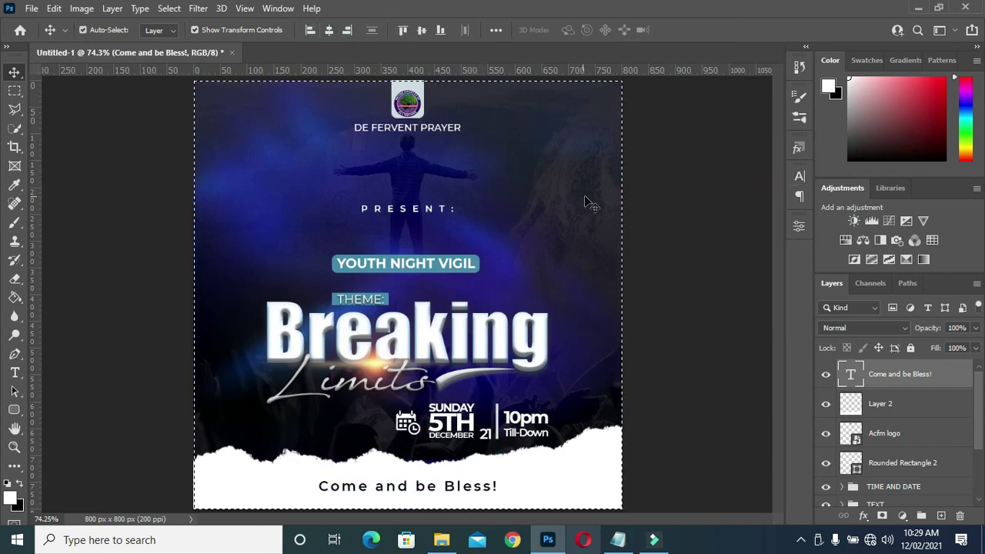
key("ctrl+d")
left_click(679, 243)
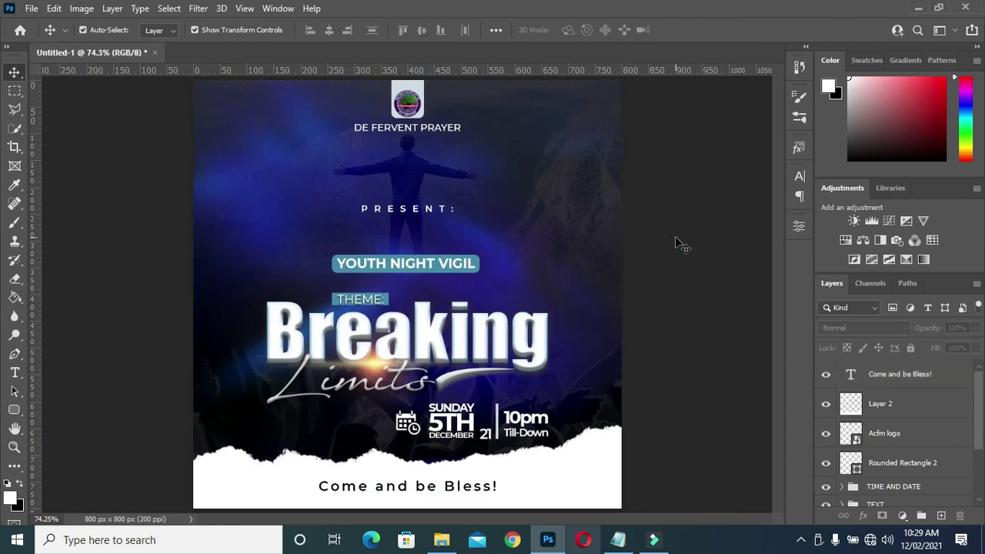
Shrink the caption to about 72 percent and reposition it on the white strip.
left_click(468, 491)
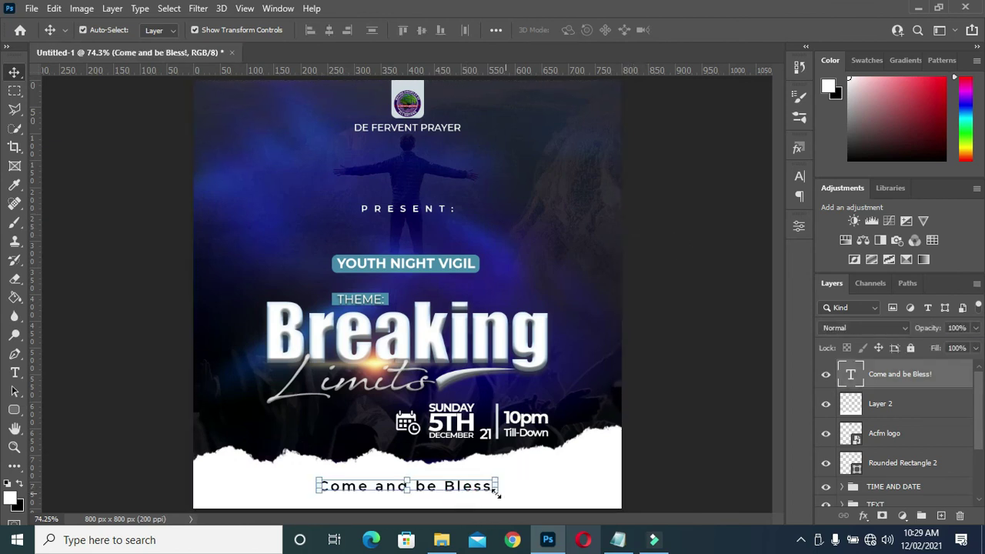
key("ctrl+t")
left_click_drag(499, 493, 475, 497)
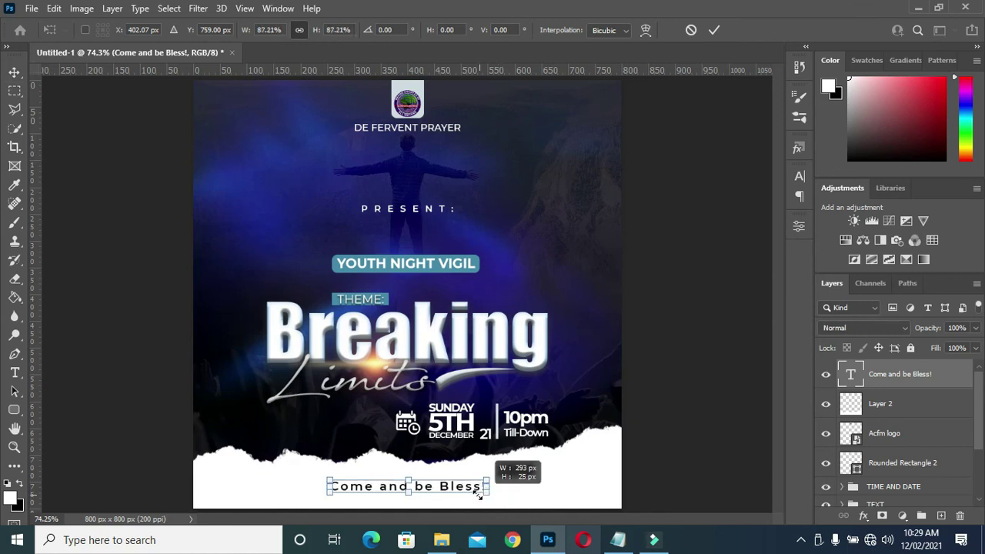
left_click(715, 31)
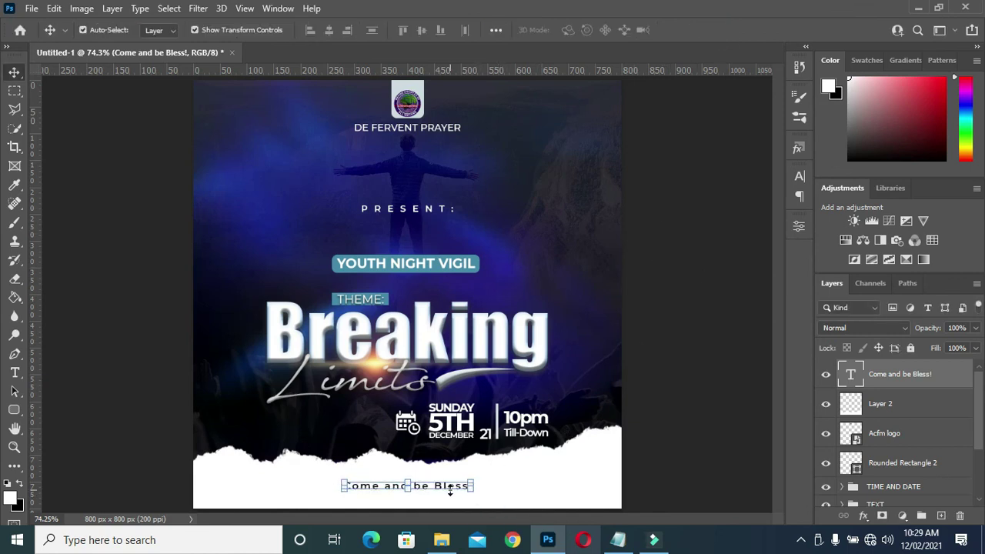
left_click_drag(442, 488, 431, 493)
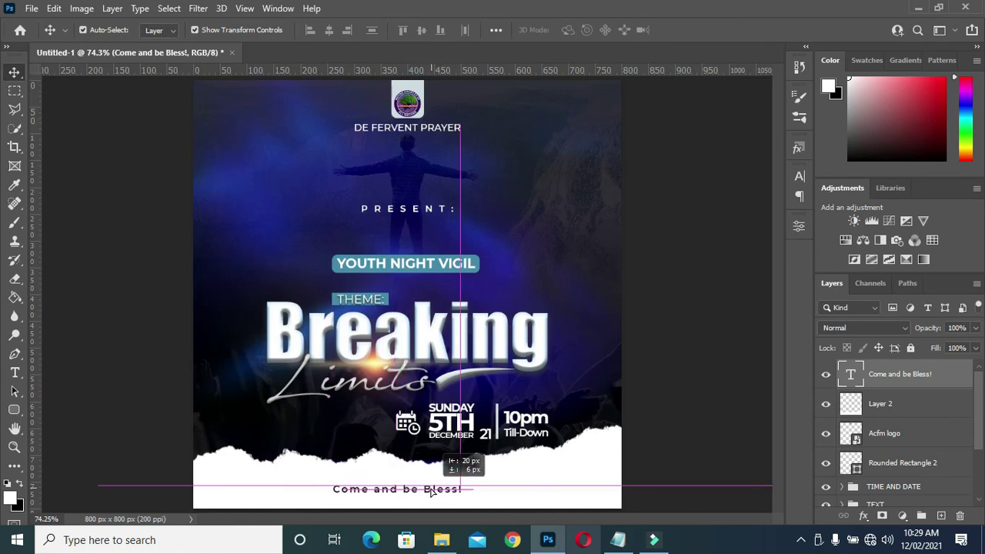
left_click_drag(431, 492, 424, 490)
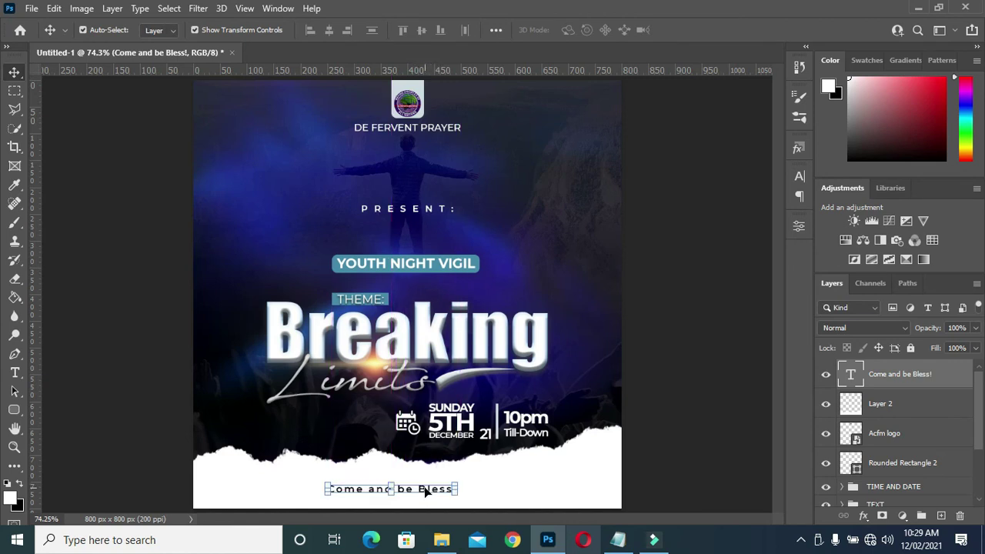
Centre the Acfm logo and Layer 2 horizontally, then re-centre the caption on the canvas.
left_click(906, 431)
left_click(904, 402, "shift")
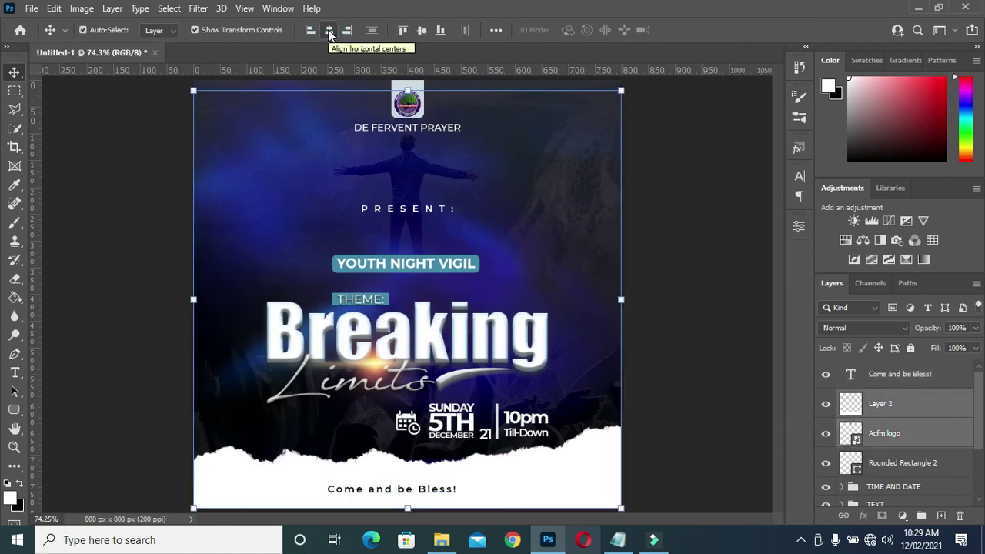
left_click(329, 32)
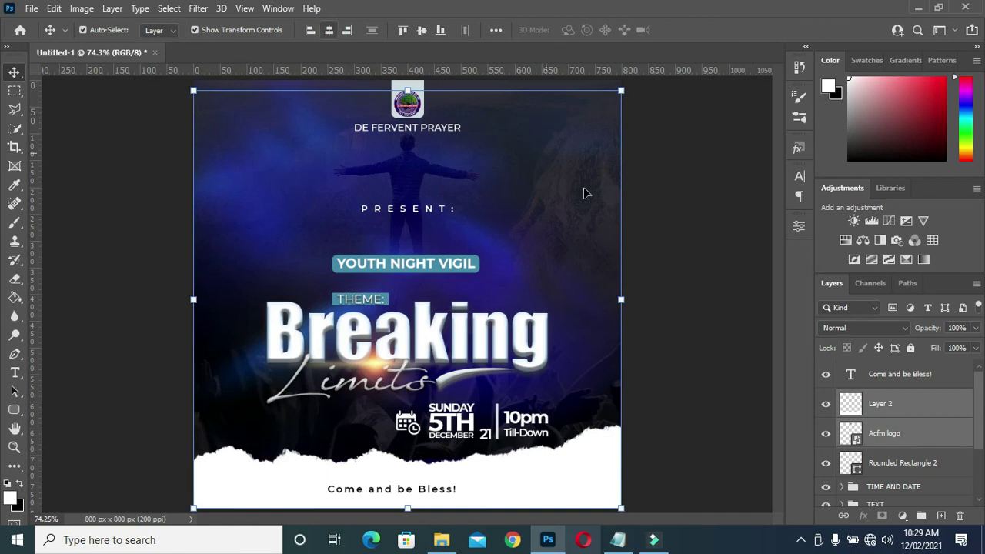
left_click(671, 237)
left_click(433, 486, "ctrl")
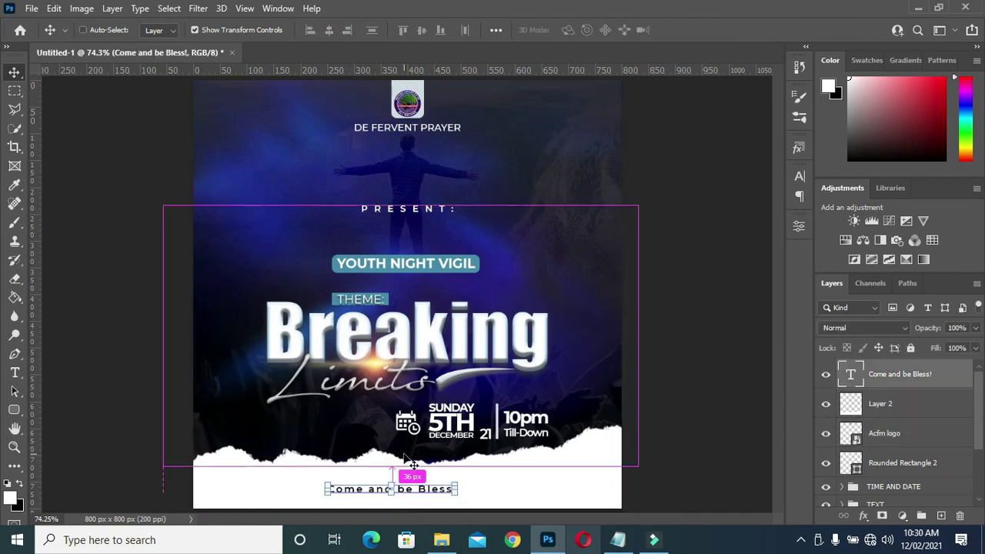
key("ctrl+a")
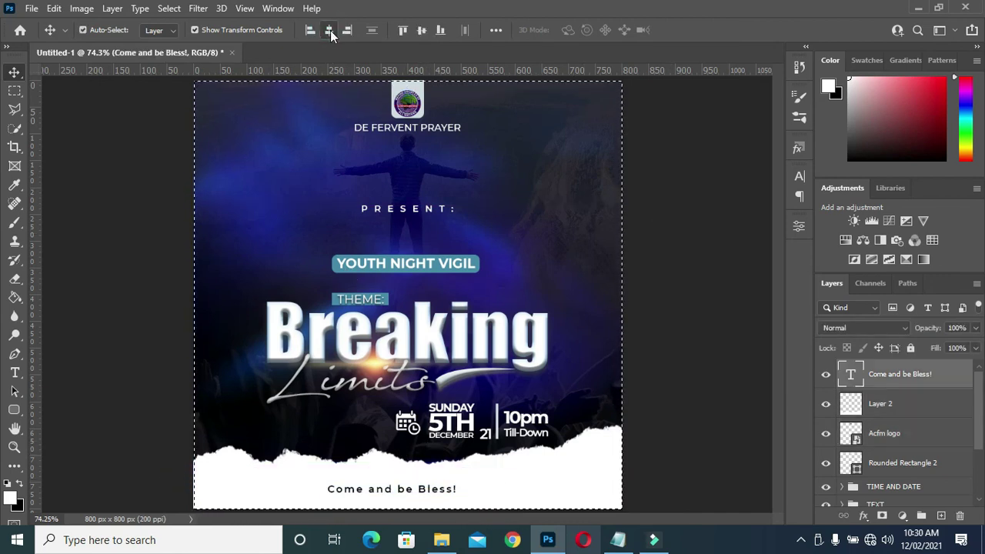
left_click(329, 30)
key("ctrl+d")
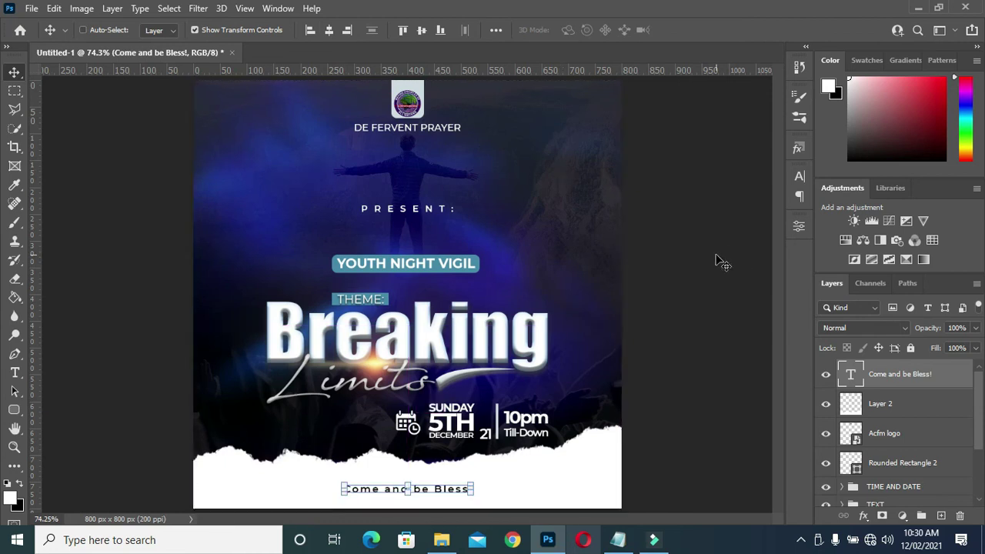
left_click(719, 262, "ctrl")
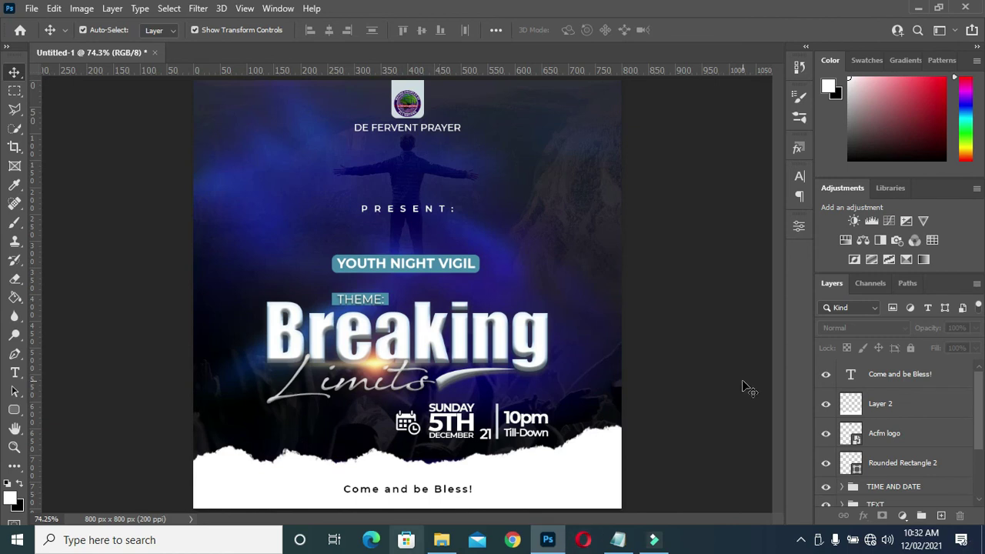
Place facebook-live-png on the white strip below 10pm, shrunk to about 3%.
left_click(441, 540)
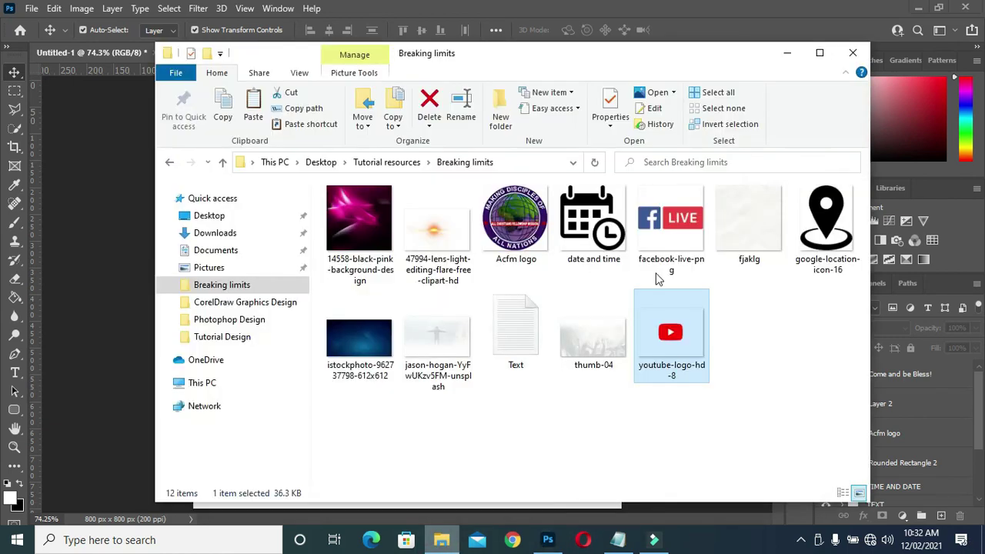
left_click(669, 232)
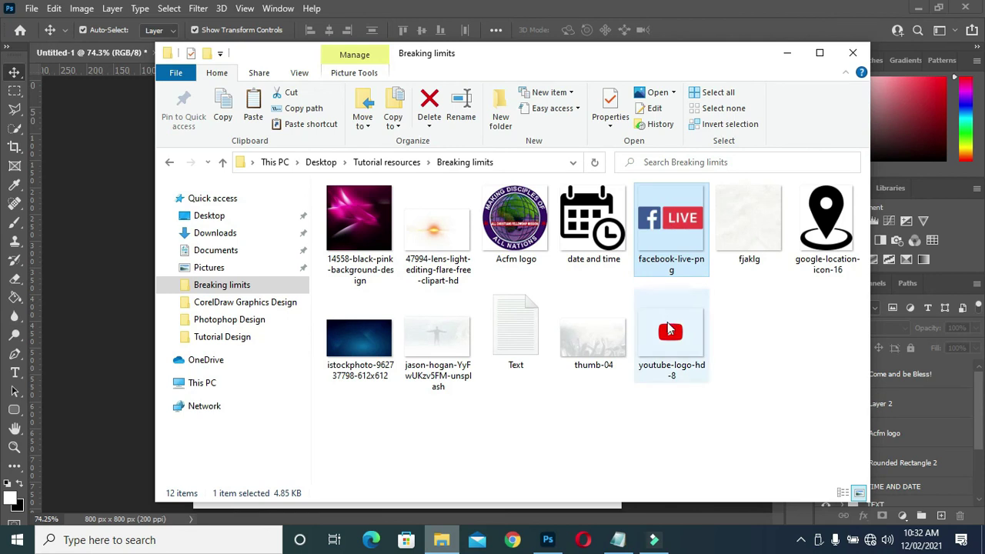
left_click_drag(672, 217, 98, 328)
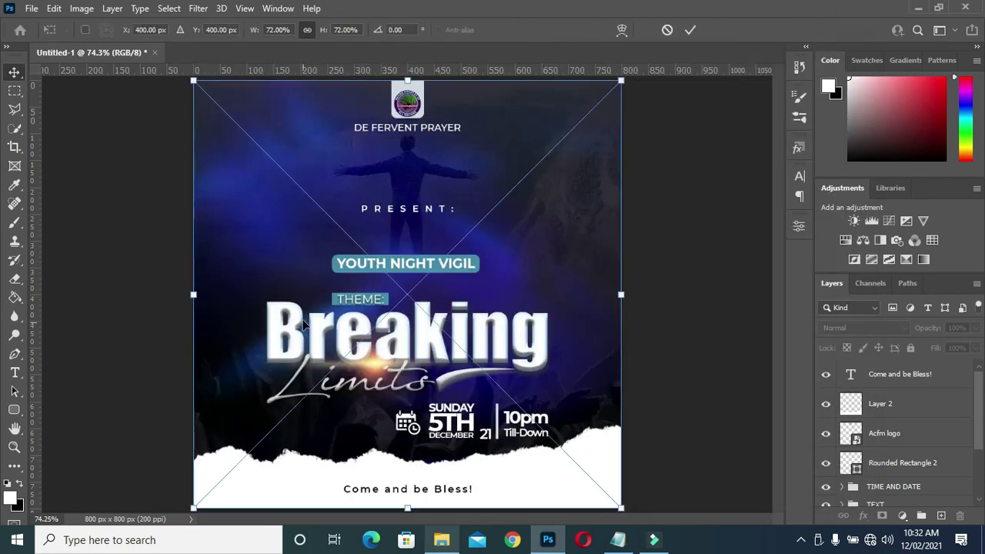
mouse_move(621, 80)
left_mouse_down()
mouse_move(594, 92)
mouse_move(262, 441)
left_mouse_up()
mouse_move(241, 483)
left_mouse_down()
mouse_move(560, 478)
mouse_move(552, 483)
left_mouse_up()
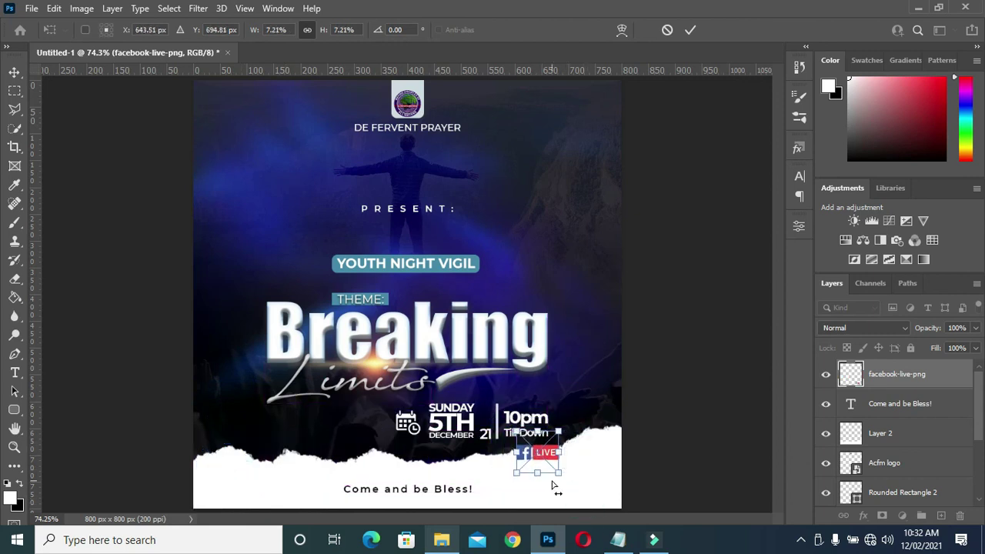
key("ctrl+plus")
scroll(552, 481, "down", 5)
left_click_drag(555, 260, 589, 297)
mouse_move(598, 308)
left_mouse_down()
mouse_move(544, 314)
mouse_move(564, 327)
mouse_move(554, 315)
left_mouse_up()
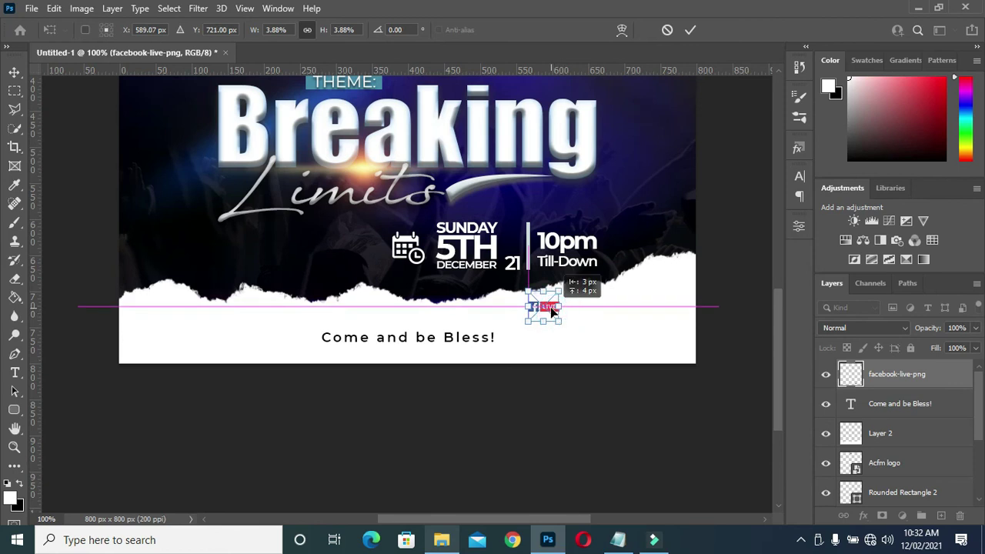
key("Return")
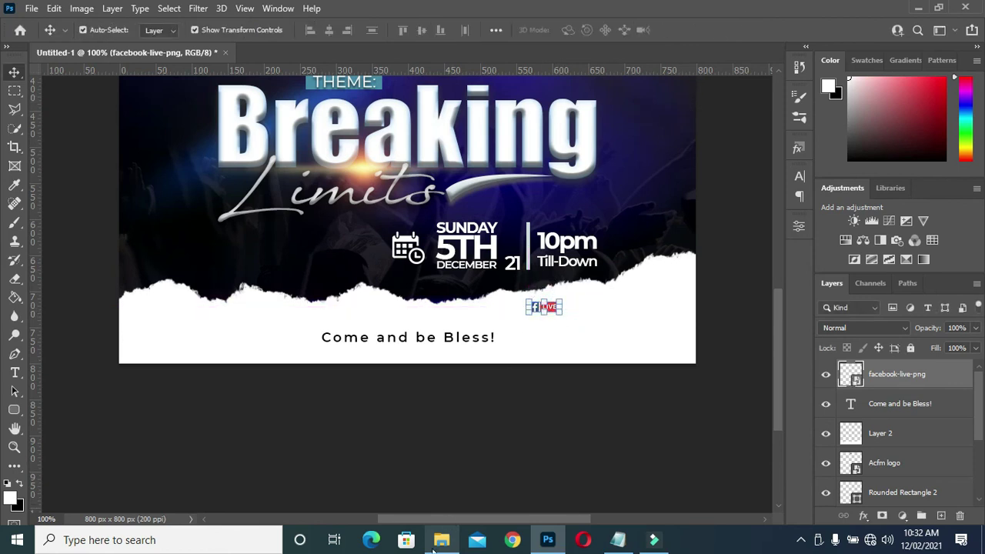
left_click(436, 545)
left_click(689, 342)
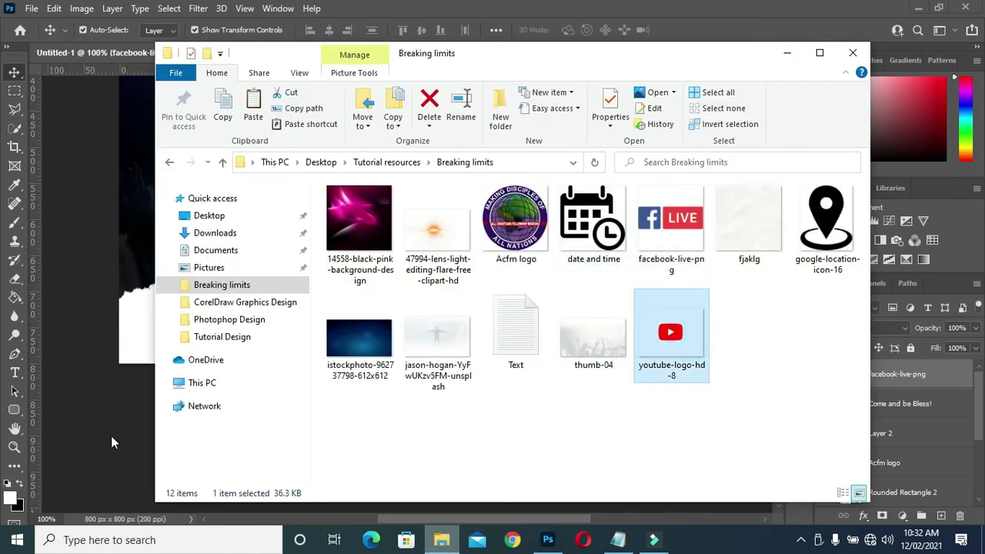
Shrink youtube-logo-hd-8 to a small icon beside the Facebook Live badge.
left_click_drag(111, 436, 112, 426)
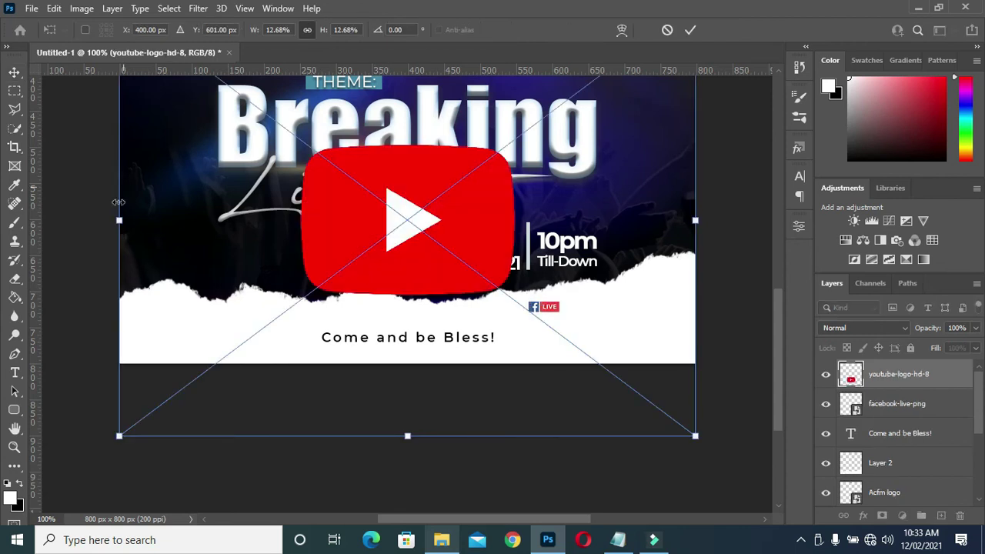
mouse_move(117, 222)
left_mouse_down()
mouse_move(660, 206)
mouse_move(575, 310)
mouse_move(595, 325)
mouse_move(582, 307)
left_mouse_up()
key("Left")
key("Left")
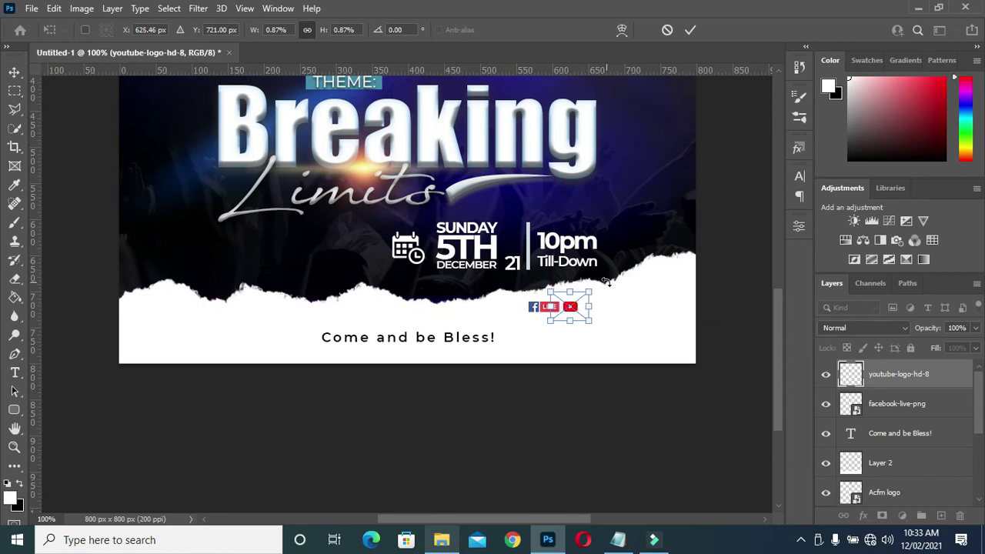
key("Return")
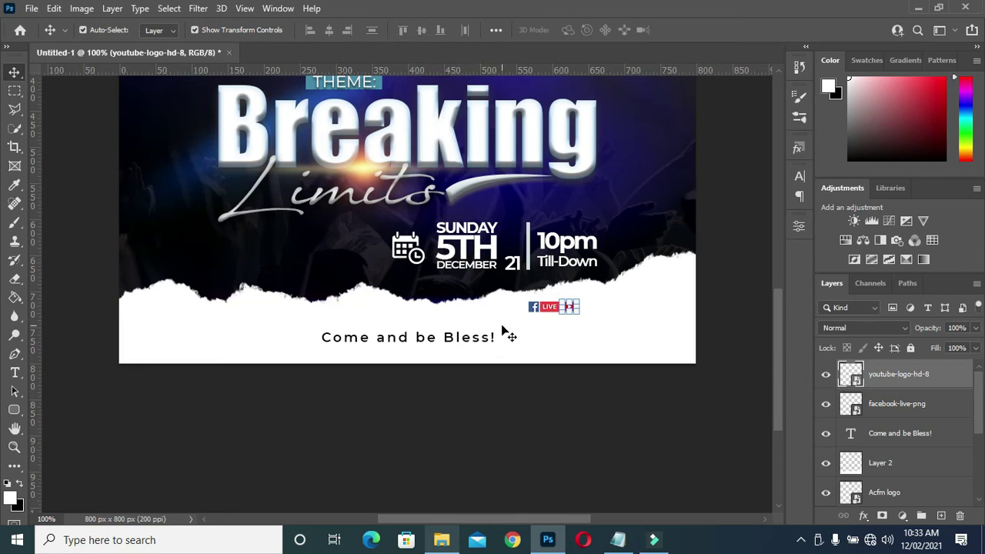
left_click(15, 373)
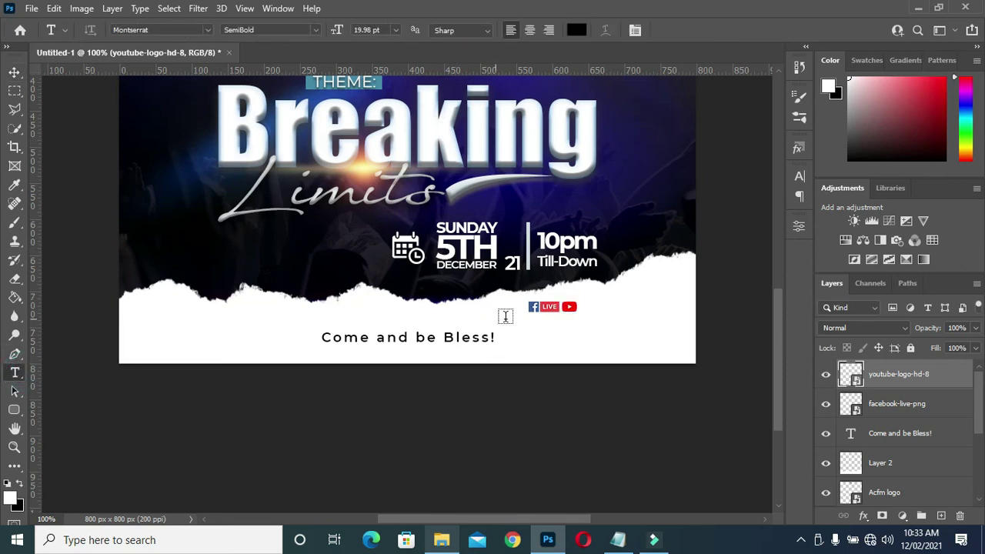
left_click(533, 324)
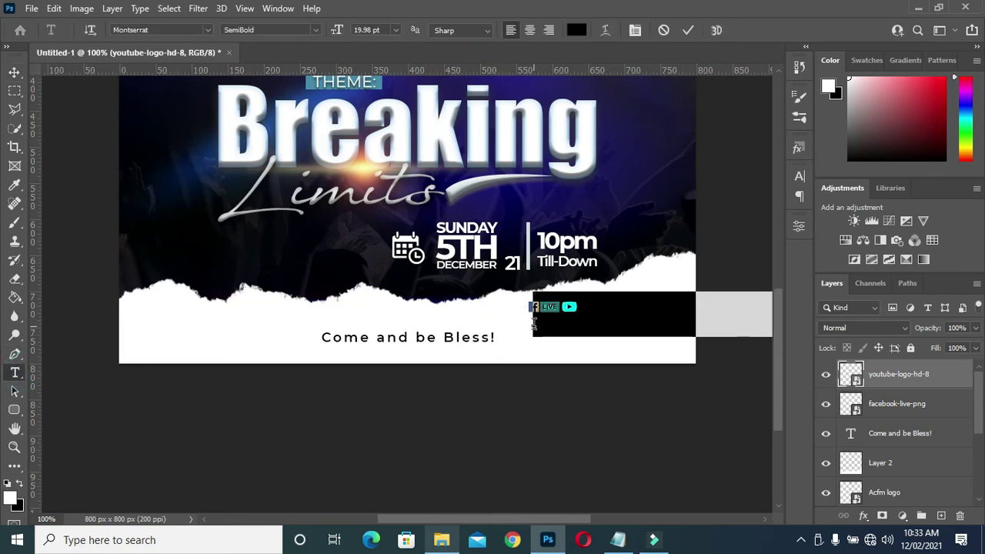
key("ctrl+v")
left_click_drag(336, 30, 335, 30)
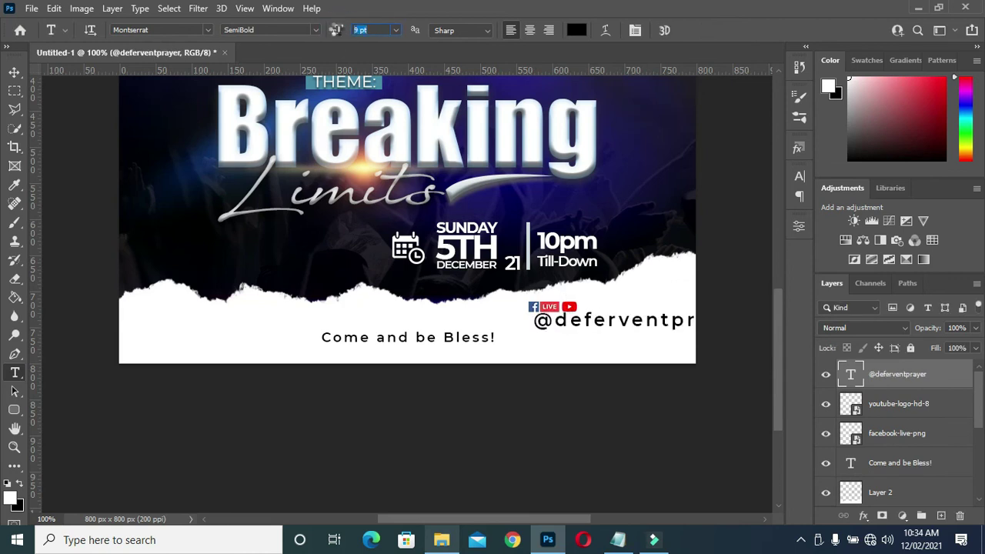
left_click(14, 72)
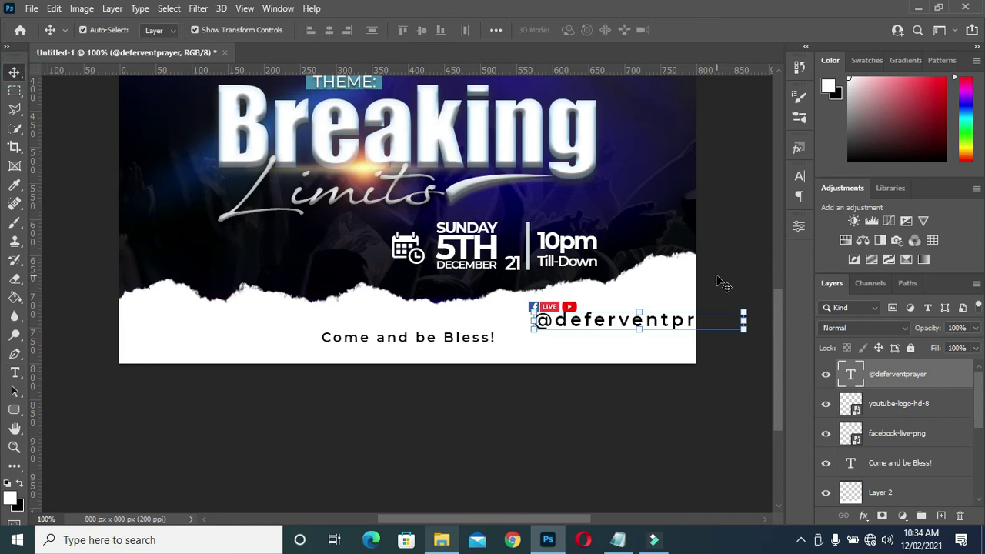
left_click_drag(745, 311, 620, 322)
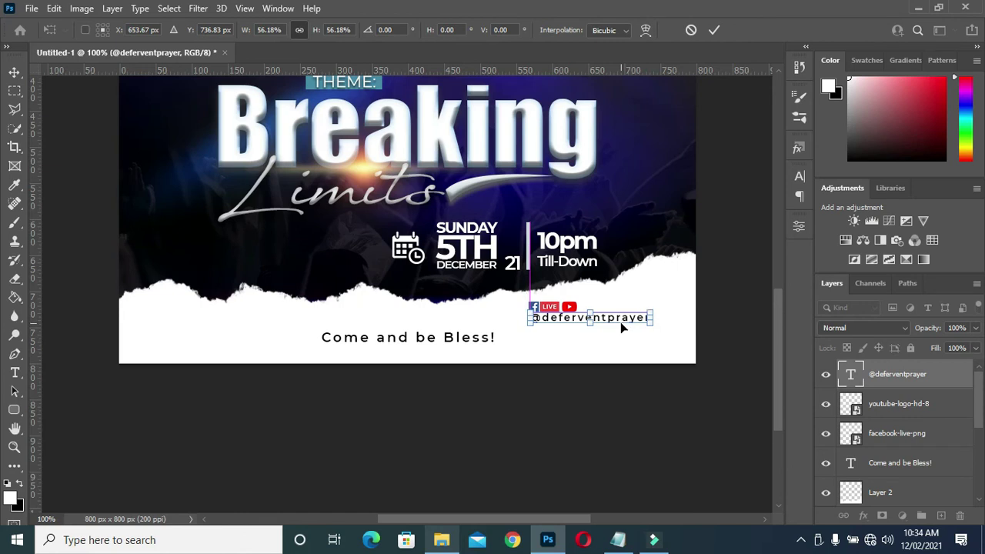
key("Down")
key("Down")
key("Down")
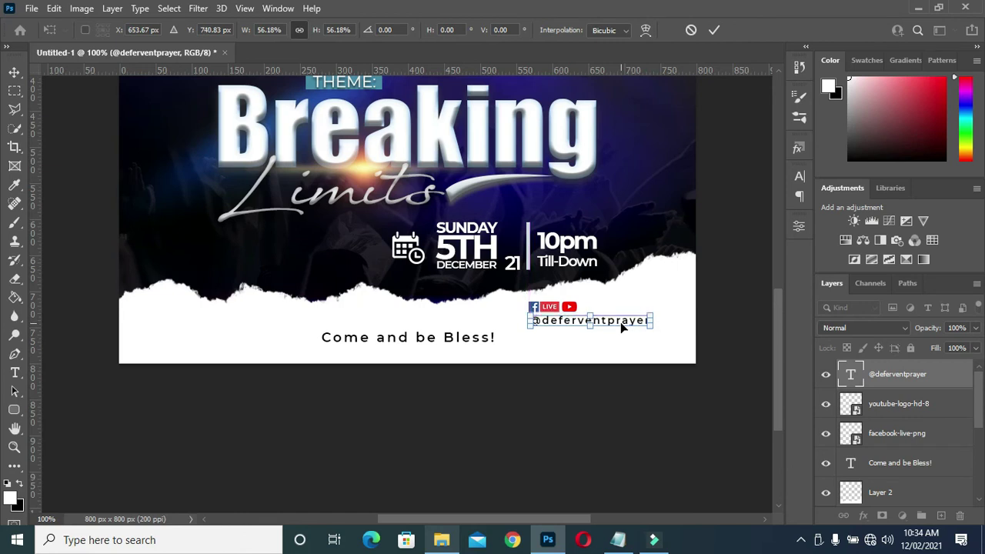
key("Return")
Position the handle text just below the Facebook and YouTube icons, then view the whole flyer.
left_click(640, 324)
mouse_move(641, 323)
left_mouse_down()
mouse_move(651, 337)
mouse_move(608, 321)
left_mouse_up()
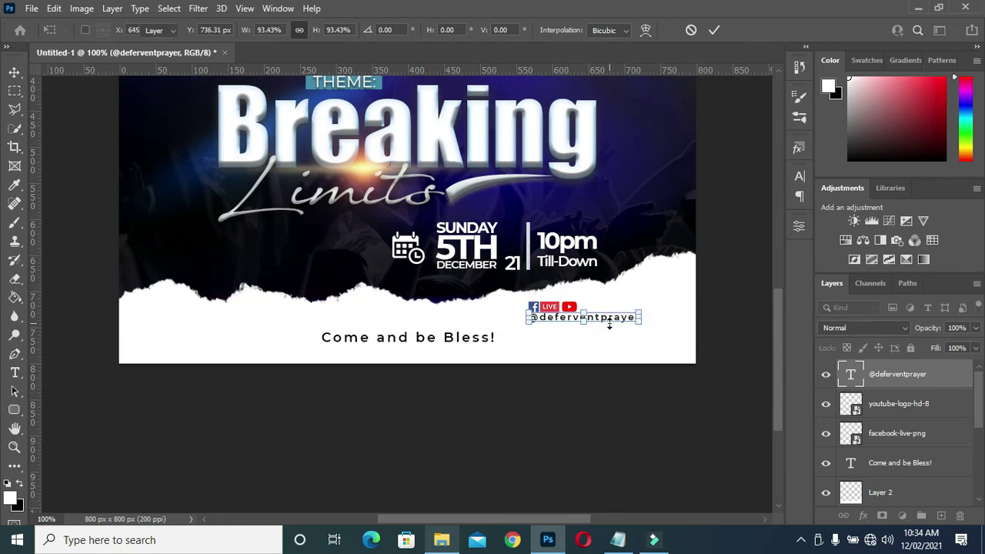
key("Return")
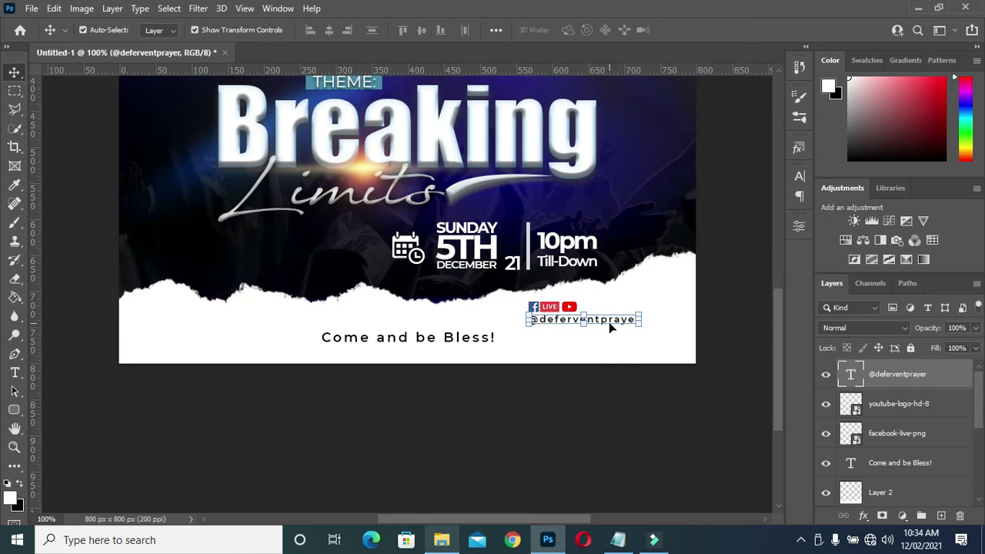
left_click(615, 389)
key("ctrl+0")
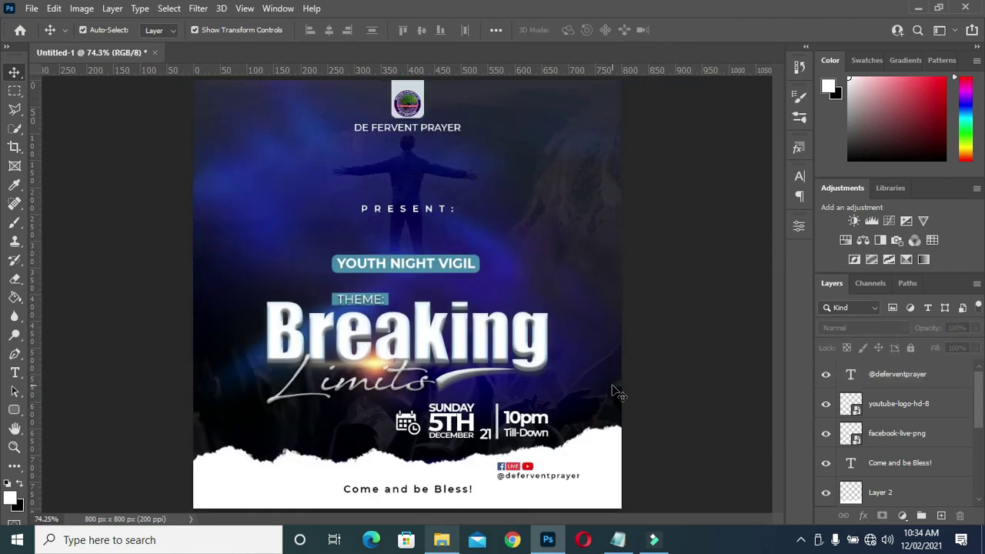